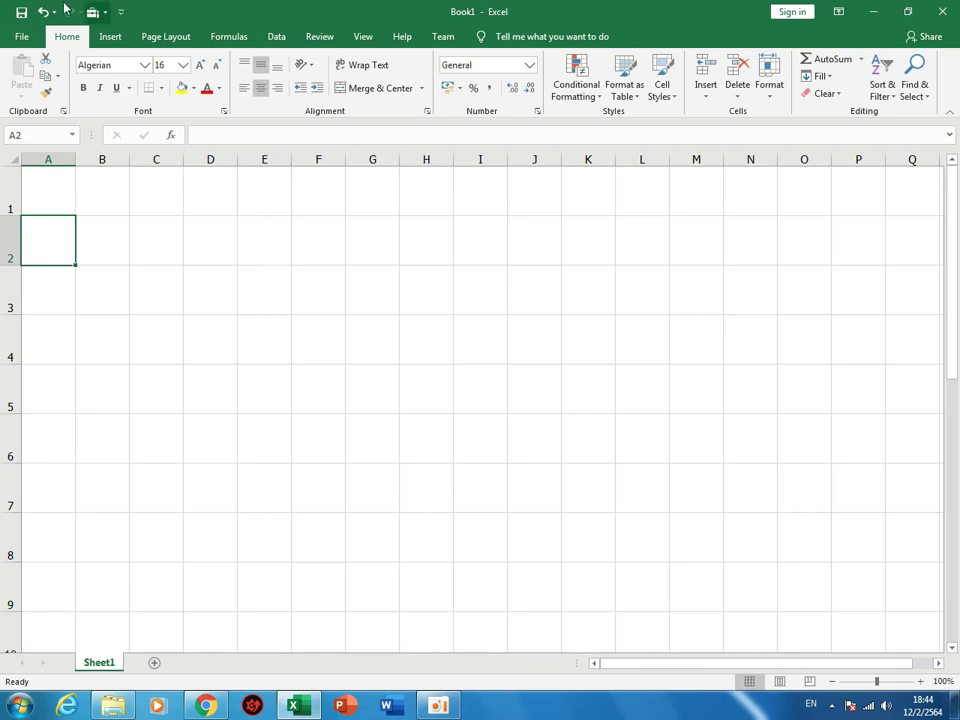
Insert a check box form control near cells B2:E2.
left_click(93, 12)
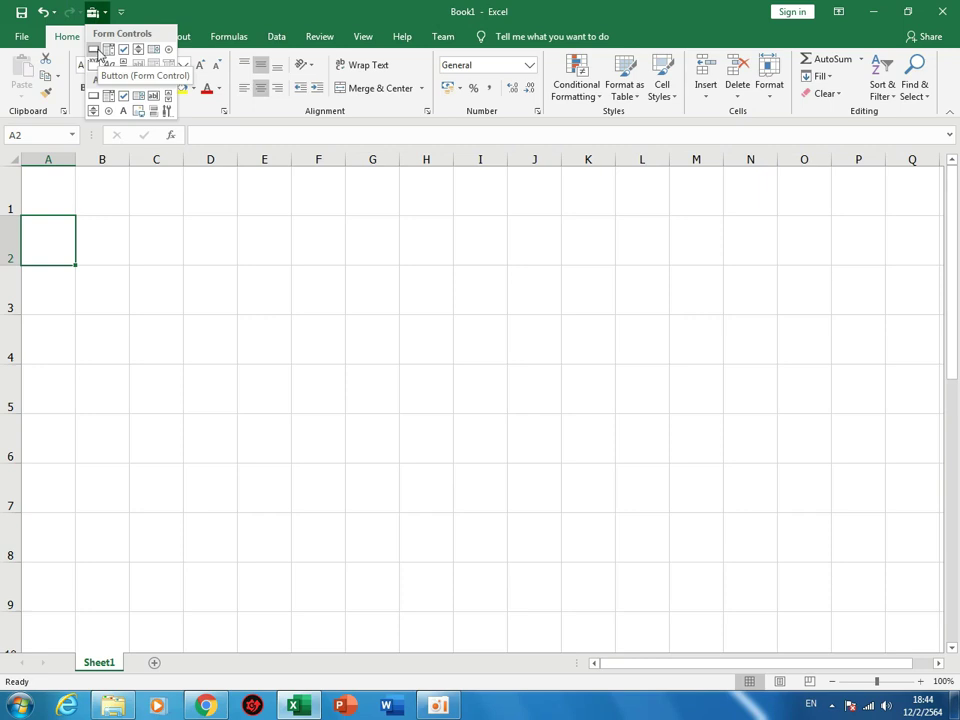
left_click(213, 299)
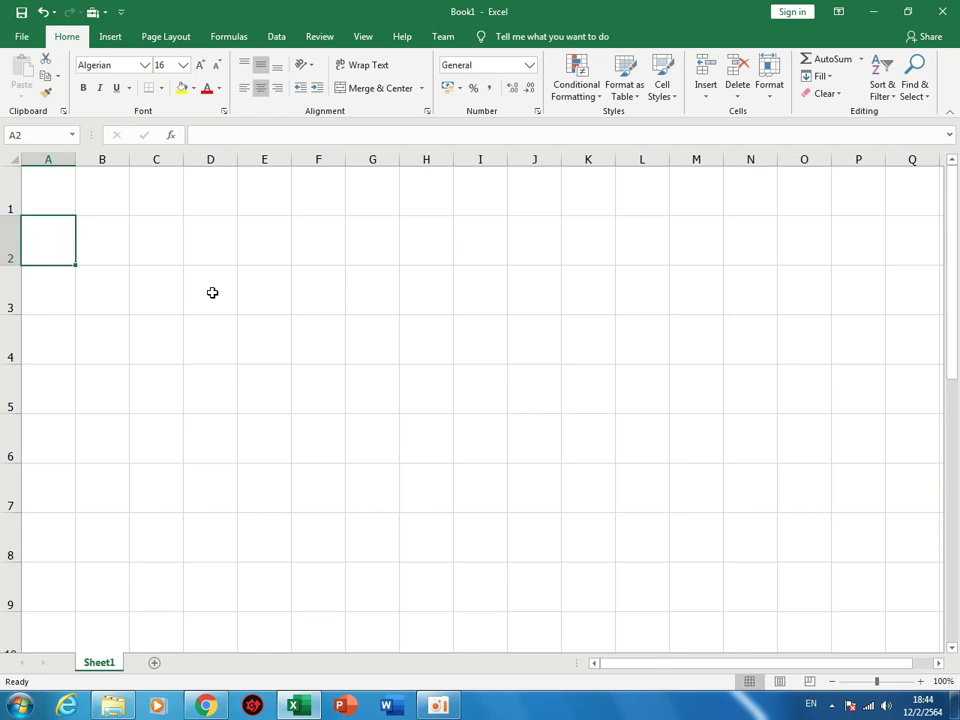
left_click_drag(99, 263, 308, 262)
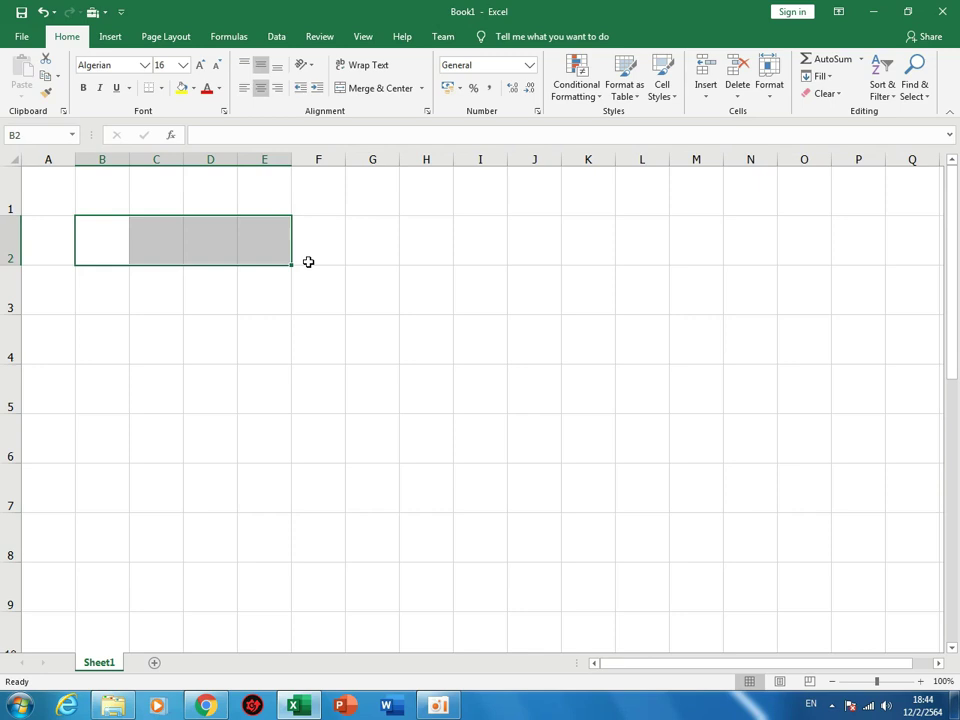
left_click(93, 12)
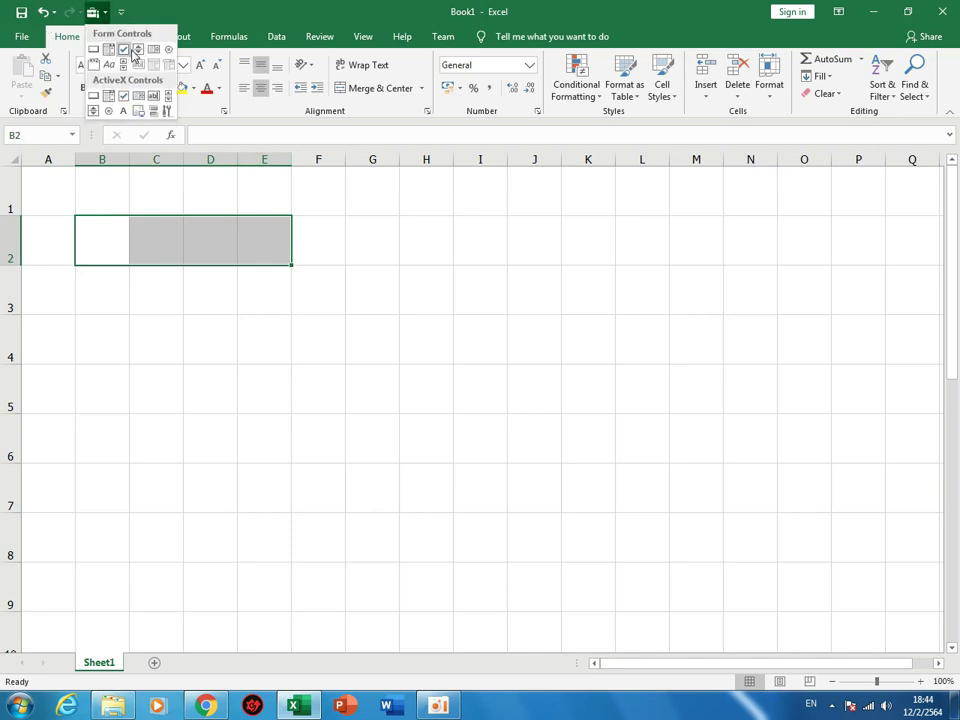
left_click(131, 50)
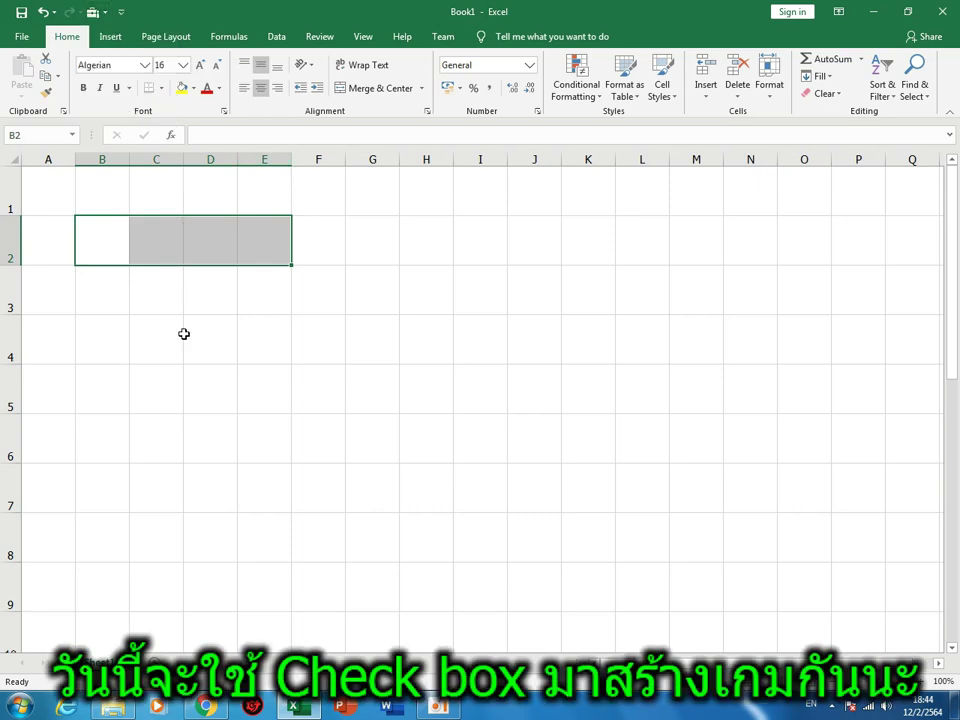
left_click(133, 369)
left_click(107, 281)
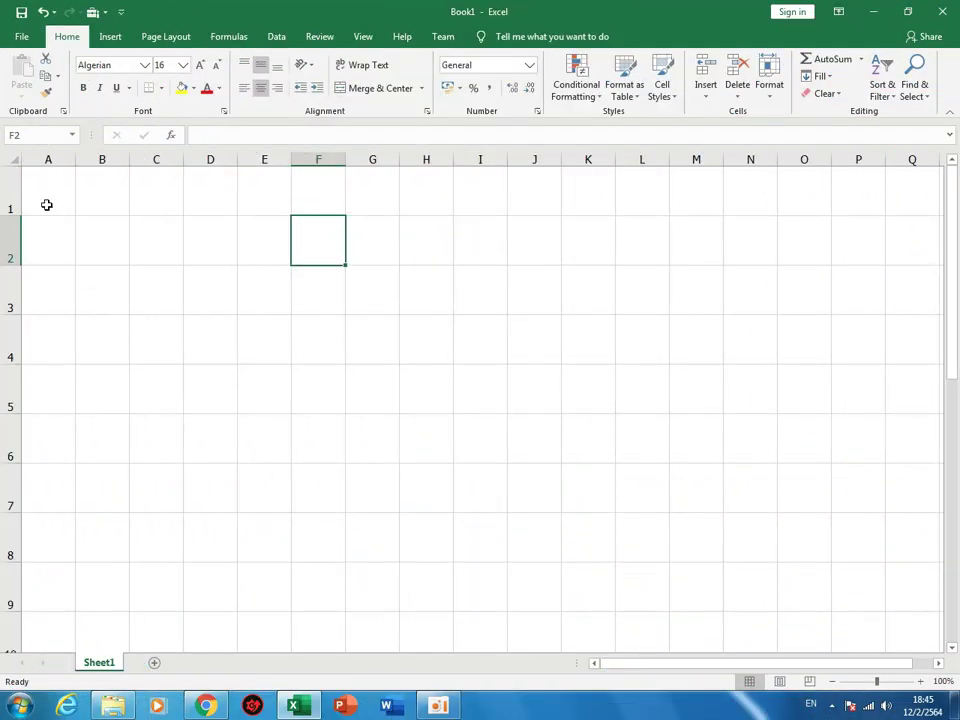
Merge A1:J1 and enter the title 'Base fun of 2'.
left_click_drag(47, 204, 523, 204)
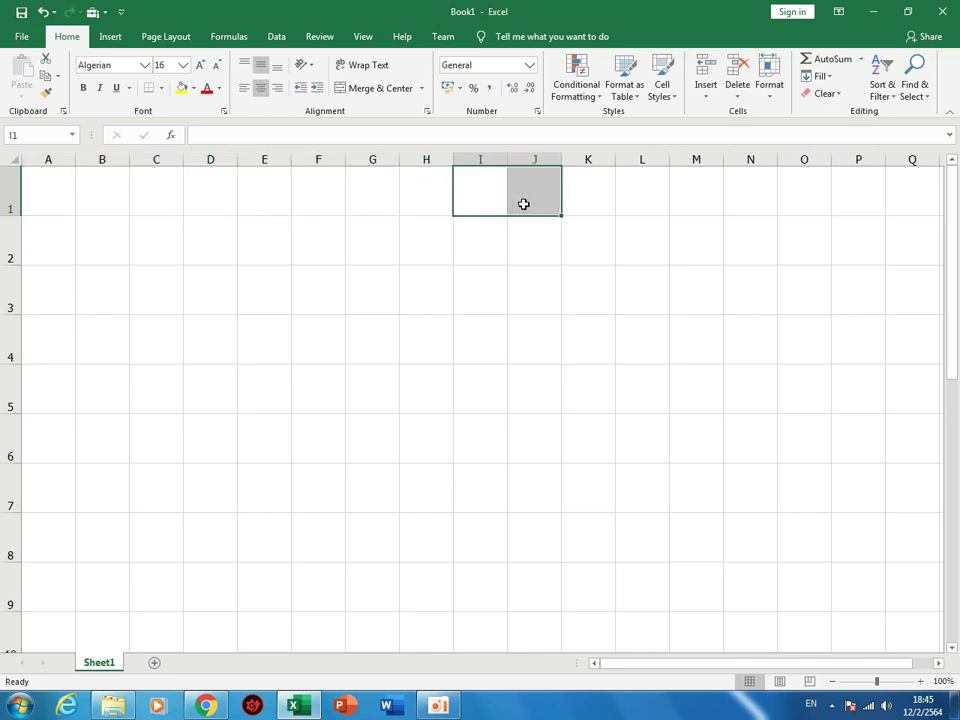
left_click_drag(50, 190, 534, 195)
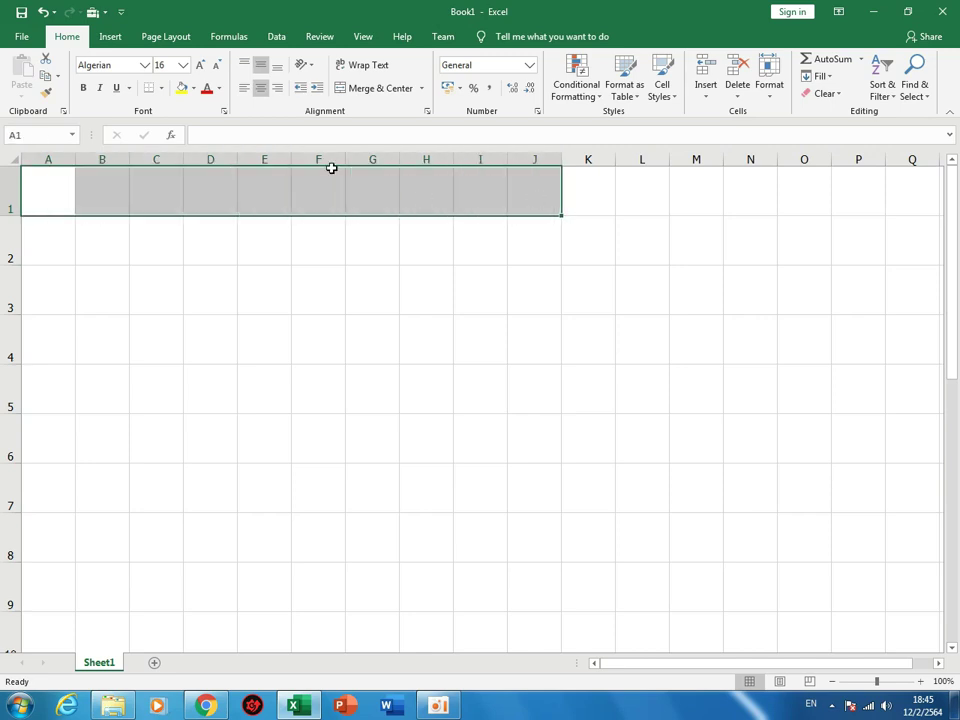
left_click(352, 90)
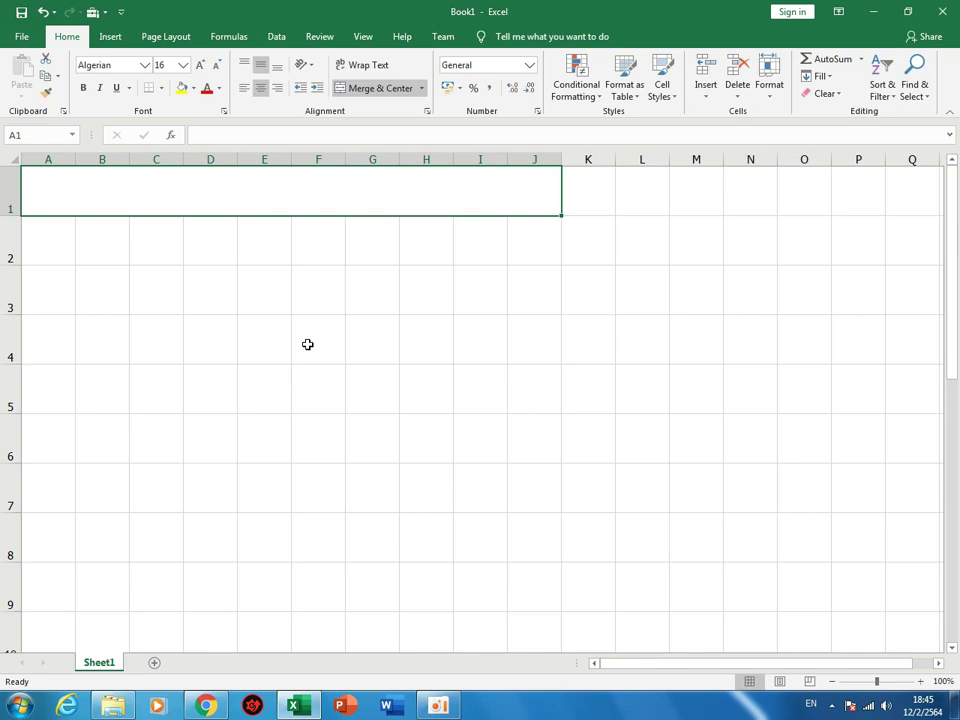
type("Base")
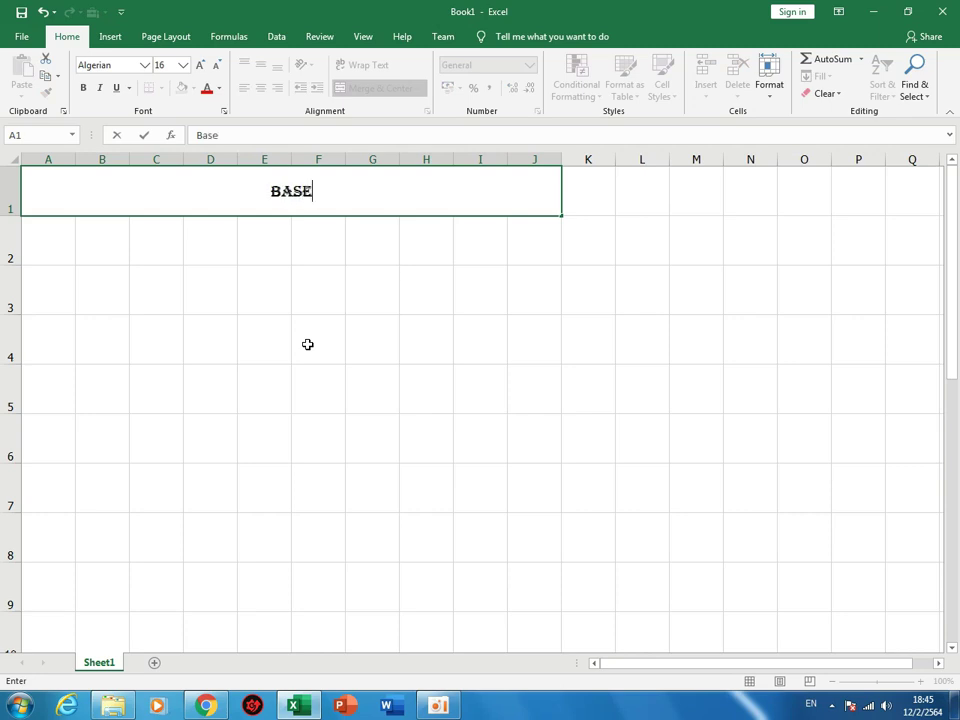
type(" fun o")
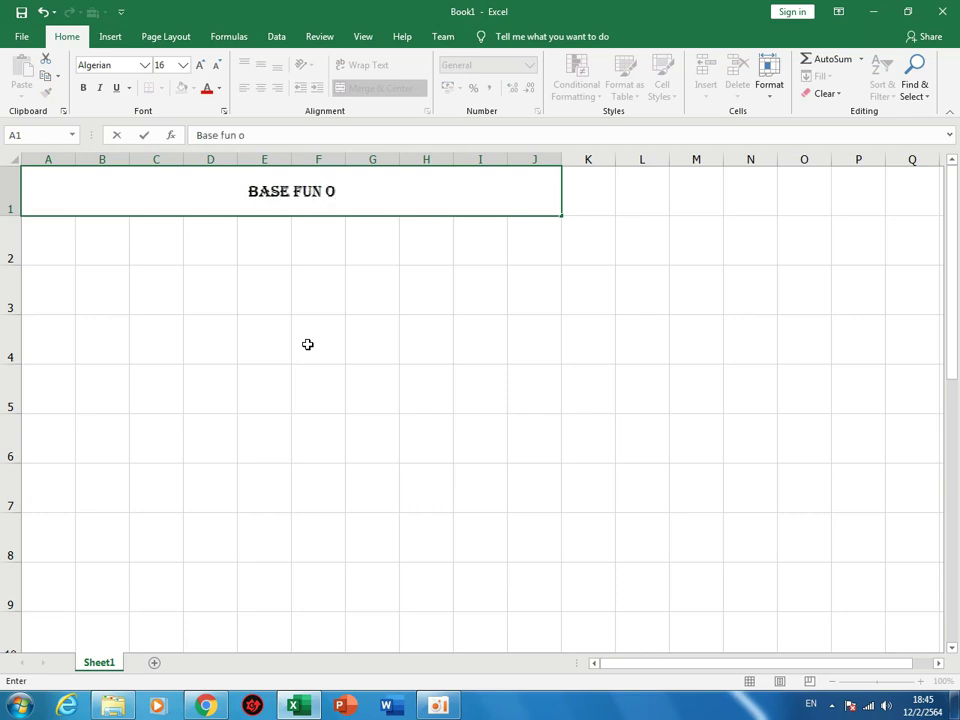
type("f 2")
key("Return")
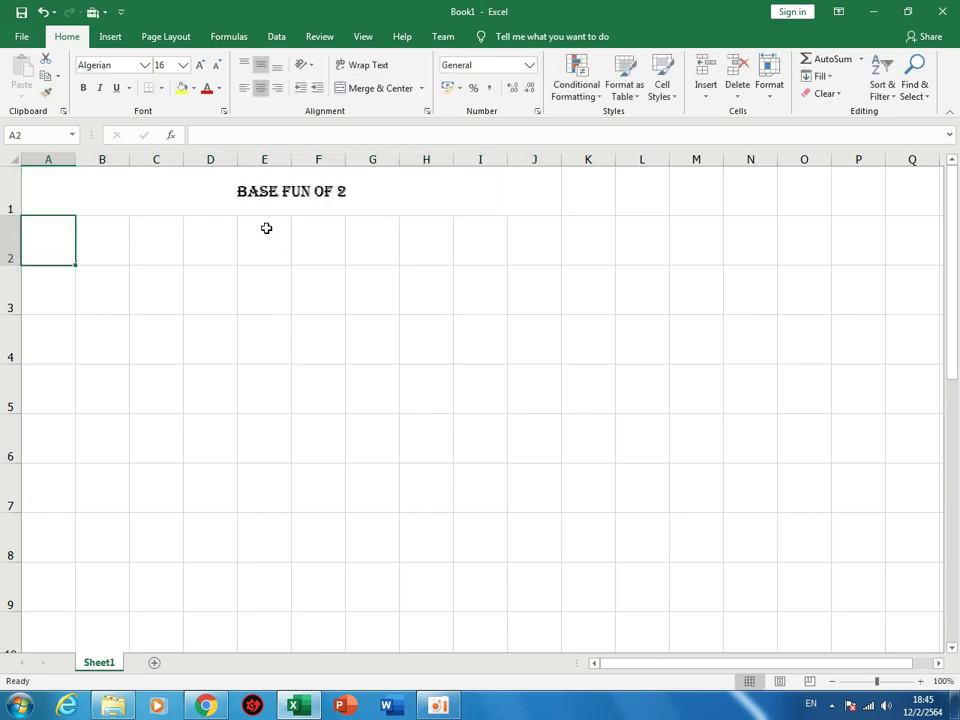
Replace the merged title text with 'Check to win'.
left_click(270, 190)
left_click_drag(276, 135, 196, 135)
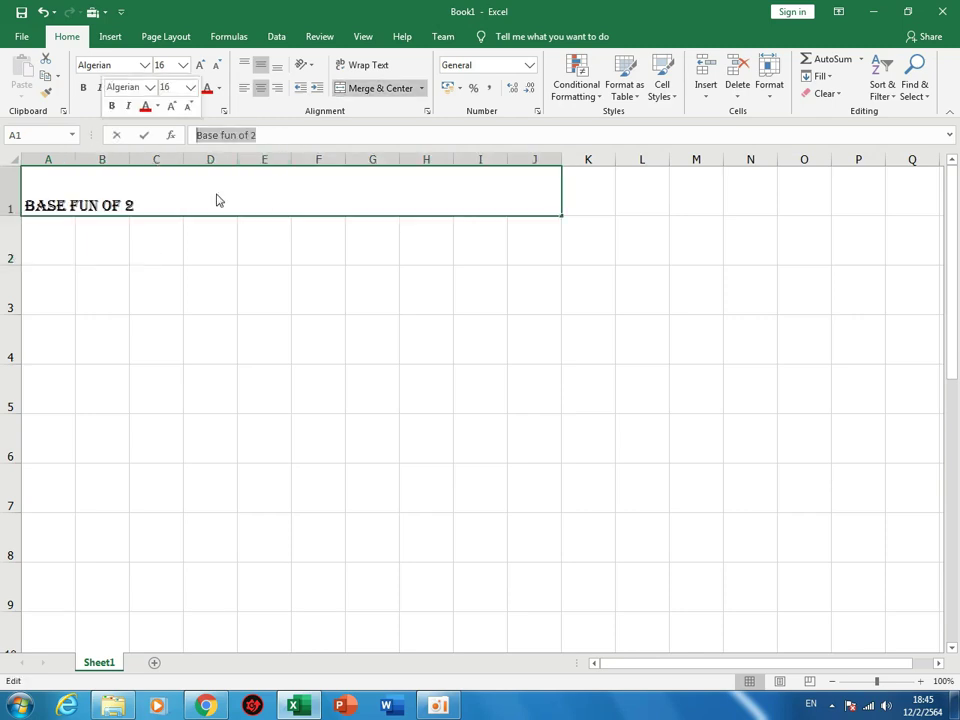
key("BackSpace")
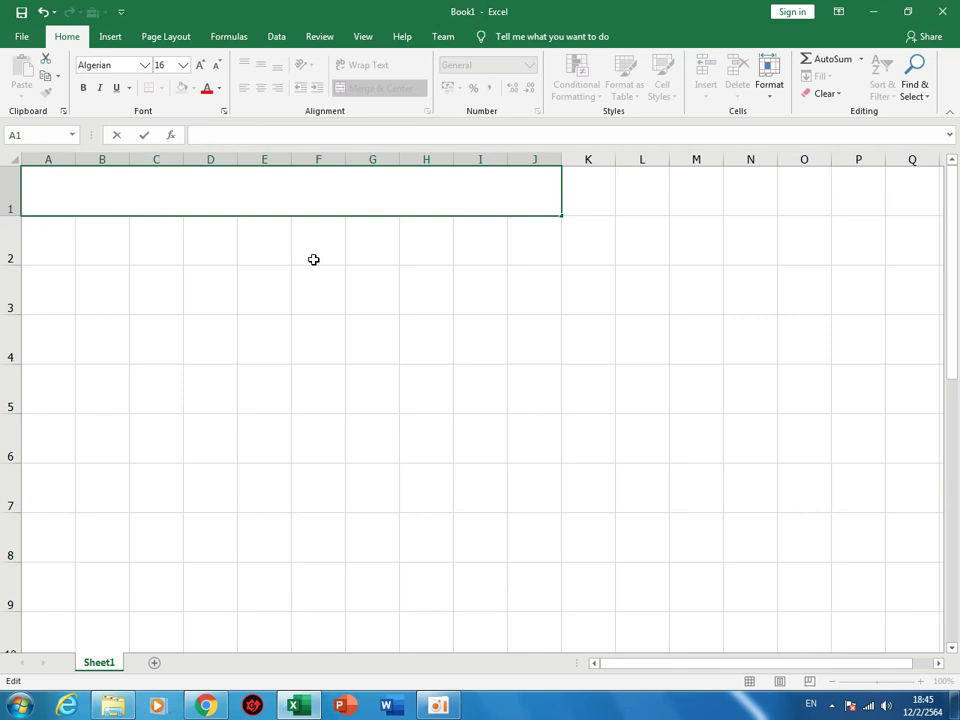
type("chec")
type("k to ")
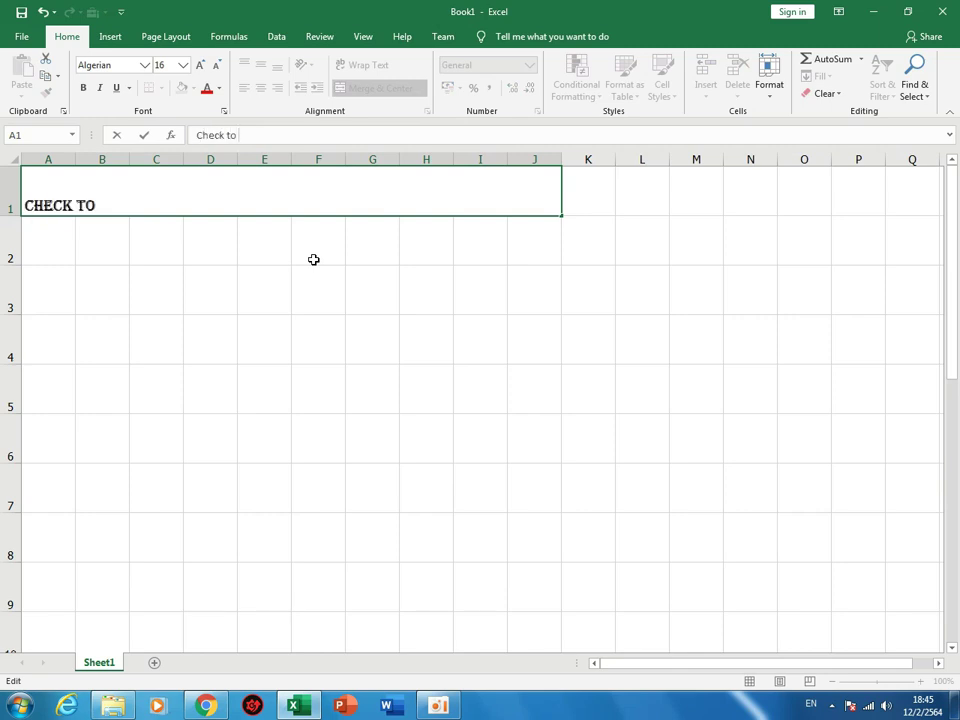
type("win")
key("Return")
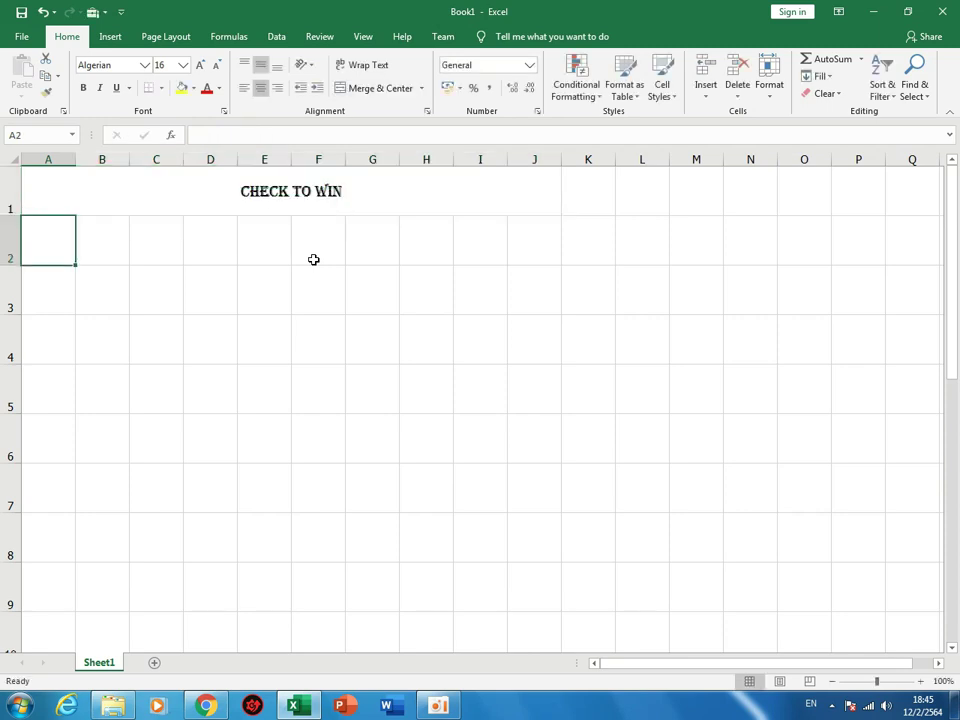
Enlarge the title font to 36 points.
left_click(290, 205)
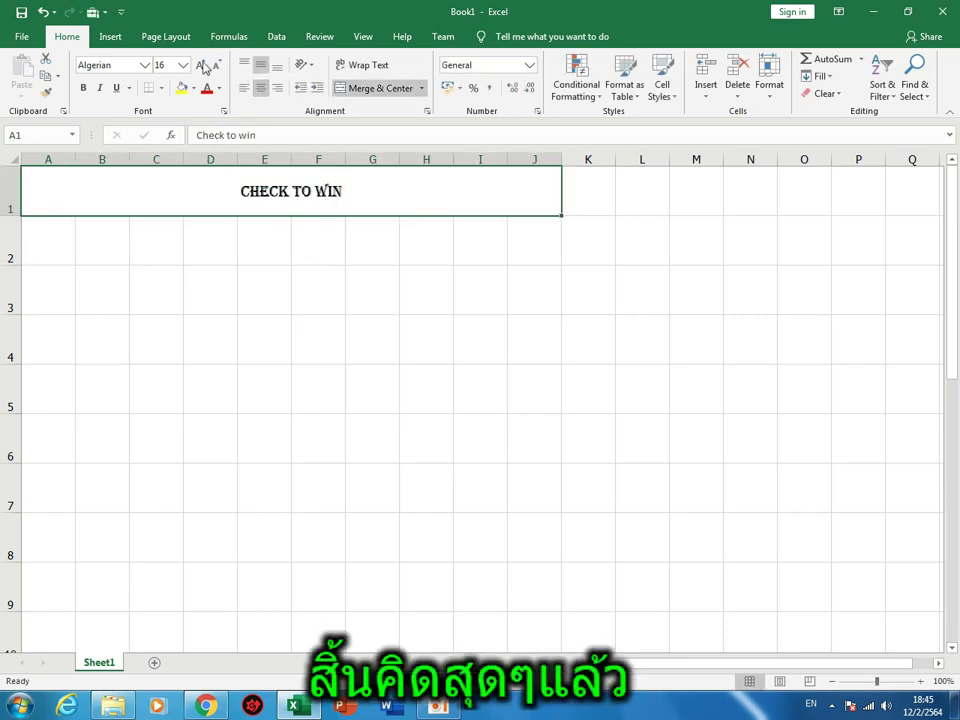
left_click(200, 65)
left_click(200, 65)
left_click(200, 65)
left_click(200, 65)
left_click(200, 65)
left_click(200, 65)
left_click(200, 65)
left_click(200, 65)
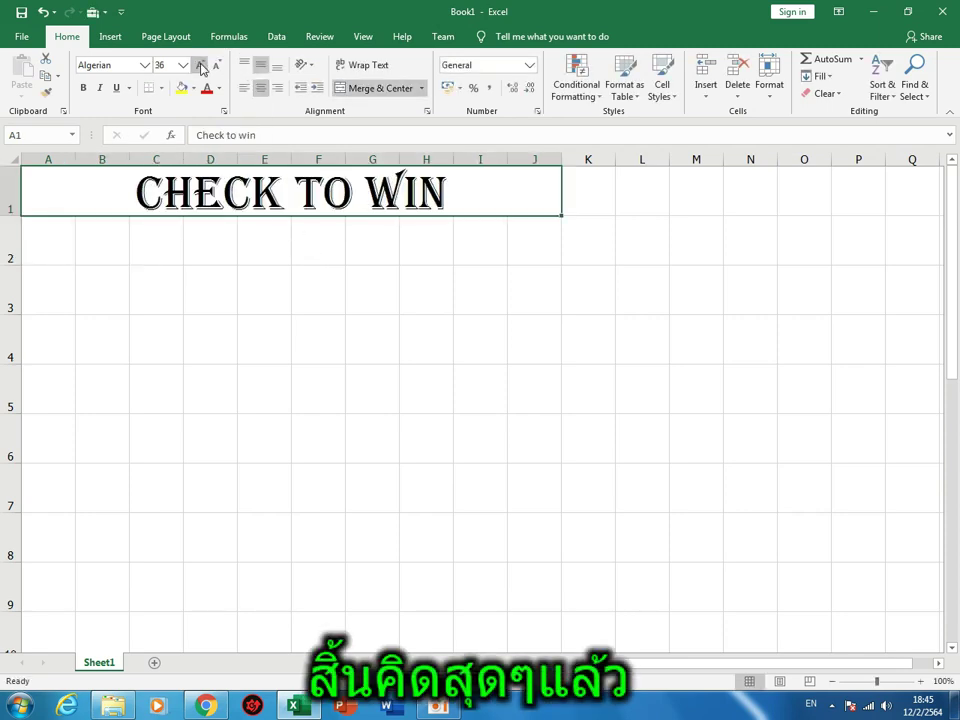
left_click(323, 296)
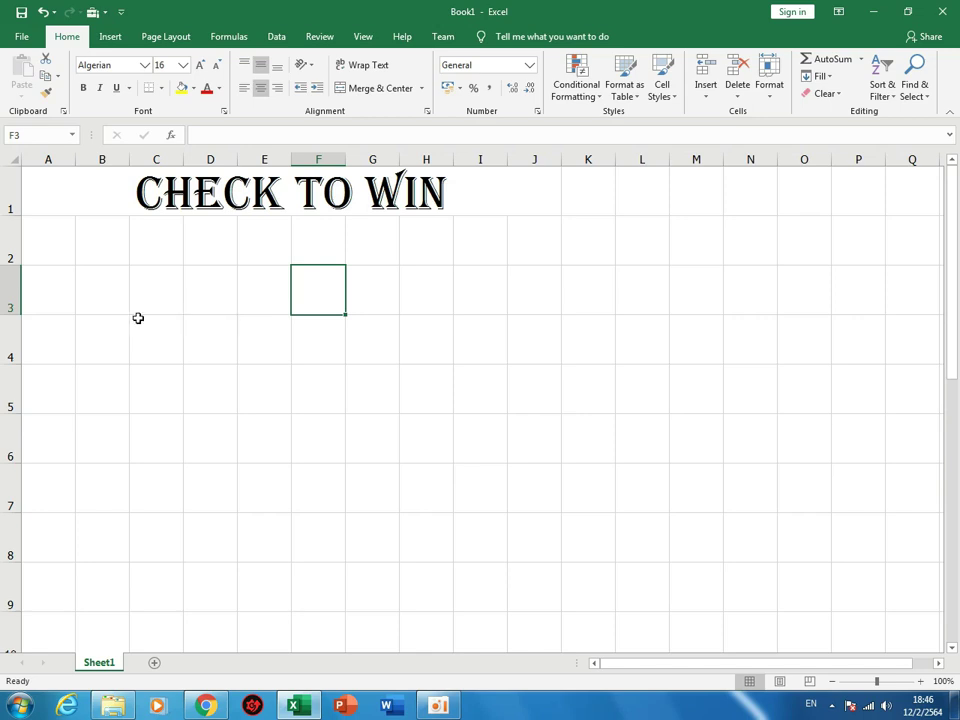
Merge B3:C3 and label it 'Target'.
left_click_drag(94, 294, 140, 296)
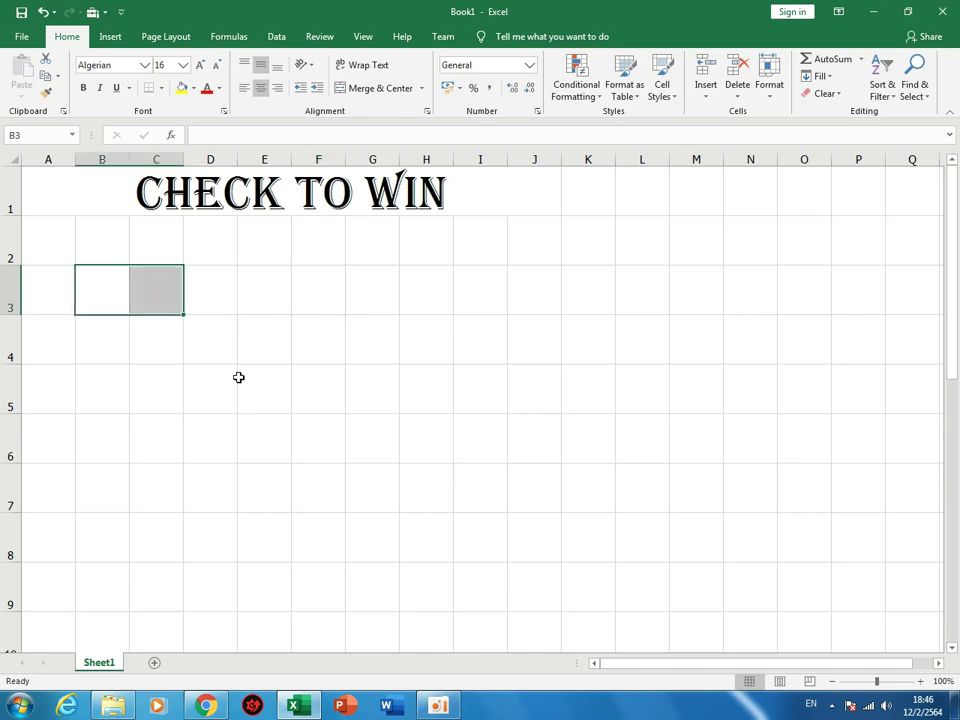
left_click(346, 92)
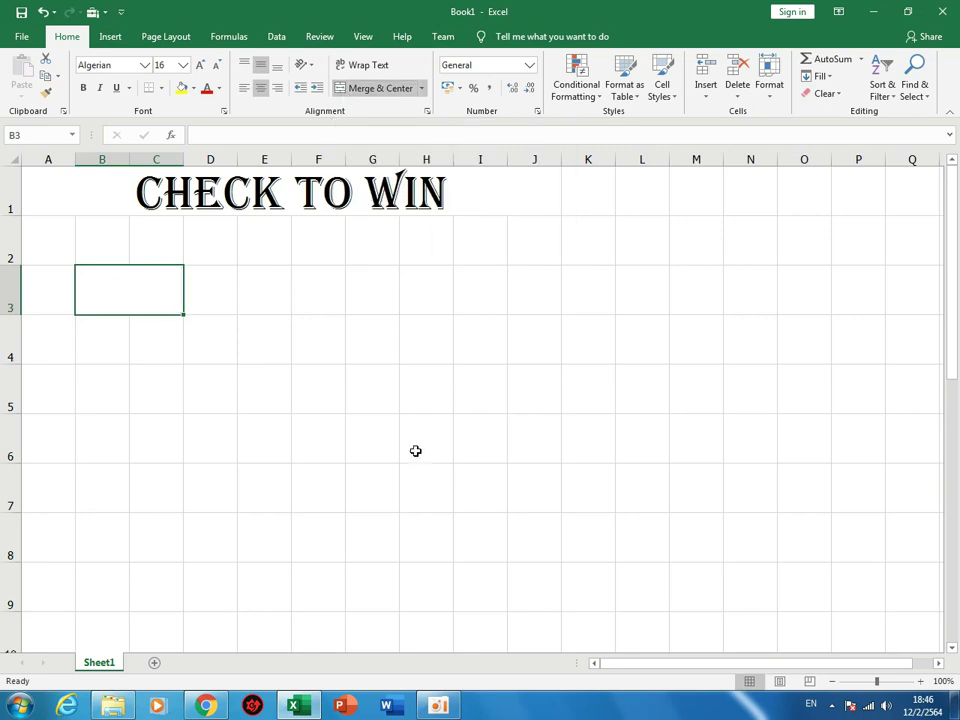
type("Target")
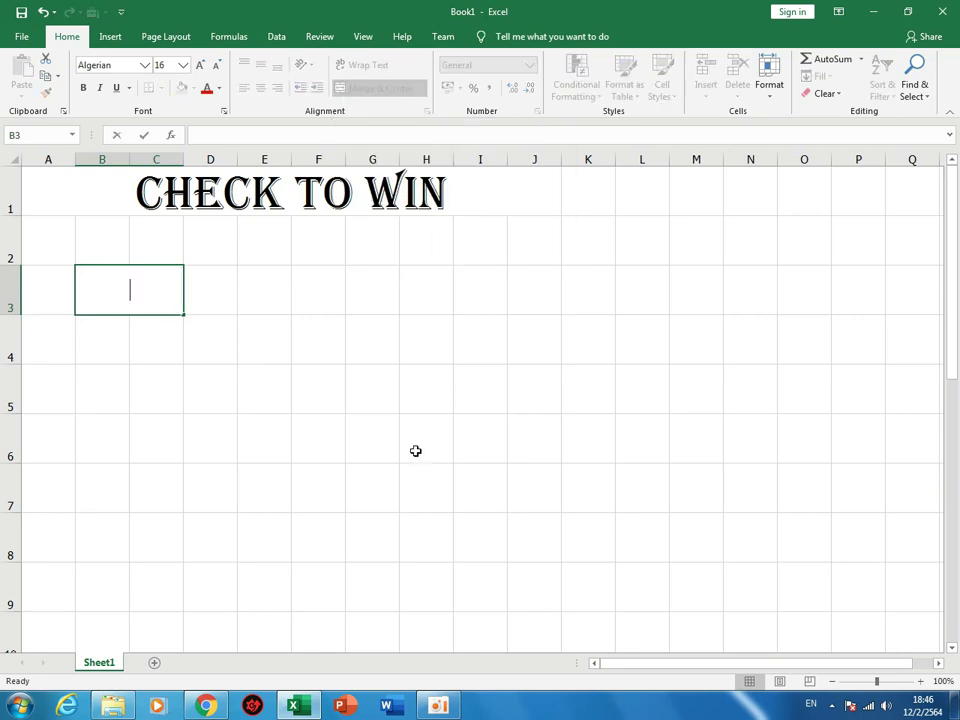
key("Return")
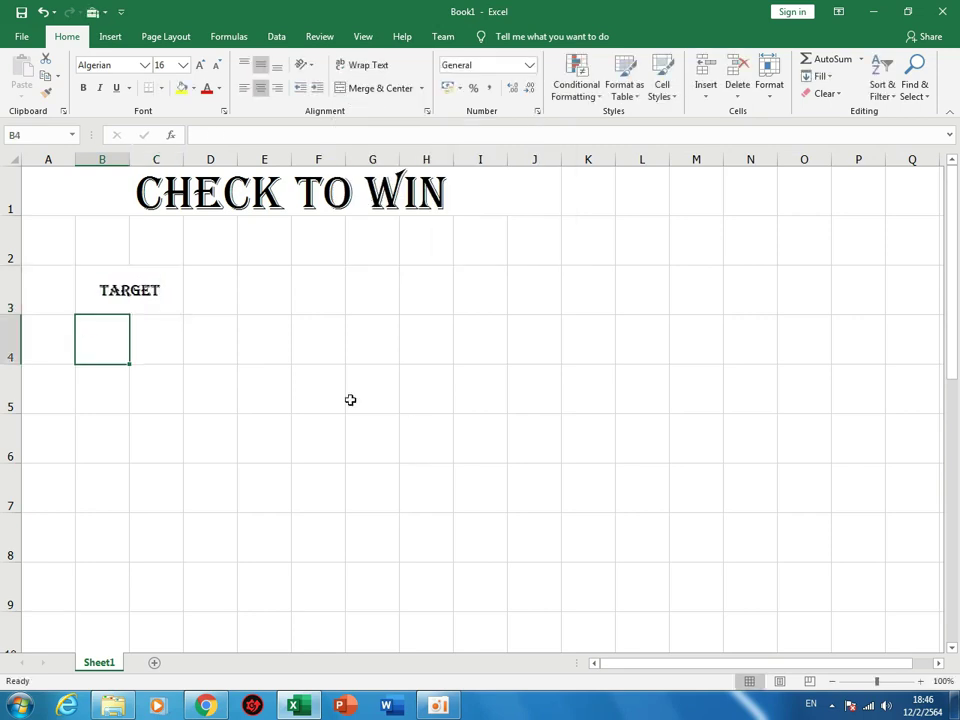
Merge the row 3 cells to the right of TARGET, then select rows 4 and 5.
left_click_drag(214, 292, 452, 291)
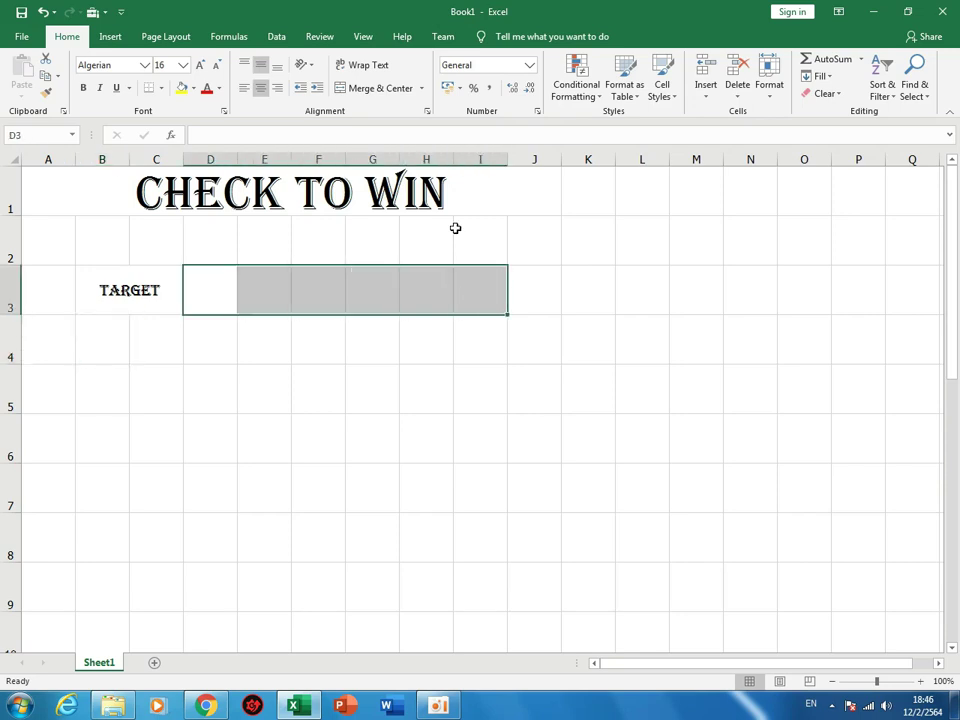
left_click(381, 88)
left_click(224, 455)
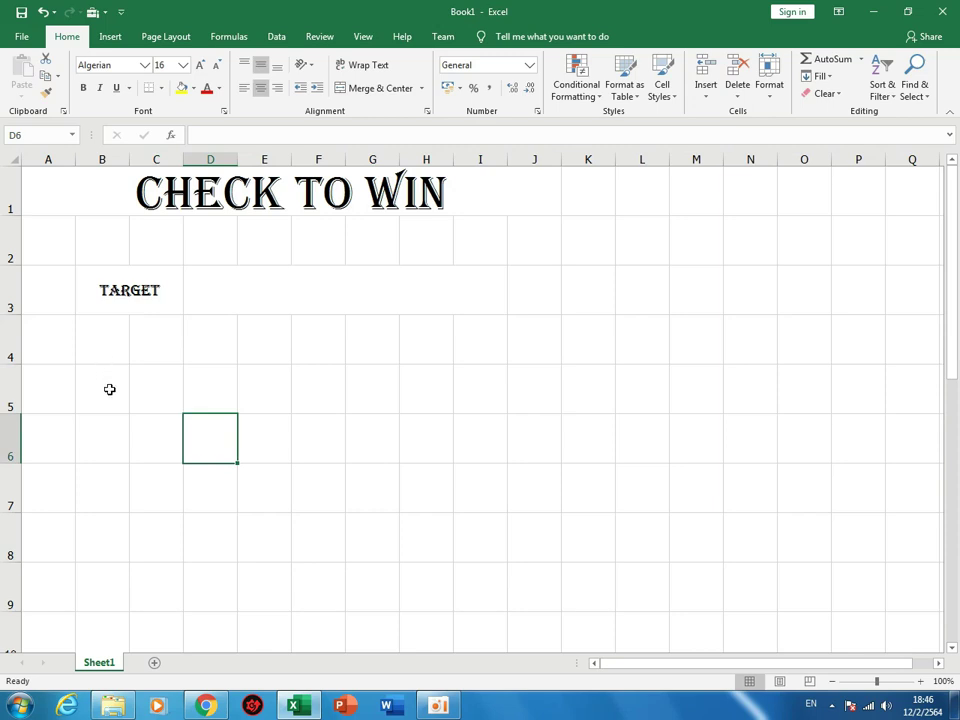
left_click_drag(109, 351, 472, 345)
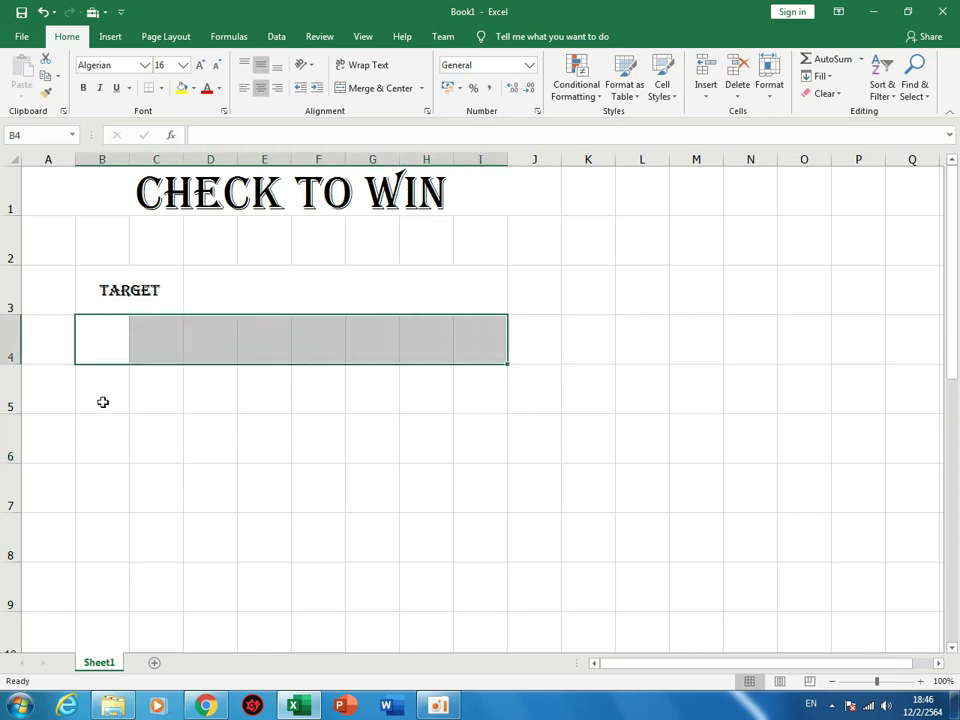
left_click_drag(103, 401, 468, 399)
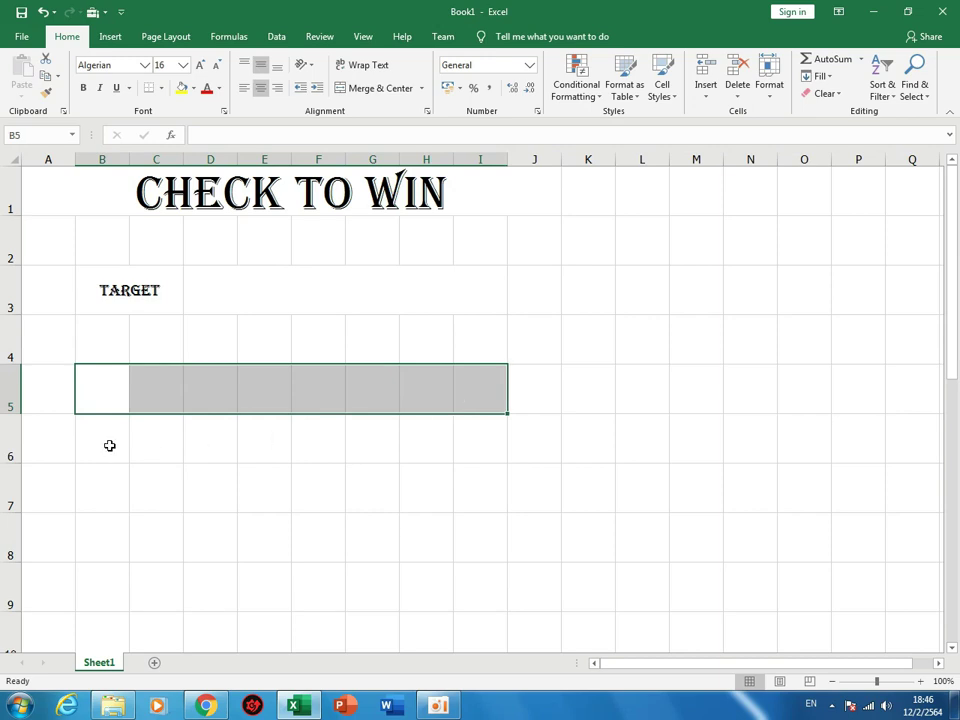
Merge B6:C6 and label it 'Rand Quiz'.
left_click_drag(109, 446, 163, 443)
left_click(351, 95)
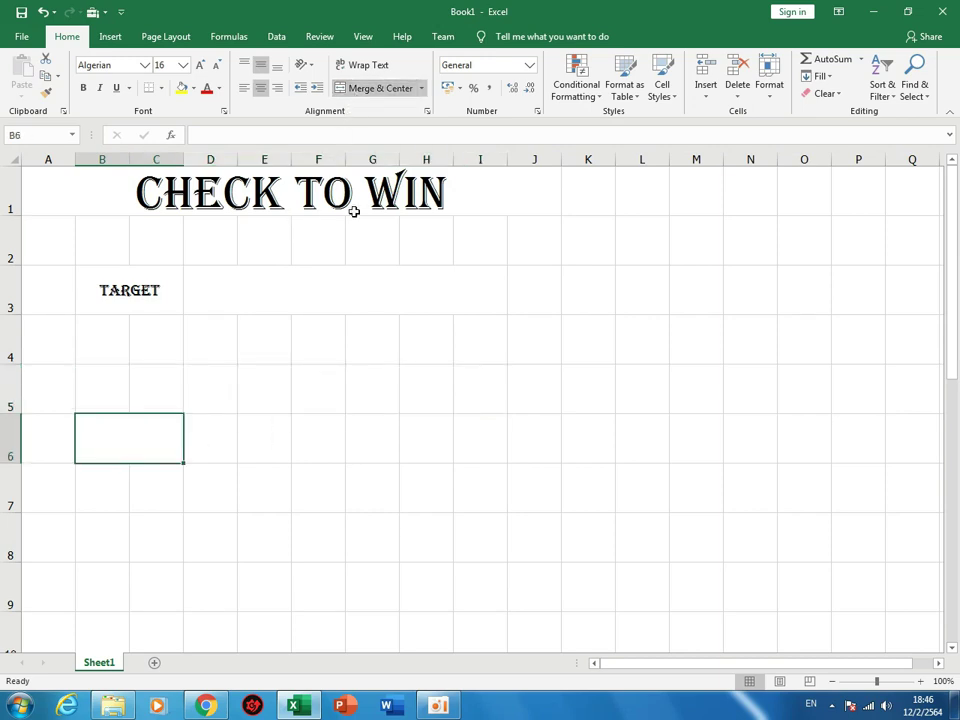
type("Rand")
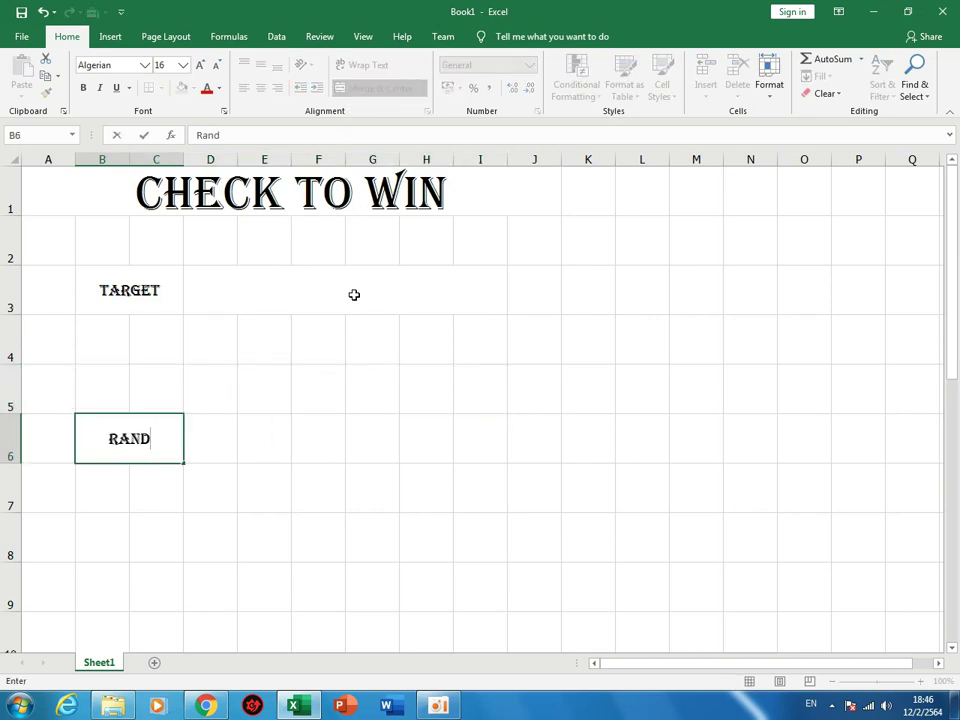
type(" Quiz")
key("Return")
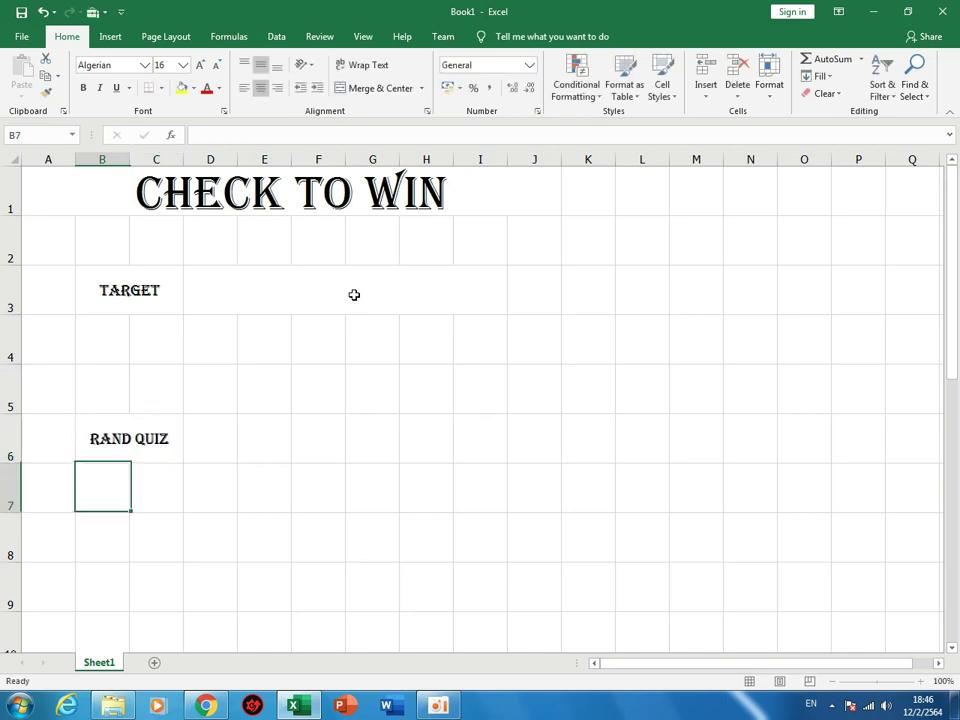
Label merged D6:E6 'Check' and merged F6:G6 'Answer'.
left_click_drag(216, 439, 251, 441)
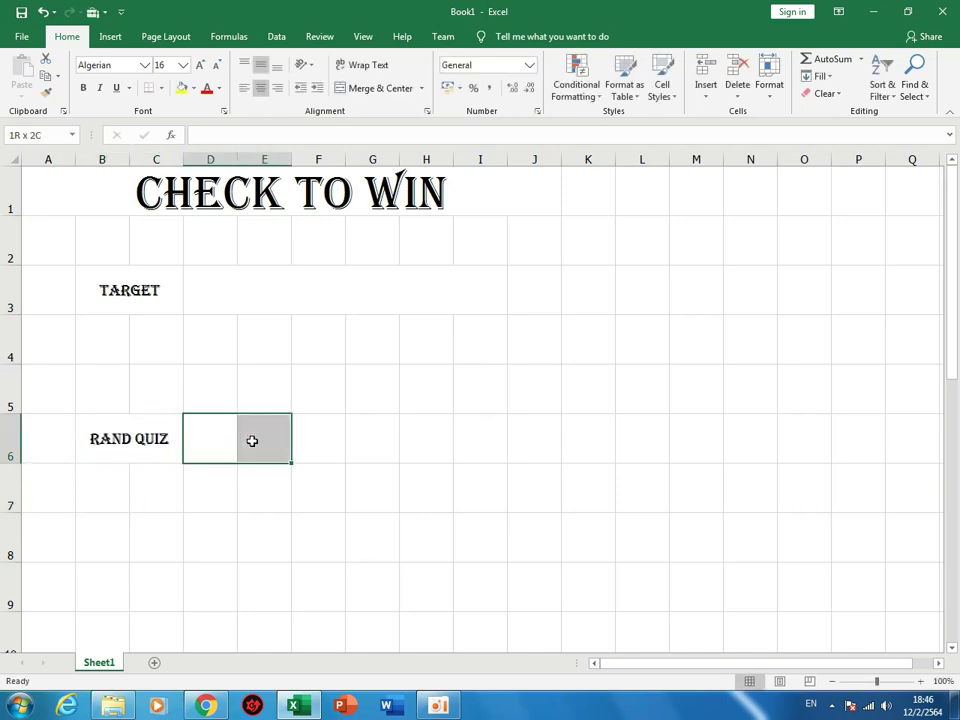
left_click(380, 88)
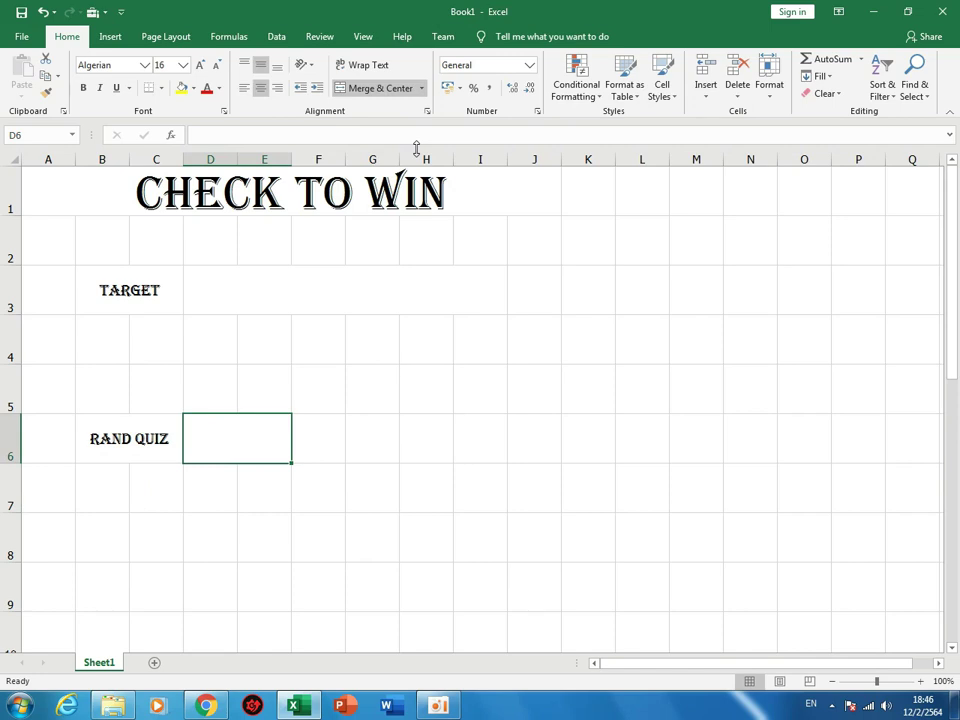
type("Check")
key("Return")
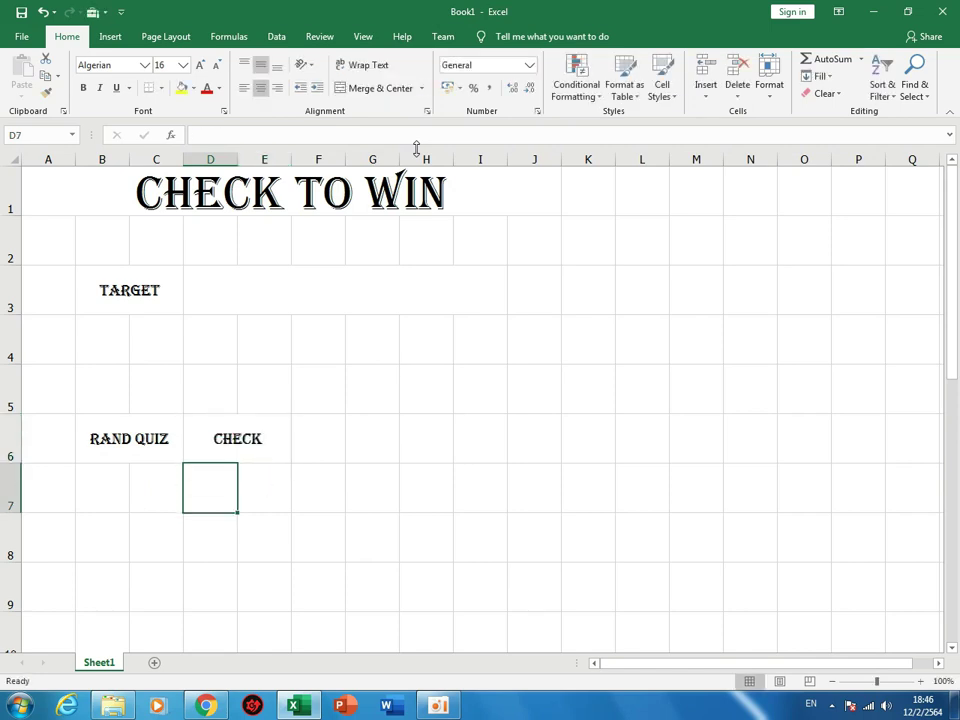
left_click_drag(310, 440, 373, 444)
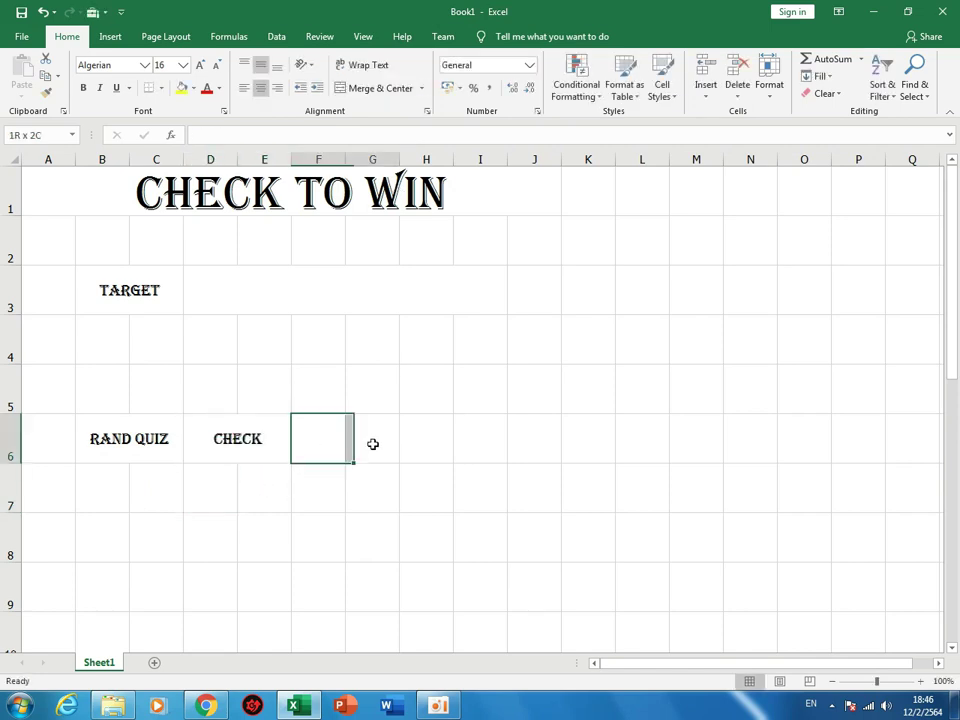
left_click(382, 92)
type("Ans")
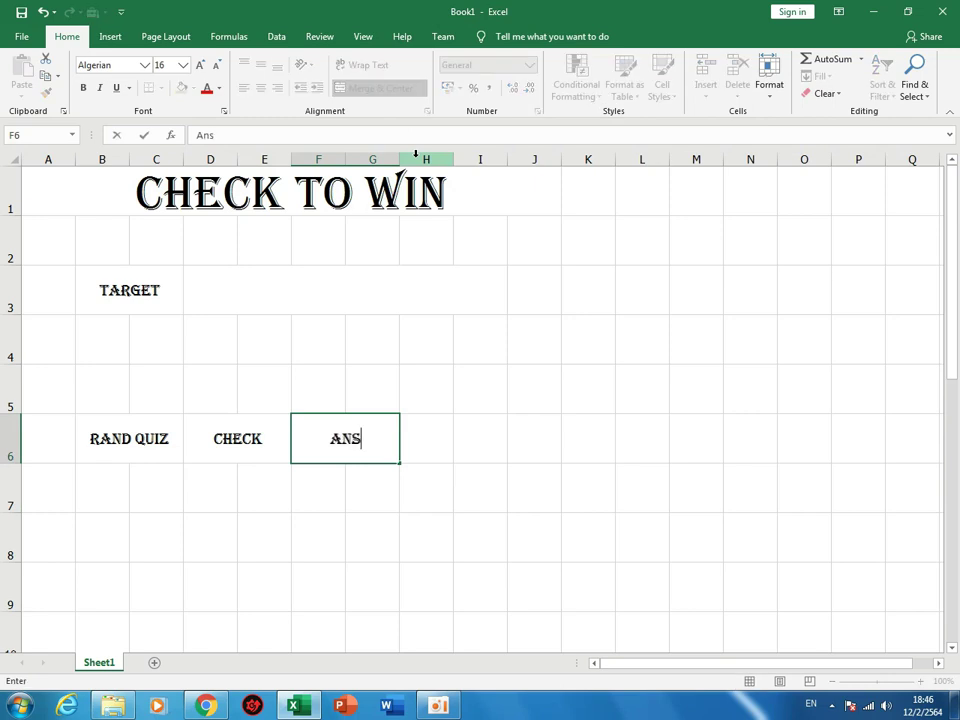
type("wer")
key("Return")
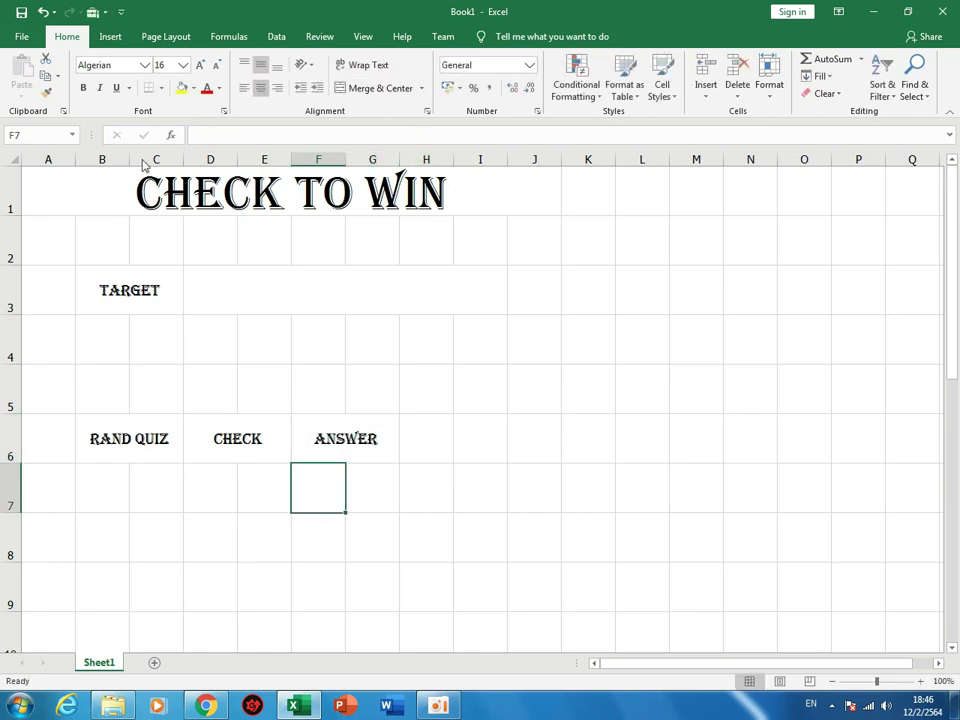
Apply All Borders to every cell of A1:J7.
left_click_drag(140, 190, 122, 480)
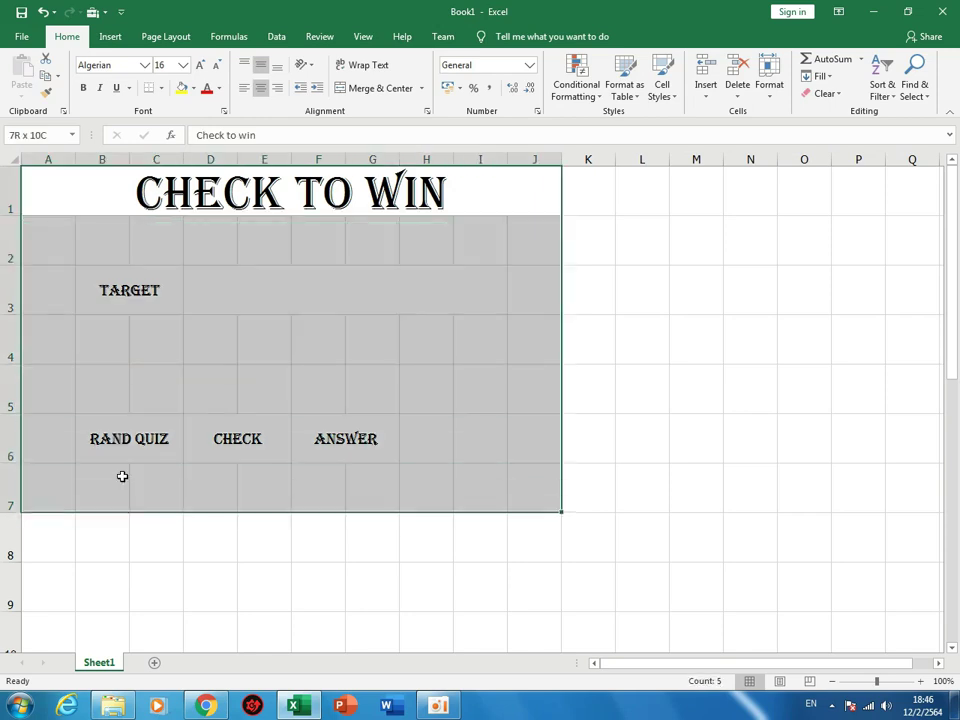
left_click(159, 88)
left_click(170, 217)
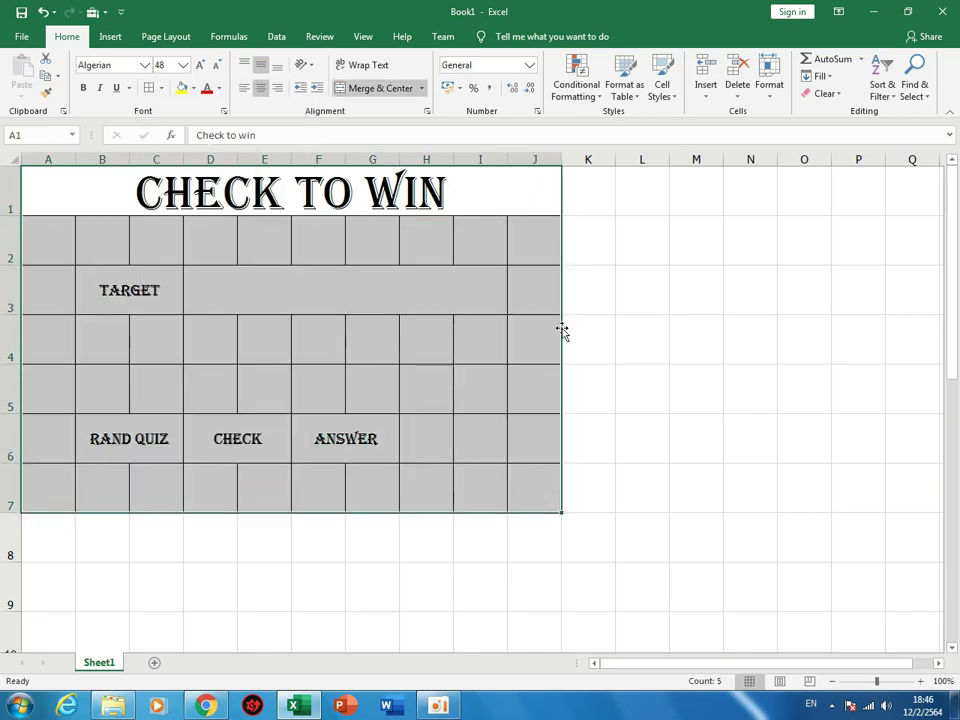
left_click(610, 321)
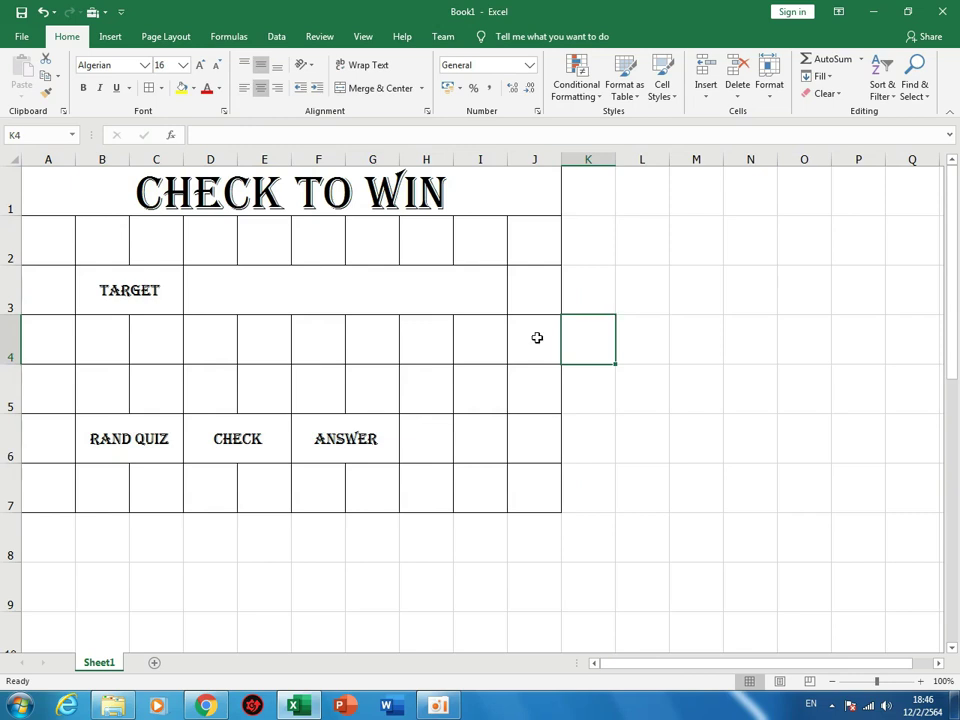
Fill column A, row 2, column J, row 7 and H6:I6 black.
left_click_drag(43, 240, 53, 476)
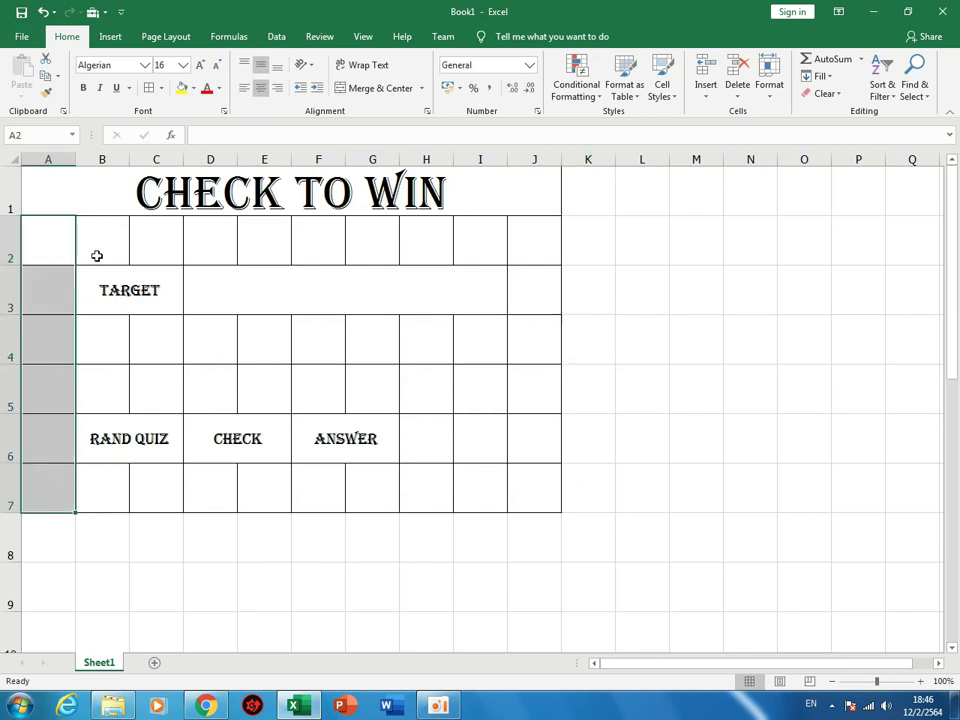
mouse_move(96, 255)
left_mouse_down("ctrl")
mouse_move(530, 246)
mouse_move(528, 484)
mouse_move(100, 488)
left_mouse_up("ctrl")
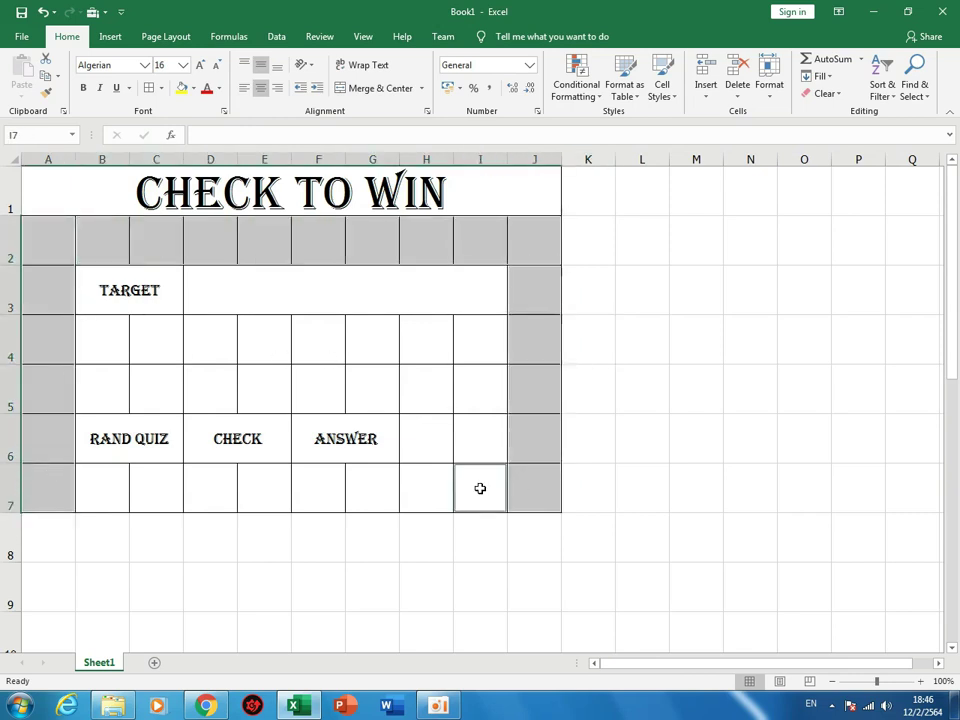
left_click_drag(426, 450, 482, 450, "ctrl")
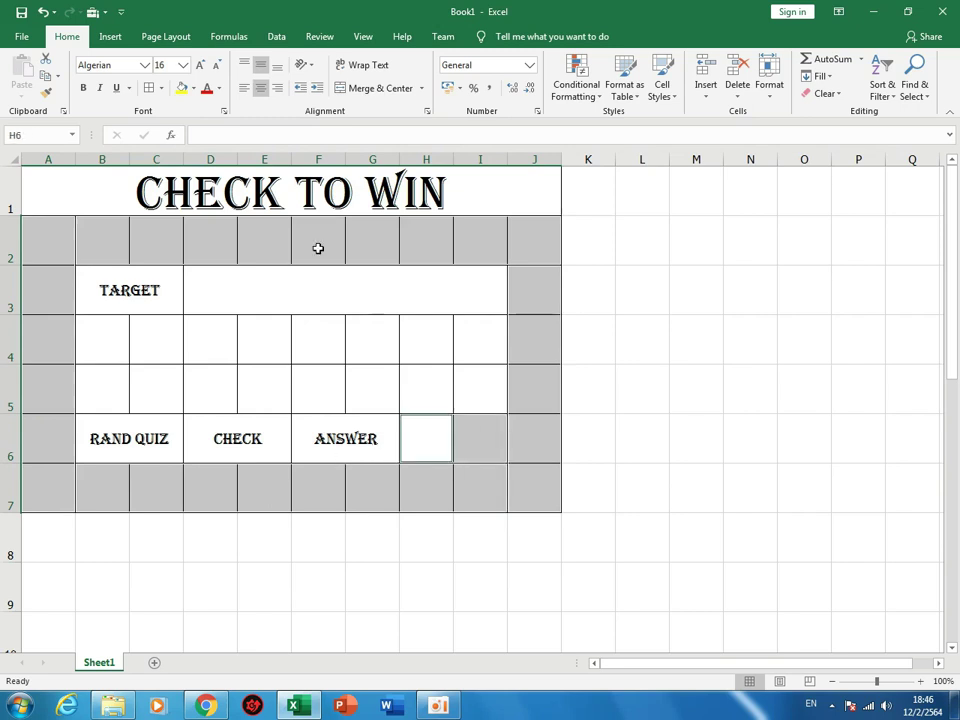
left_click(193, 88)
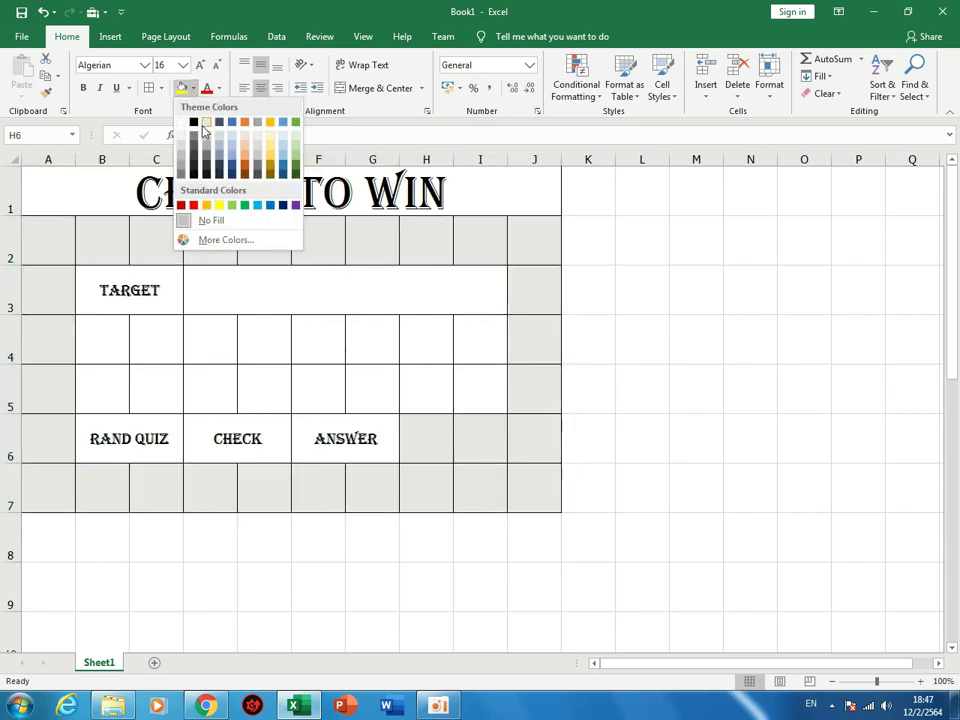
left_click(193, 122)
left_click(383, 405)
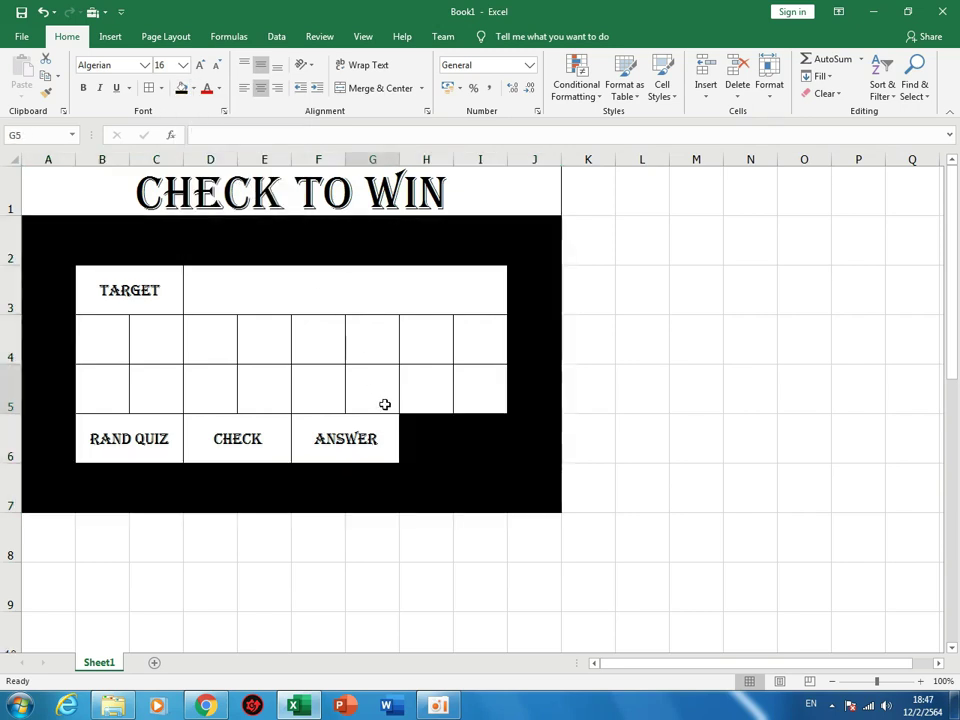
left_click(104, 394)
Enter the numbers 1 through 8 across B4 to I4, one per cell.
left_click(90, 333)
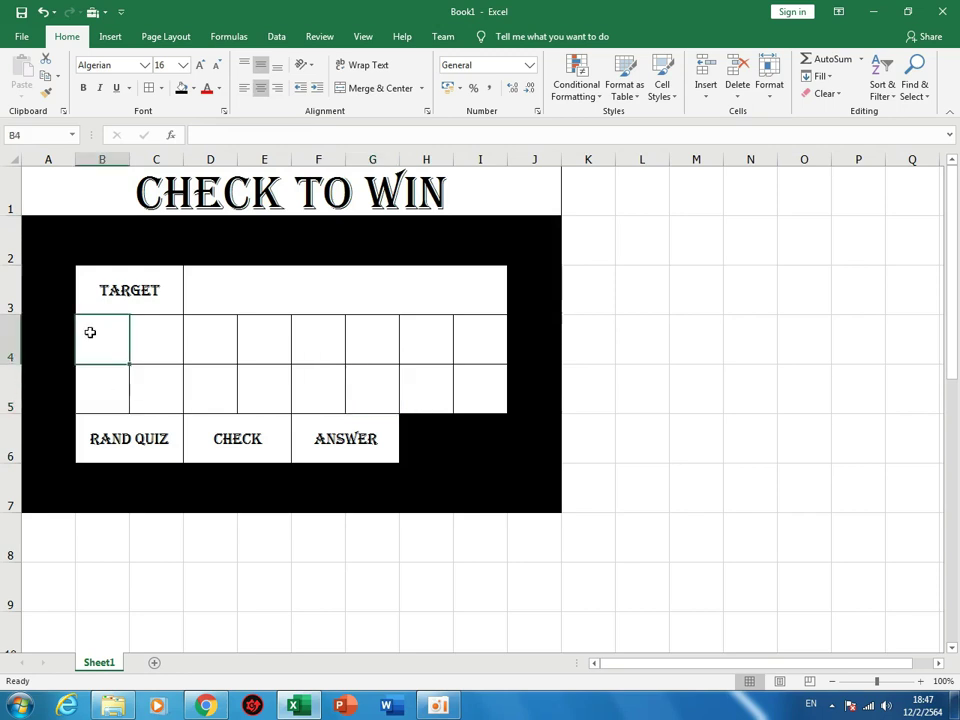
type("1")
key("Tab")
type("2")
key("Tab")
type("3\t4\t5\t6")
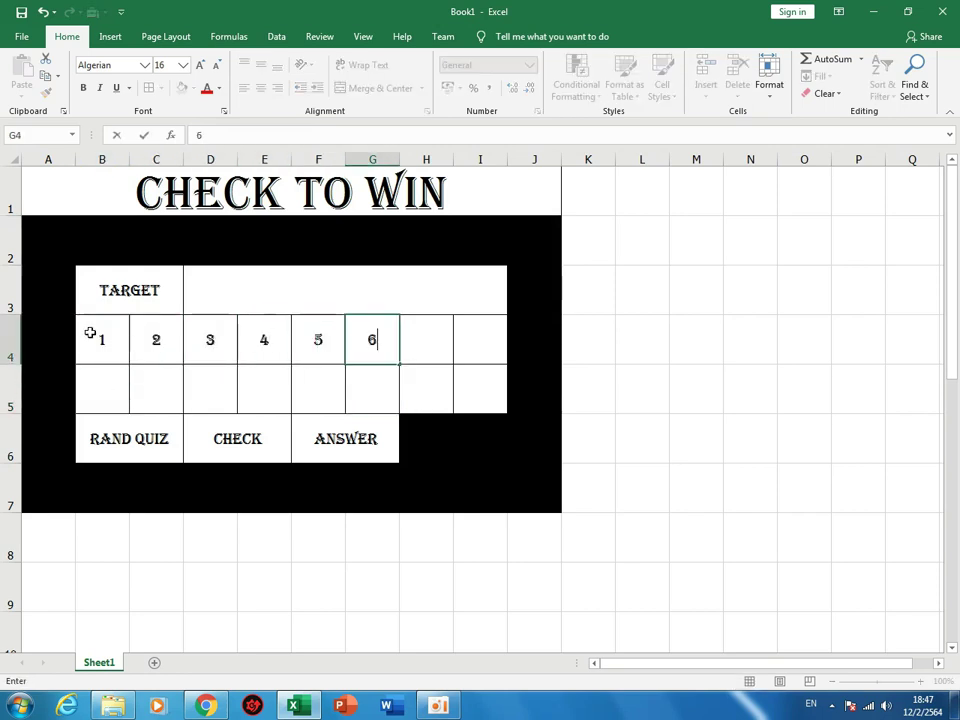
type("\t7\t8")
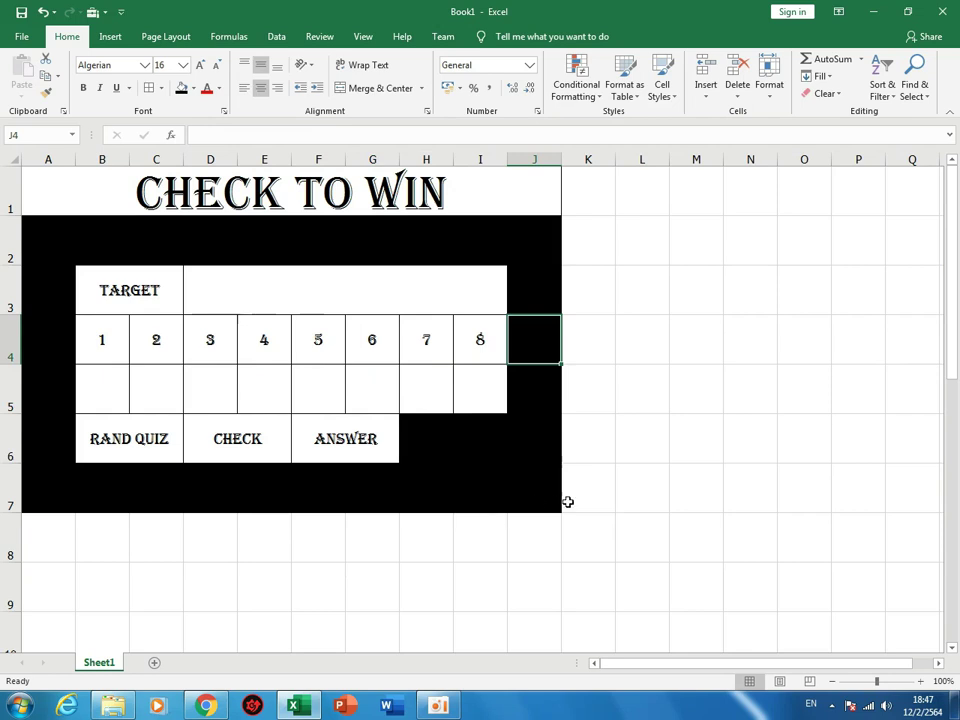
left_click(626, 503)
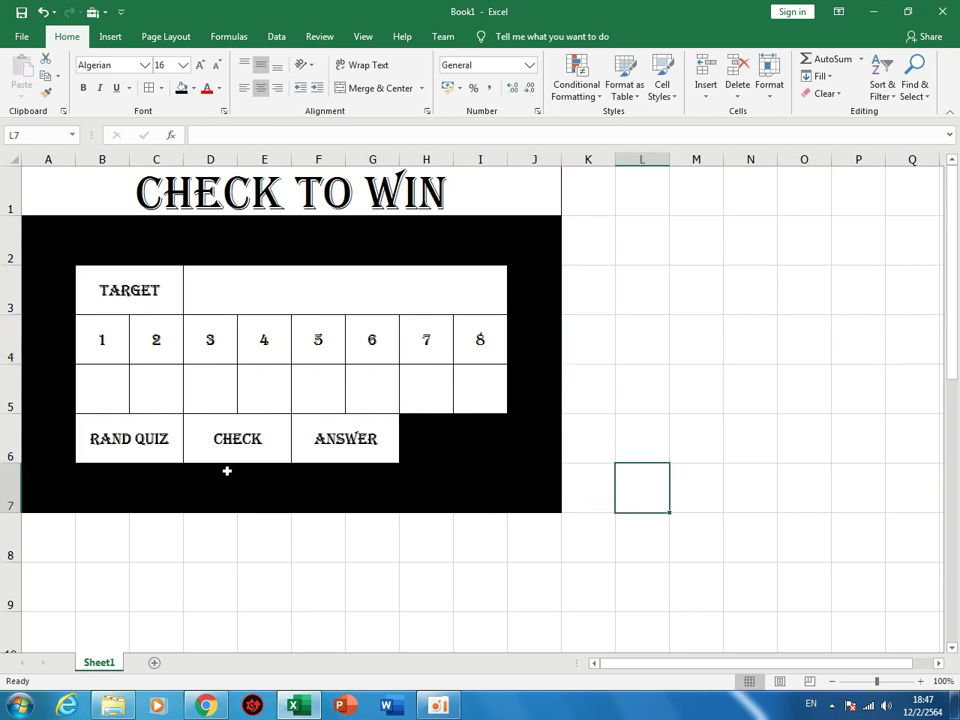
Cancel moving the row 6 labels and delete RAND QUIZ, CHECK and ANSWER.
left_click_drag(139, 443, 331, 468)
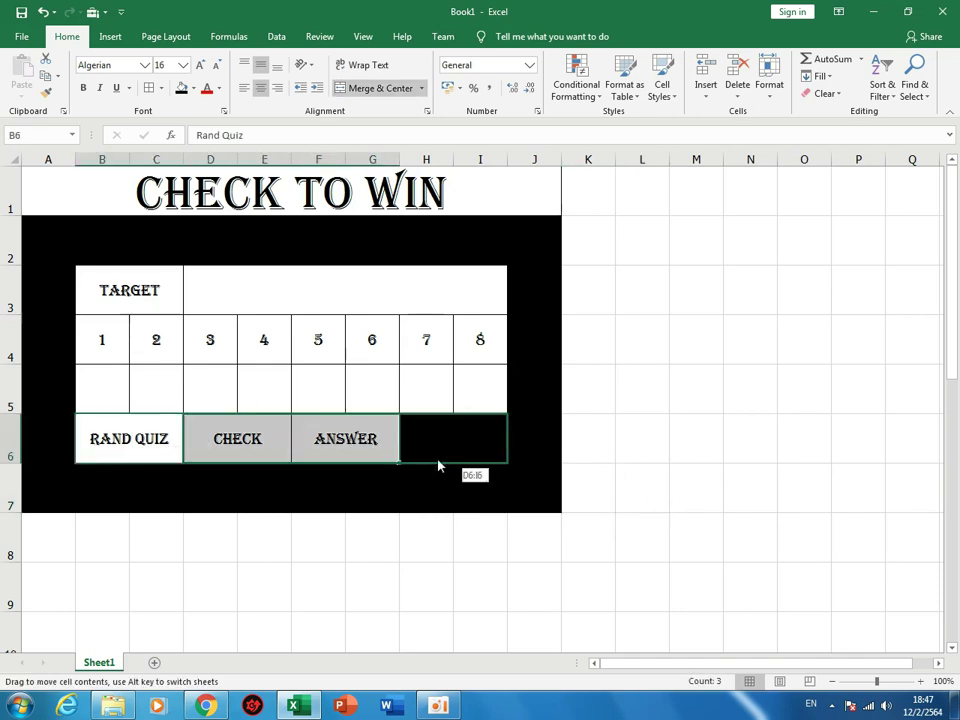
left_click_drag(416, 467, 435, 465)
key("Escape")
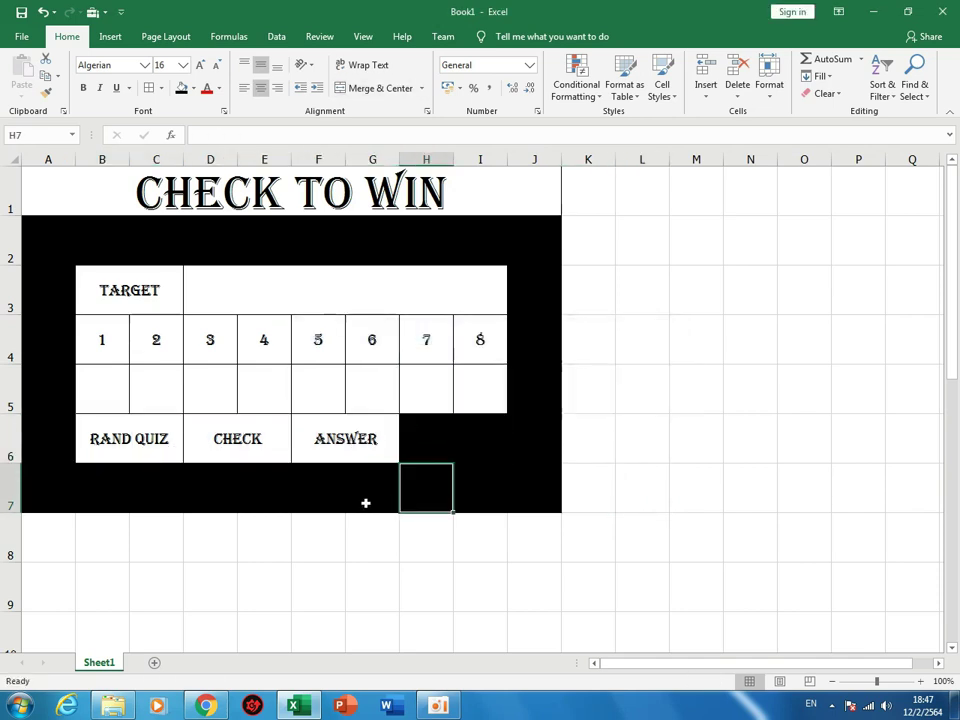
left_click_drag(237, 440, 349, 443)
key("Delete")
left_click(181, 441)
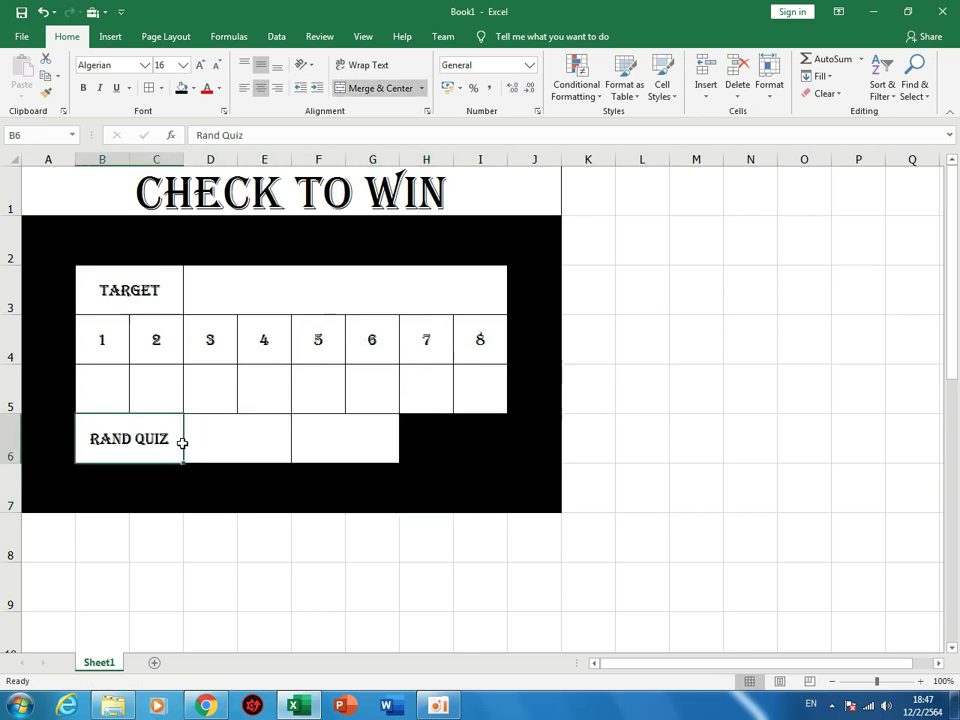
key("Delete")
Unmerge B6:G6, set B6:I6 to No Fill, and start a new entry in B6.
left_click_drag(150, 443, 380, 440)
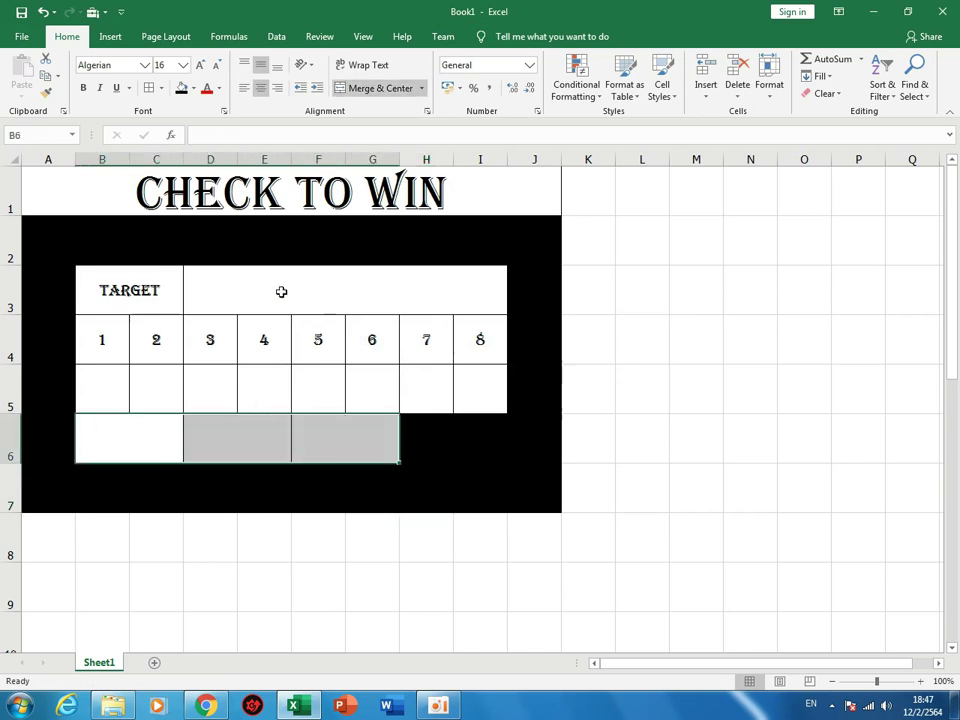
left_click(354, 88)
left_click(461, 444)
left_click_drag(461, 444, 90, 435)
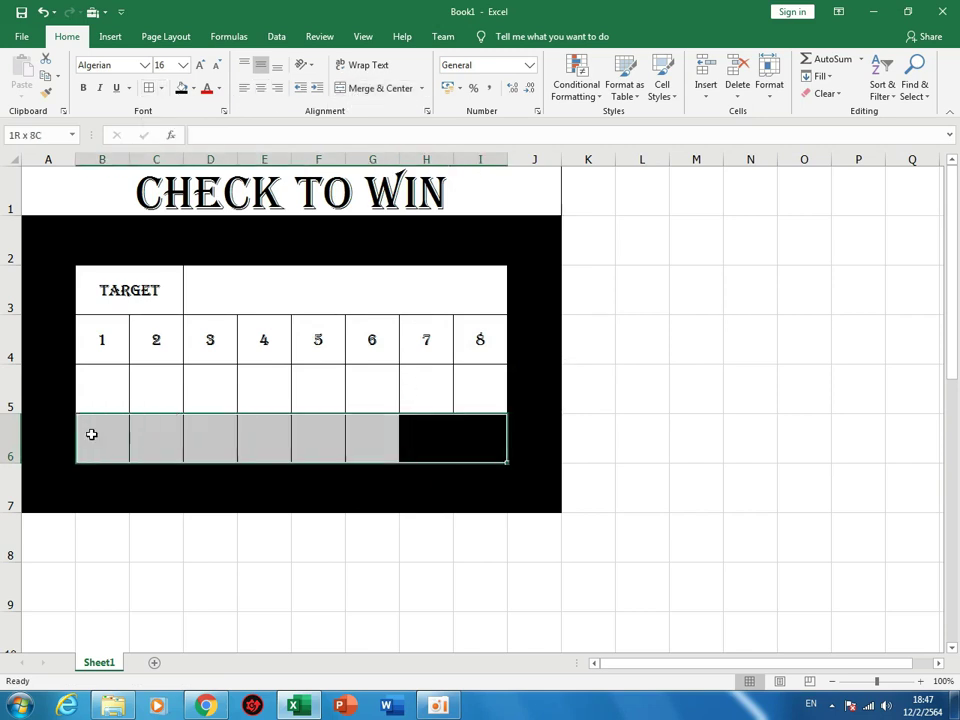
left_click(192, 90)
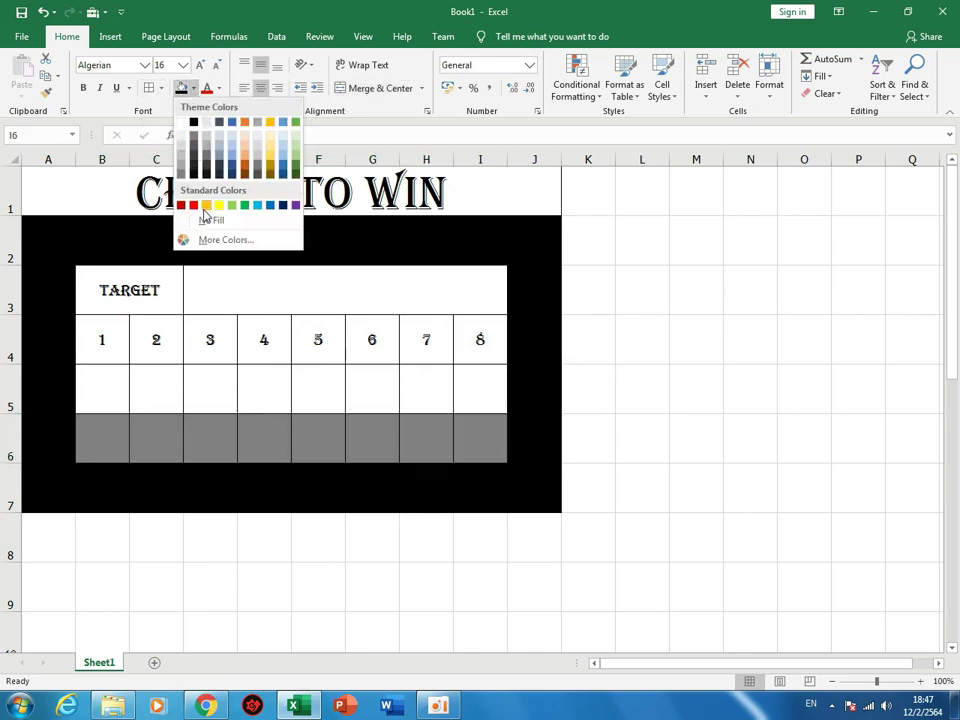
left_click(211, 220)
left_click(100, 440)
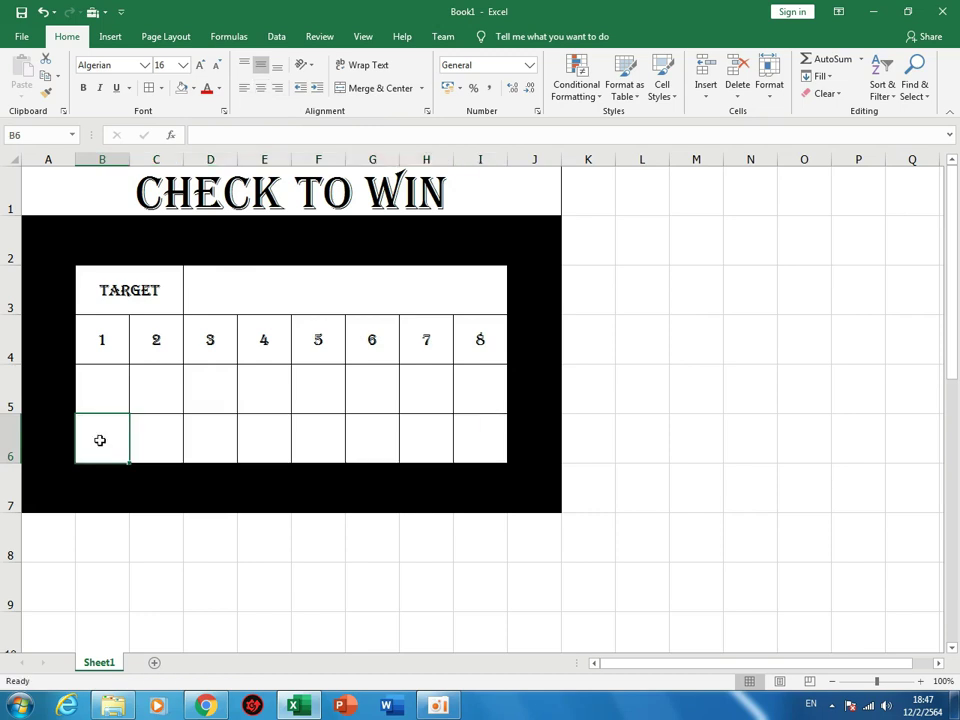
type("?")
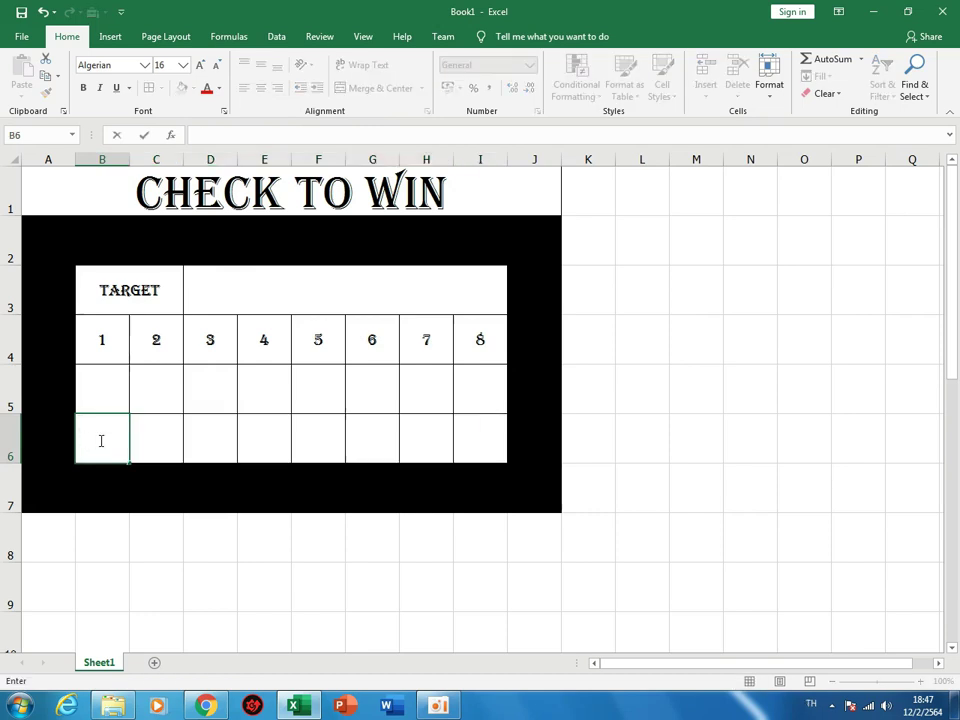
type("E5")
Commit the B6 label, enter MAX in D6, and enter RAND in F6 in place of START.
key("Return")
key("Up")
key("Right")
key("Right")
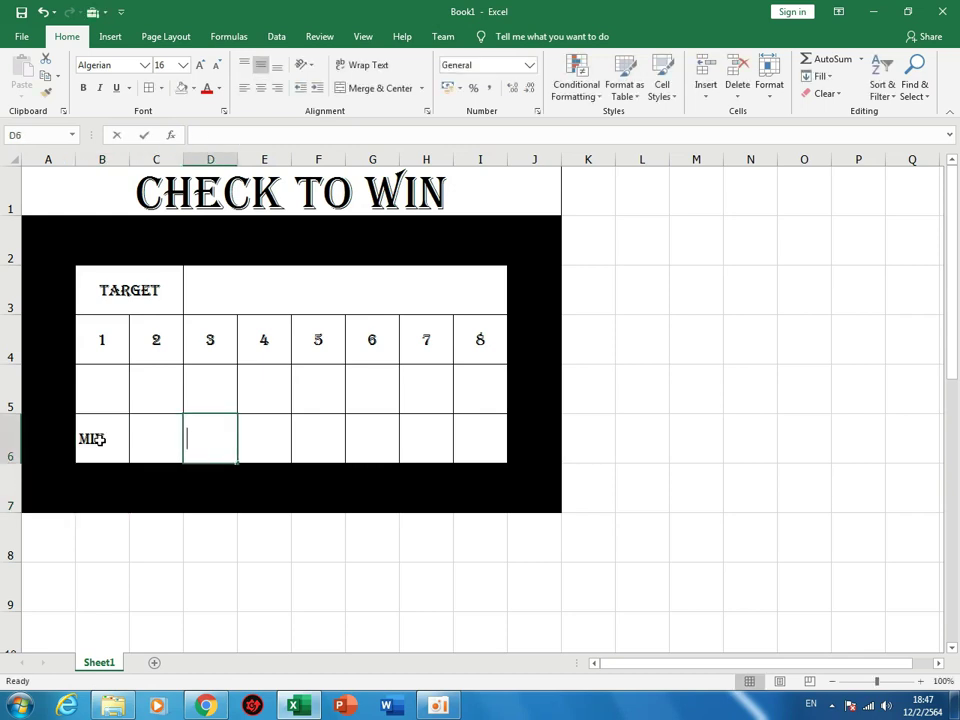
type("MAX")
key("Return")
key("Up")
key("Right")
key("Right")
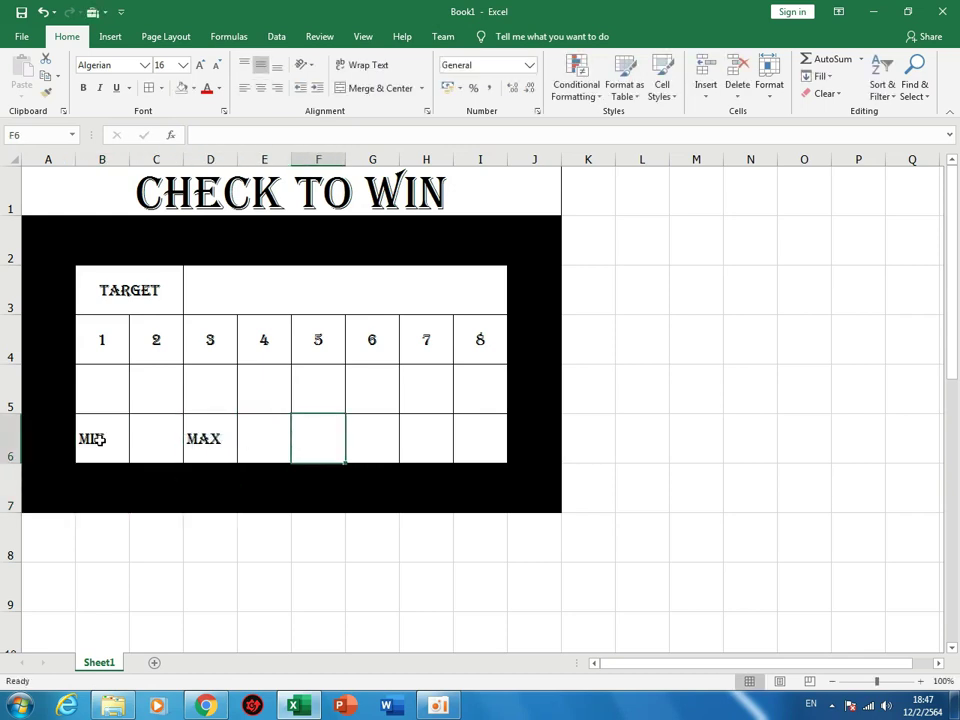
type("STA")
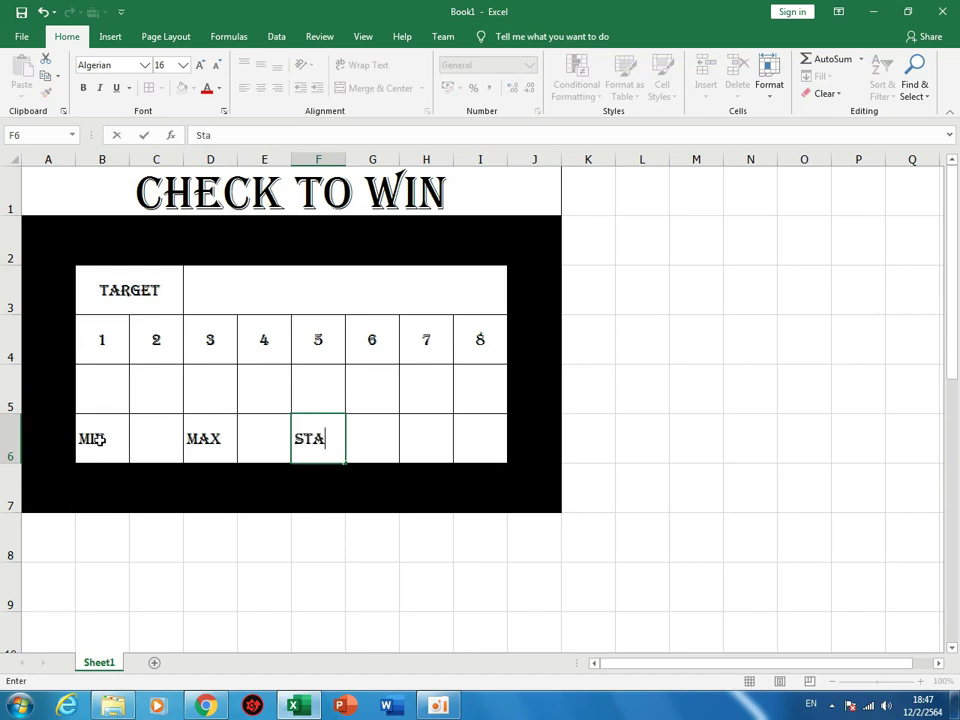
type("RT")
key("Return")
key("Up")
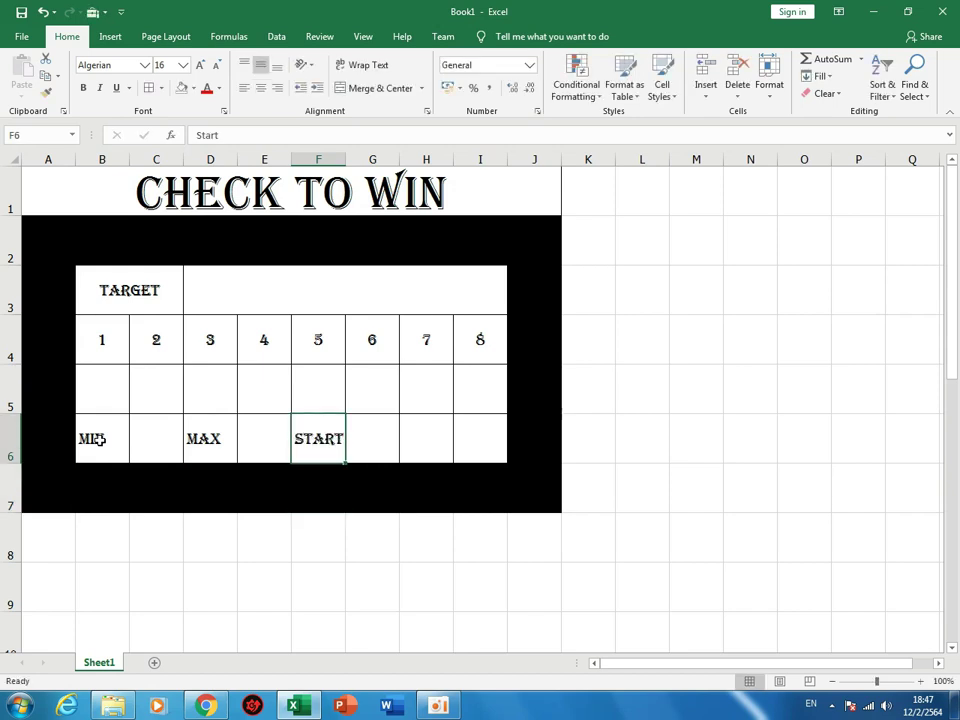
type("RAND")
key("Return")
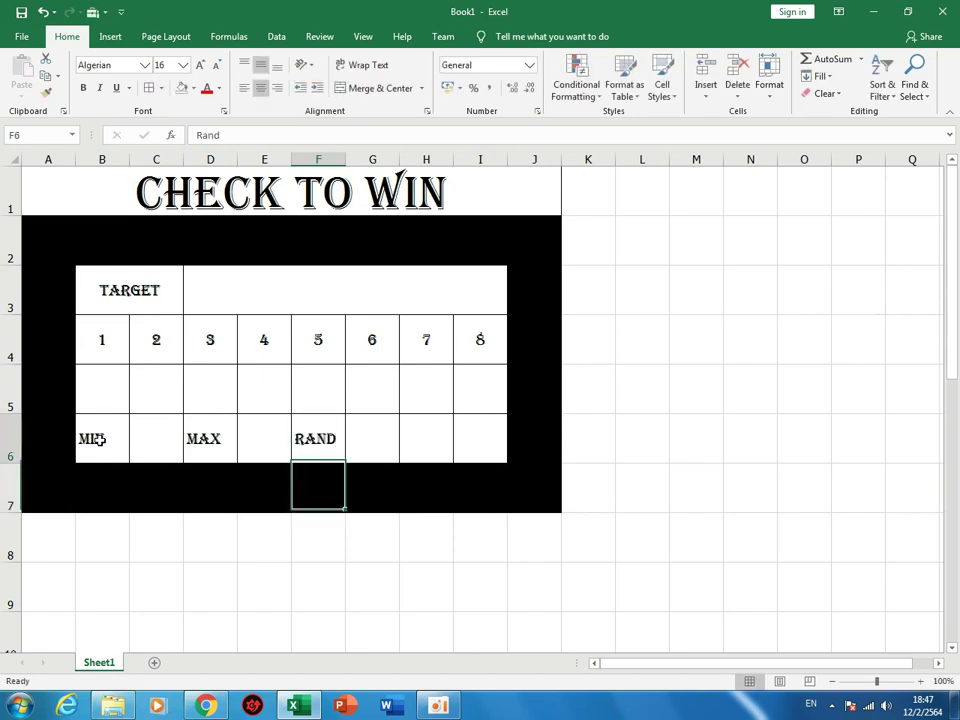
Enter CHECK in H6 and SOL in I6, shortened from Solution.
key("Up")
key("Right")
key("Right")
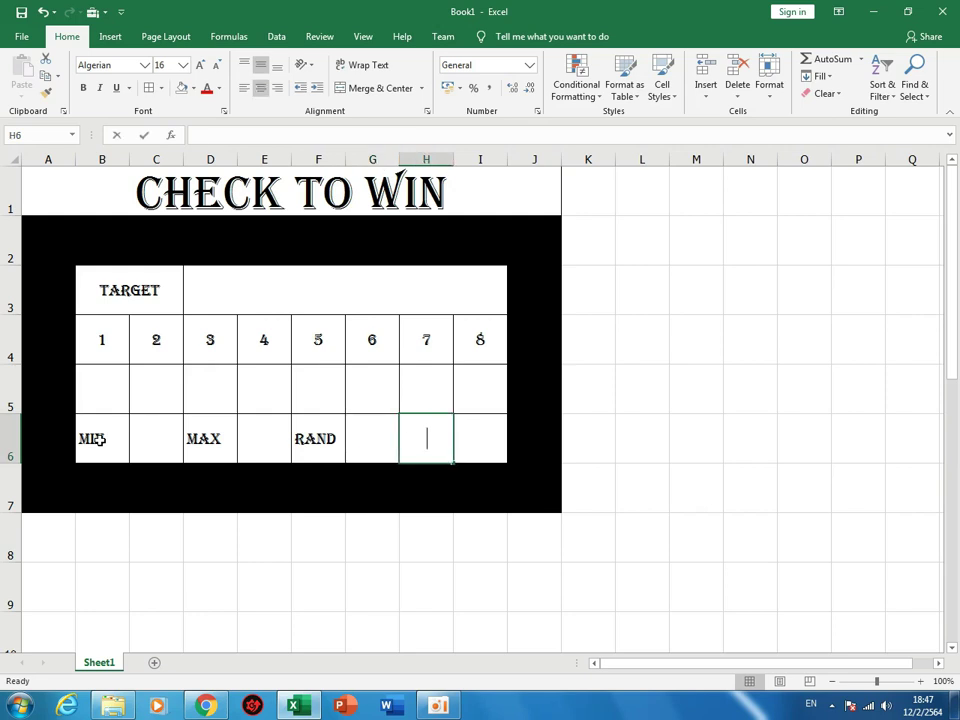
type("CHECK")
key("Return")
key("Up")
key("Right")
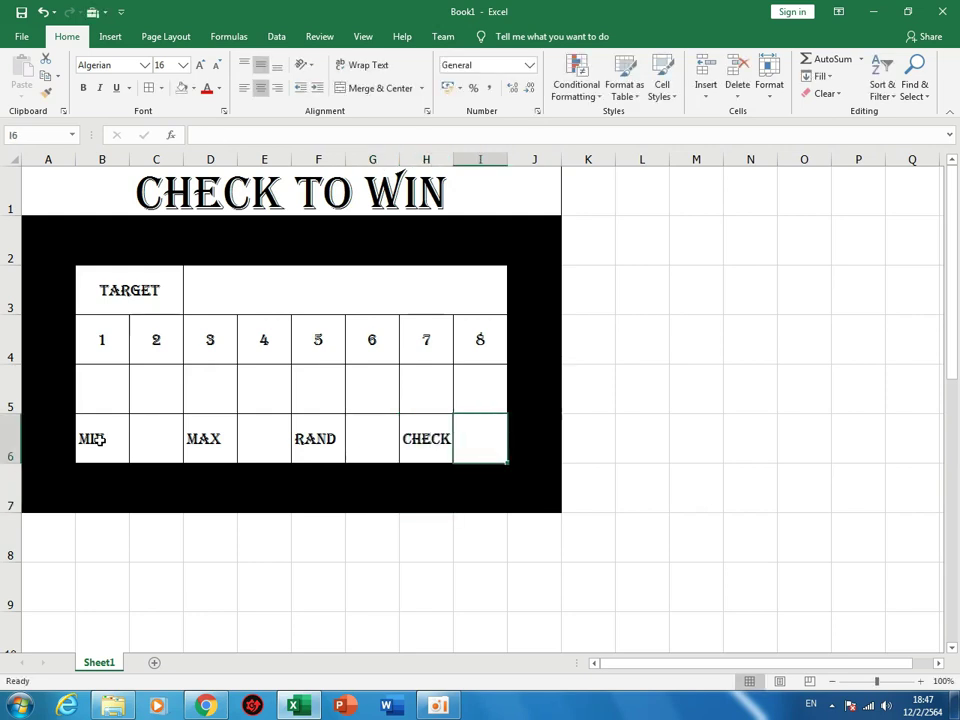
type("Solution")
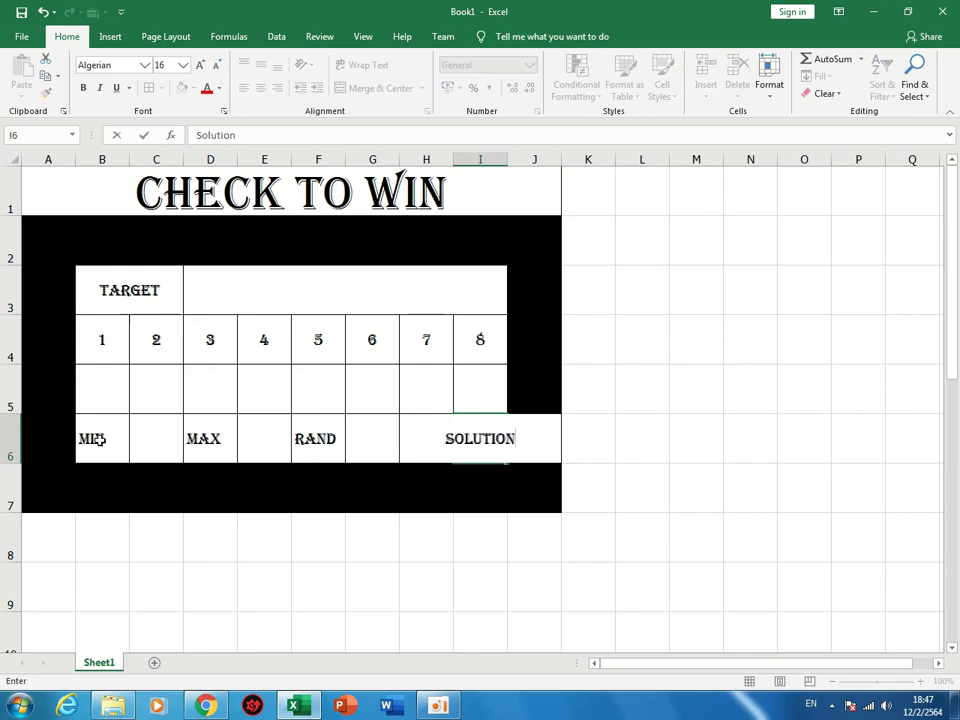
key("BackSpace")
key("BackSpace")
key("BackSpace")
key("BackSpace")
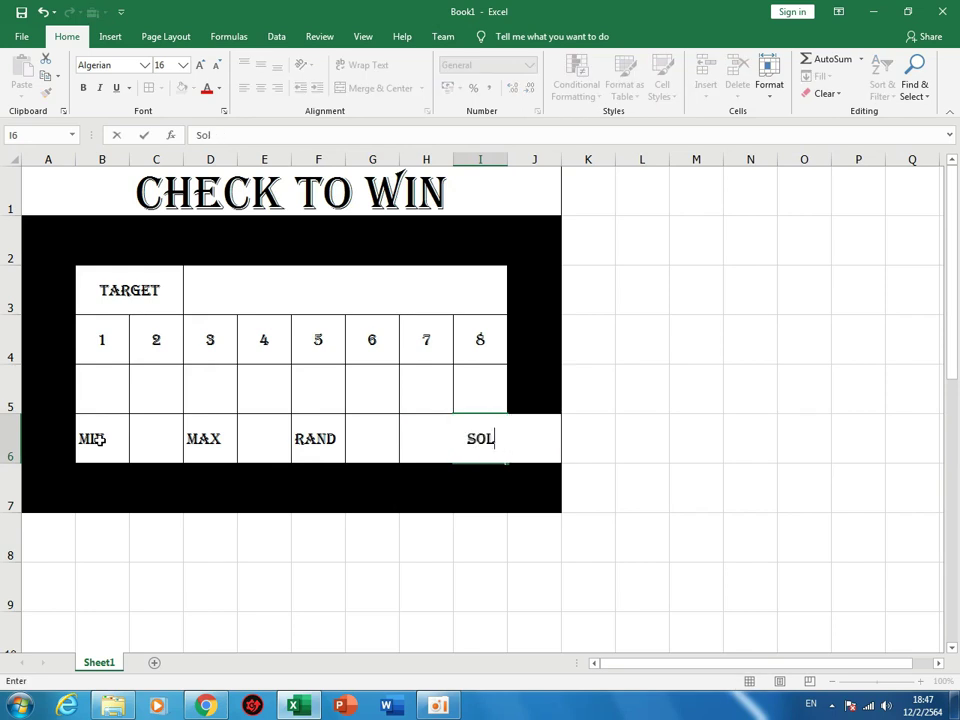
key("Return")
Centre the row 6 labels from B6 to I6.
left_click_drag(478, 441, 100, 441)
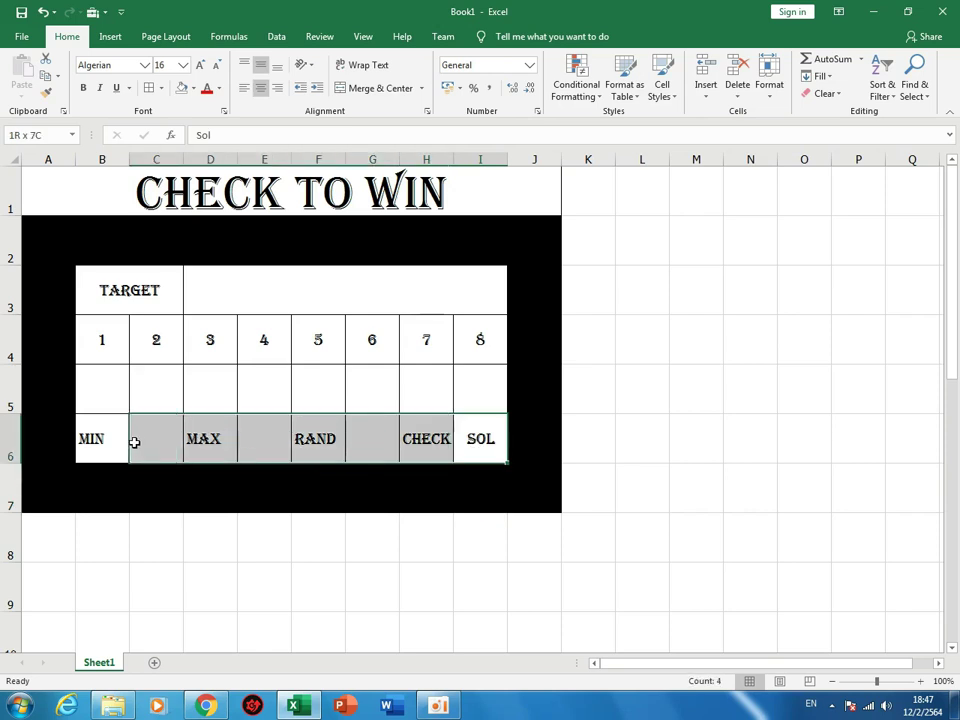
left_click(262, 90)
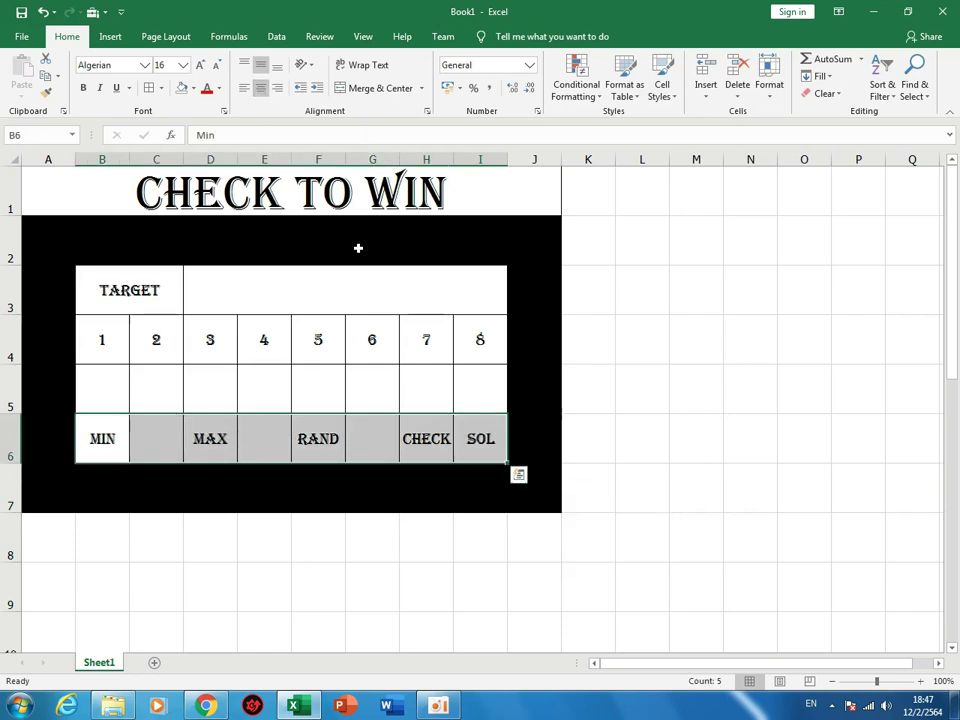
left_click(622, 300)
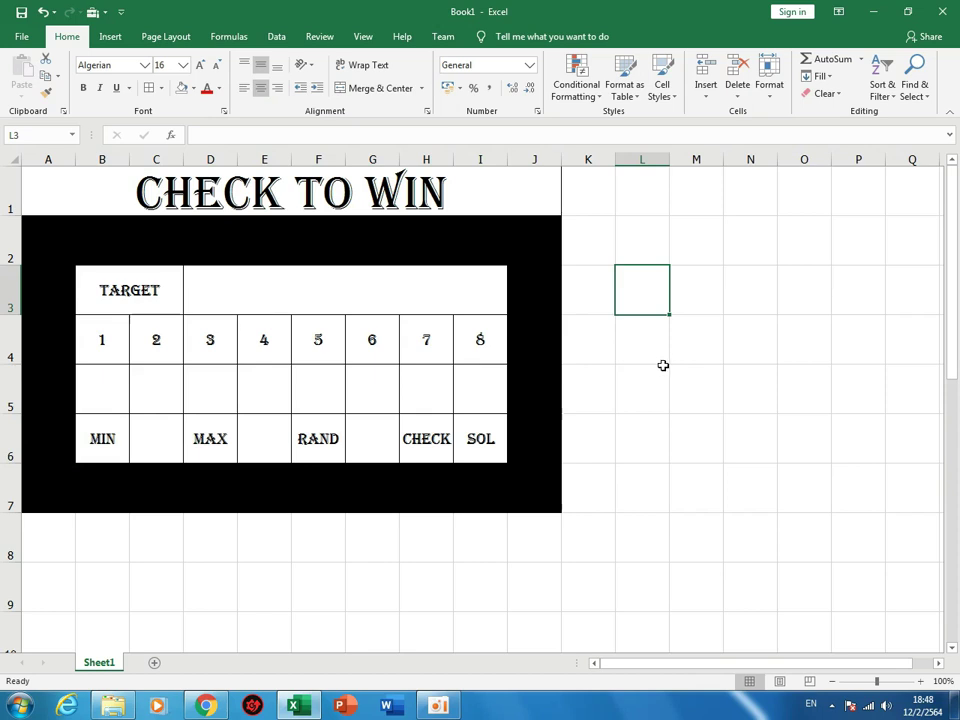
Enter =C6 in L1 as the minimum value.
left_click(863, 466)
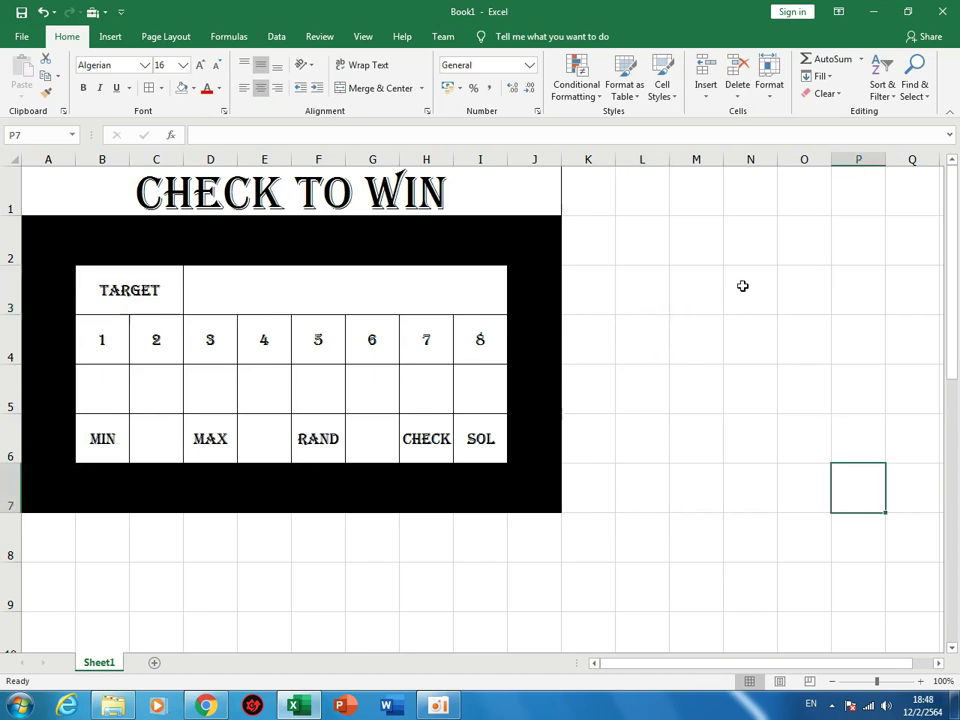
left_click(666, 200)
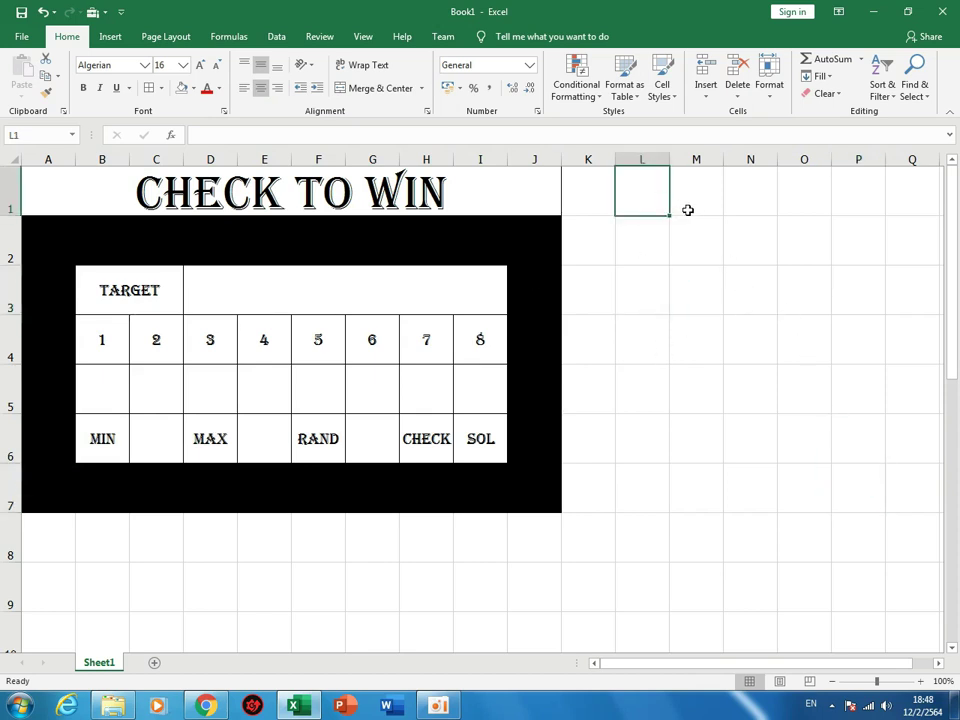
type("=")
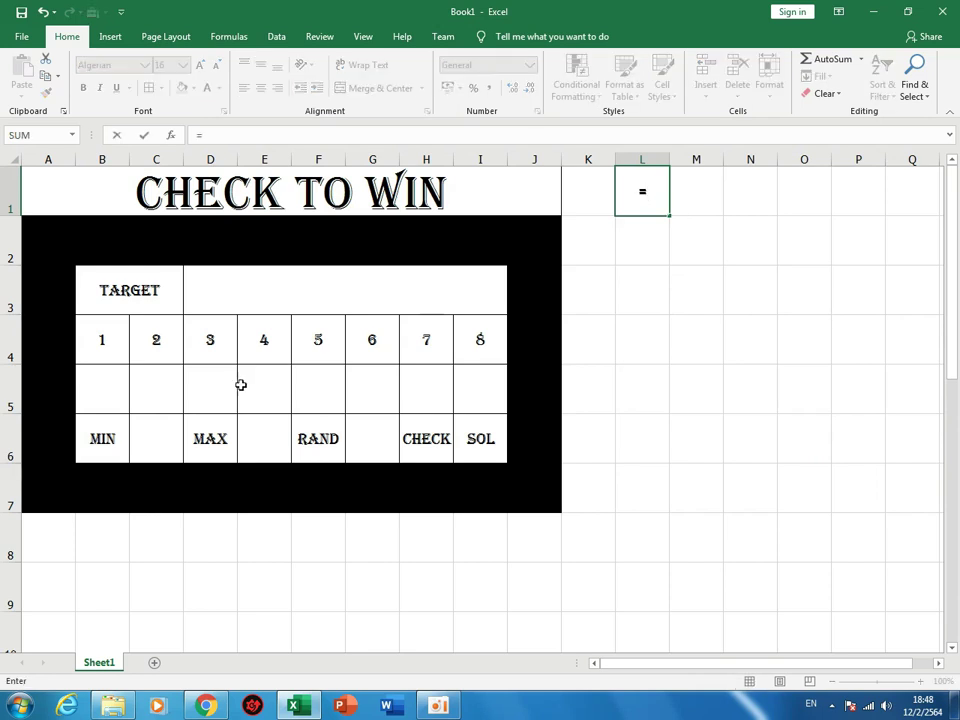
left_click(145, 442)
key("Return")
Enter =MAX(E6,C6+10) in M1 as the maximum value.
left_click(703, 204)
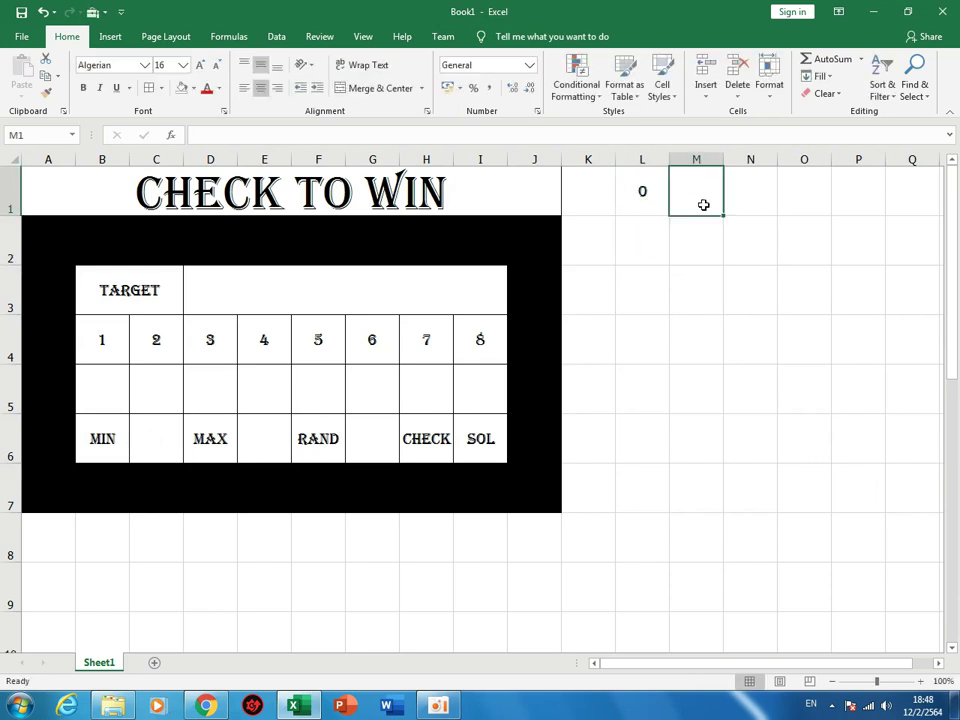
type("=max")
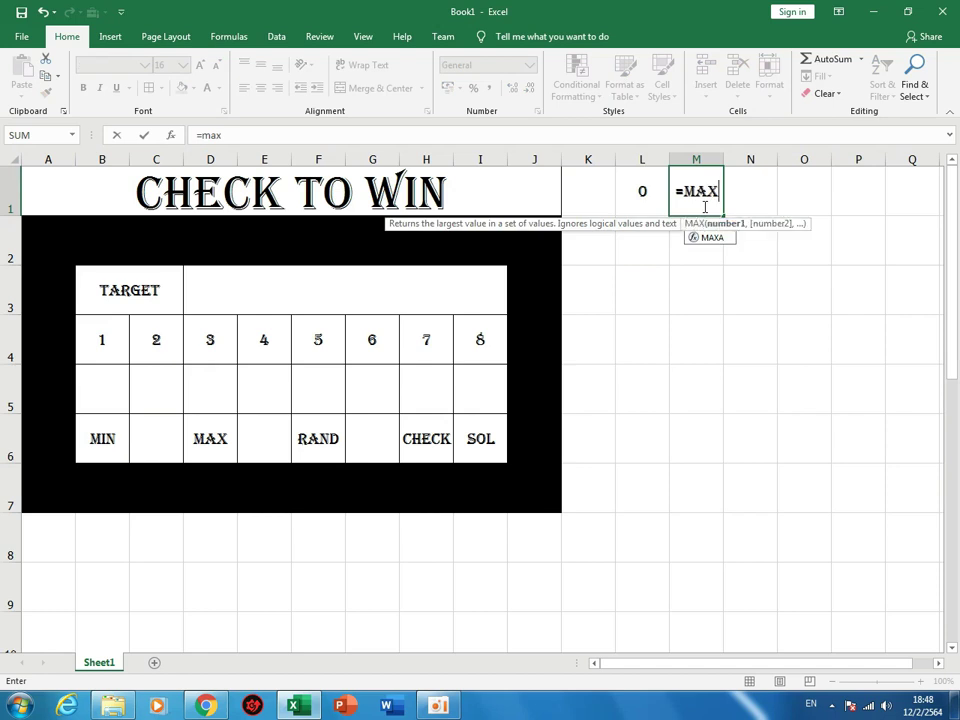
type("(")
left_click(266, 452)
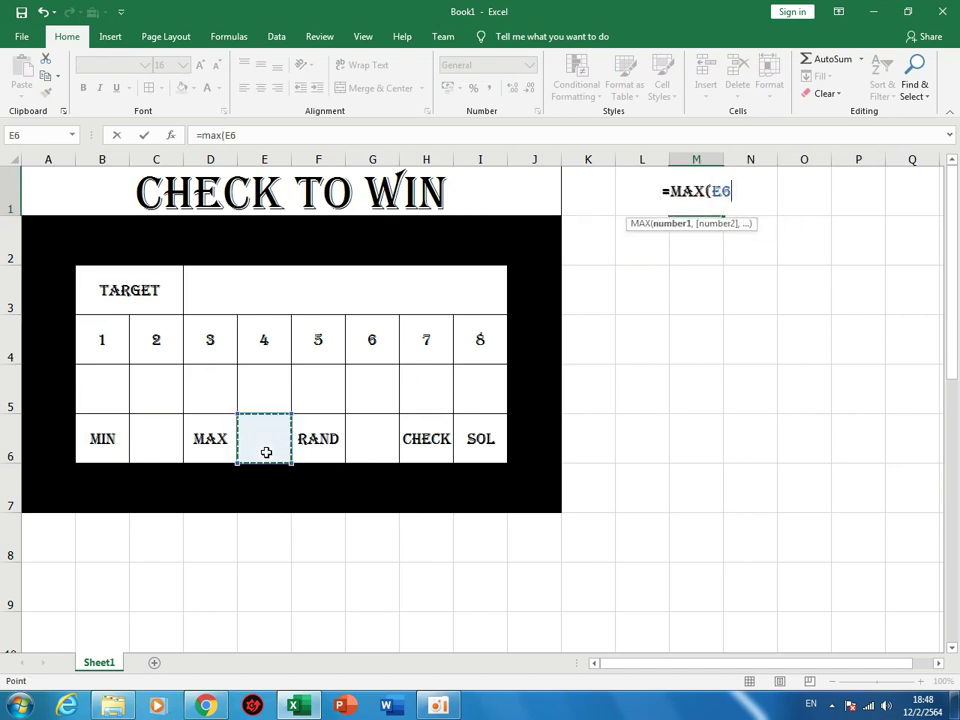
type(",")
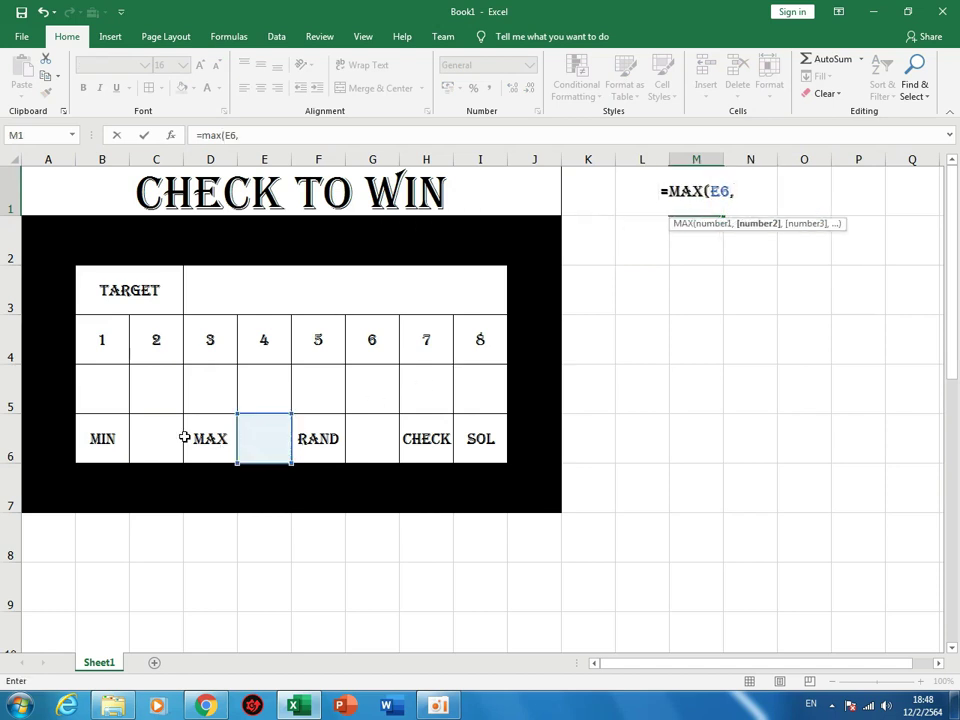
left_click(165, 430)
type("+")
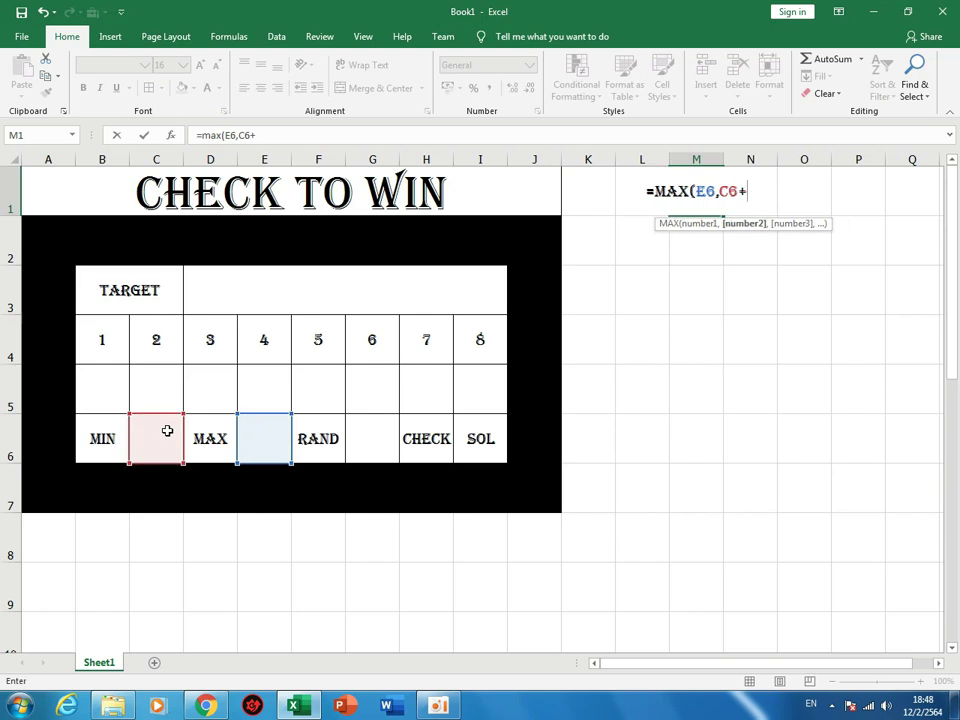
type("10)")
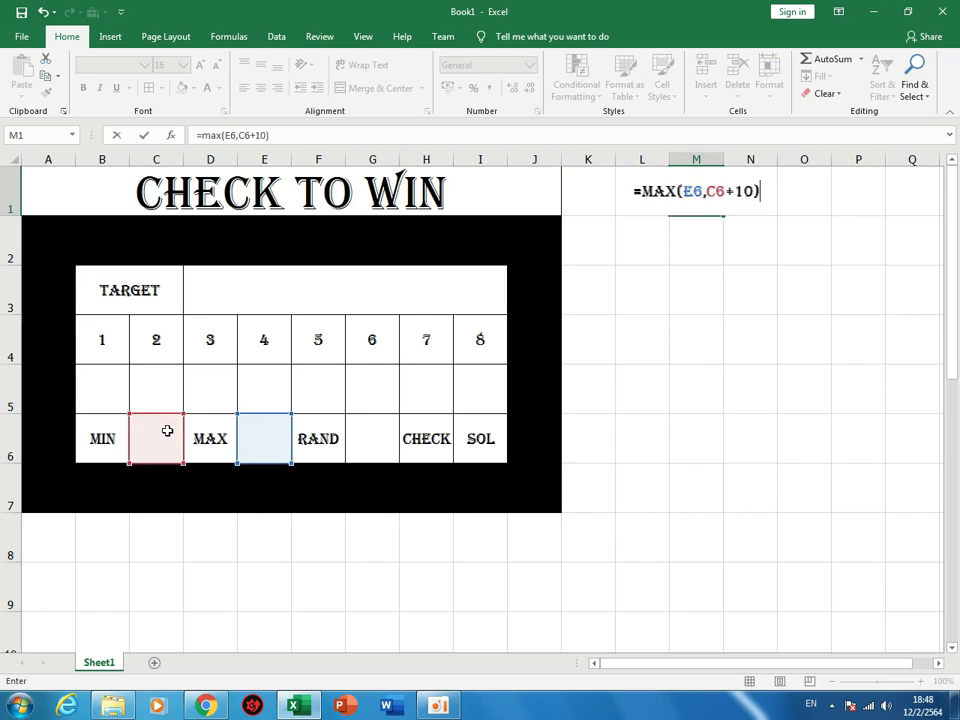
key("Return")
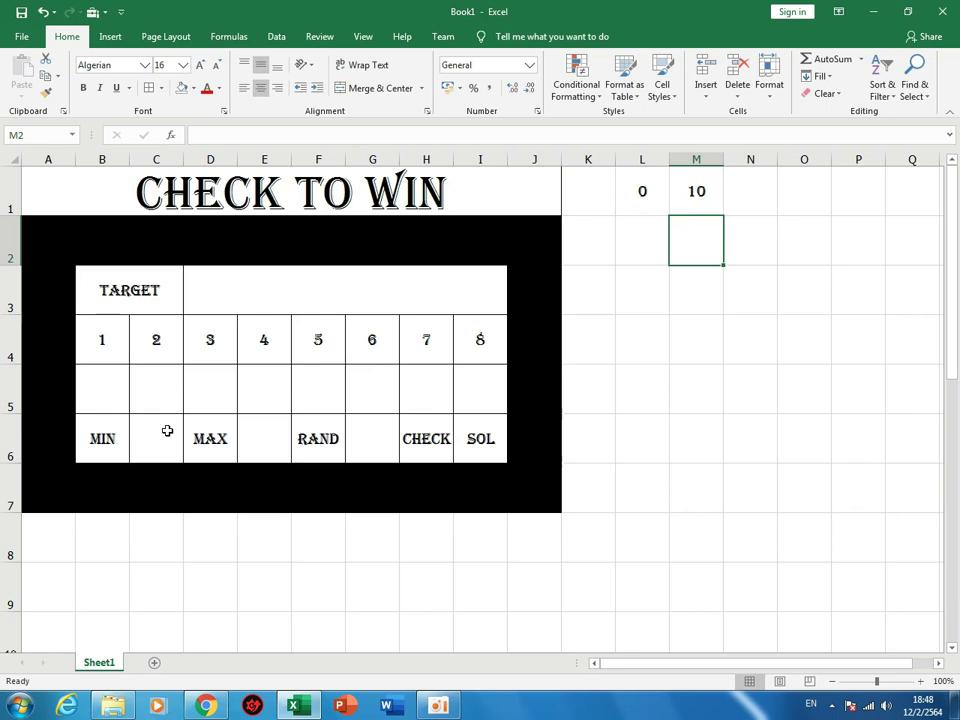
left_click(232, 450)
left_click(264, 452)
left_click(774, 469)
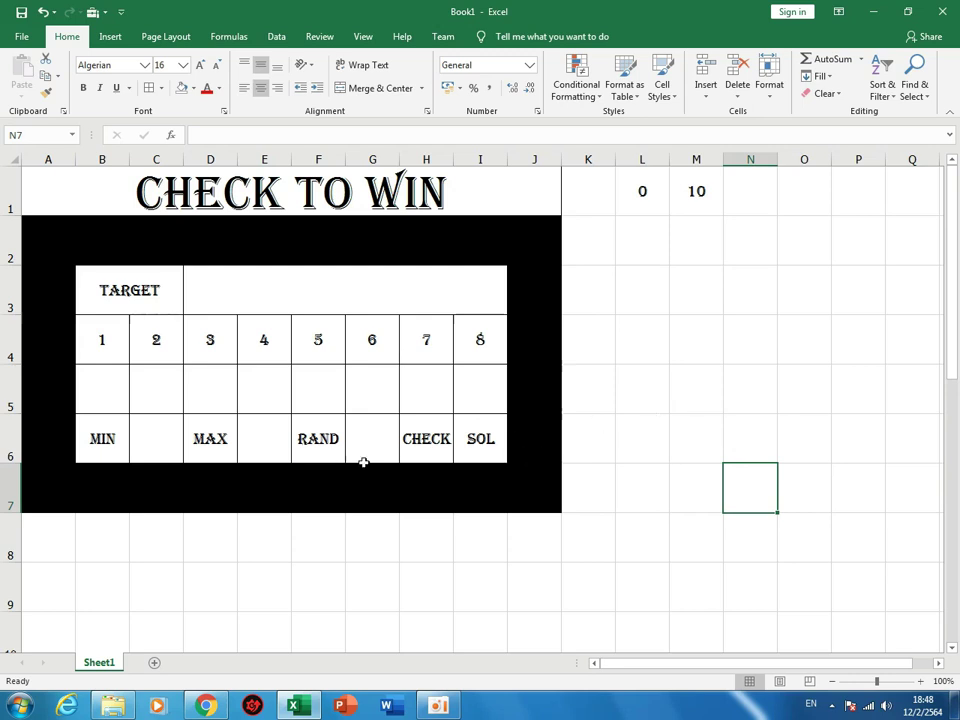
Merge and centre F6:G6 so RAND spans both cells.
left_click_drag(318, 440, 392, 437)
left_click(385, 90)
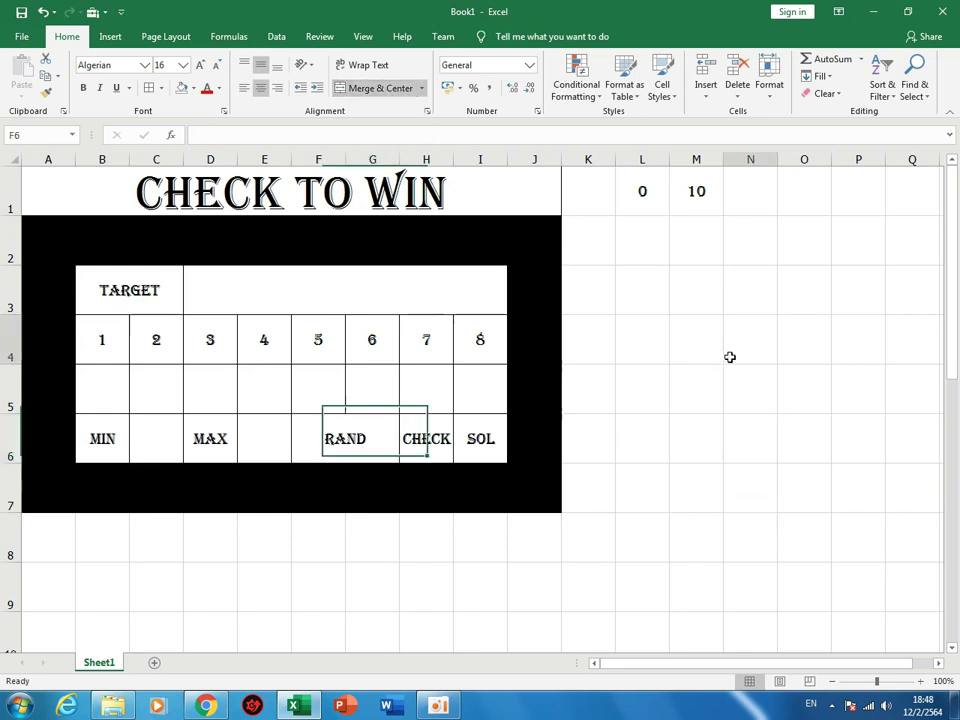
left_click(732, 354)
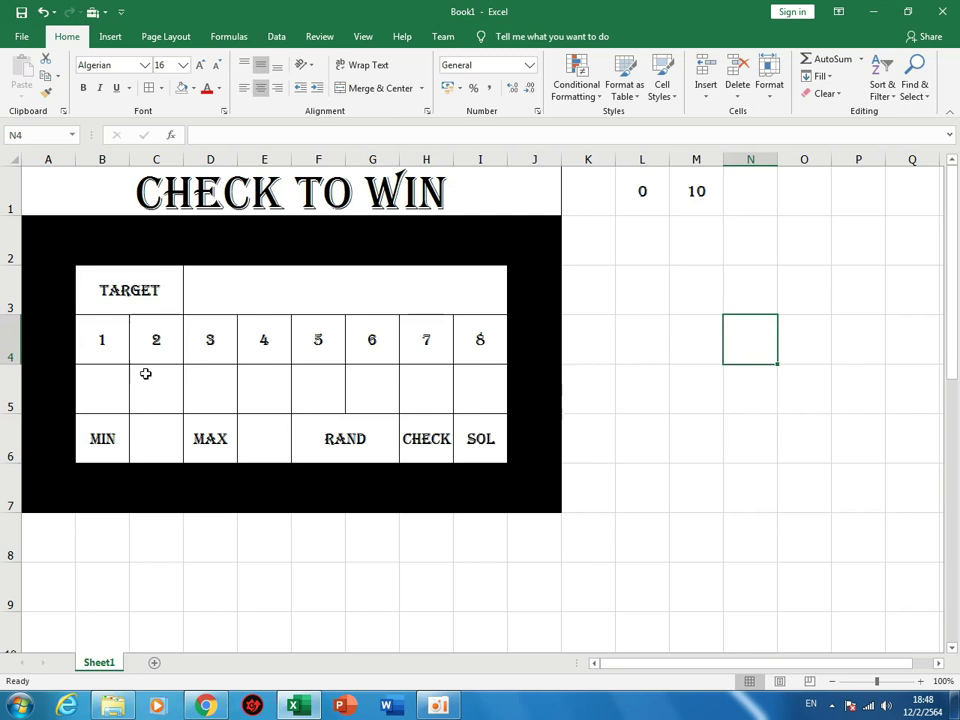
left_click_drag(96, 338, 468, 382)
left_click(691, 391)
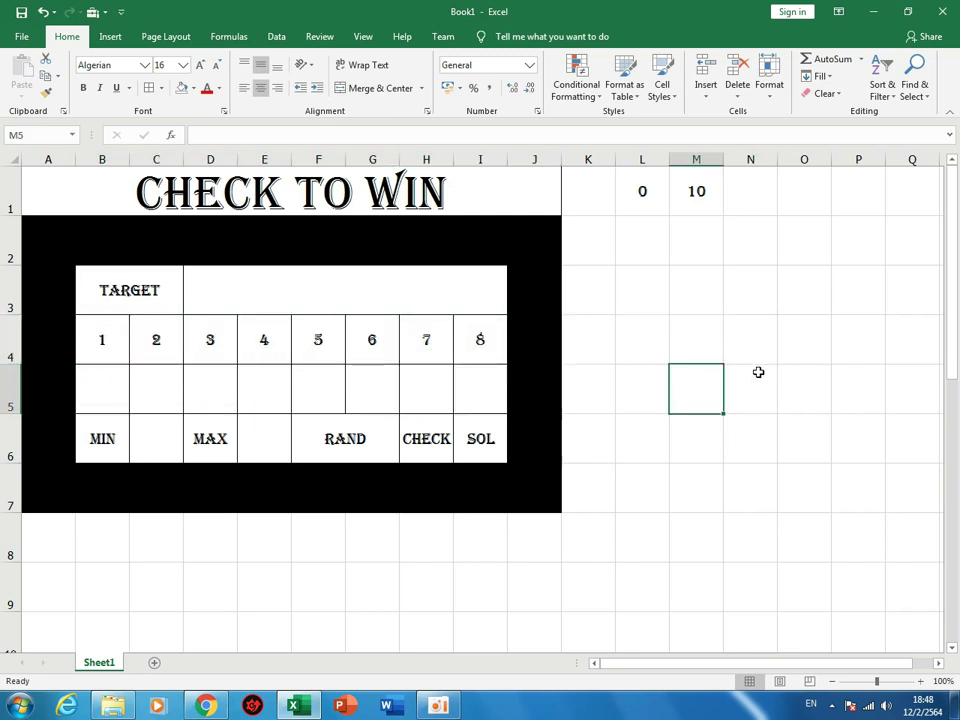
left_click(709, 347)
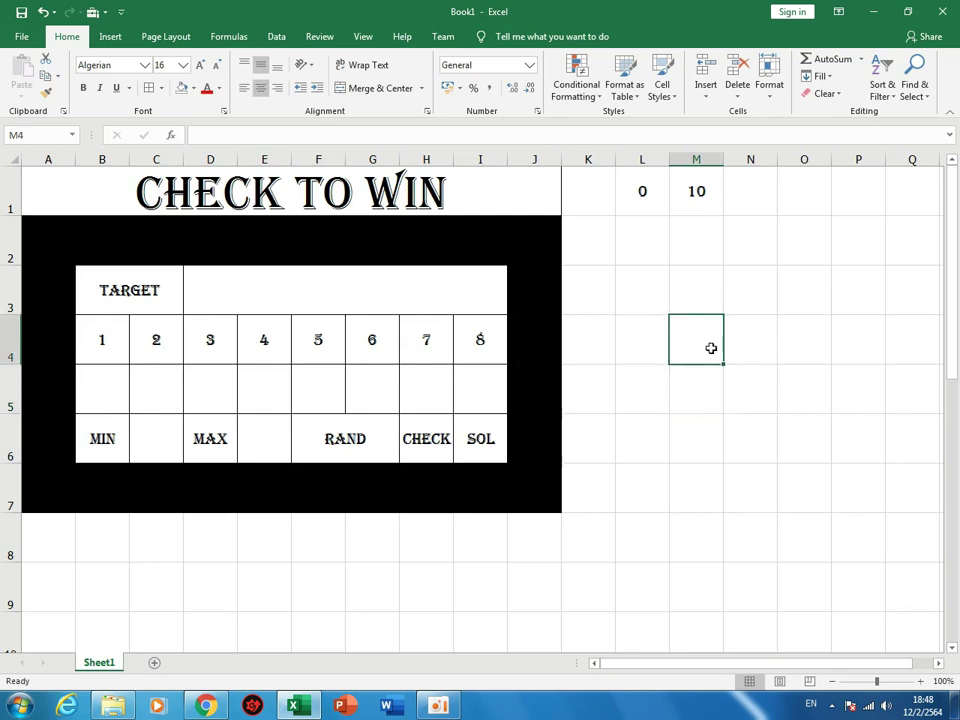
Enter =RANDBETWEEN($L$1,$M$1) in M6.
left_click(707, 447)
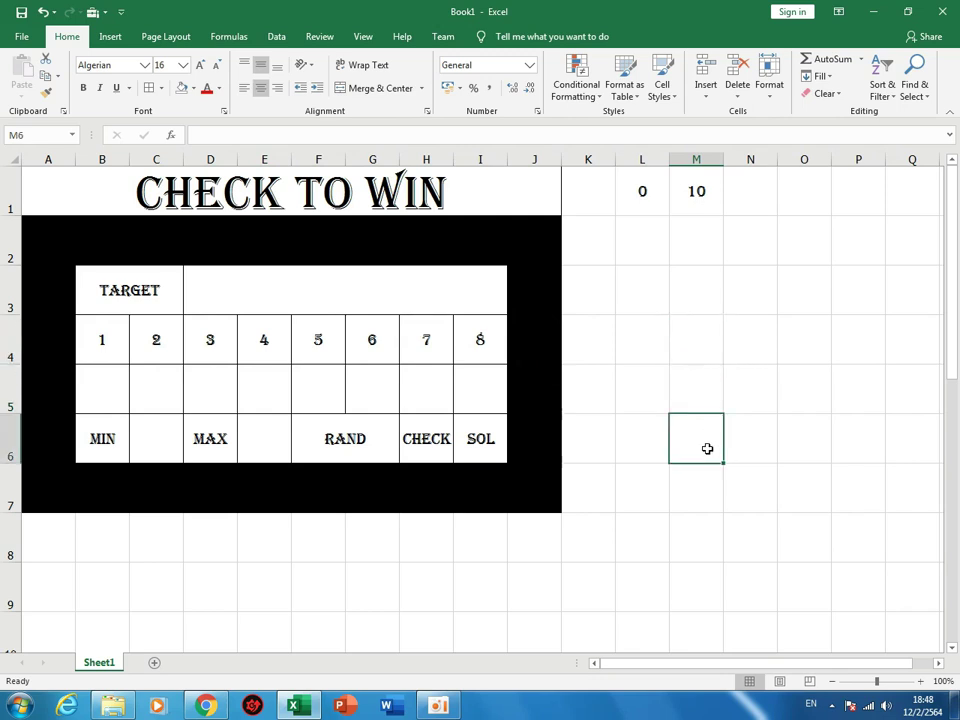
type("=r")
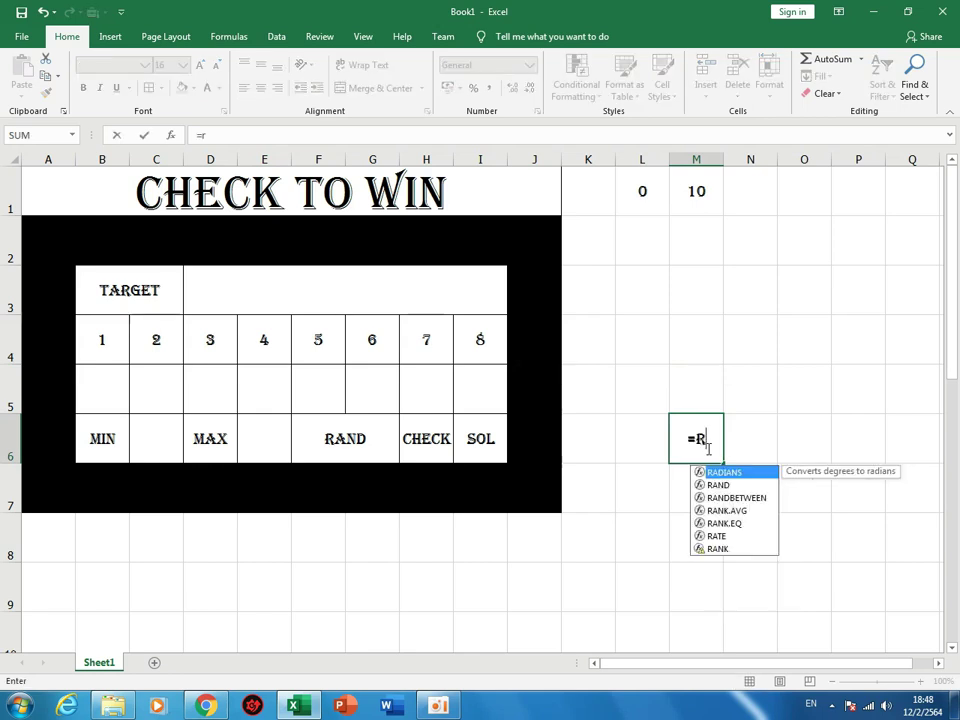
type("andbetween")
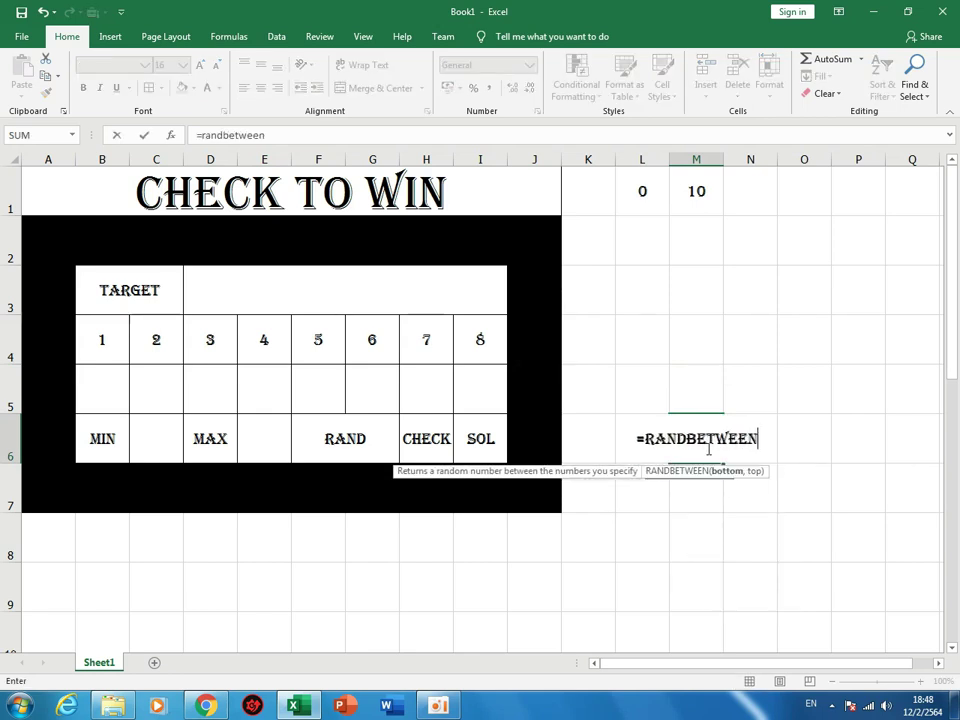
type("(")
left_click(652, 195)
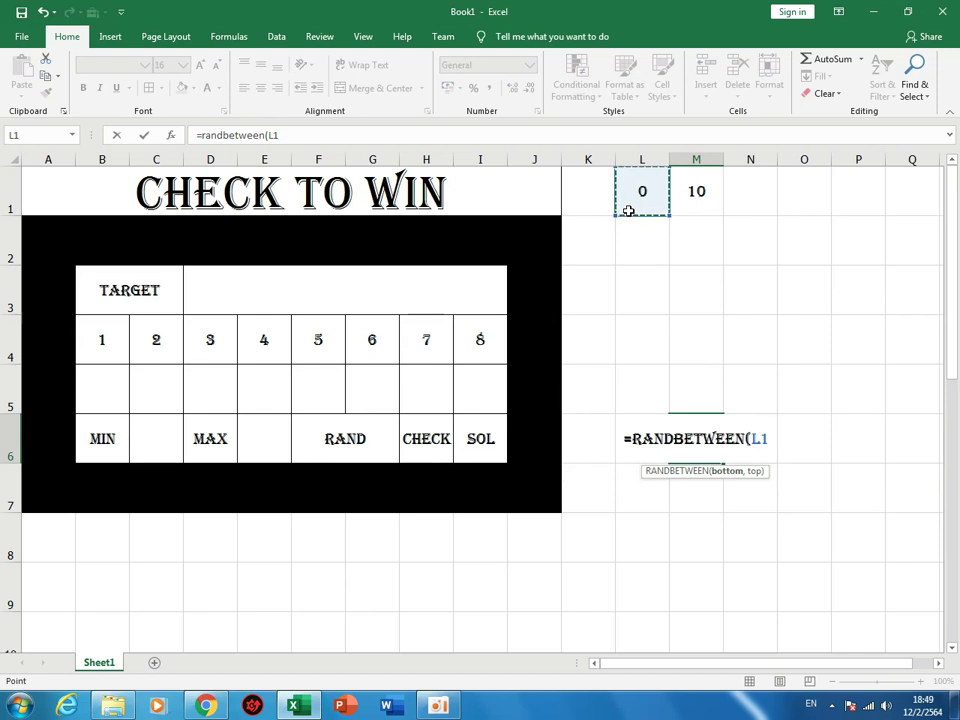
type(",")
left_click(697, 191)
type(")")
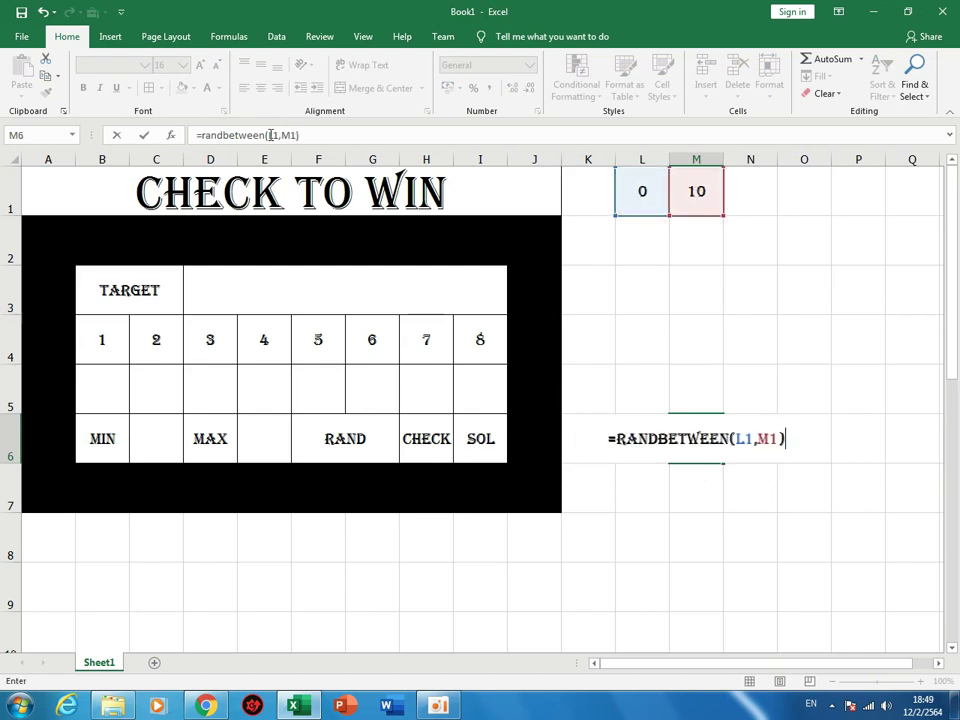
left_click(269, 135)
type("$L")
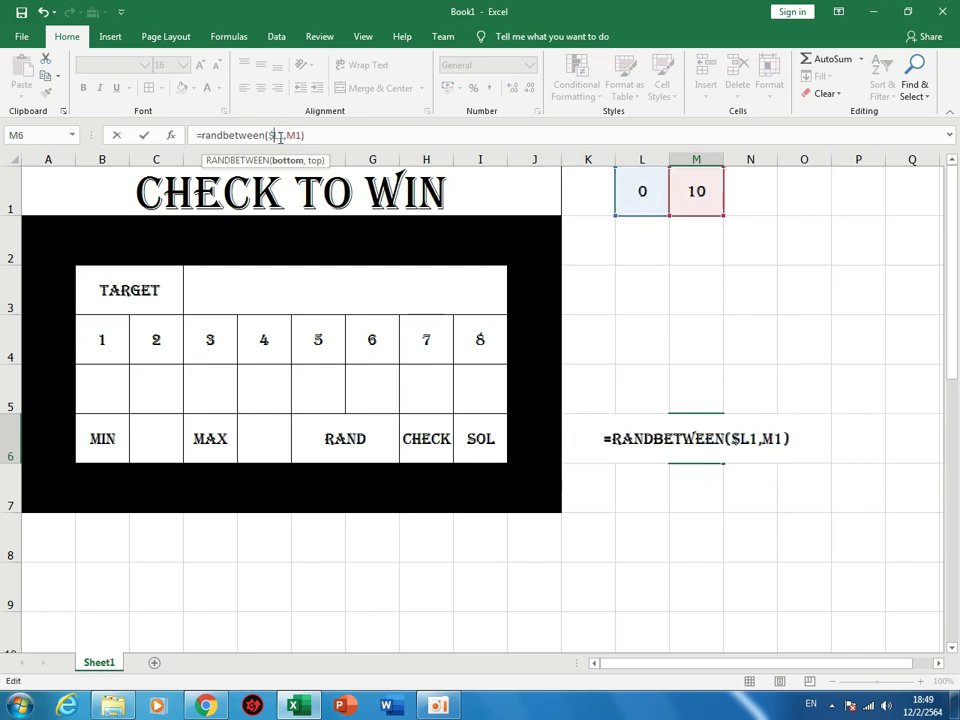
type("$1,")
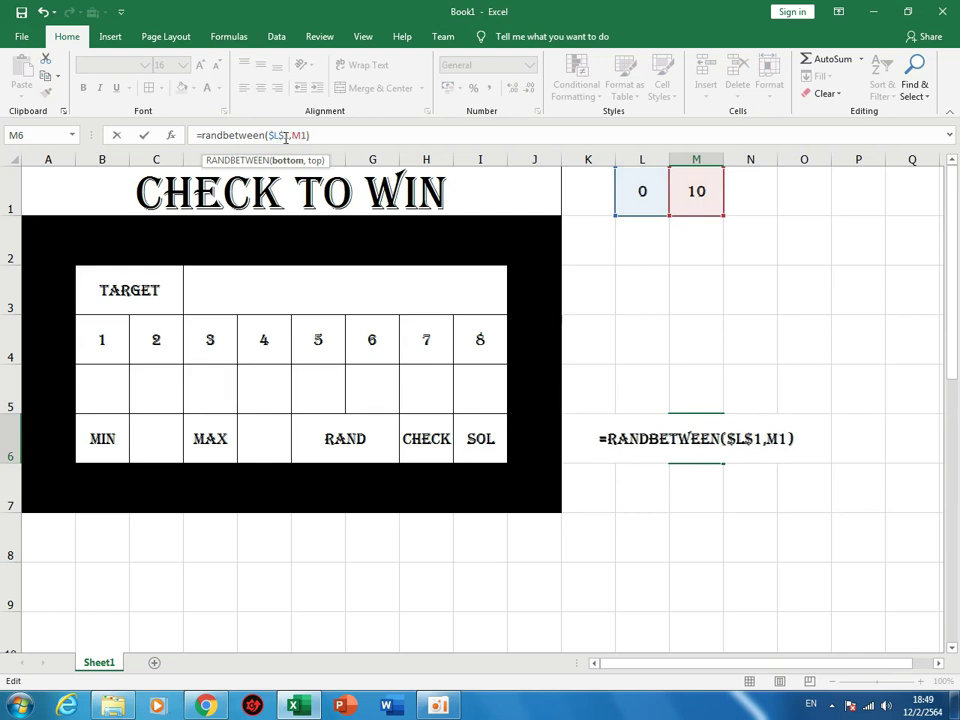
type("$M$")
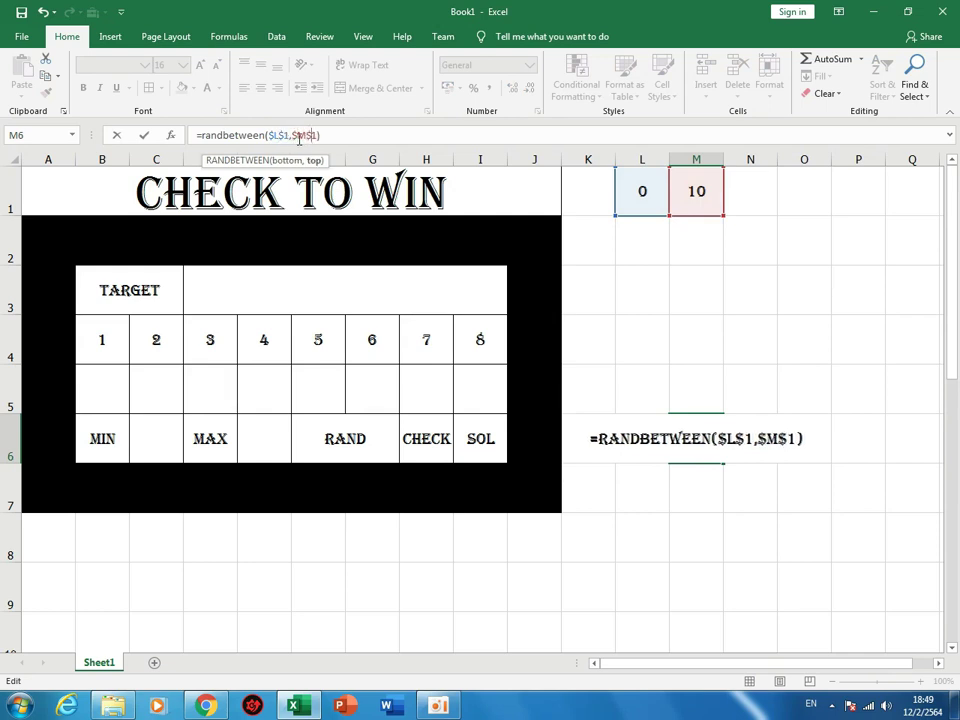
key("Return")
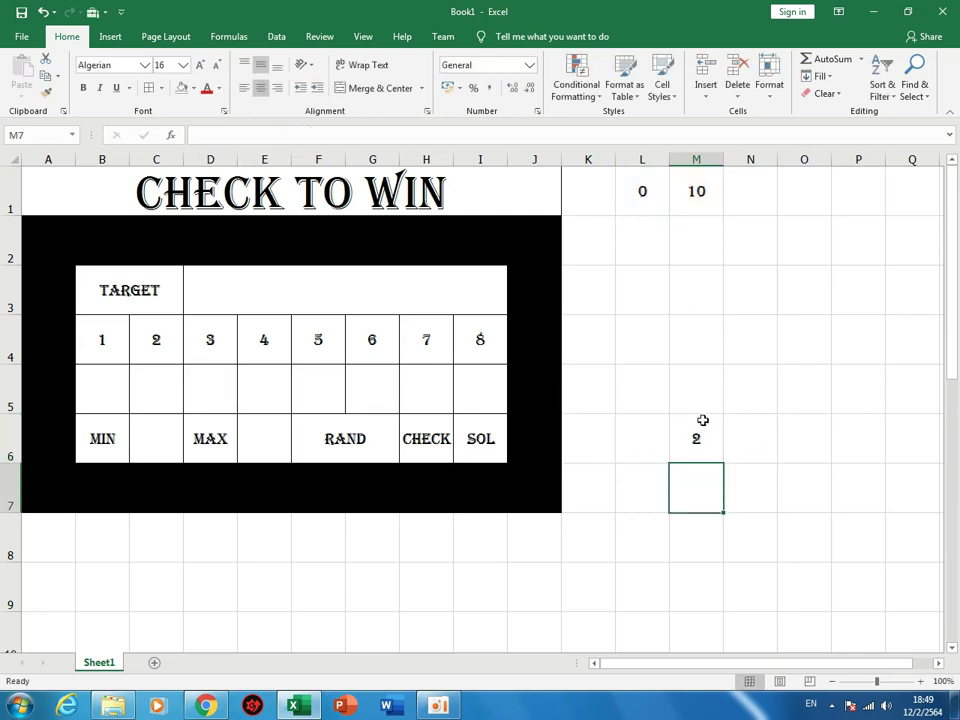
Fill the M6 random formula across to T6.
left_click(703, 424)
left_click(724, 467)
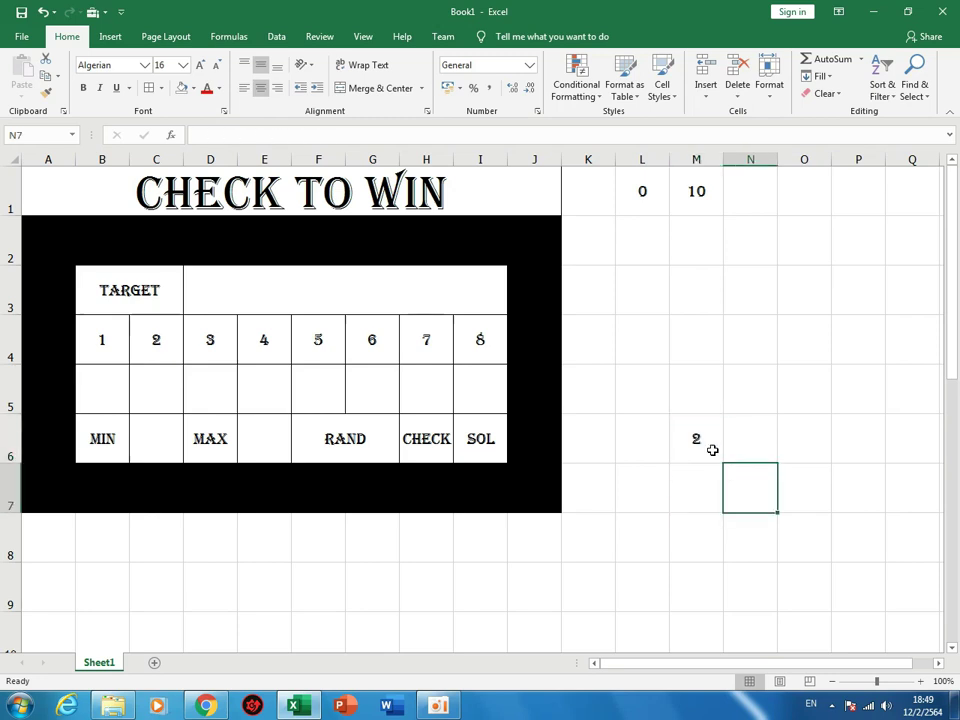
left_click(716, 455)
left_click_drag(790, 463, 676, 450)
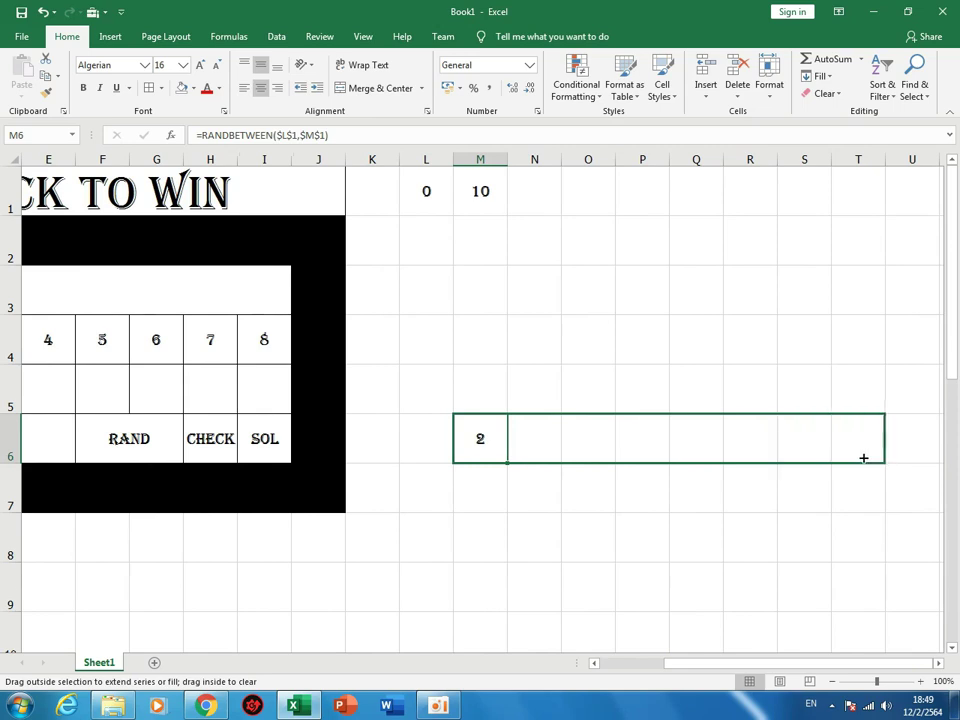
left_click_drag(676, 450, 861, 455)
Enter =RANDBETWEEN(0,1) in M7 and fill it across to T7.
left_click(597, 558)
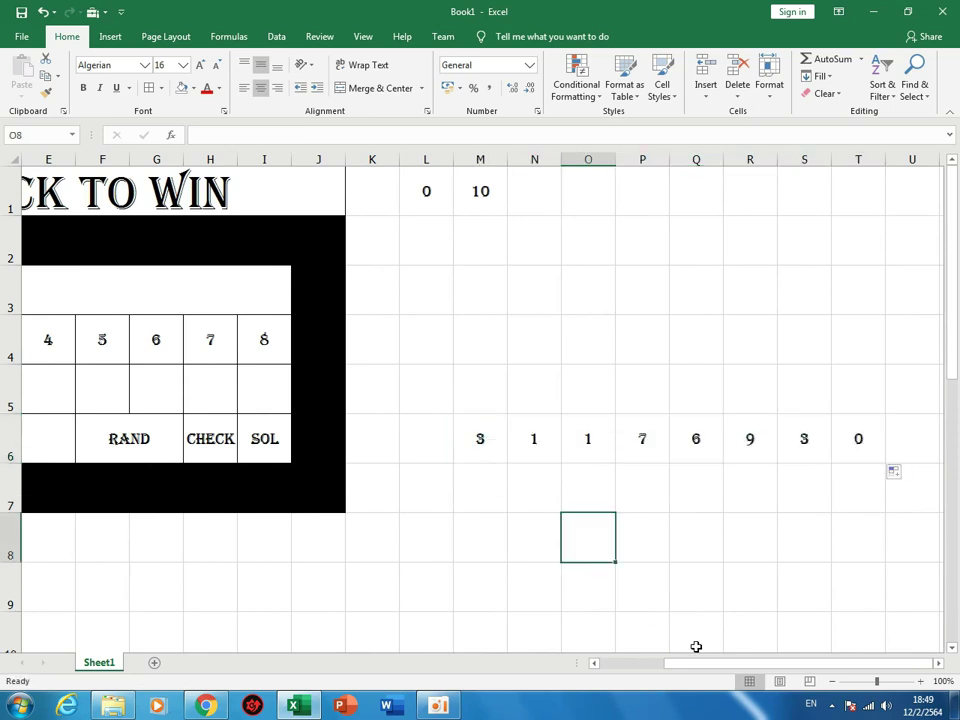
scroll(696, 663, "left", 1)
left_click(544, 486)
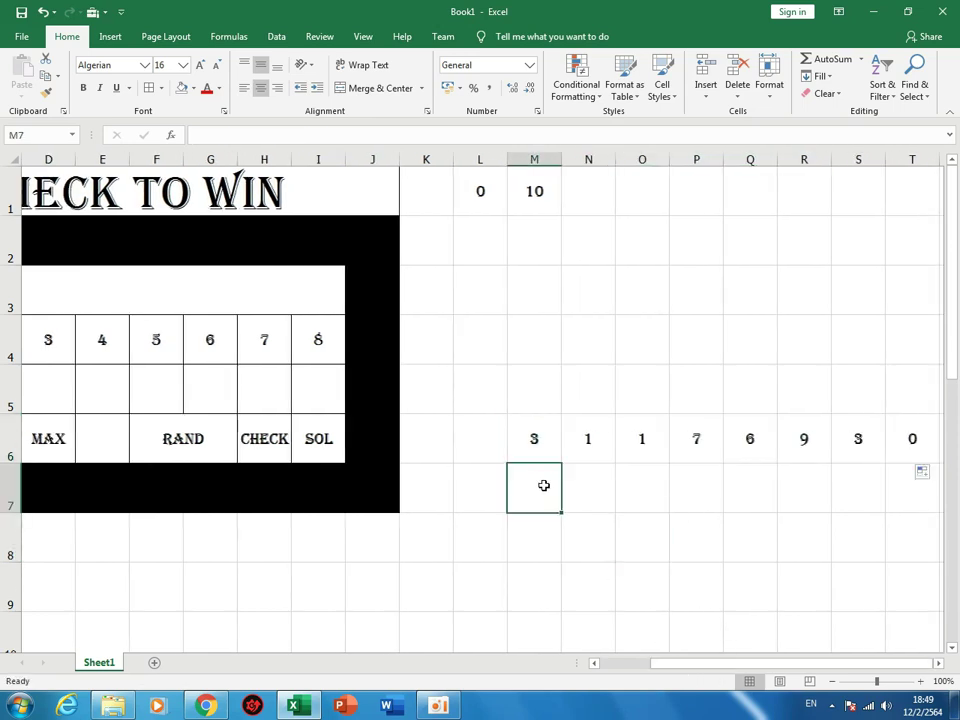
type("=randbe")
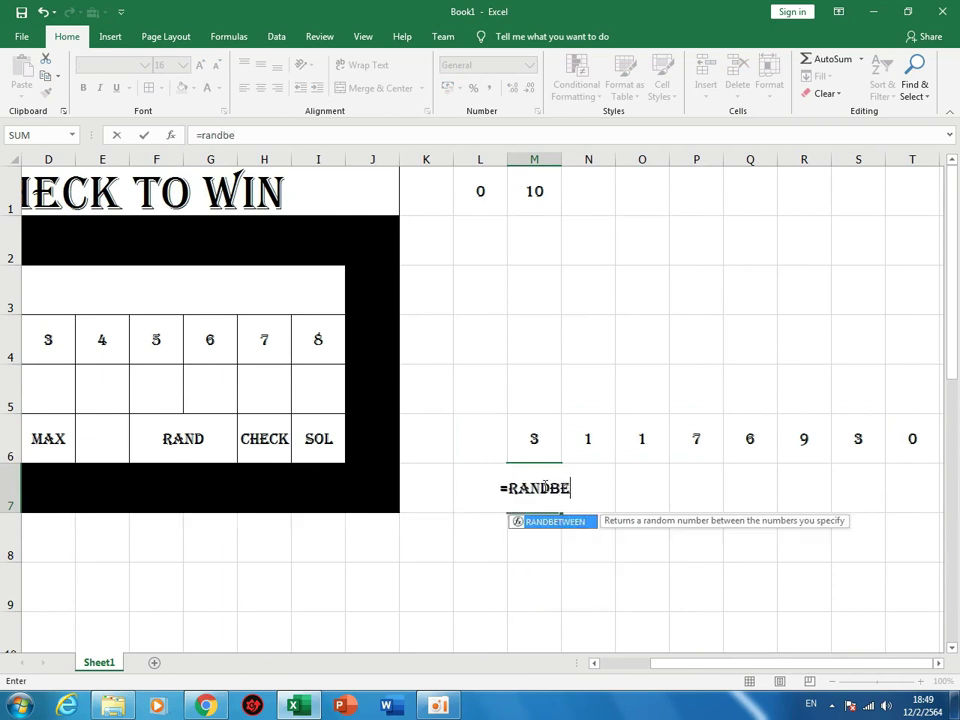
type("tween(")
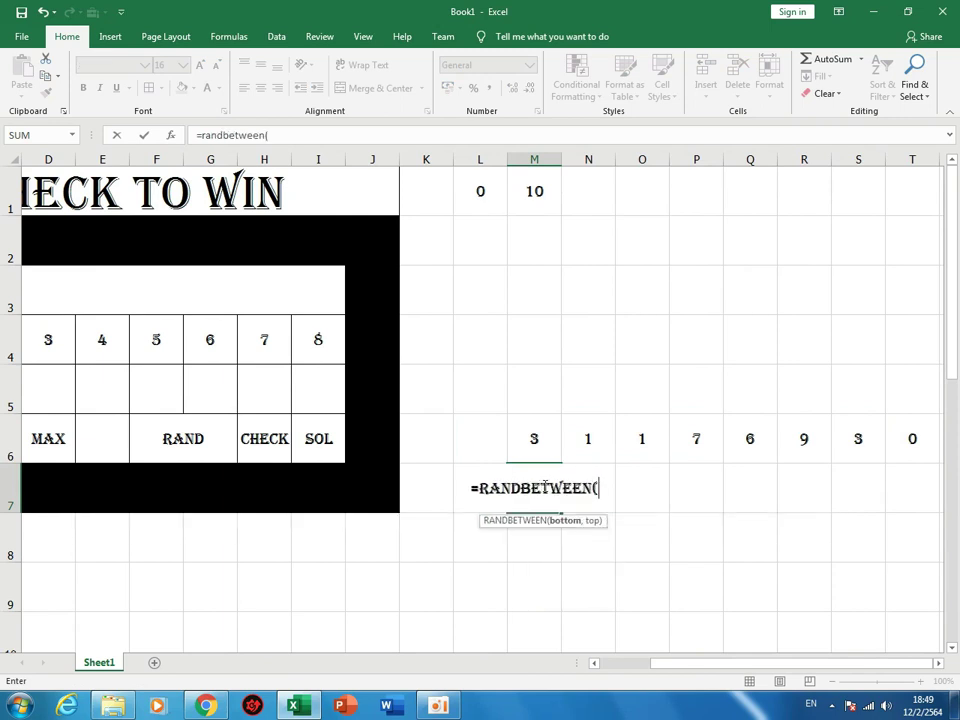
type("0,1)")
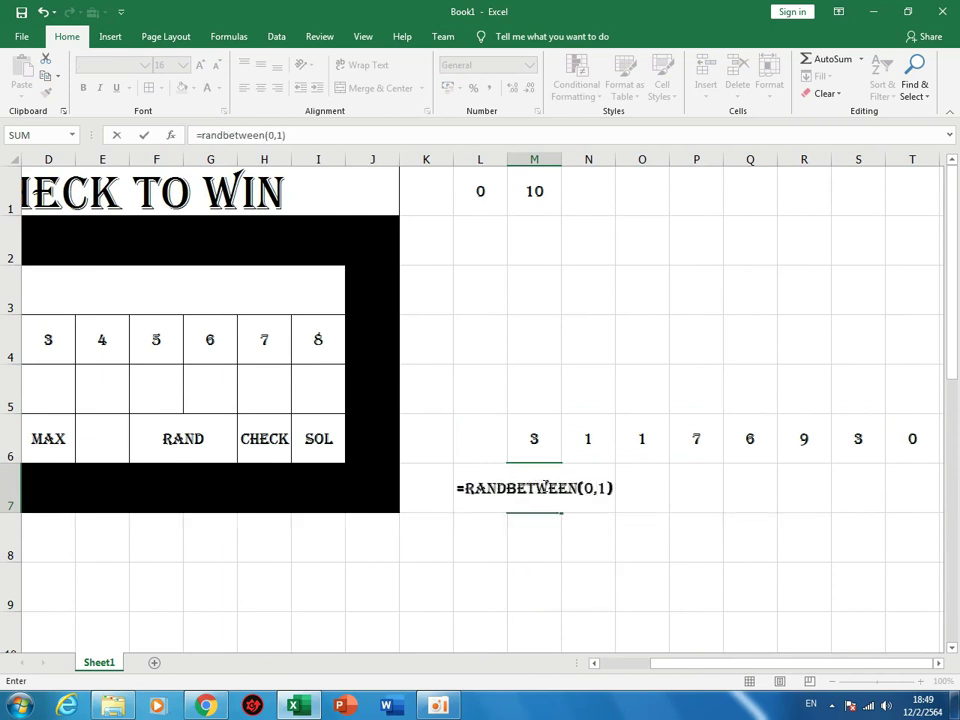
key("Return")
left_click(555, 495)
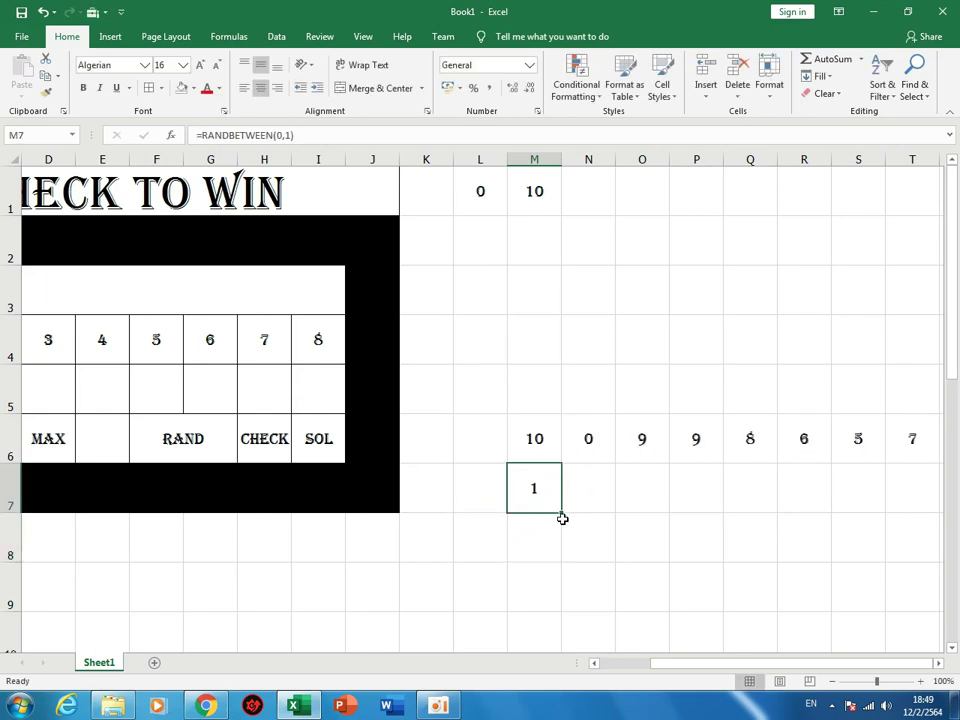
left_click_drag(561, 513, 621, 488)
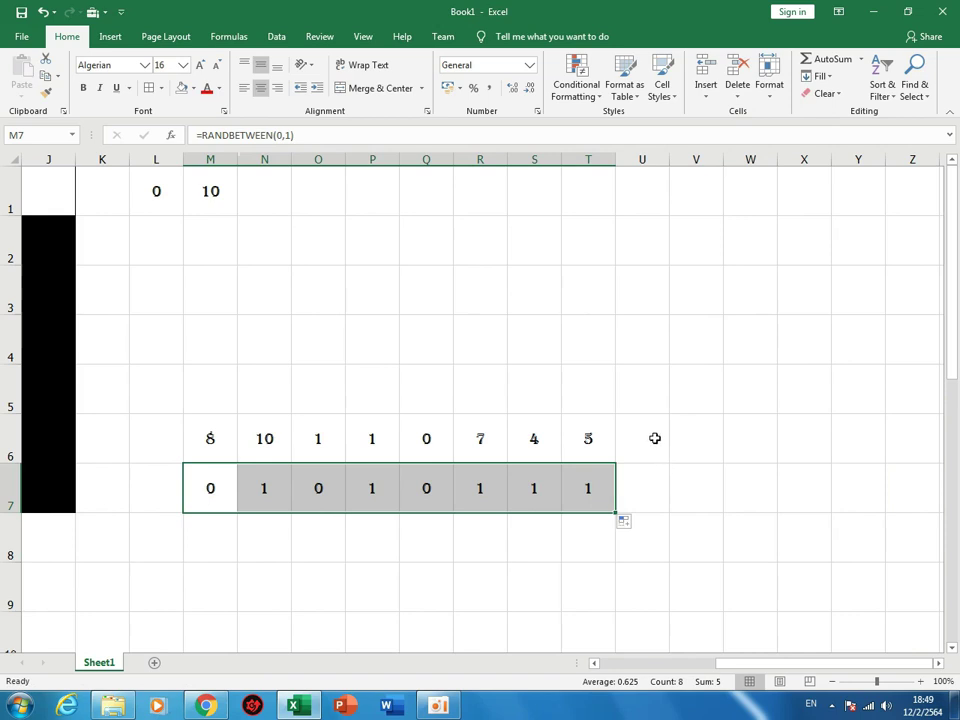
Enter =SUM(M8:T8) in U8 as the row 8 total.
left_click(658, 487)
left_click(649, 441)
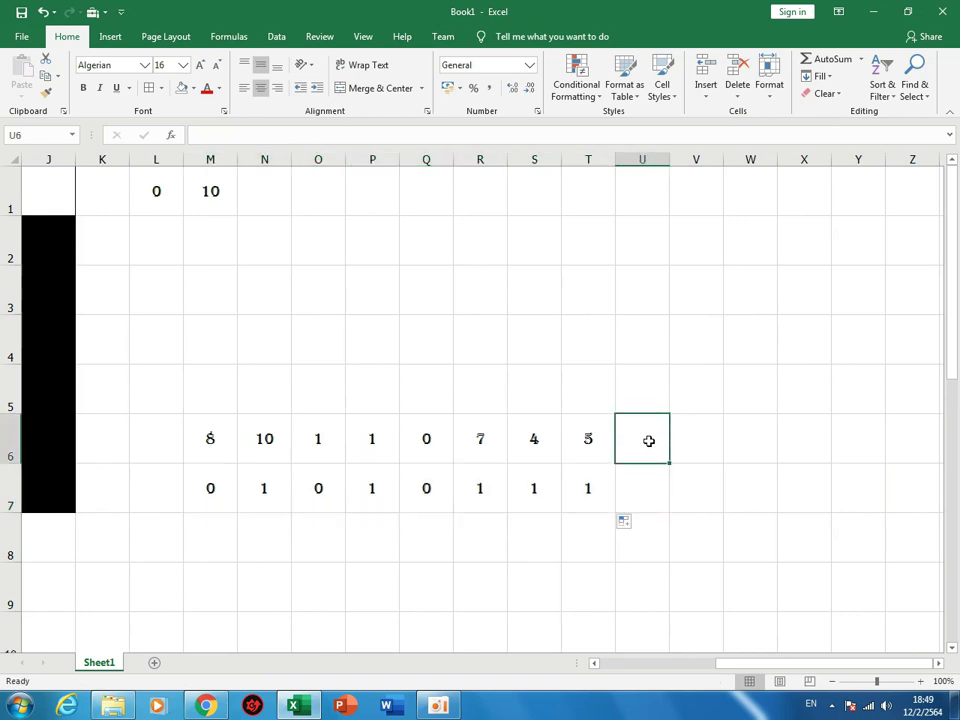
type("=")
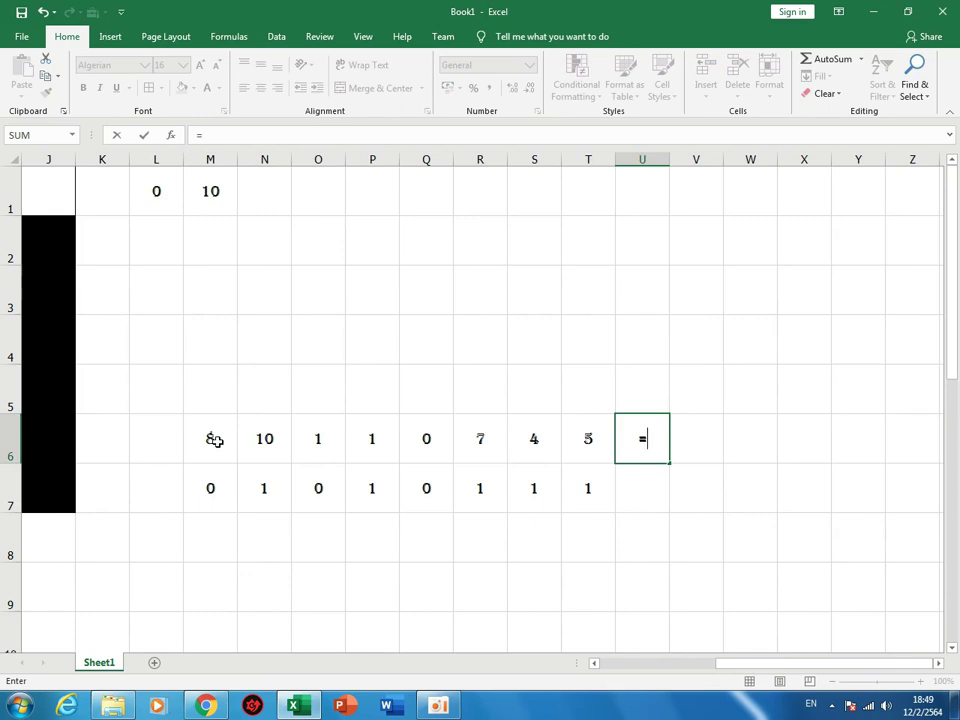
key("BackSpace")
key("Return")
left_click(652, 544)
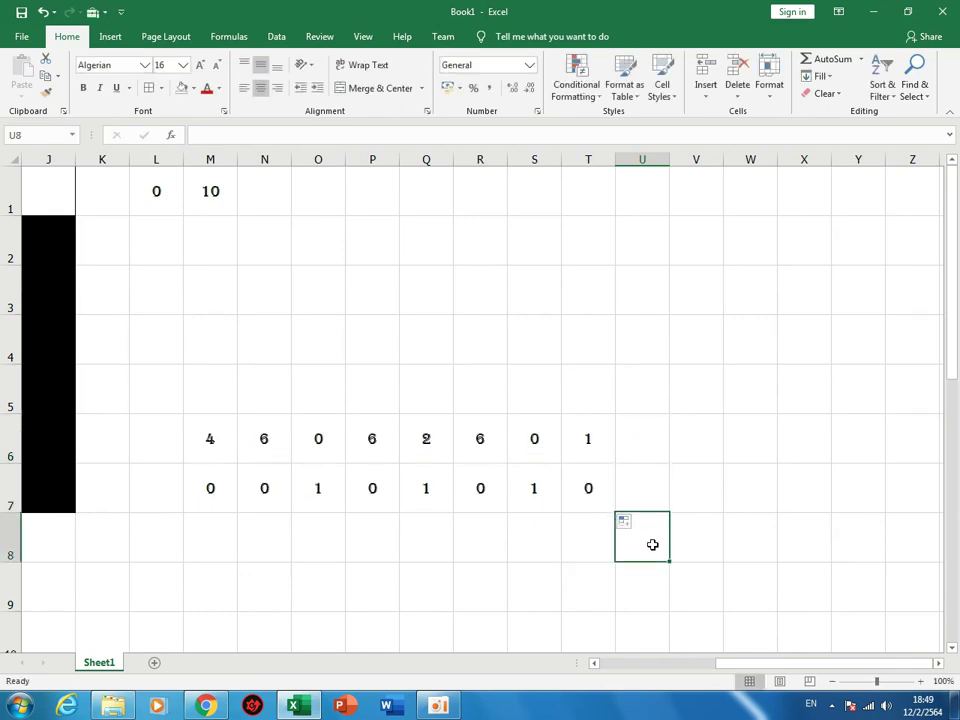
double_click(652, 544)
type("=sum")
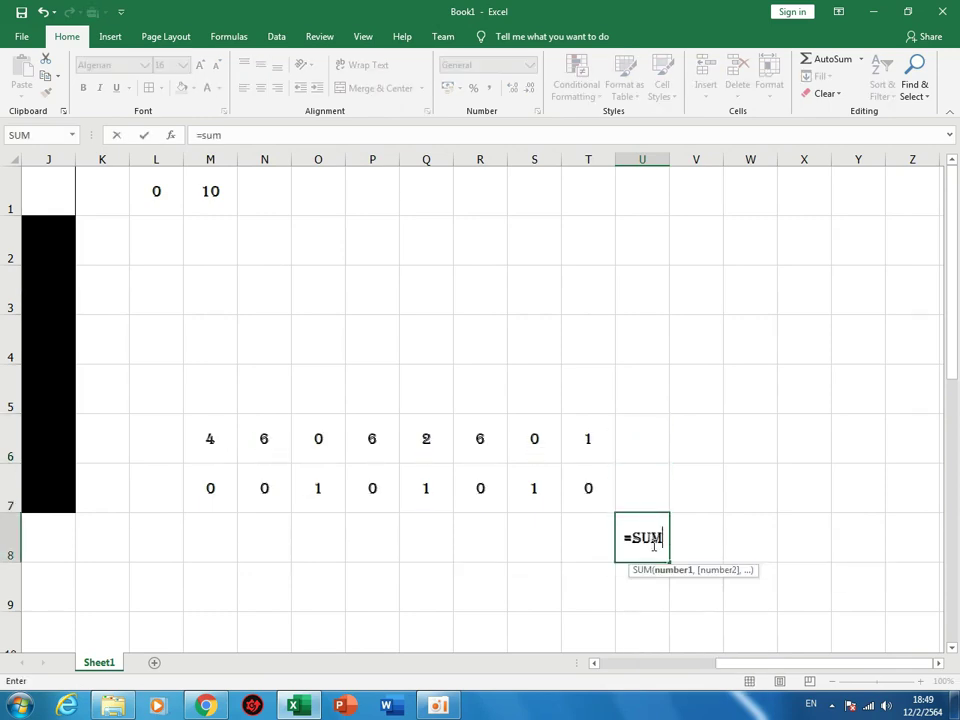
type("(")
left_click_drag(221, 530, 575, 547)
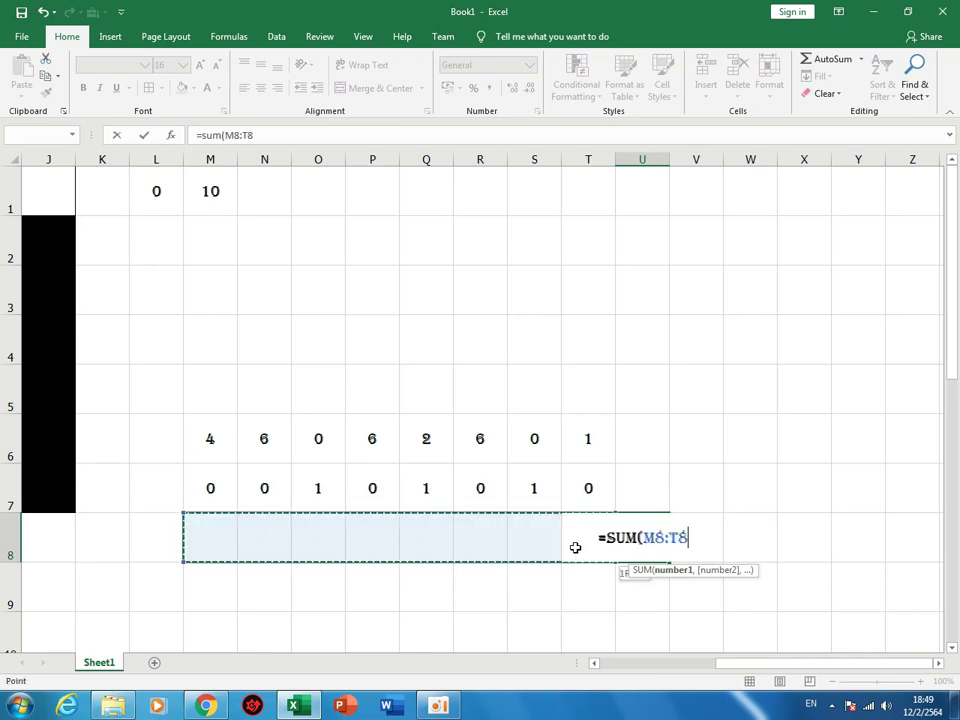
type(")")
key("Return")
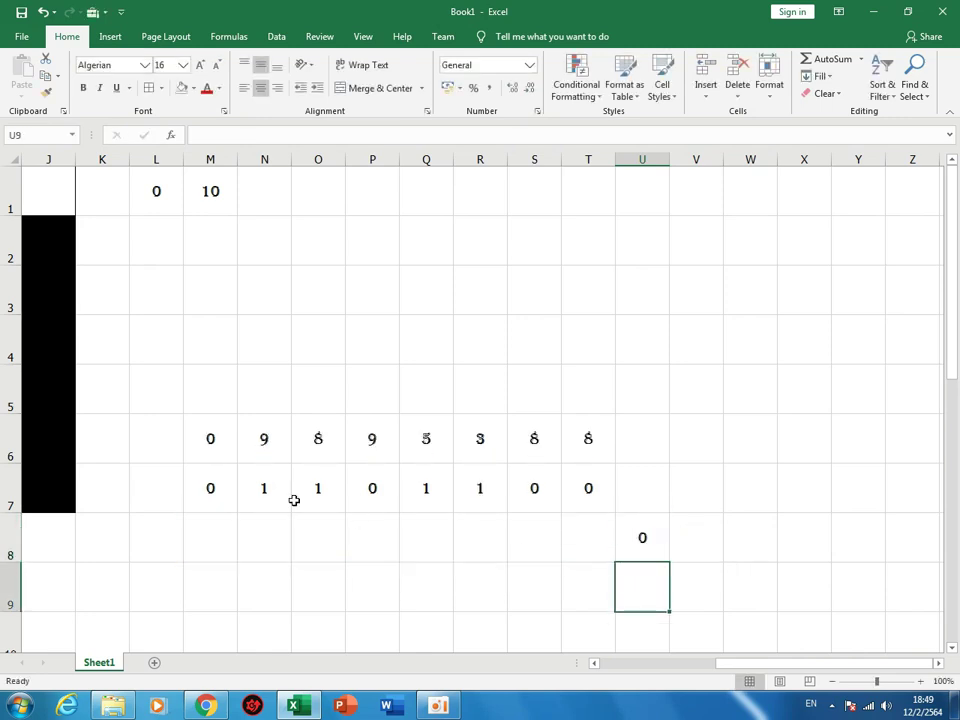
Enter =M6*M7 in M8, fill it across to T8, and check the U8 total.
left_click(218, 533)
type("=")
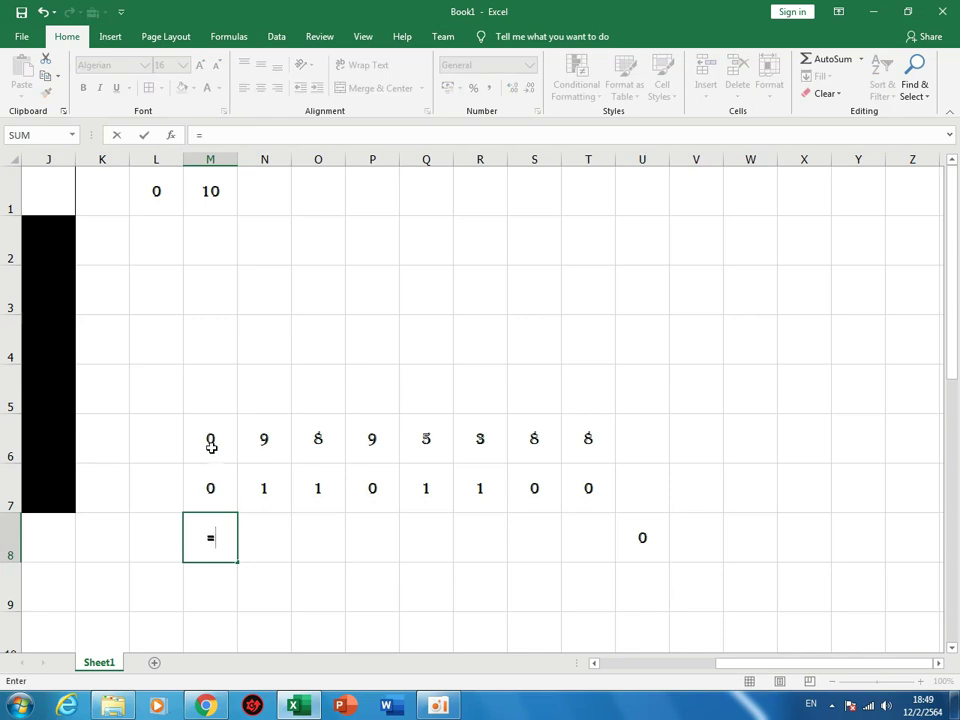
left_click(210, 443)
type("*")
left_click(209, 490)
key("Return")
left_click(225, 552)
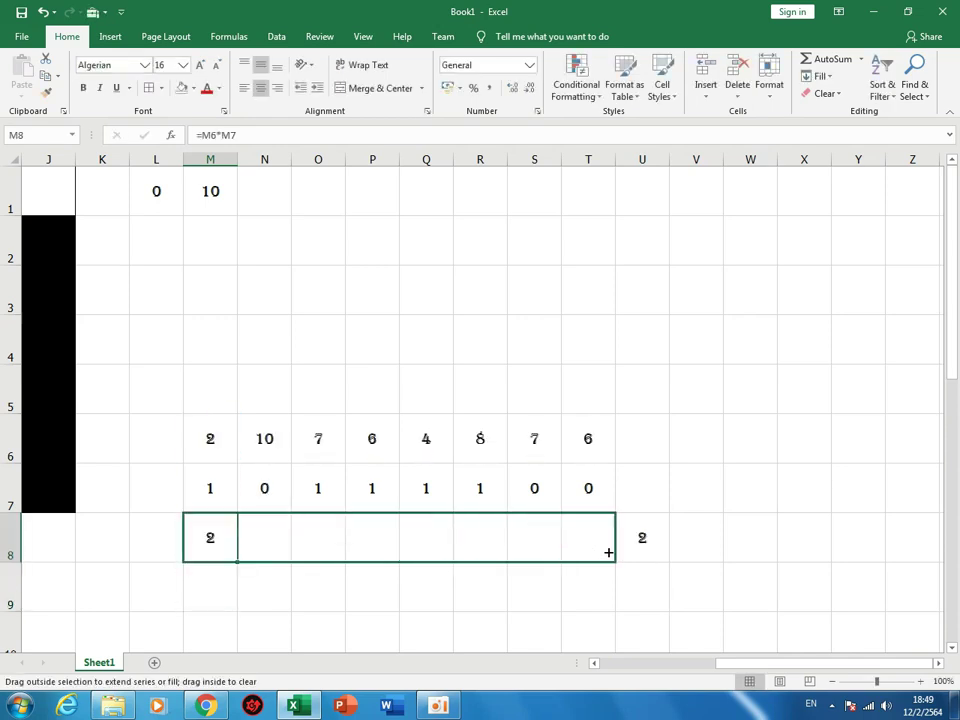
left_click_drag(238, 564, 613, 558)
left_click(671, 450)
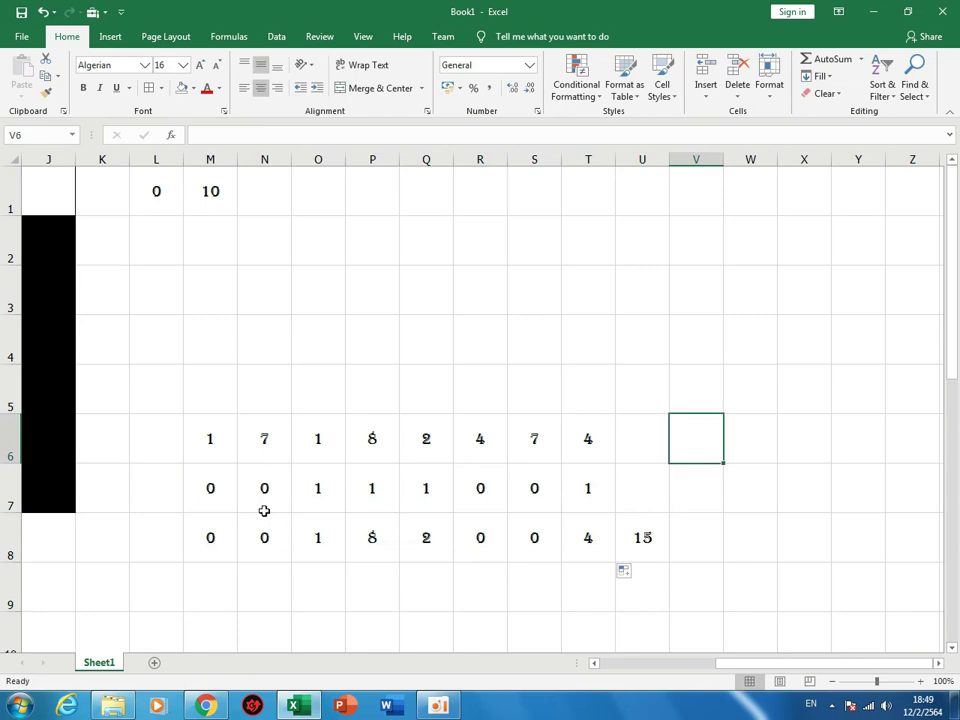
left_click(633, 542)
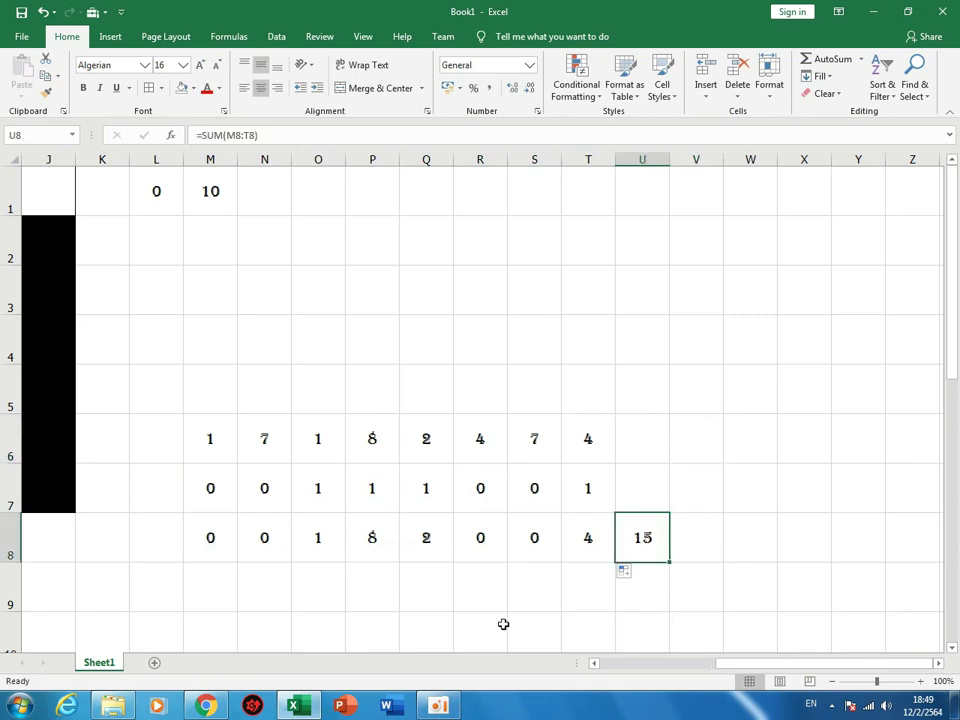
Copy the M6:U8 block and paste it into M2:U4.
left_click_drag(241, 444, 647, 542)
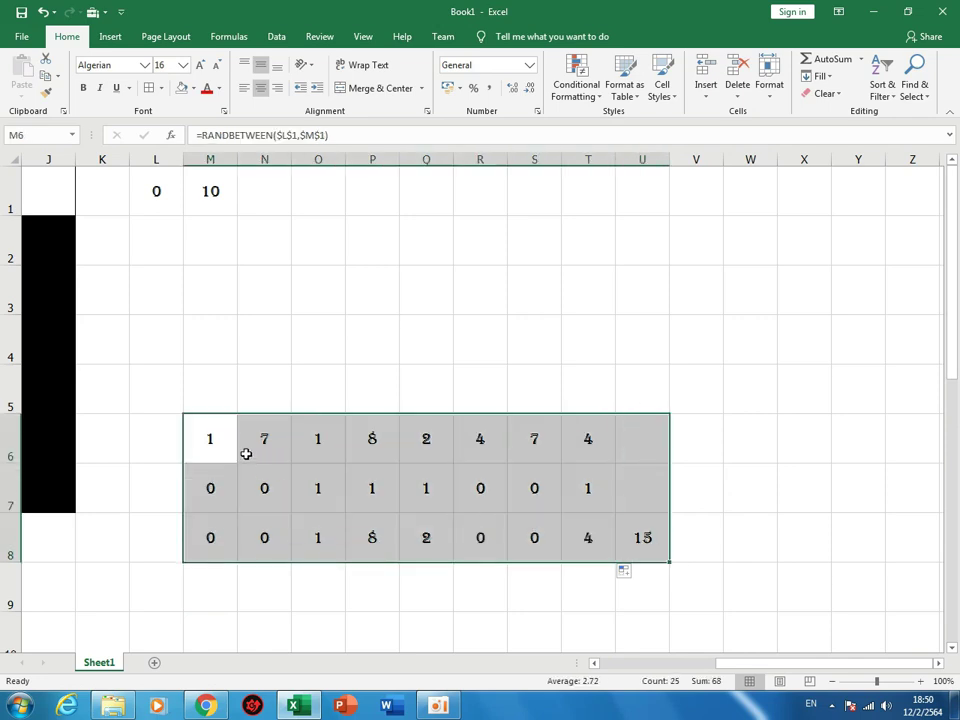
right_click(211, 437)
left_click(222, 146)
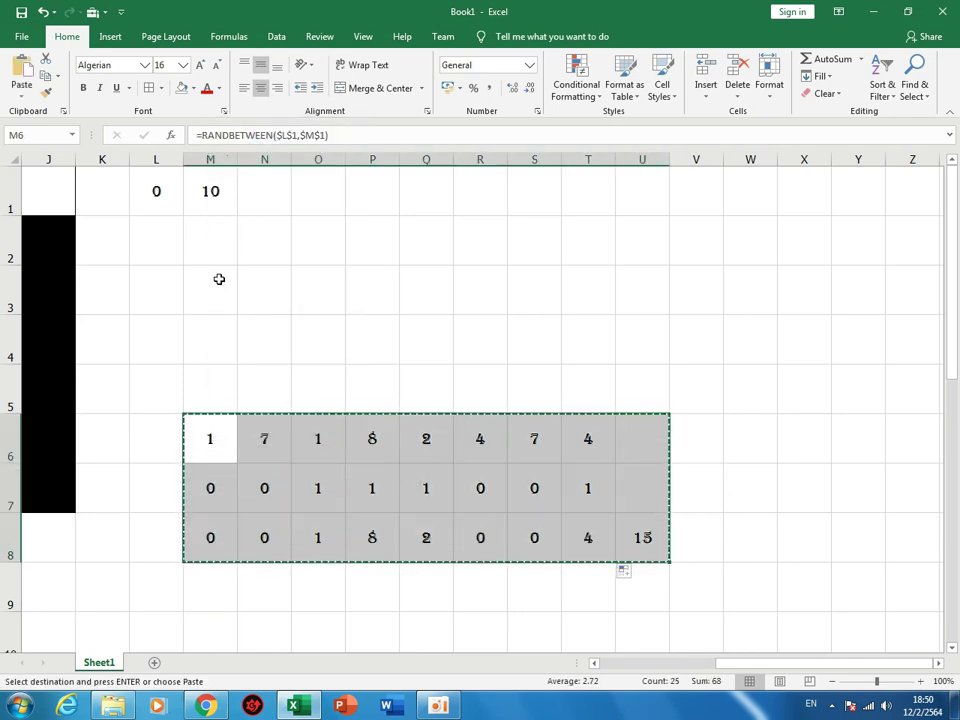
right_click(219, 262)
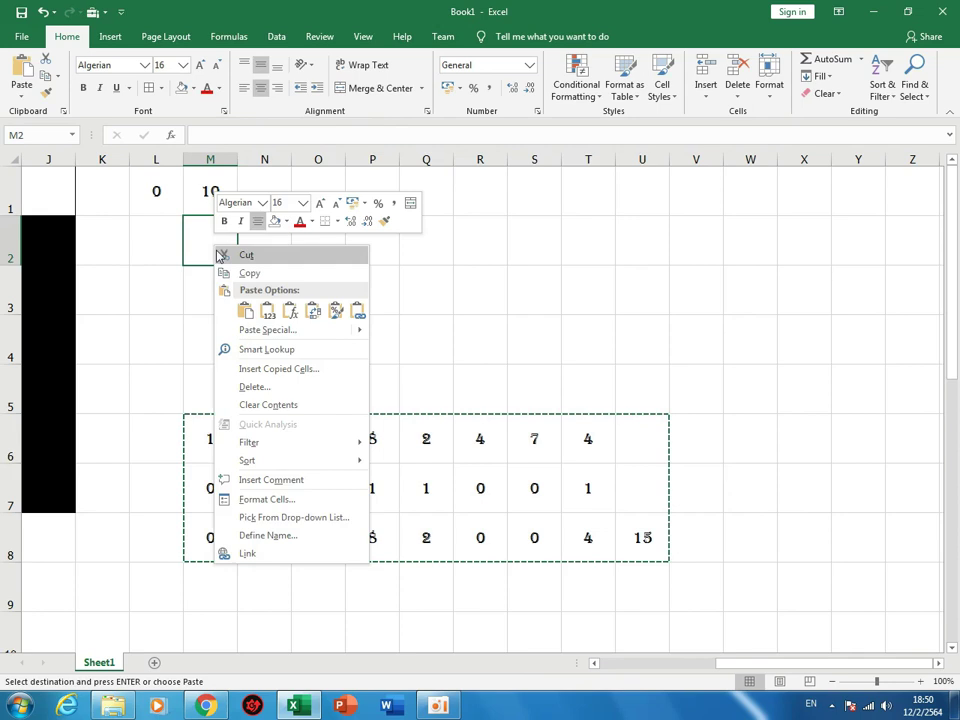
left_click(243, 313)
left_click(360, 403)
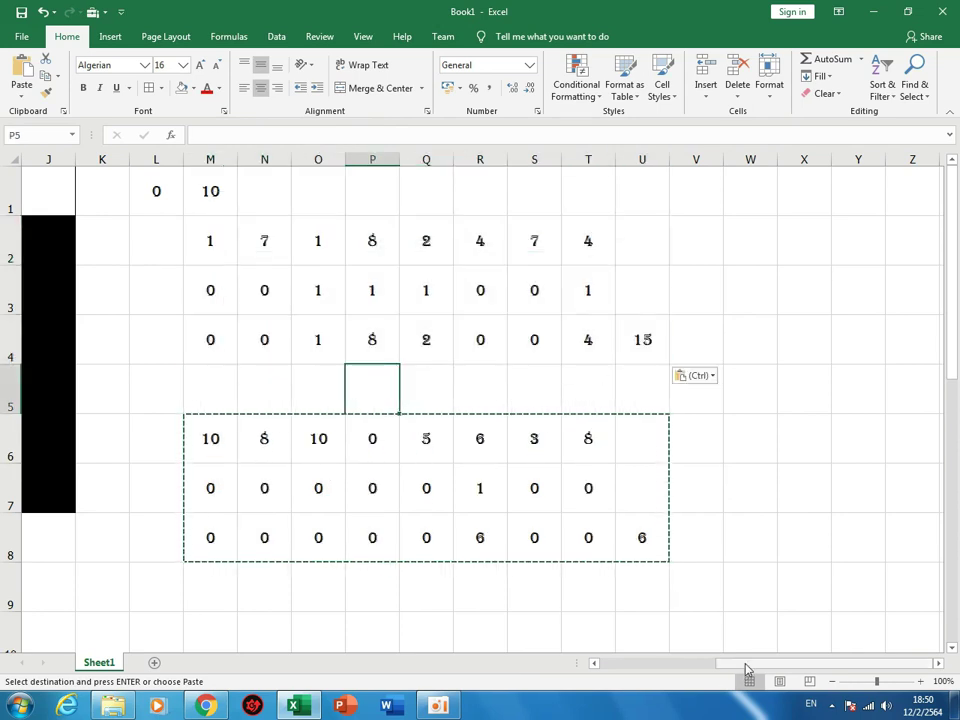
left_click_drag(746, 666, 612, 677)
Link board cells B4:I4 to M2:T2 by entering =M2 in B4 and filling right.
left_click(101, 380)
left_click(101, 344)
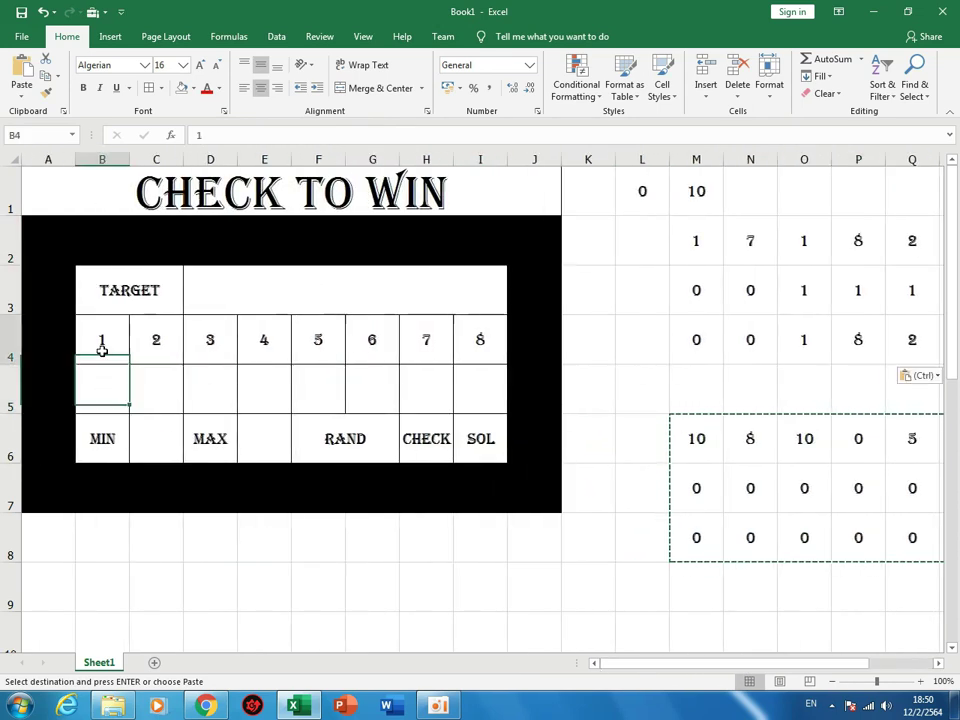
type("=")
left_click(680, 250)
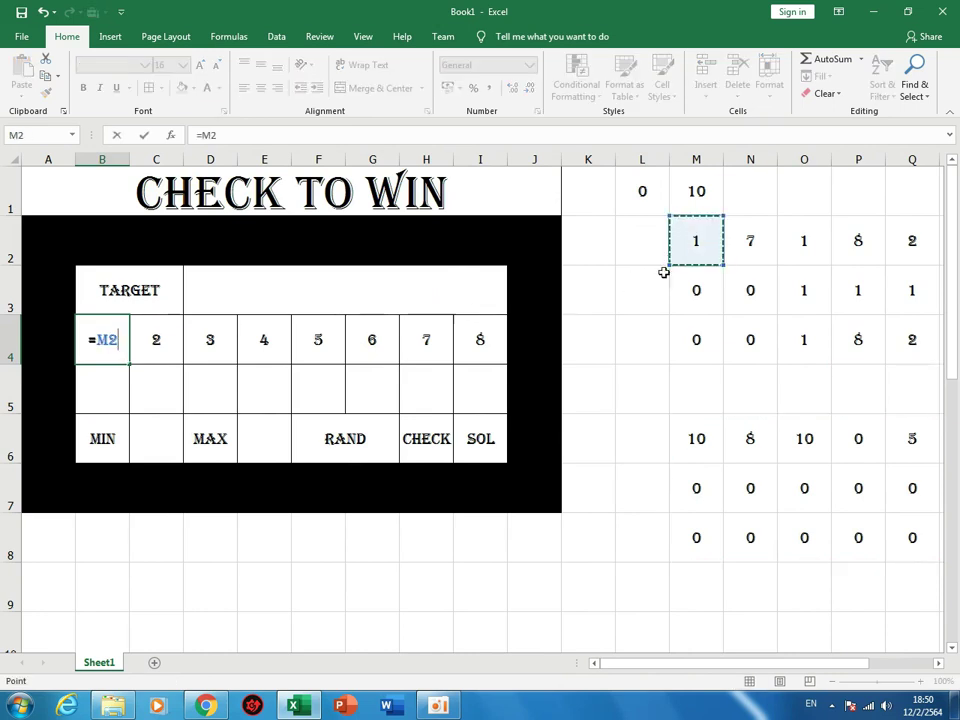
key("Return")
left_click(126, 362)
left_click_drag(130, 366, 507, 364)
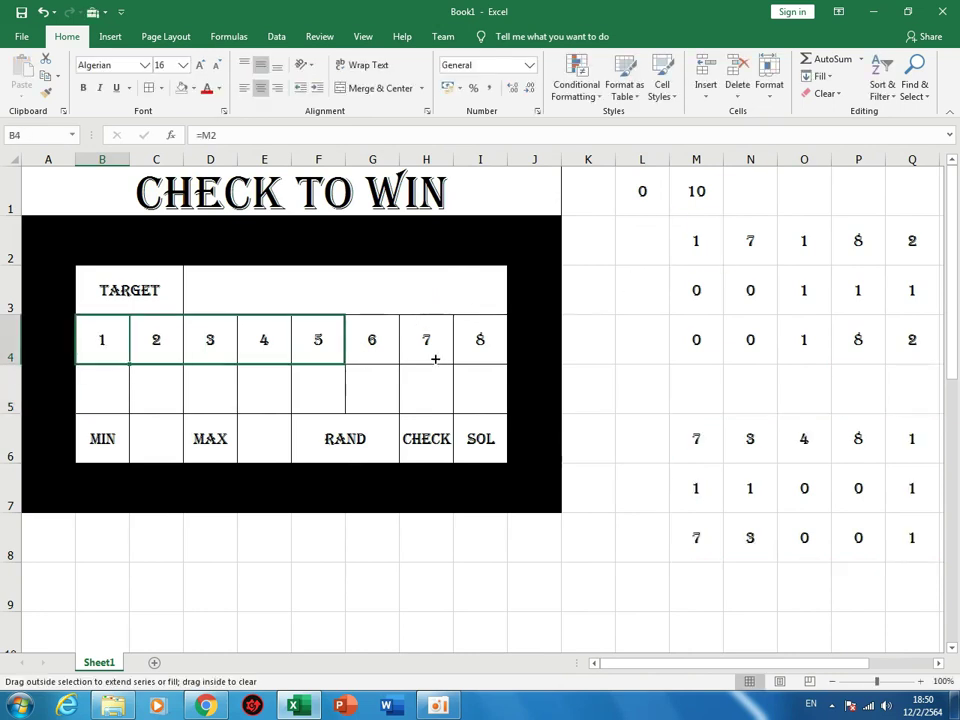
left_click(632, 387)
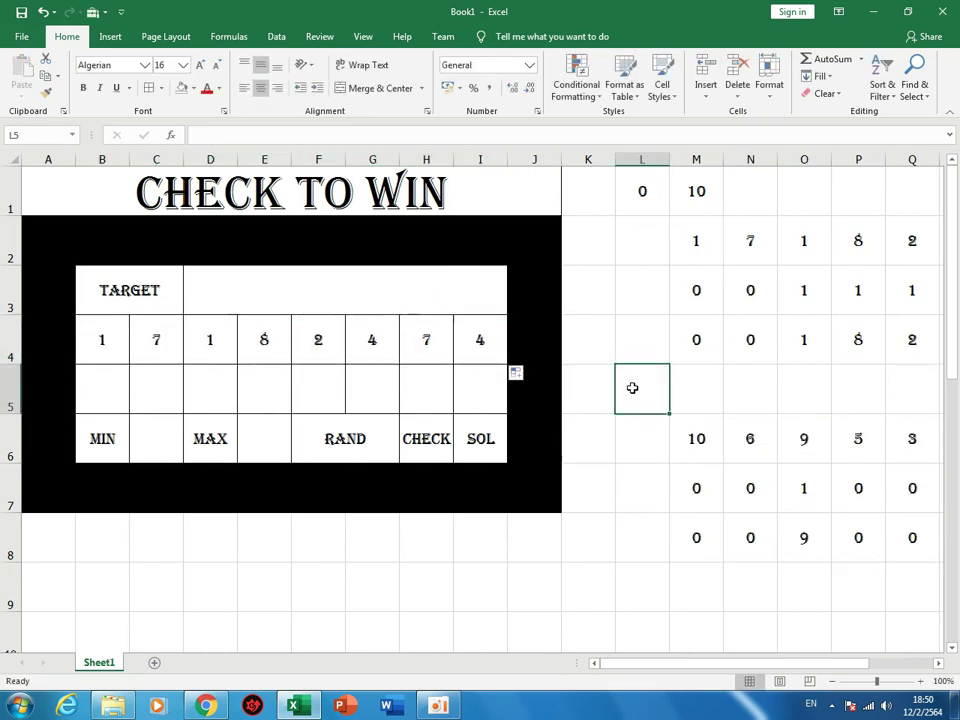
left_click(373, 294)
Enter =U4 in the merged TARGET box so it shows 15.
type("=")
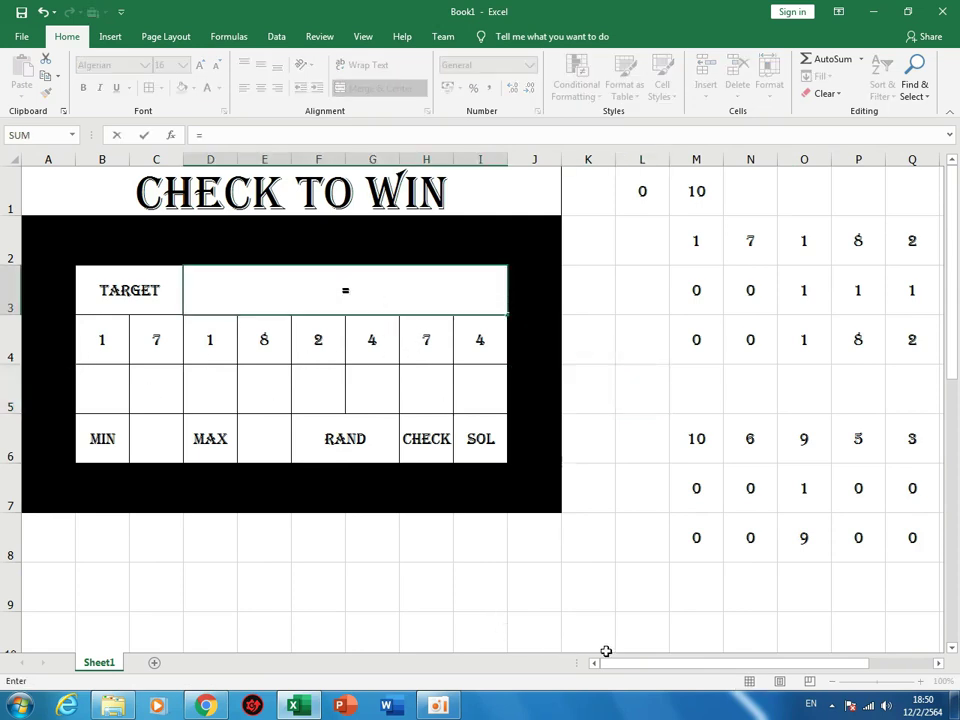
left_click_drag(604, 664, 716, 663)
left_click(905, 345)
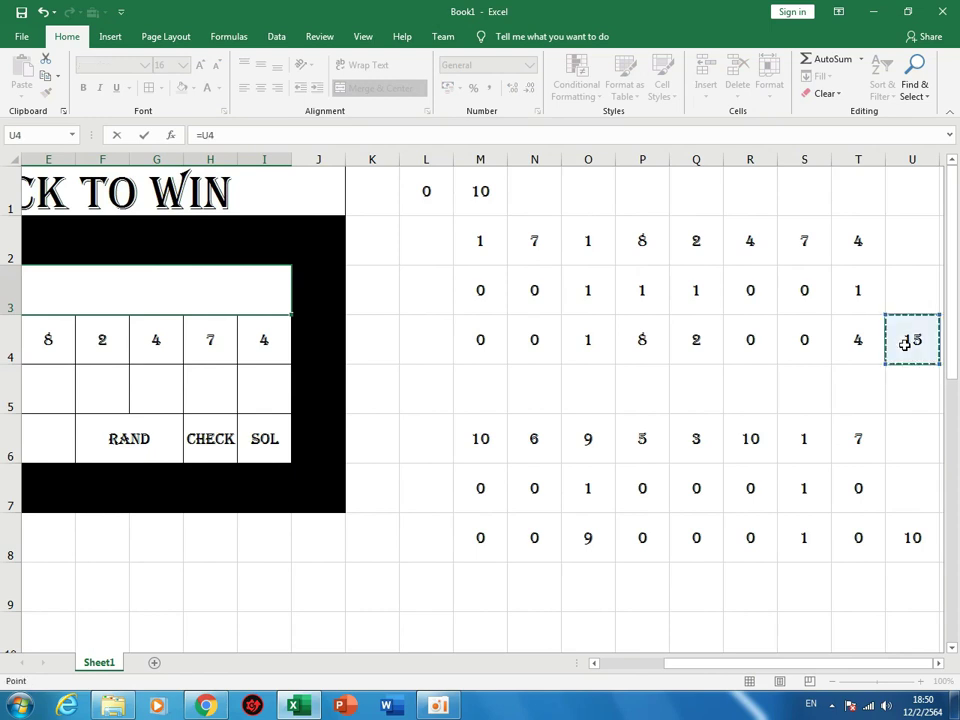
key("Return")
left_click_drag(713, 663, 666, 663)
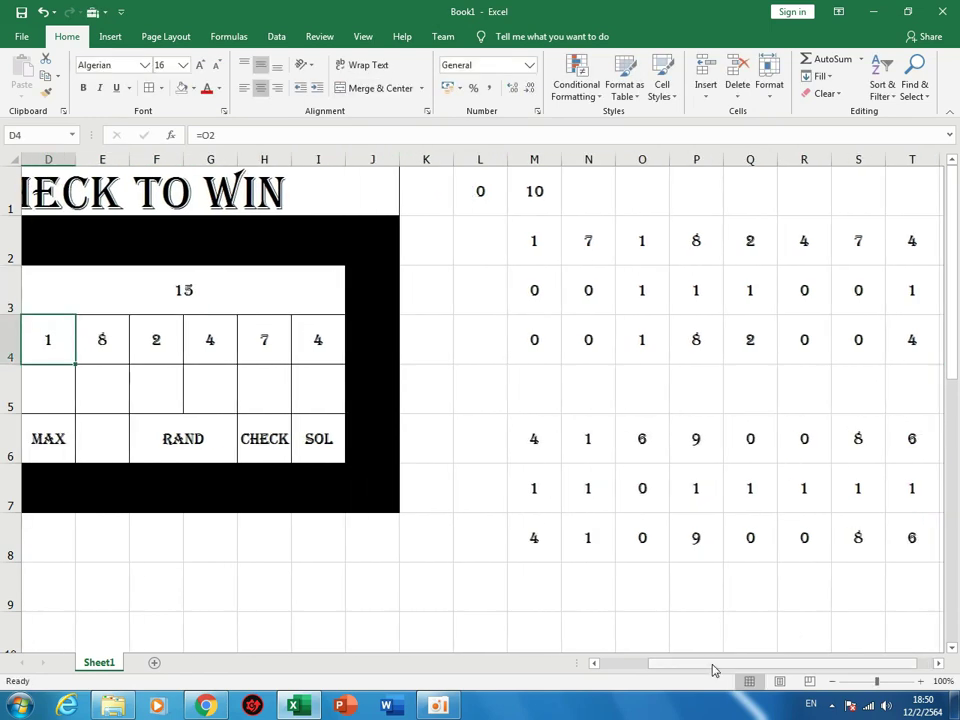
Enlarge the TARGET number's font to 24 and open the form controls list.
left_click(343, 302)
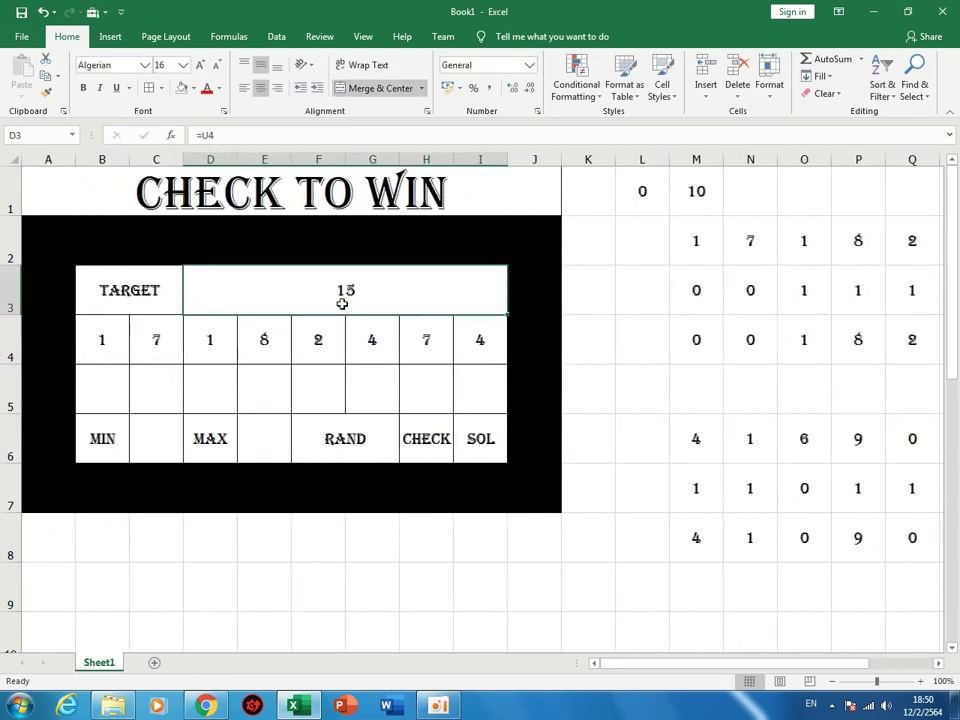
left_click(198, 64)
left_click(198, 64)
left_click(198, 64)
left_click(198, 64)
left_click_drag(101, 338, 469, 338)
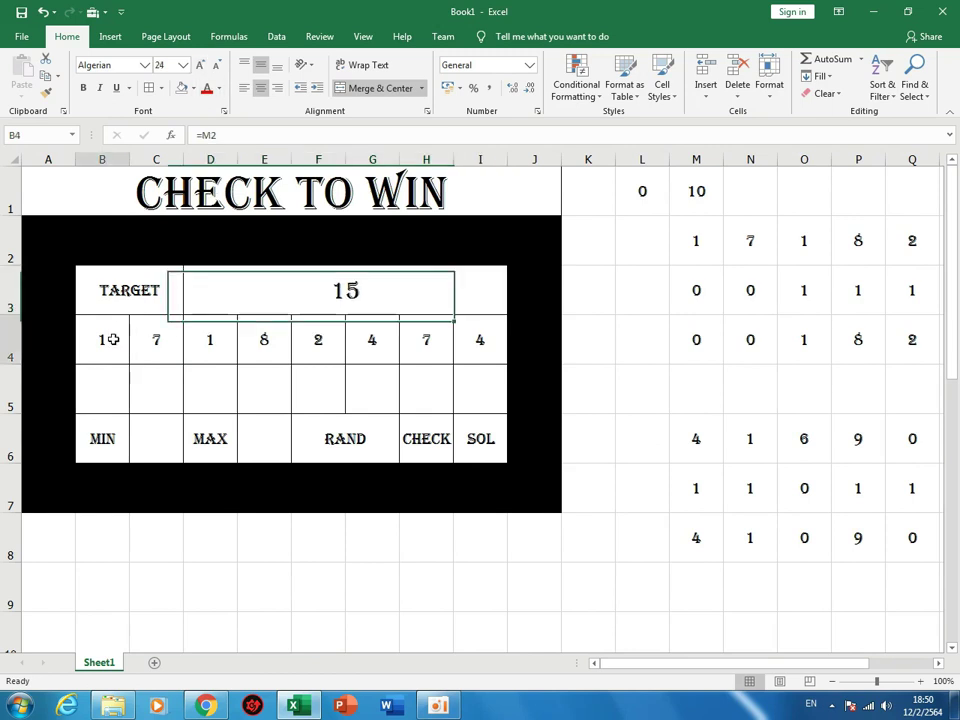
left_click(580, 350)
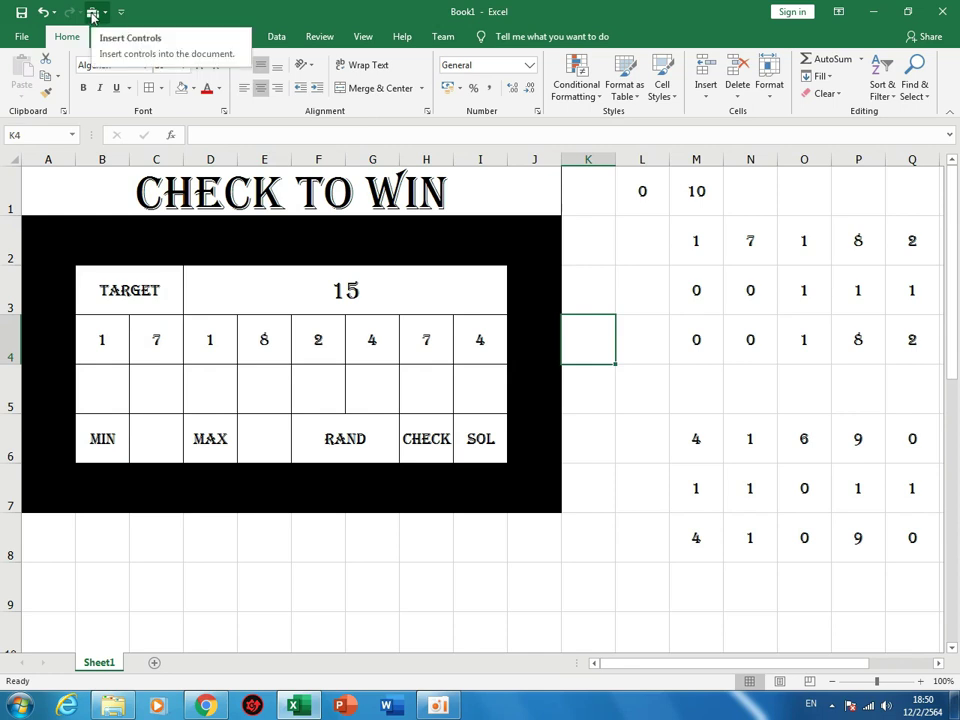
left_click(92, 14)
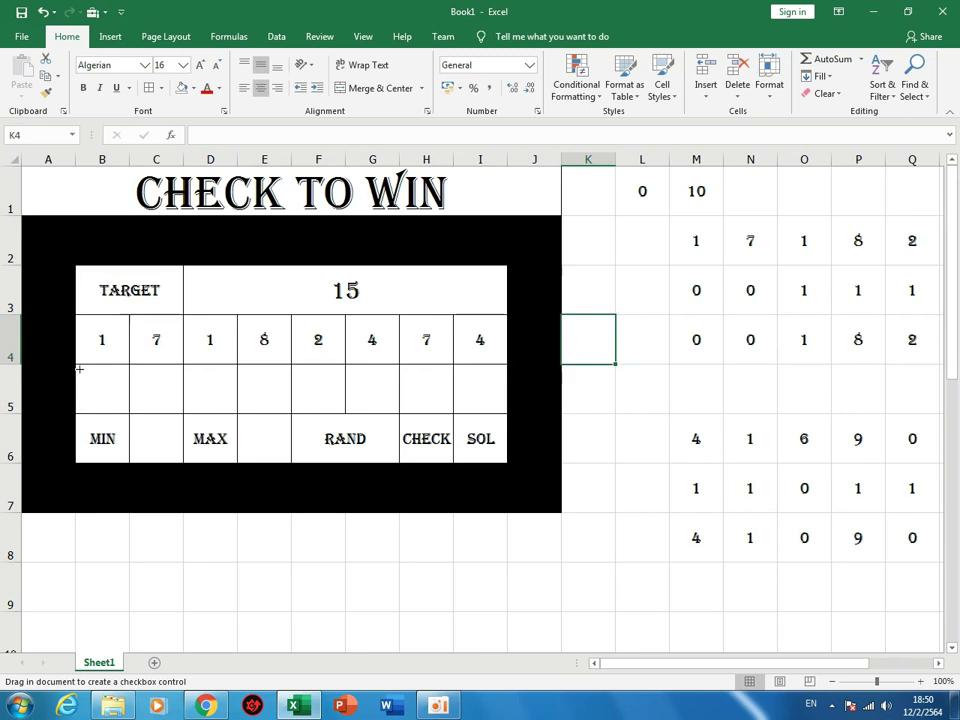
Draw a check box in B5 and delete its caption text.
left_click_drag(79, 369, 122, 408)
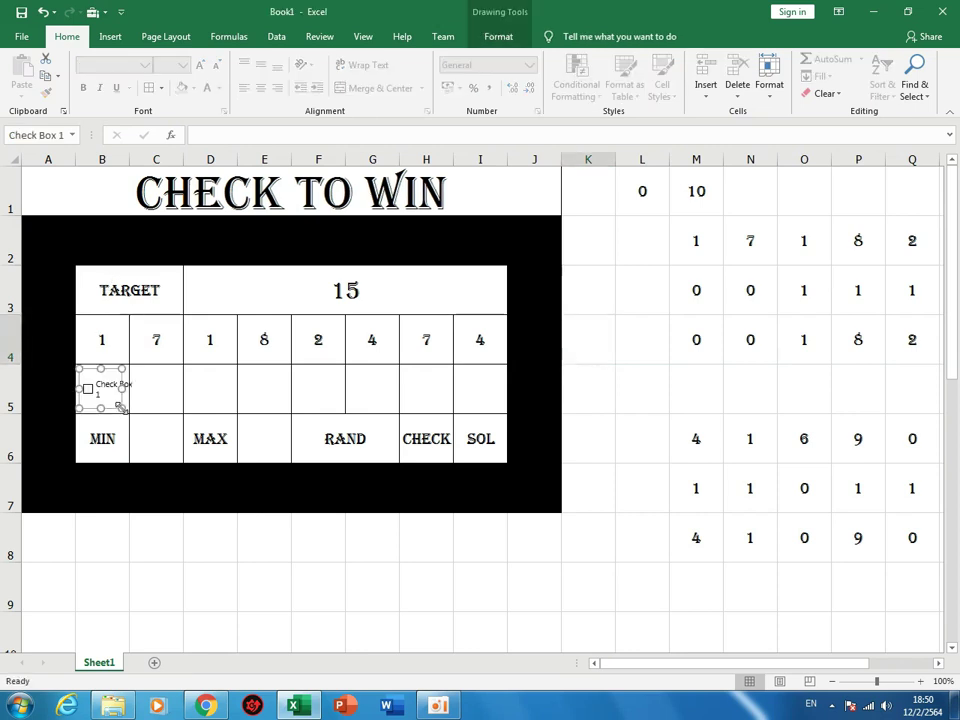
left_click(97, 390)
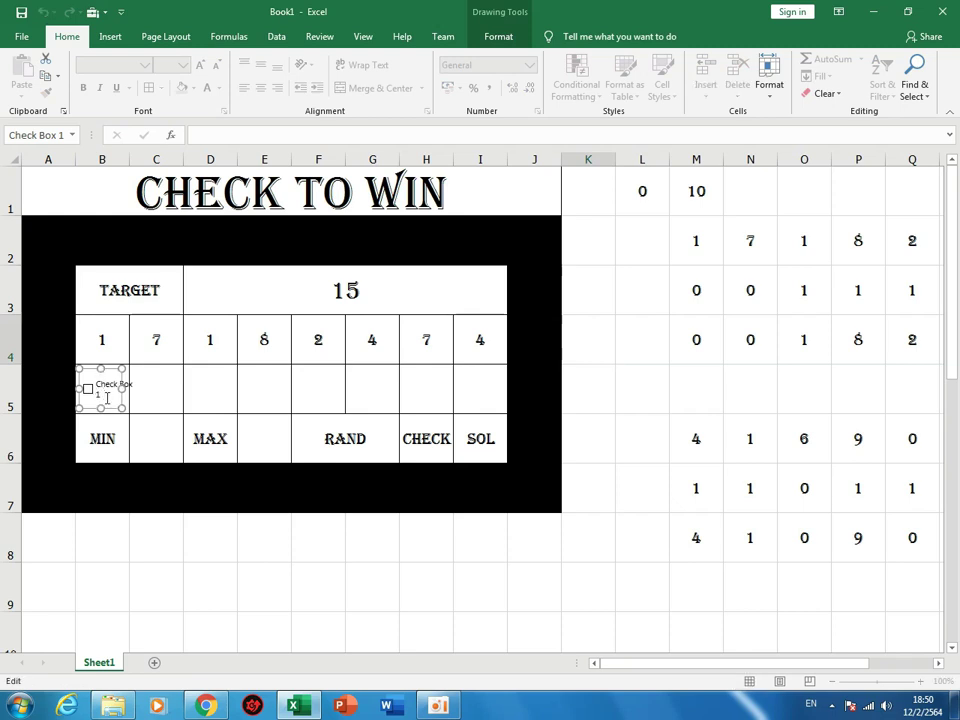
key("BackSpace")
key("BackSpace")
key("BackSpace")
key("BackSpace")
left_click(135, 418)
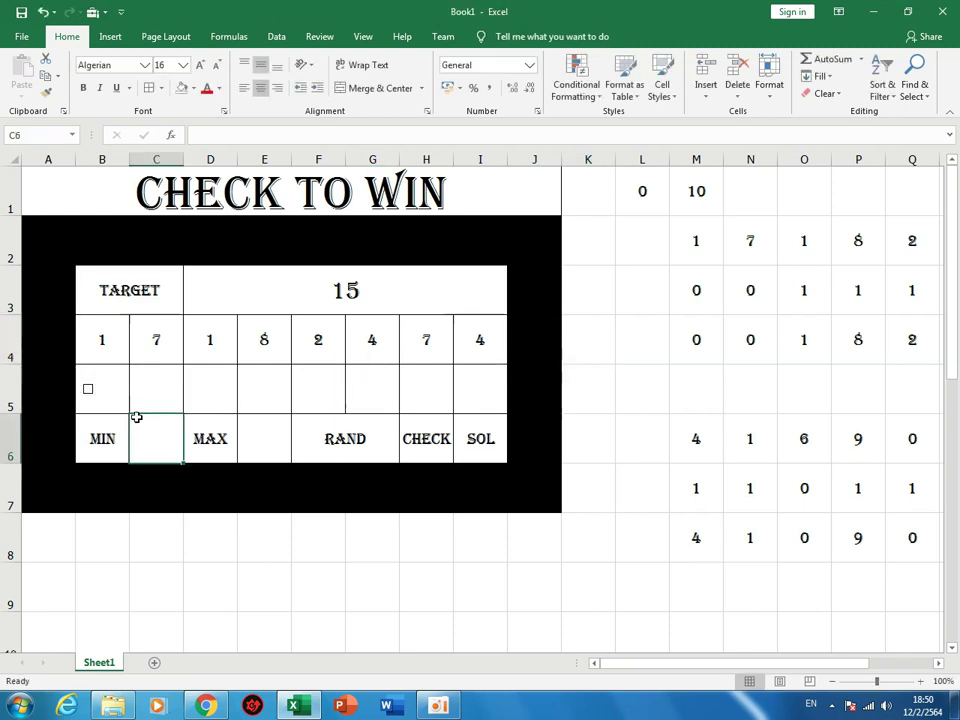
right_click(91, 393)
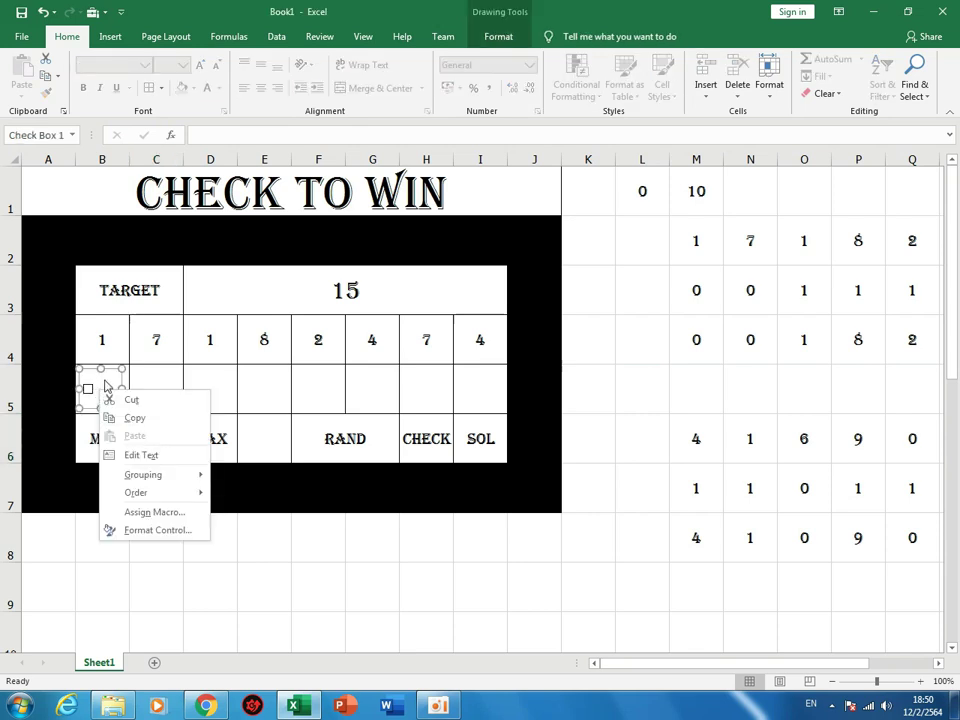
left_click(155, 530)
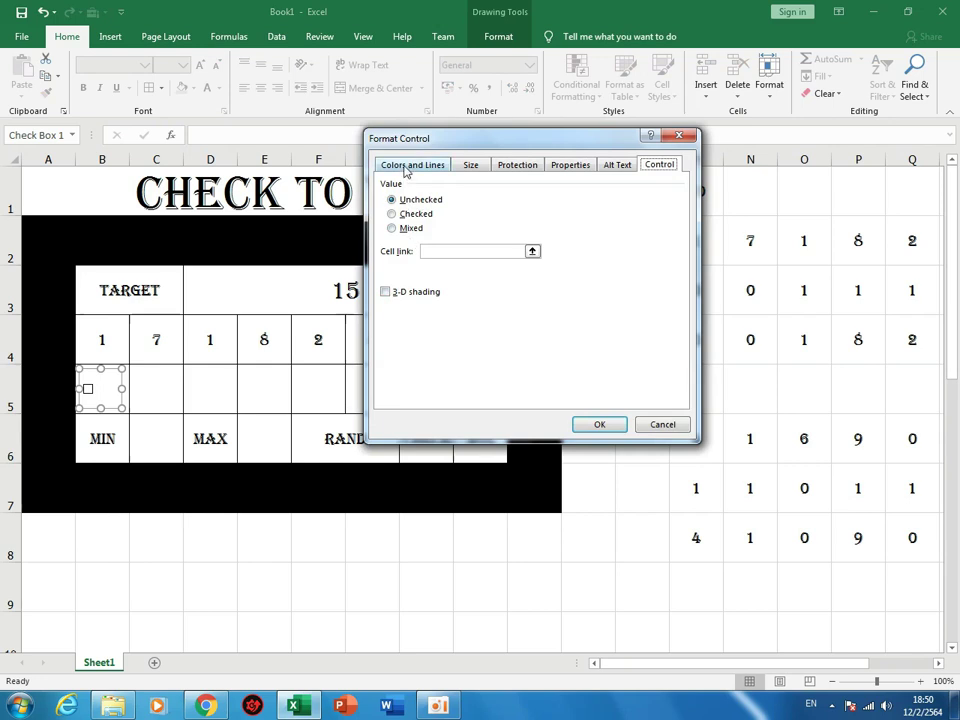
left_click(405, 165)
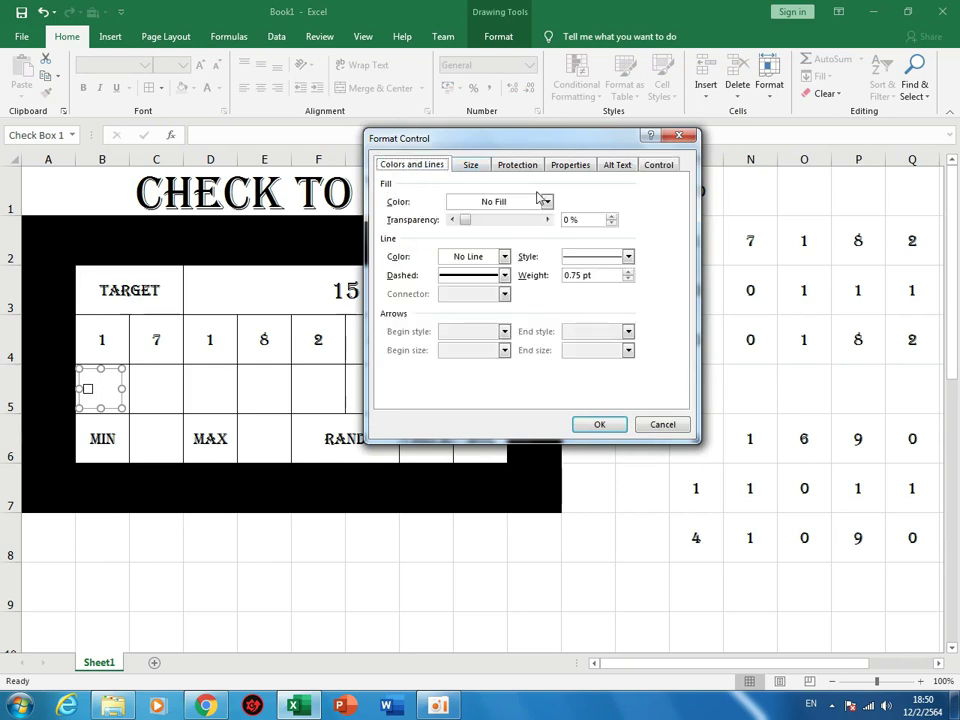
left_click(475, 166)
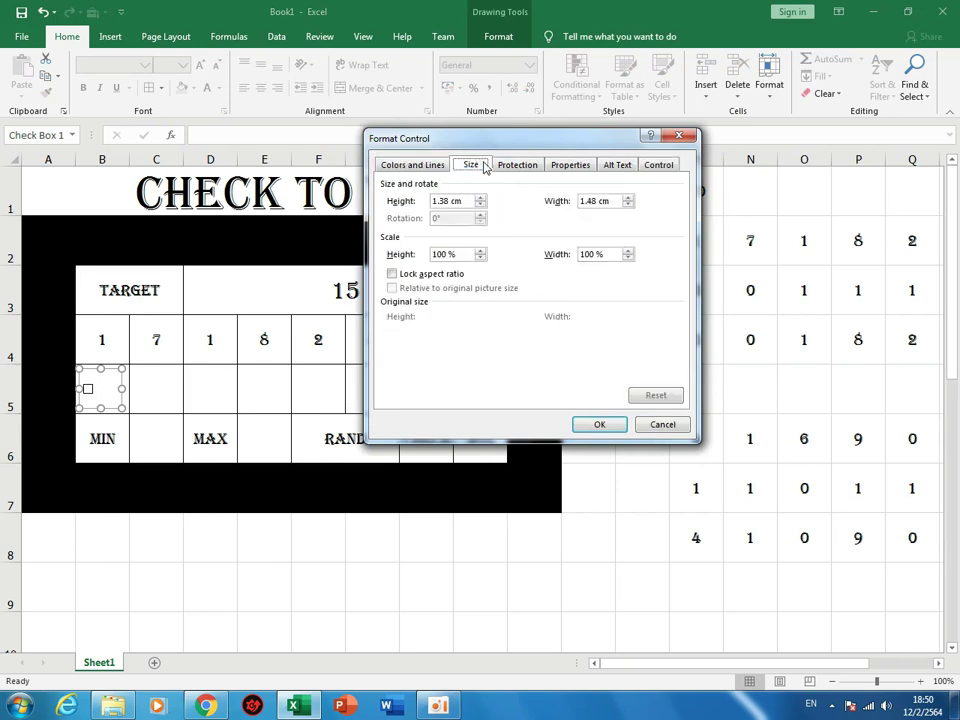
left_click(513, 166)
left_click(574, 166)
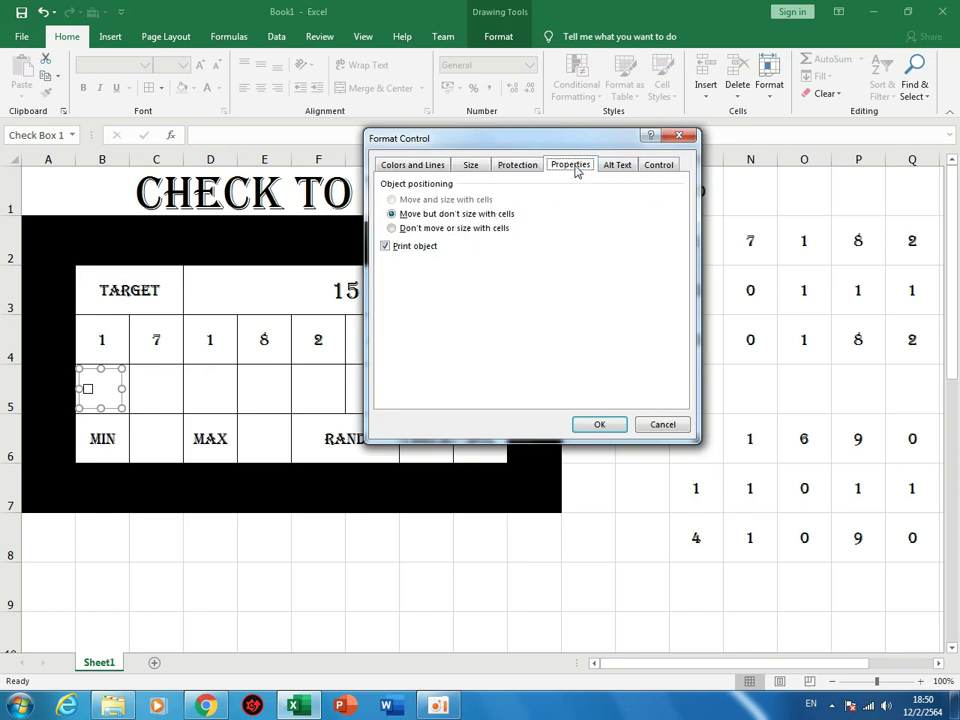
left_click(620, 166)
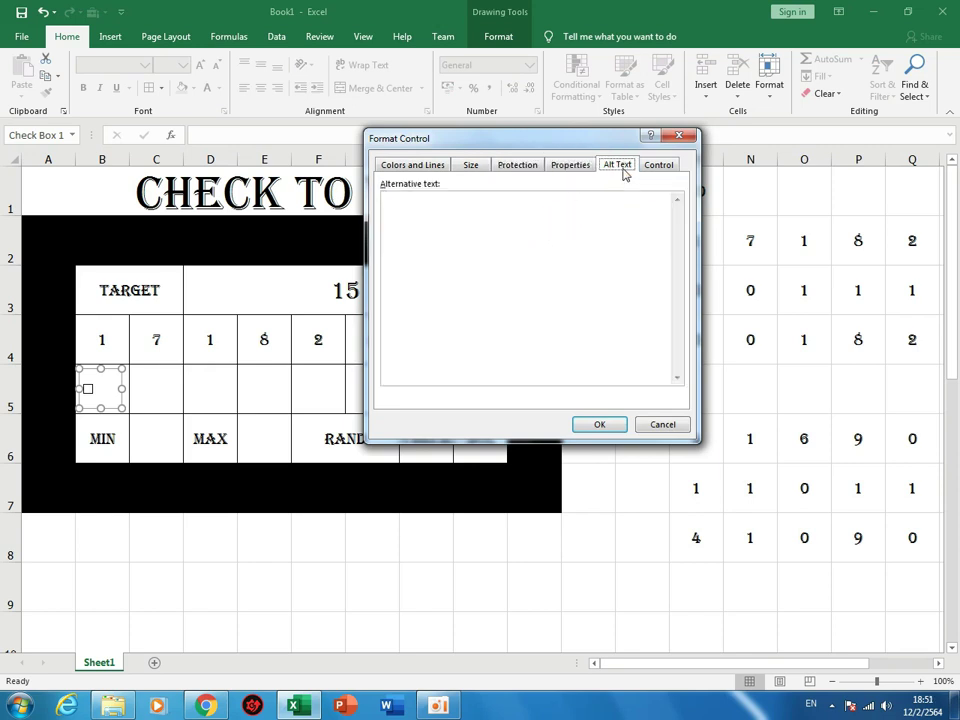
left_click(664, 167)
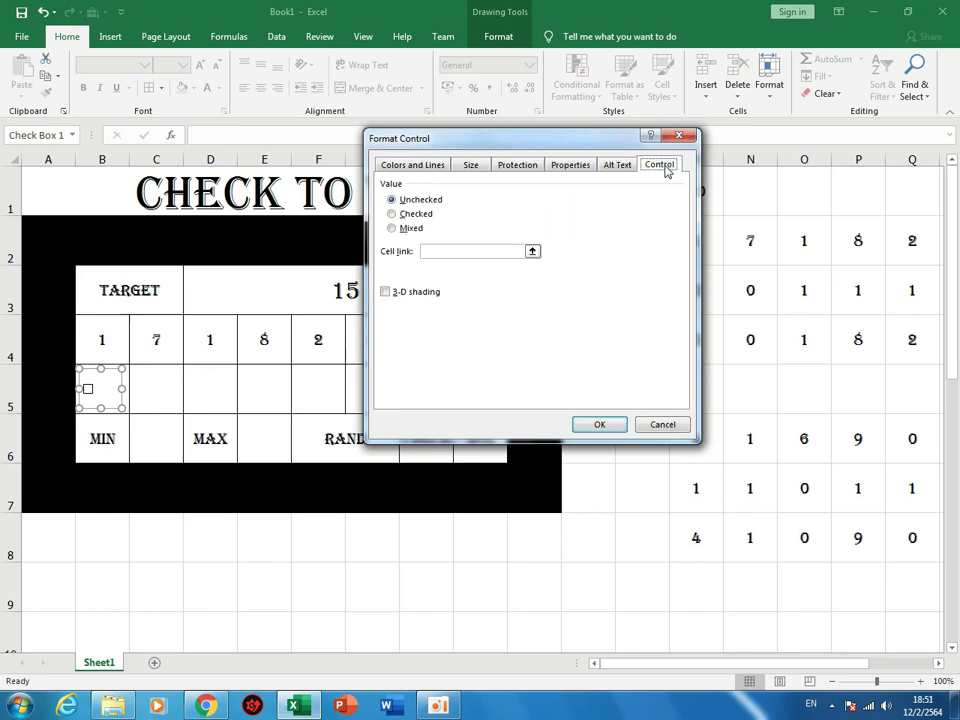
left_click(403, 164)
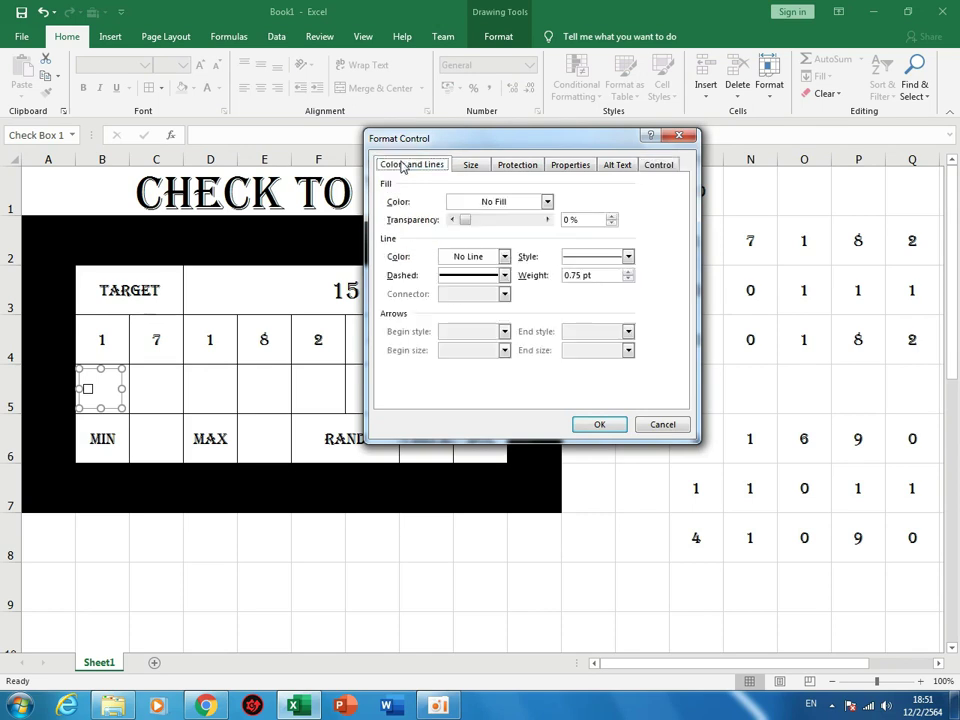
left_click(505, 275)
left_click(505, 275)
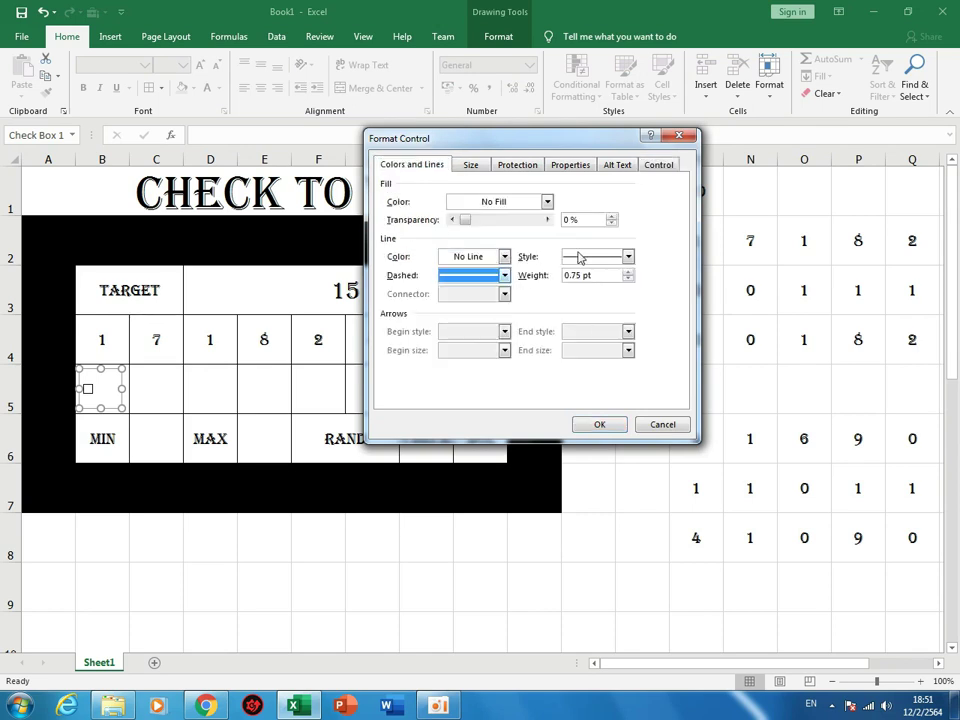
left_click(601, 424)
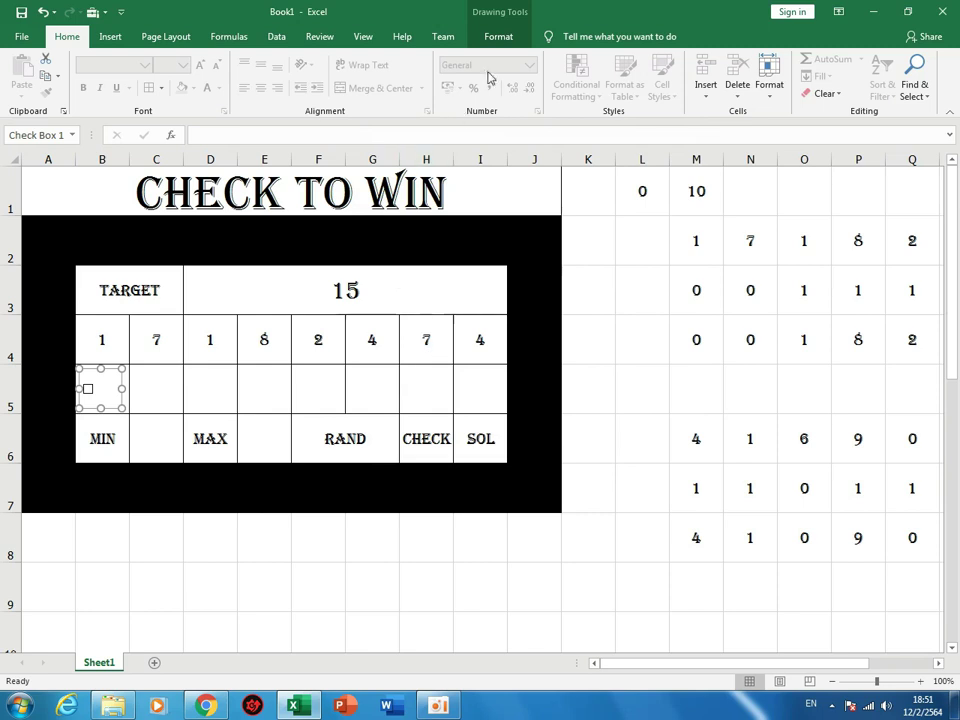
Resize the B5 check box to 0.9 × 0.66 cm and centre it in the cell.
left_click(494, 40)
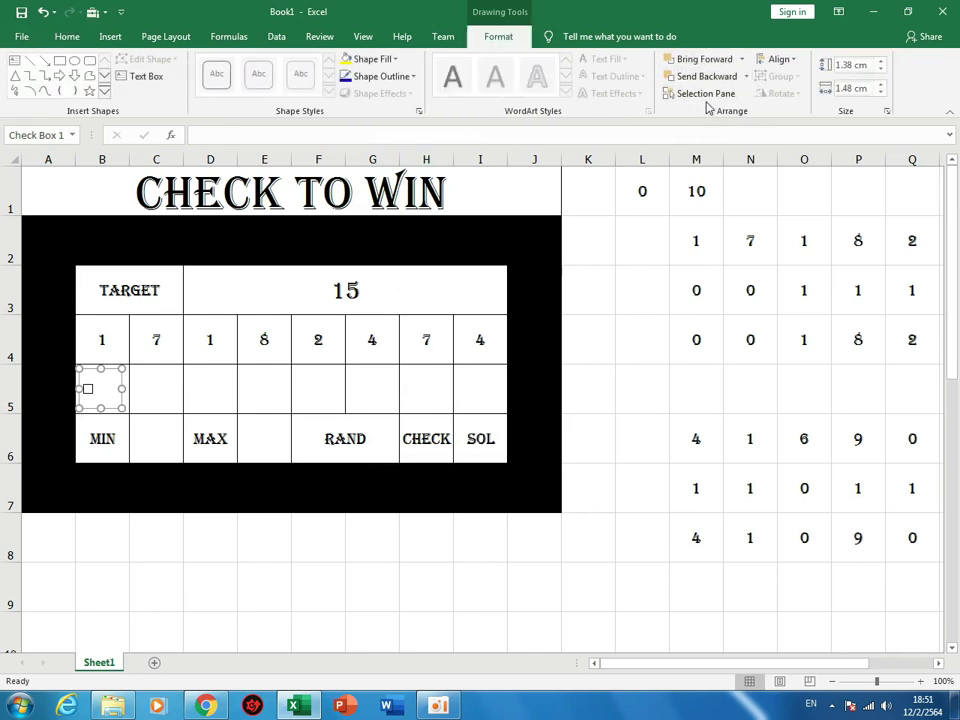
left_click_drag(120, 408, 98, 396)
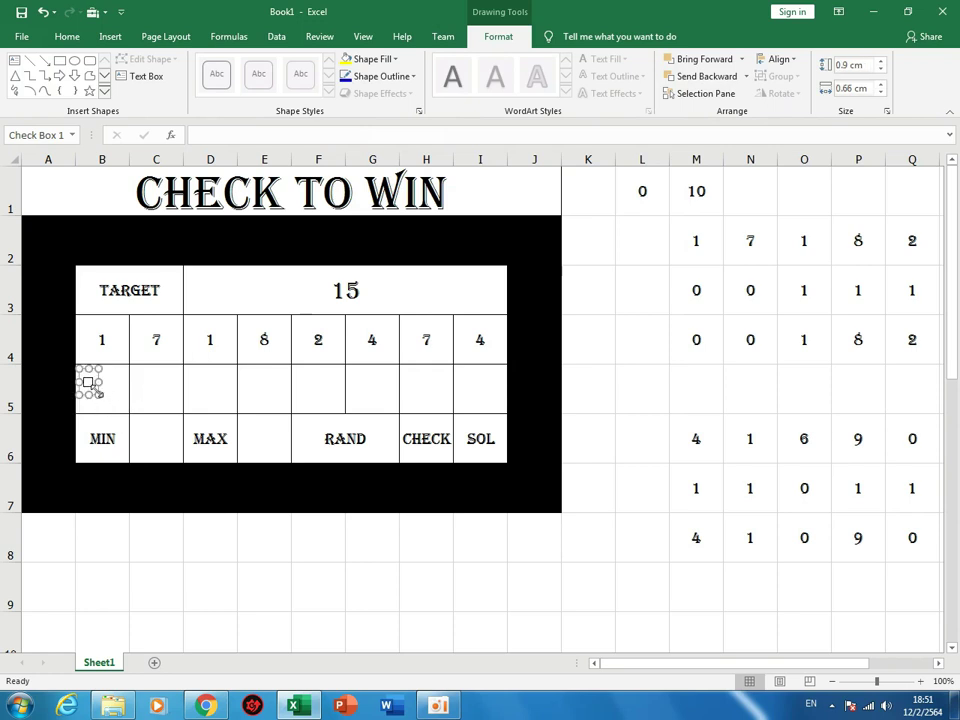
left_click_drag(91, 391, 105, 390)
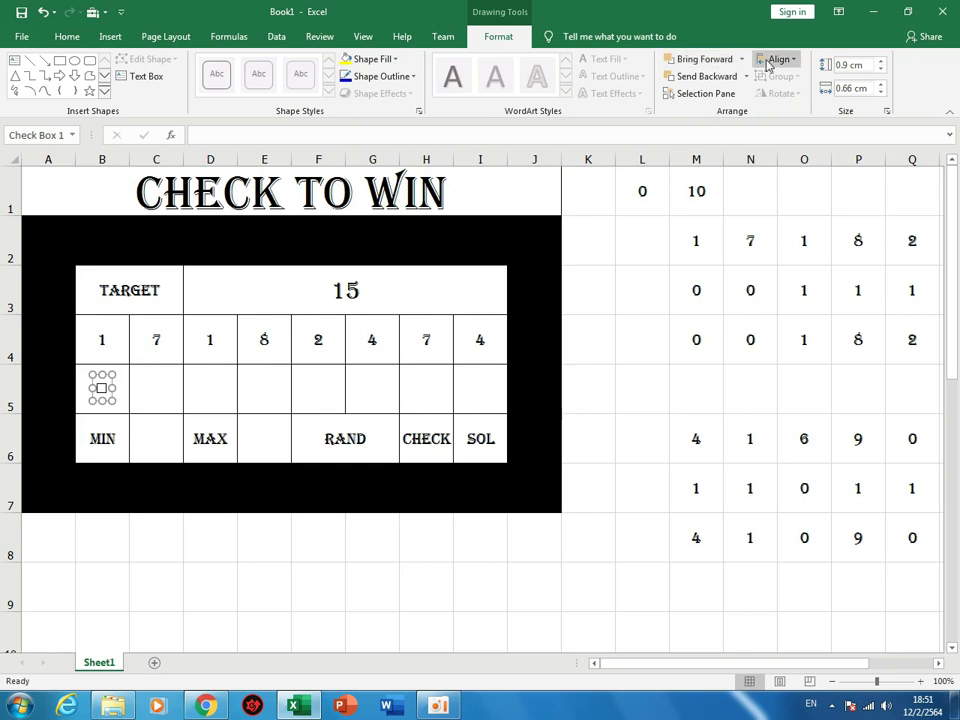
Copy the check box in B5.
left_click(311, 540)
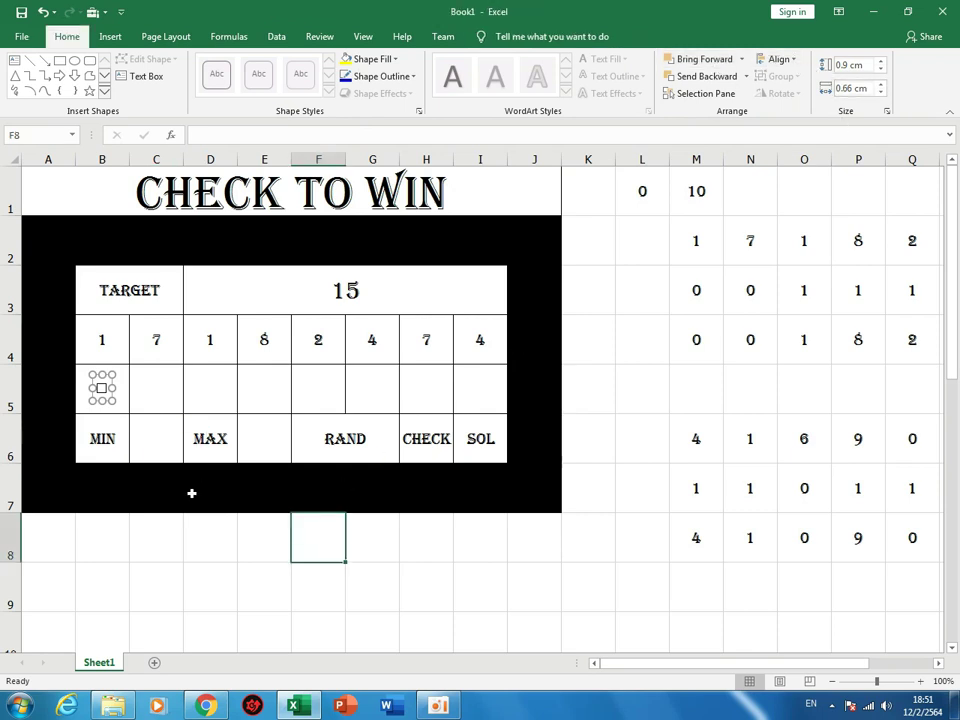
left_click(103, 390, "ctrl")
right_click(103, 390)
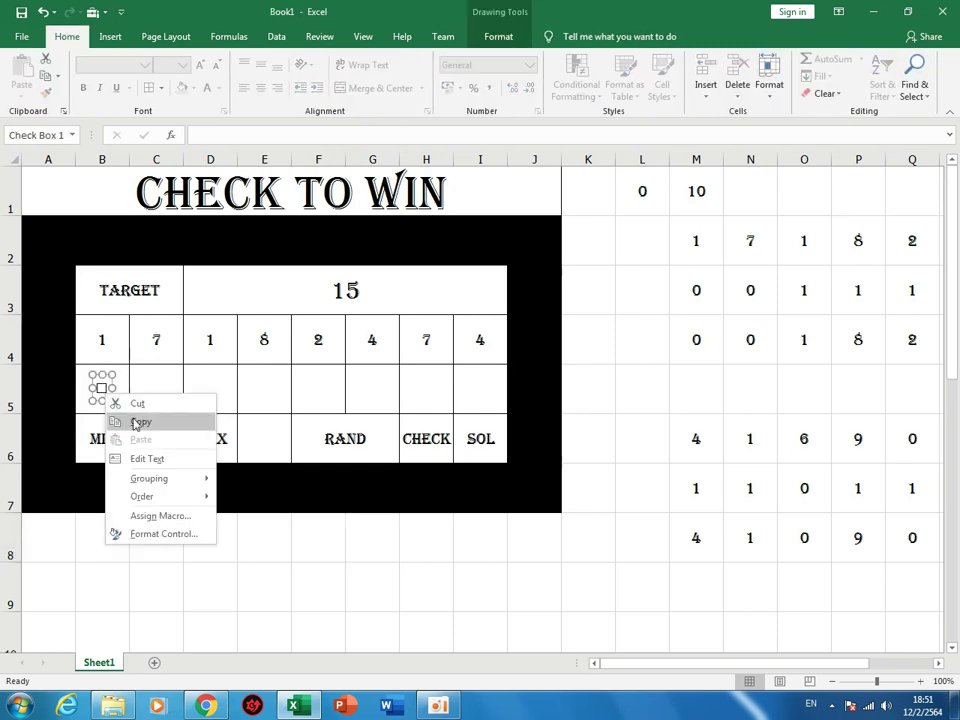
left_click(140, 422)
Paste a check box copy into each cell from C5 through I5.
left_click(156, 391)
key("ctrl+v")
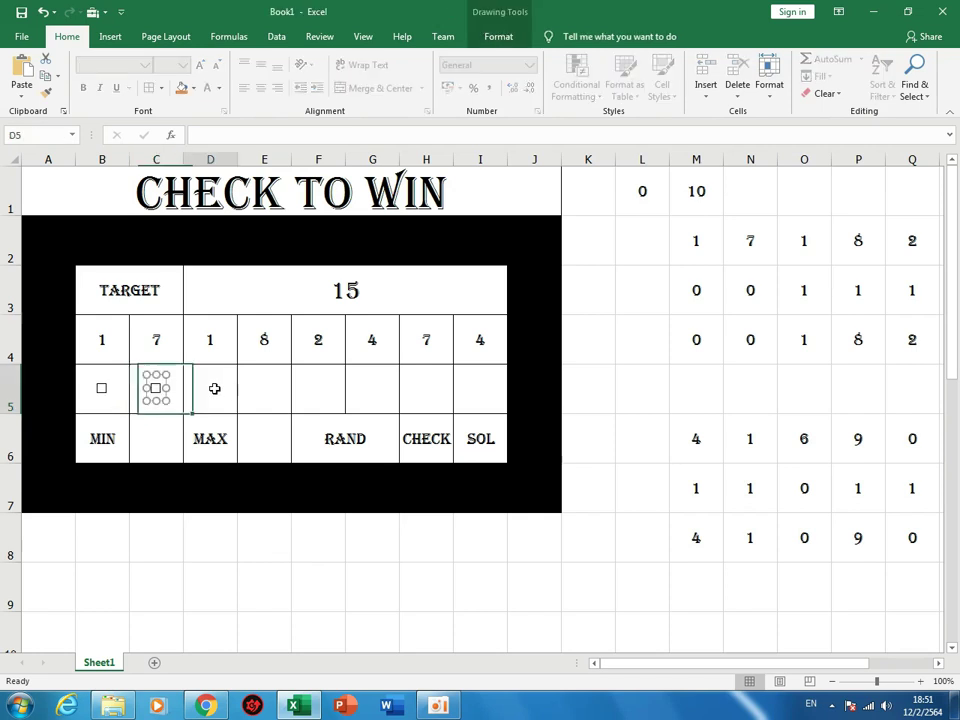
left_click(214, 387)
key("ctrl+v")
left_click(263, 391)
key("ctrl+v")
left_click(342, 390)
key("ctrl+v")
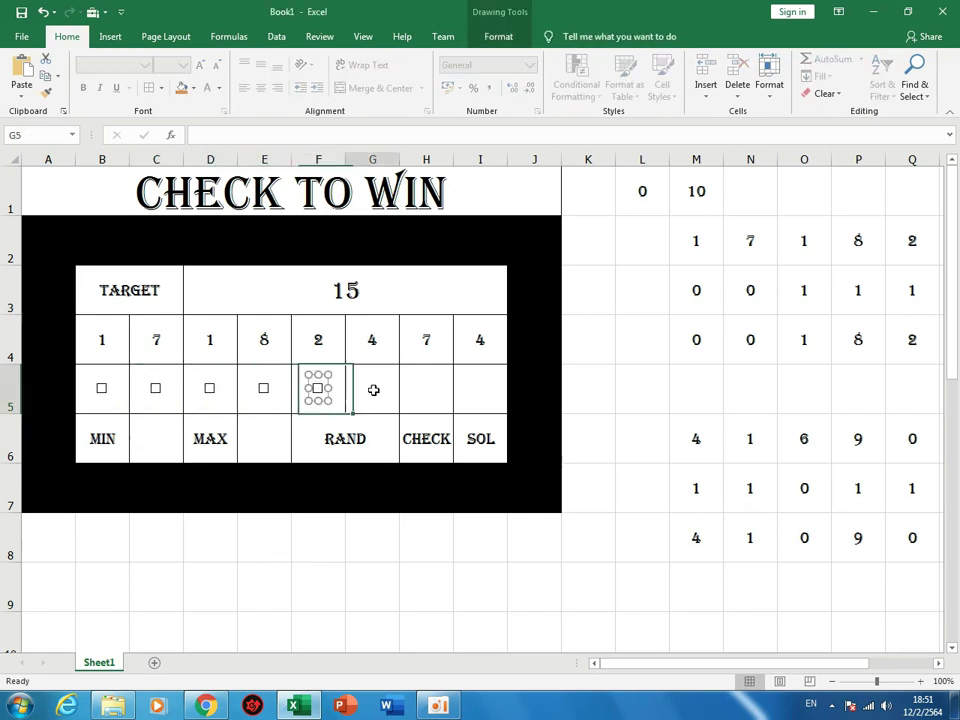
left_click(375, 388)
key("ctrl+v")
left_click(435, 392)
key("ctrl+v")
left_click(480, 393)
key("ctrl+v")
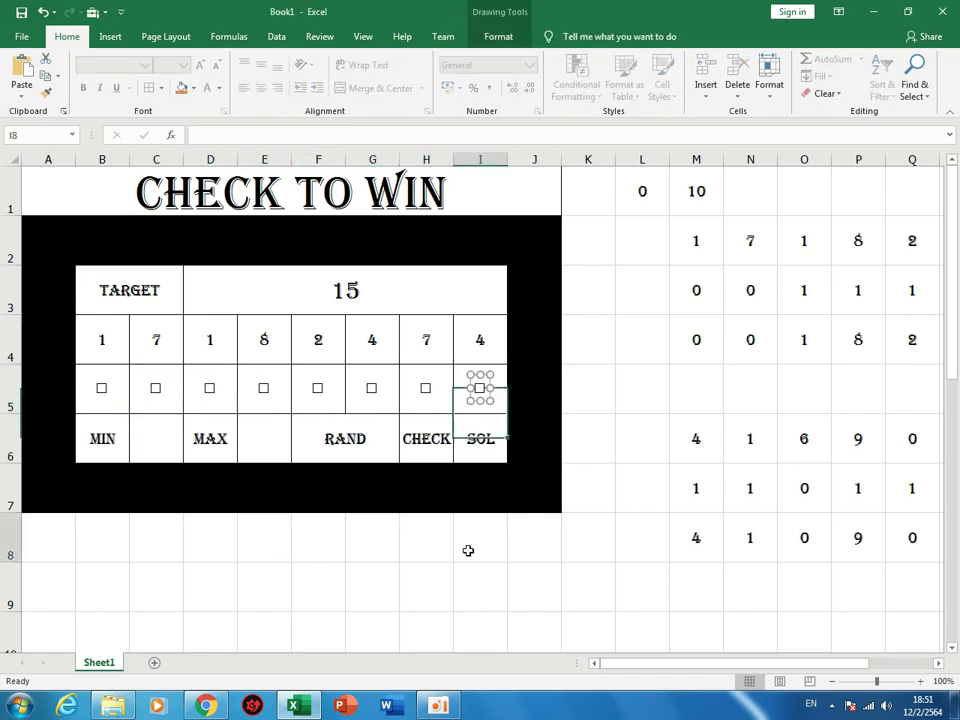
left_click(468, 548)
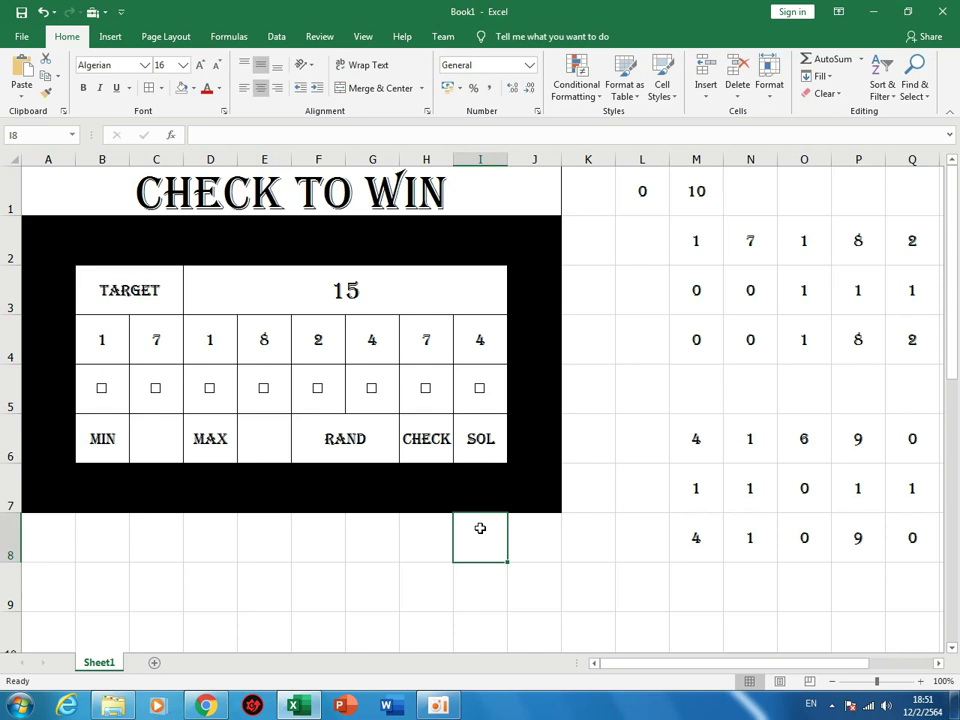
Set the B5 check box's cell link to $M$10 in Format Control.
left_click(106, 393)
left_click(99, 548)
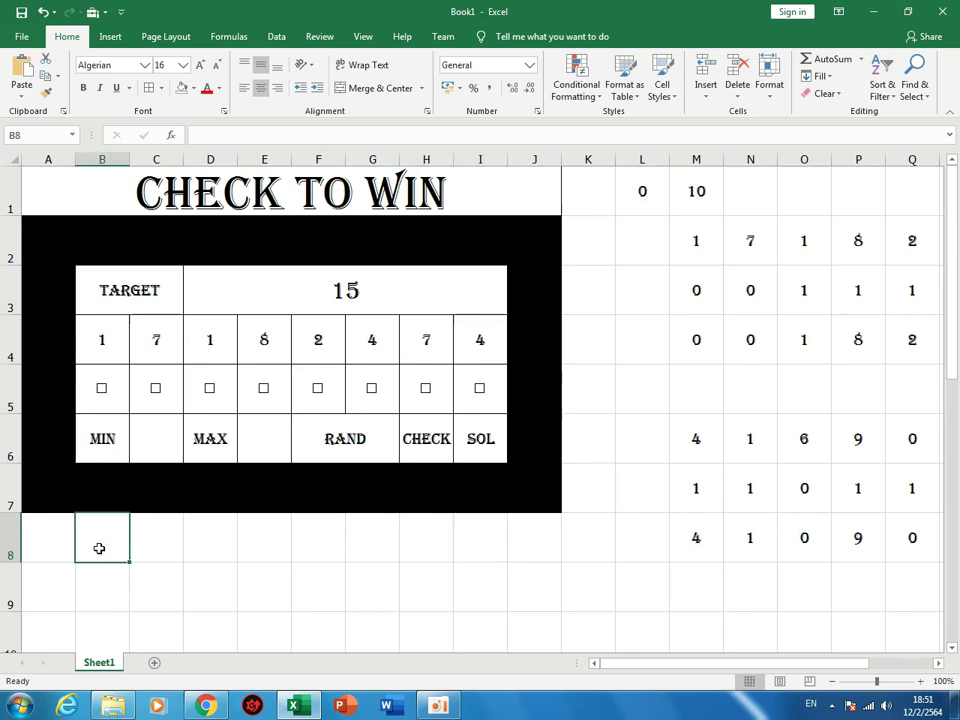
right_click(104, 393)
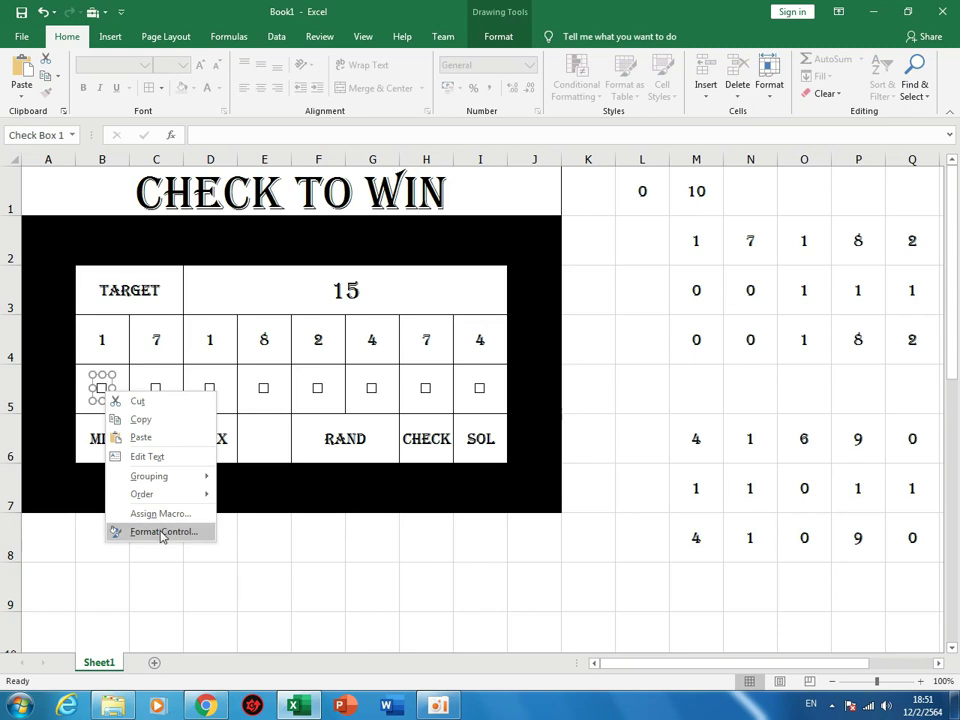
left_click(161, 533)
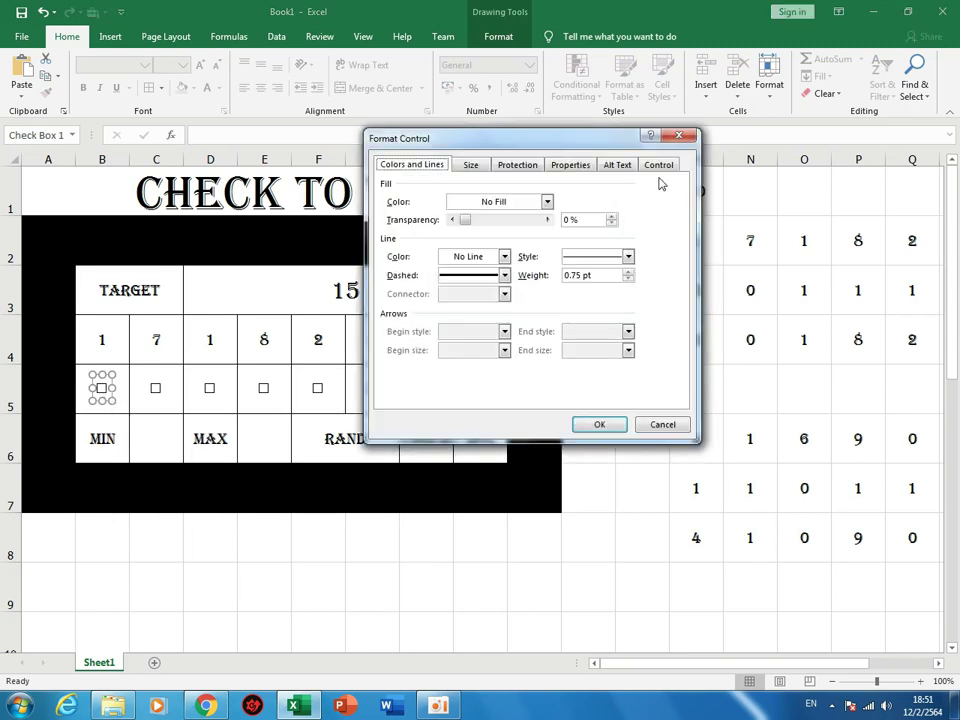
left_click(661, 165)
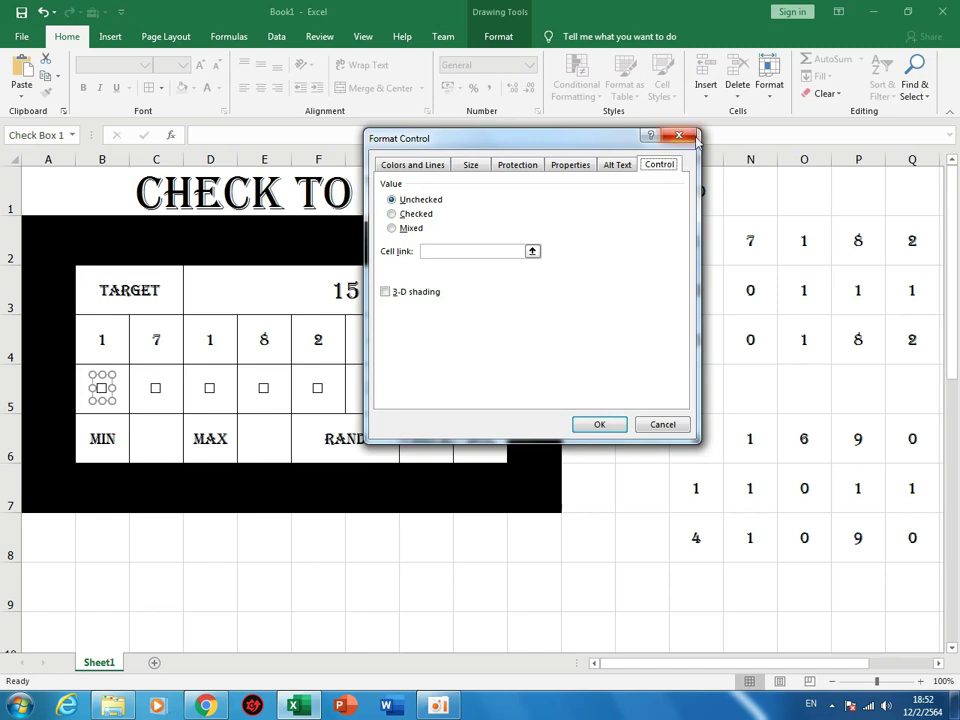
left_click(532, 252)
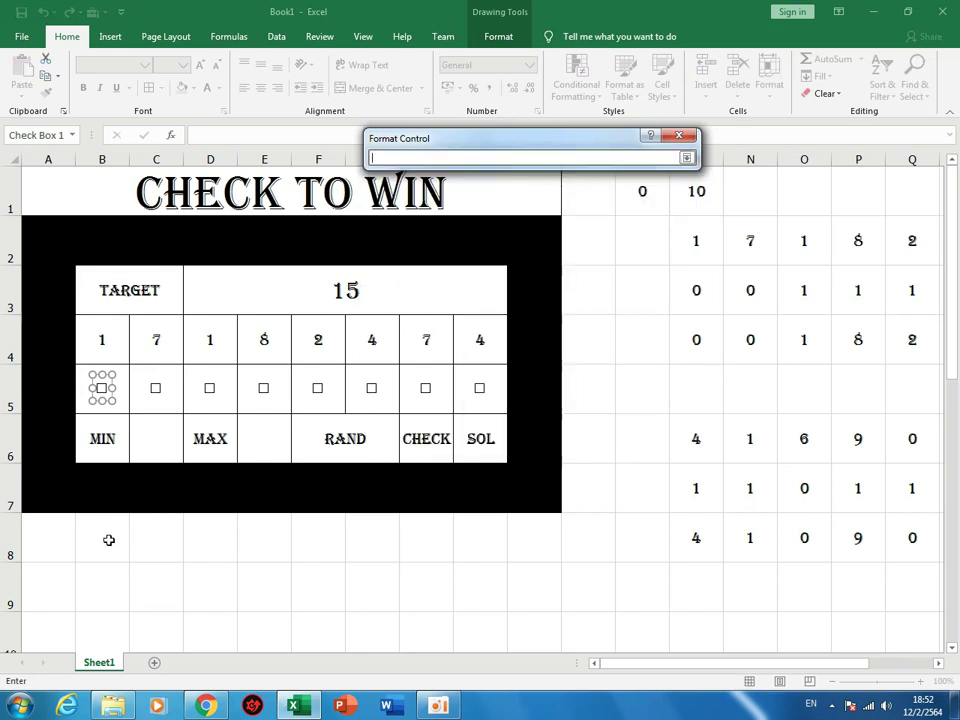
left_click(687, 624)
left_click(686, 158)
left_click(600, 424)
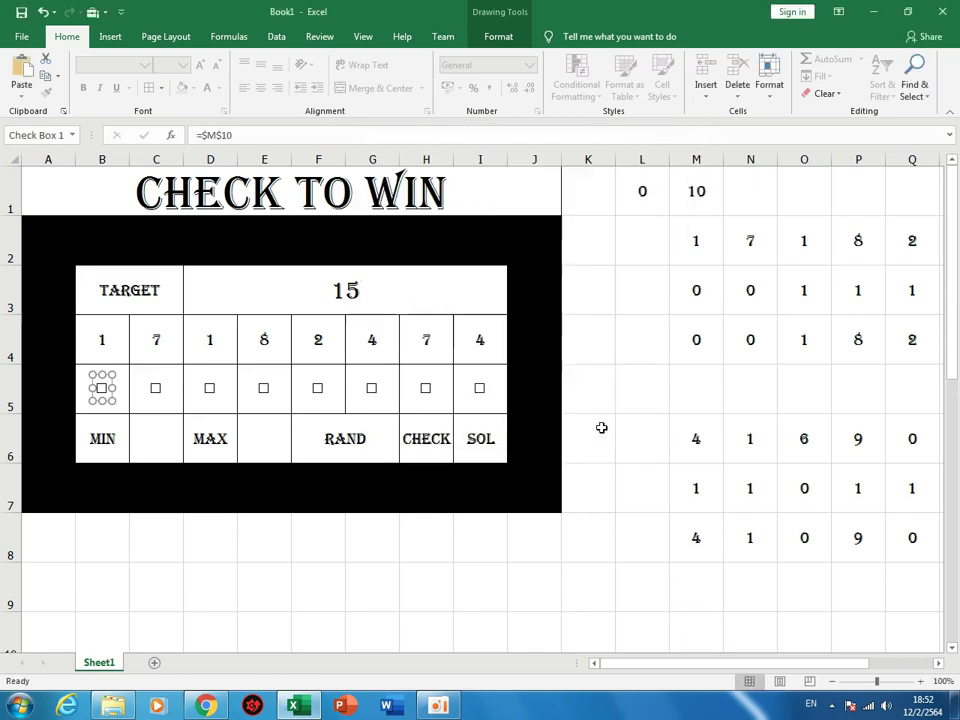
left_click(952, 648)
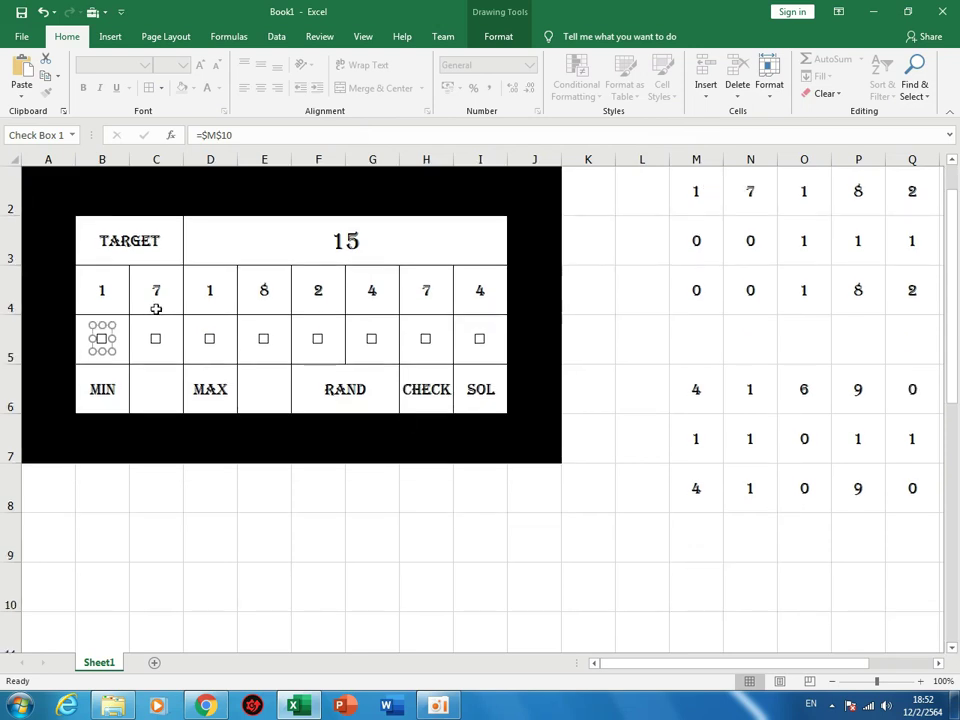
Set cell M10's font size to 14.
left_click(125, 466)
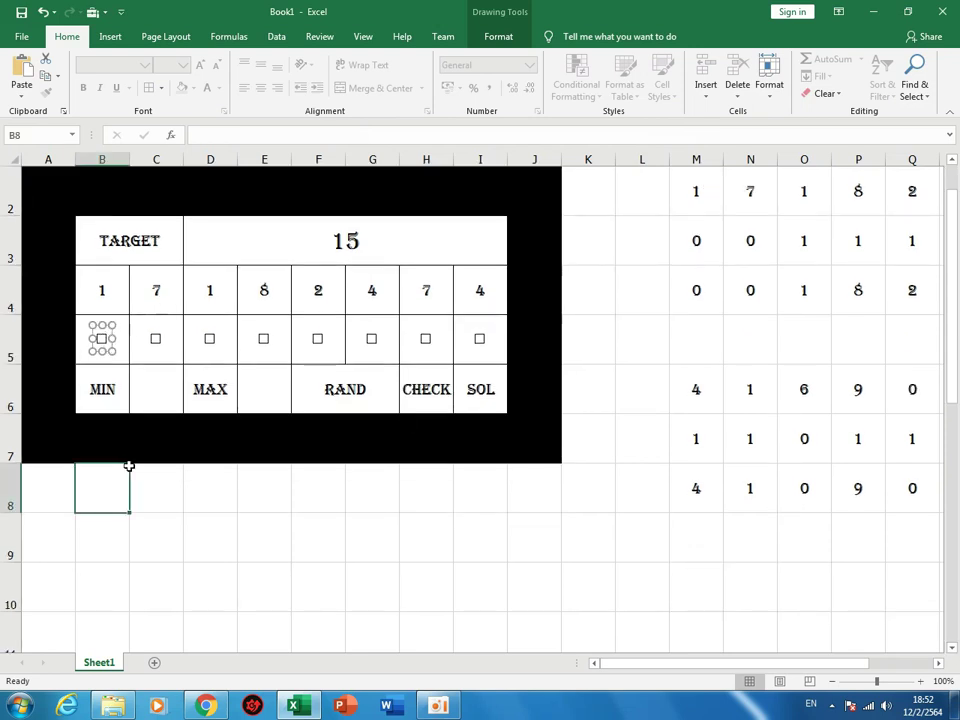
left_click(104, 340)
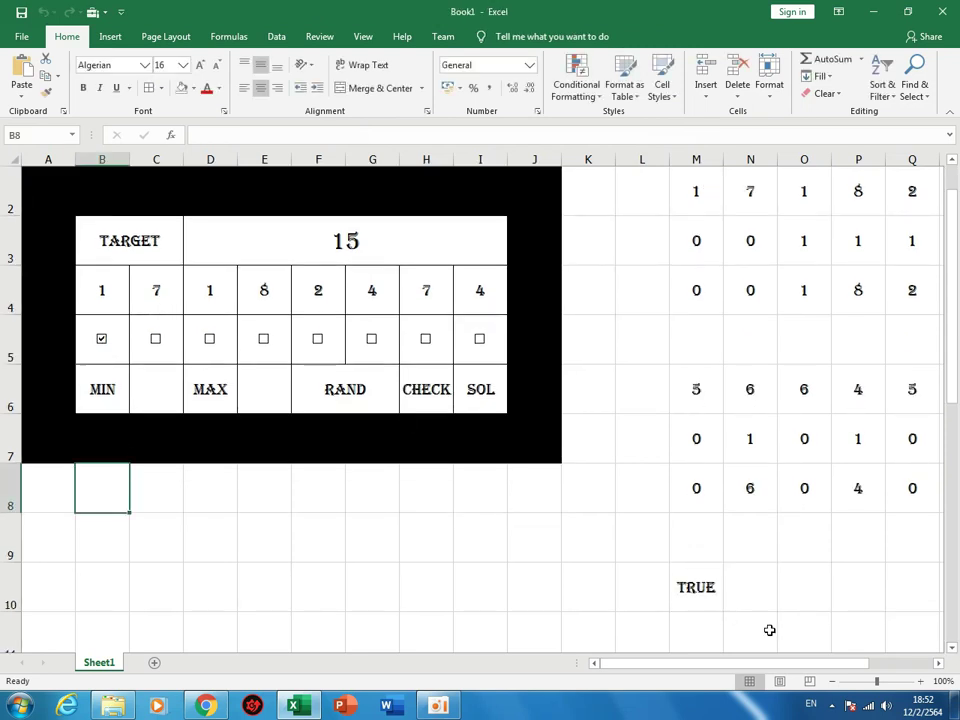
left_click(102, 340)
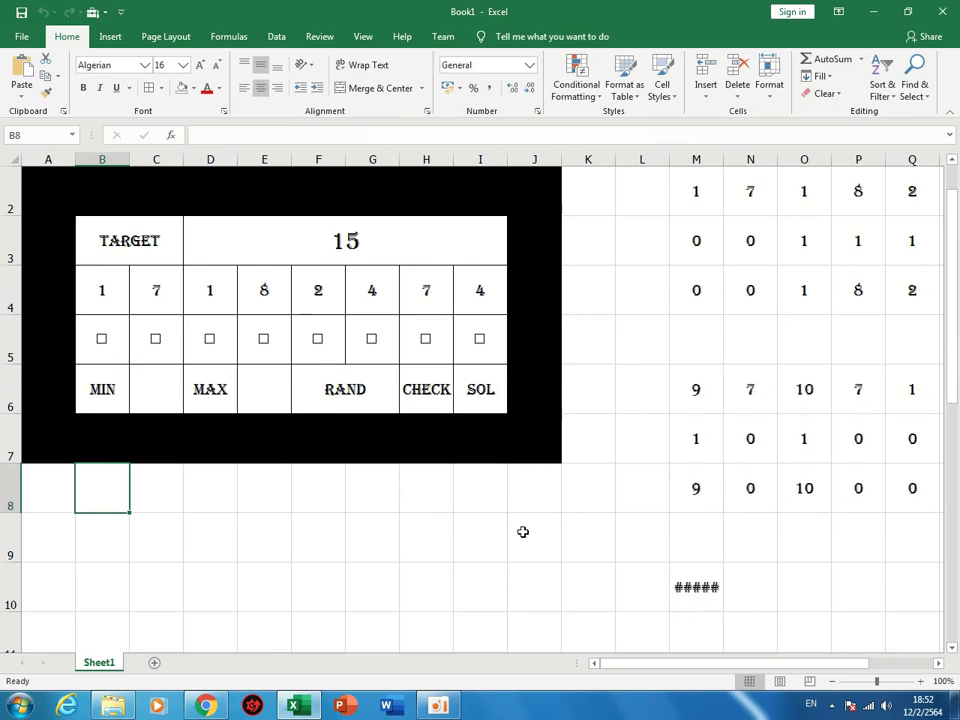
left_click(705, 588)
left_click(160, 65)
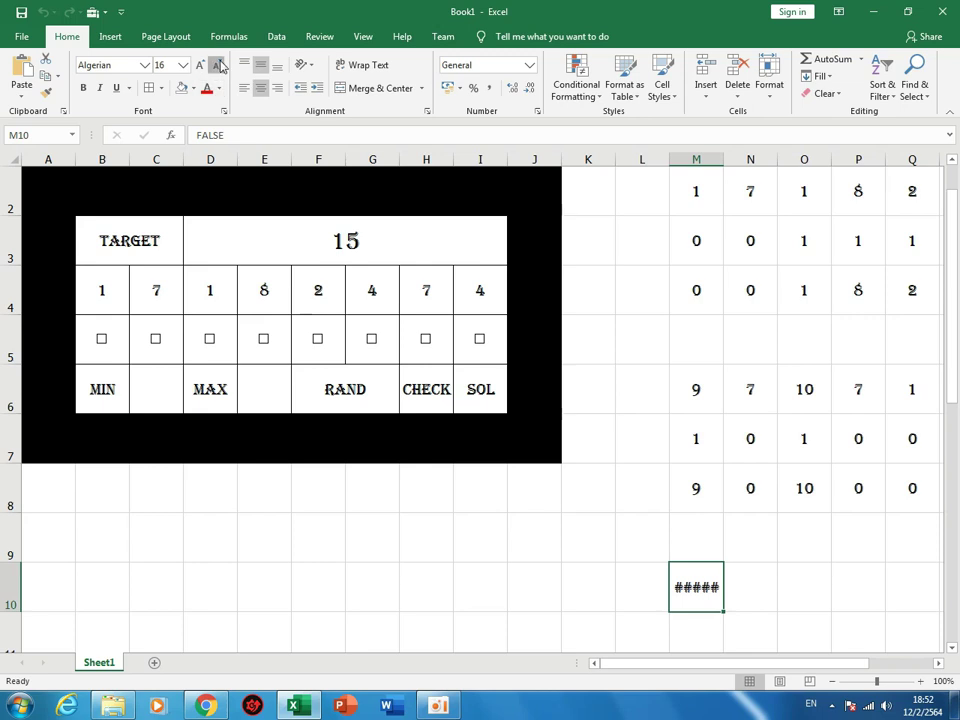
type("14")
key("Return")
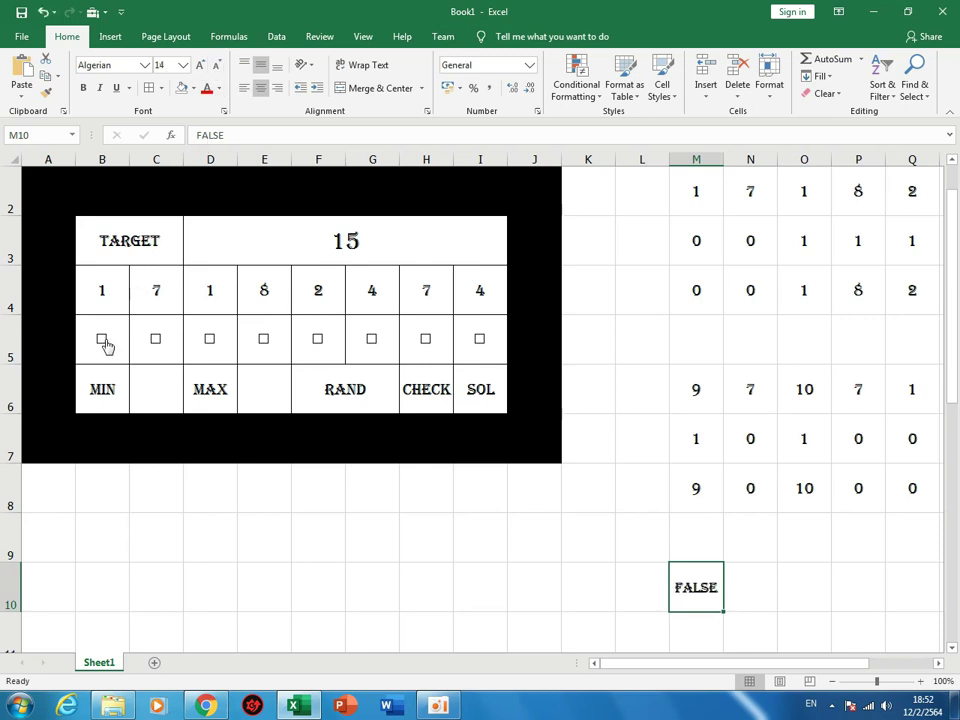
Toggle the B5 box, then try entering TRUE, 0 and 1 directly in M10.
left_click(104, 341)
left_click(104, 341)
left_click(104, 341)
left_click(104, 341)
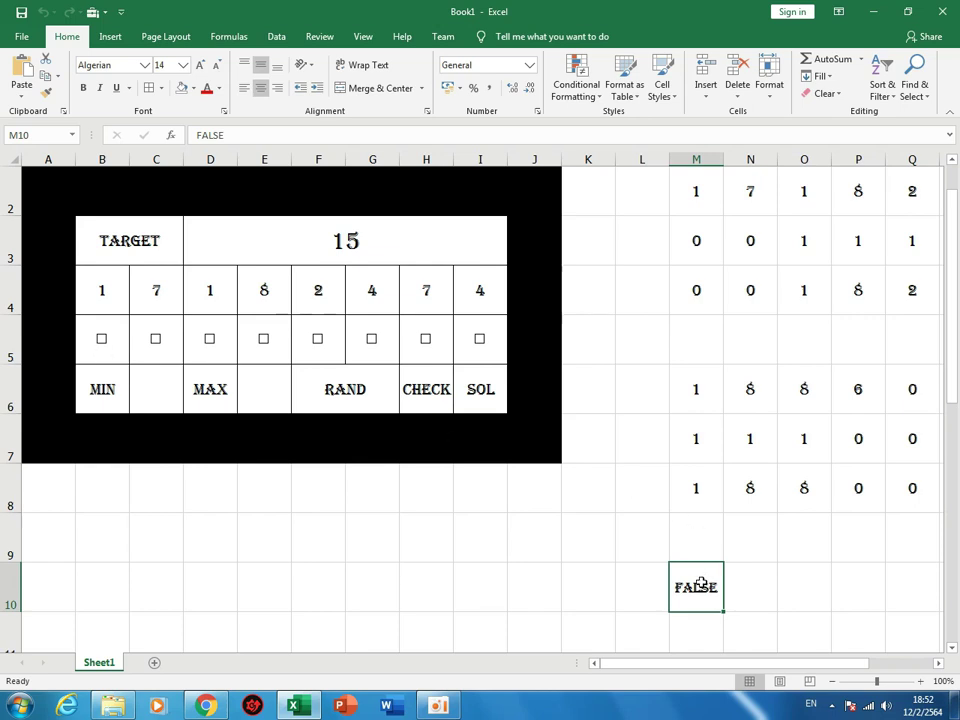
type("True")
key("Return")
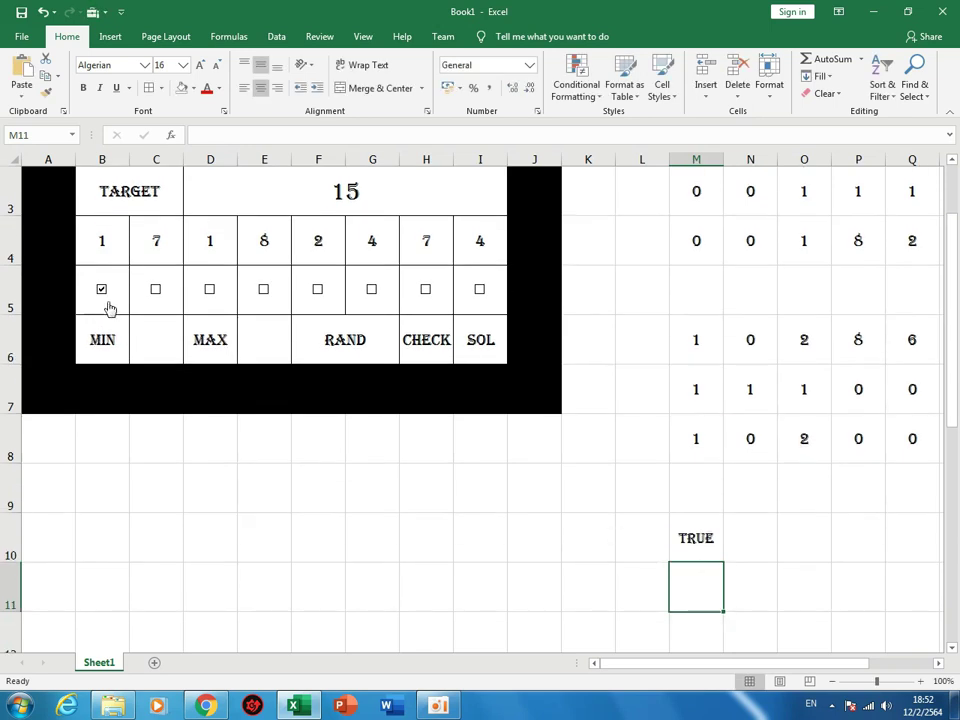
left_click(691, 537)
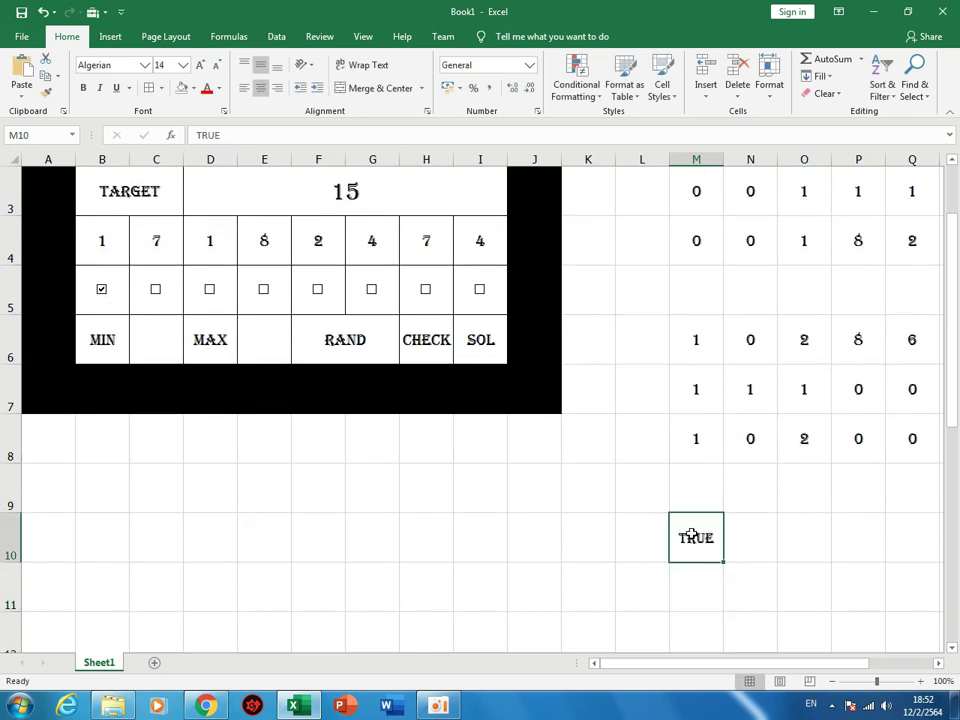
key("Delete")
key("Return")
left_click(680, 543)
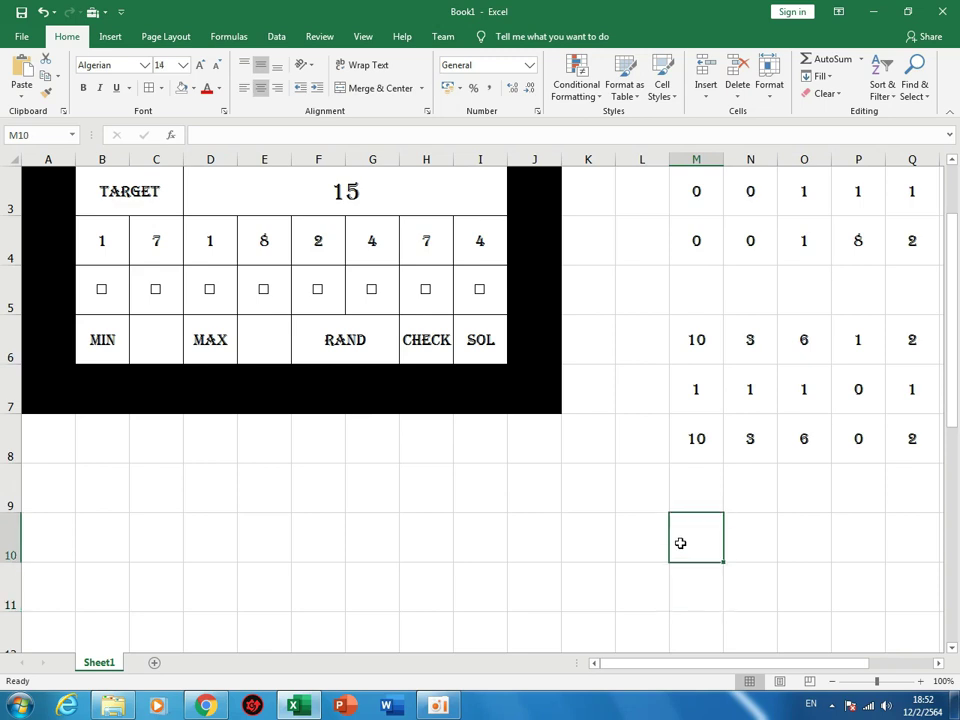
type("0")
key("Return")
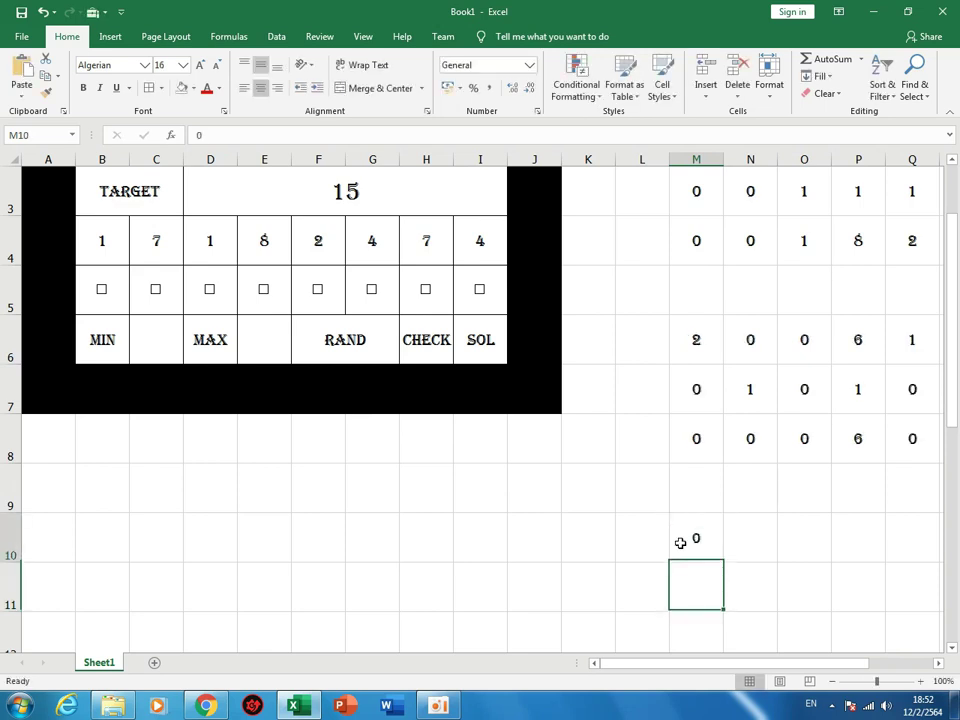
left_click(680, 543)
type("1")
key("Return")
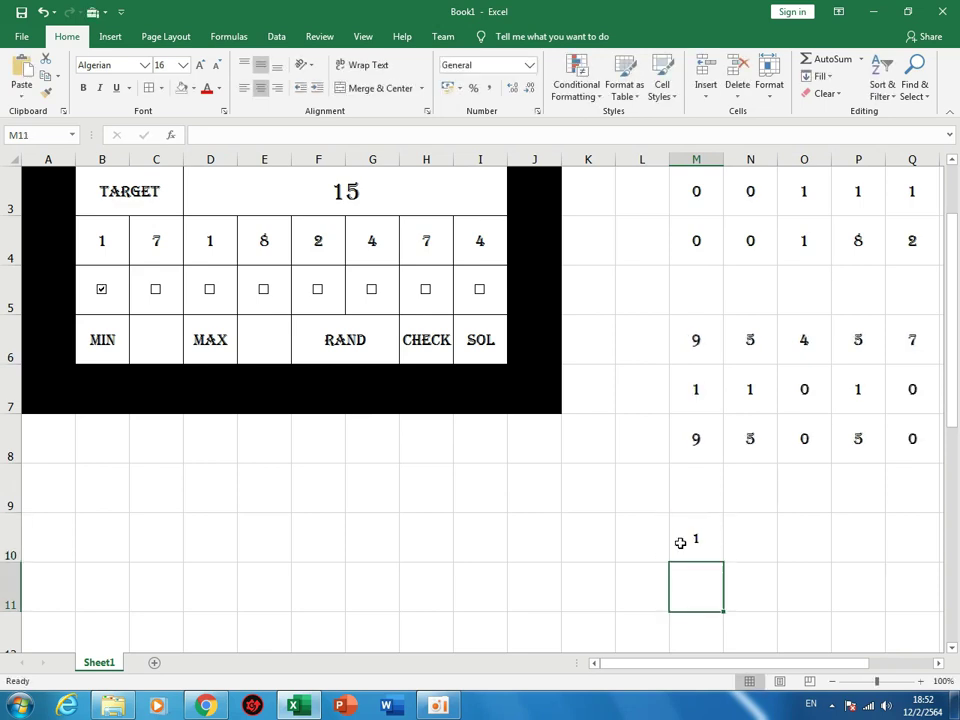
Untick and retick the B5 box to confirm M10 switches between FALSE and TRUE.
scroll(675, 540, "up", 1)
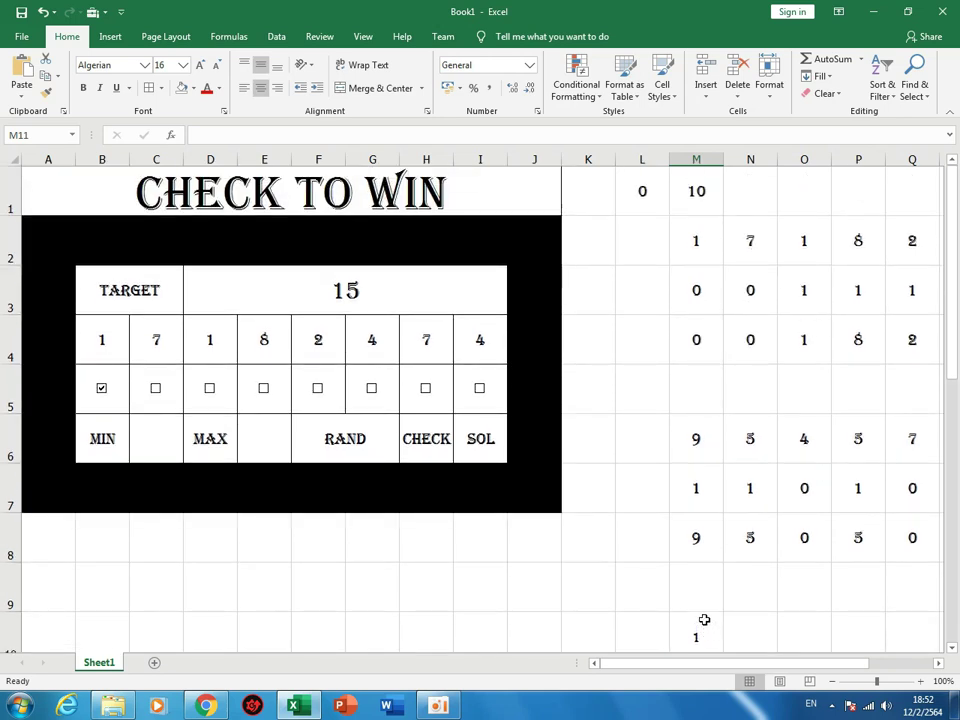
left_click(460, 586)
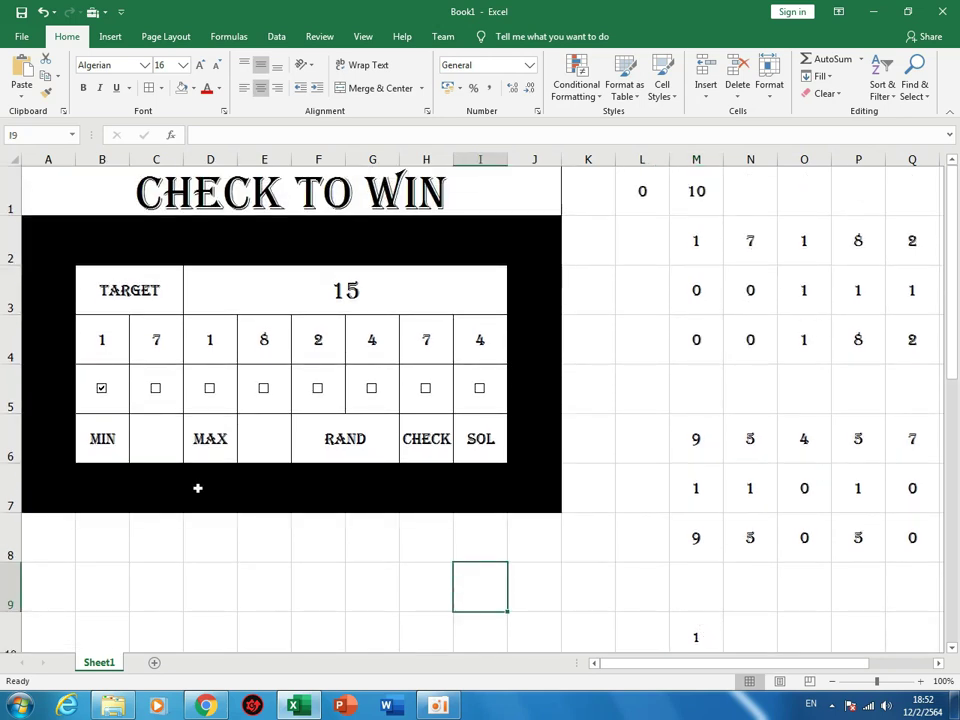
scroll(105, 394, "down", 1)
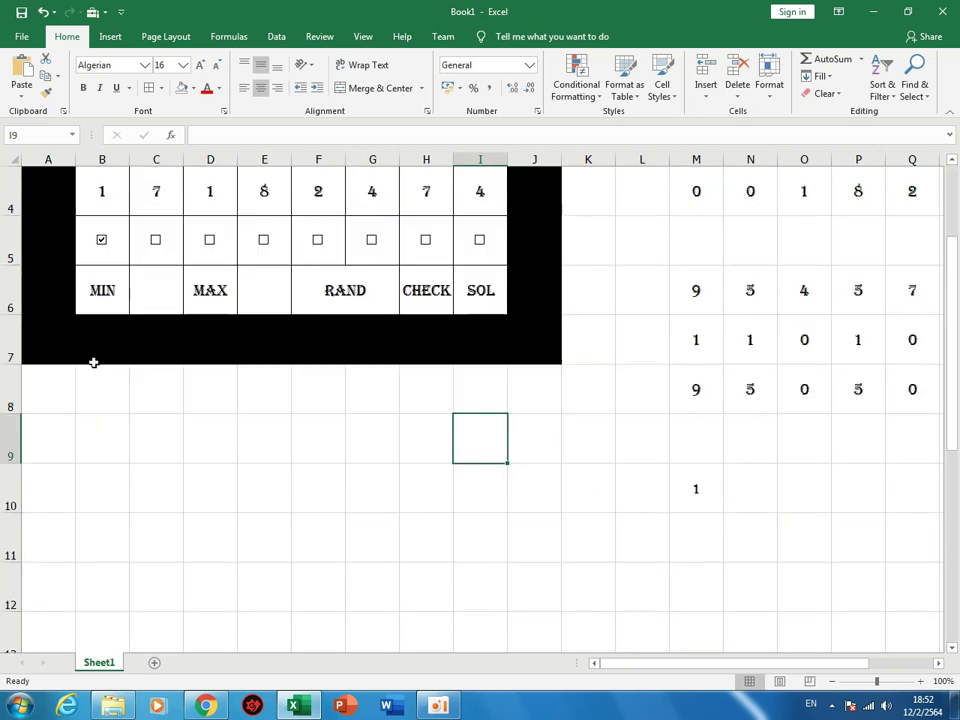
left_click(100, 245)
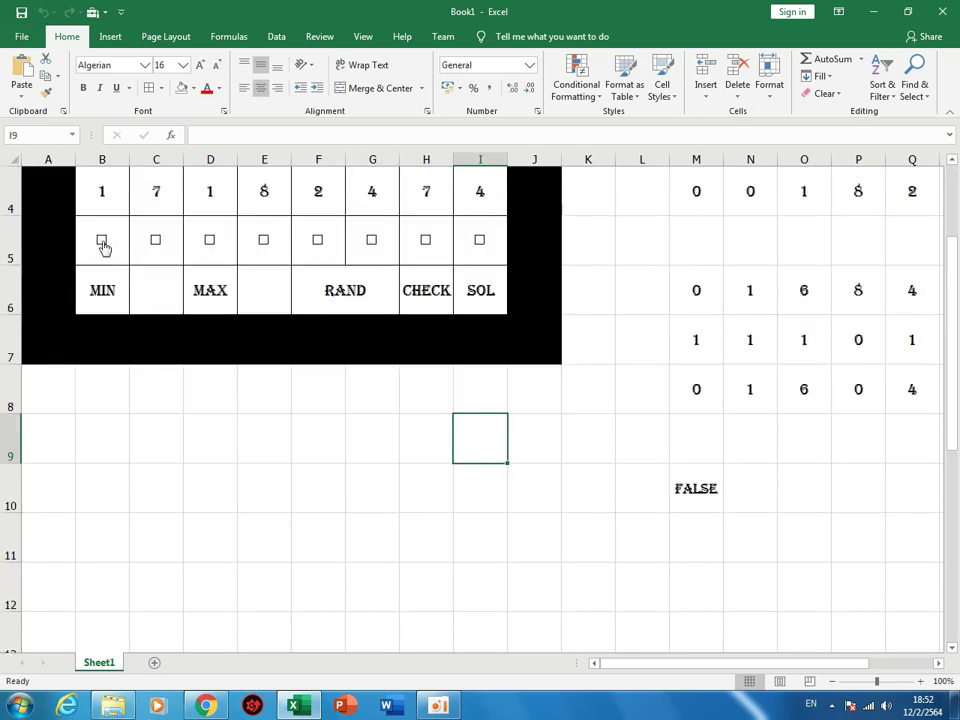
left_click(101, 245)
Link the C5 tick box to cell N10 and the D5 tick box to cell O10.
right_click(155, 240)
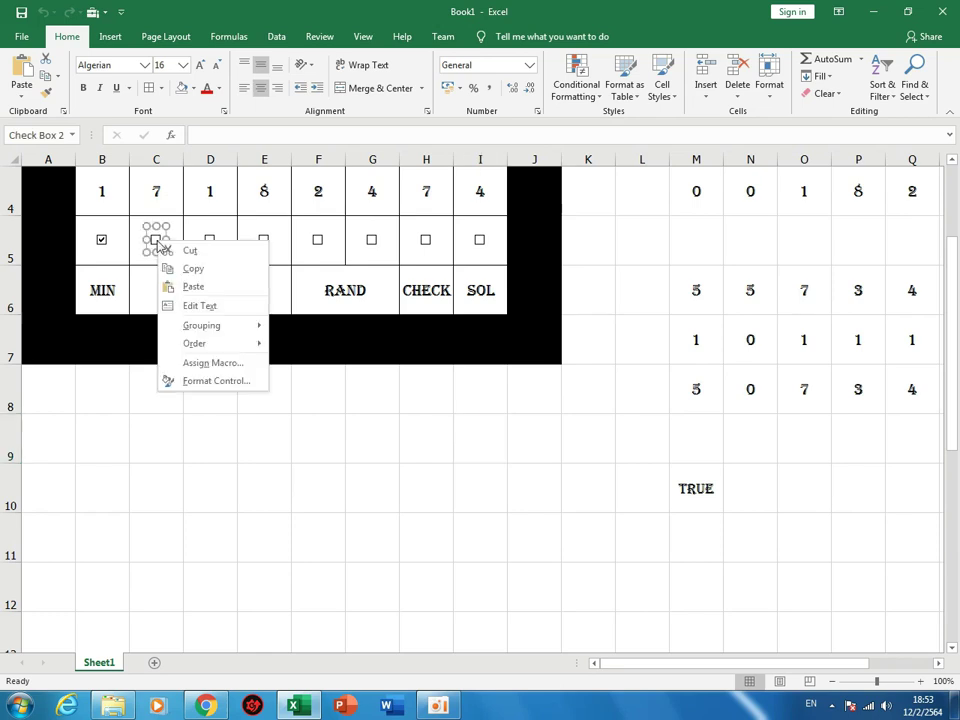
left_click(215, 380)
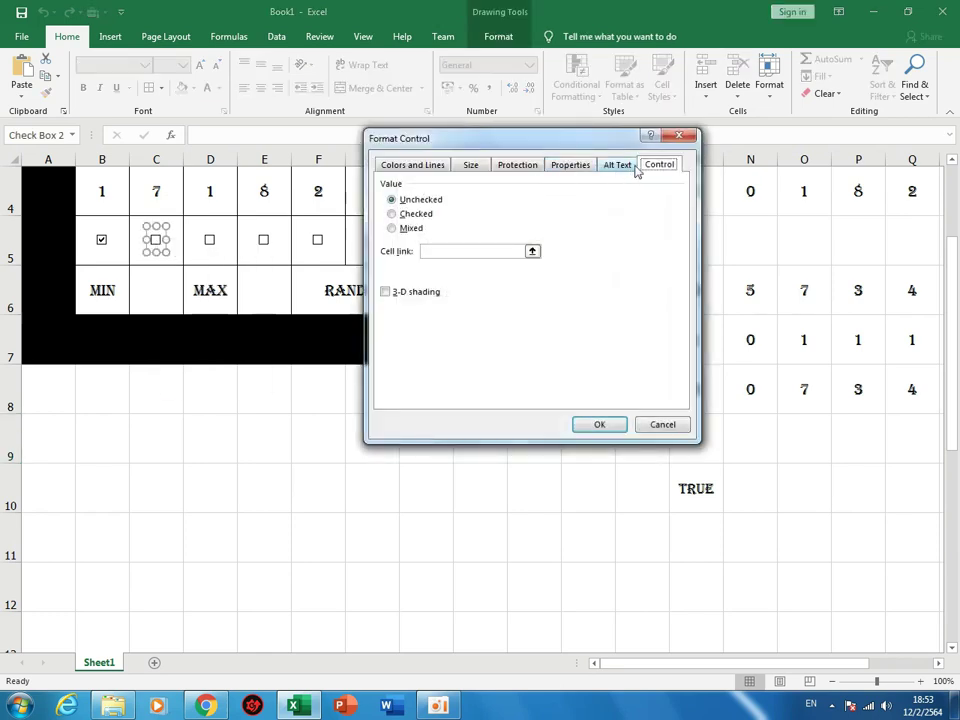
left_click(534, 251)
left_click(746, 476)
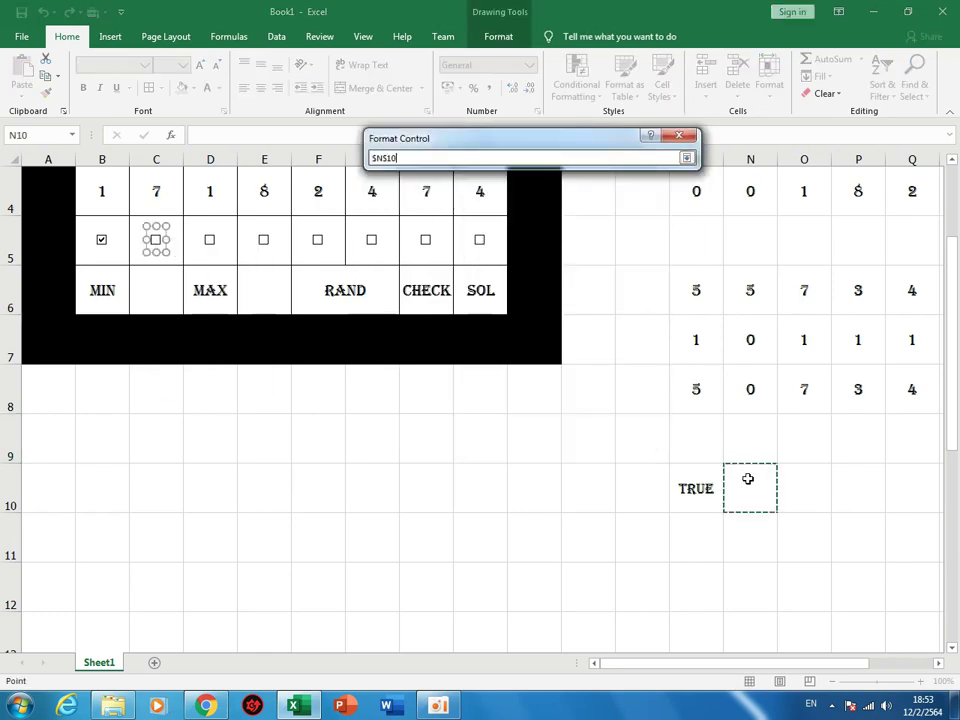
left_click(687, 158)
left_click(597, 423)
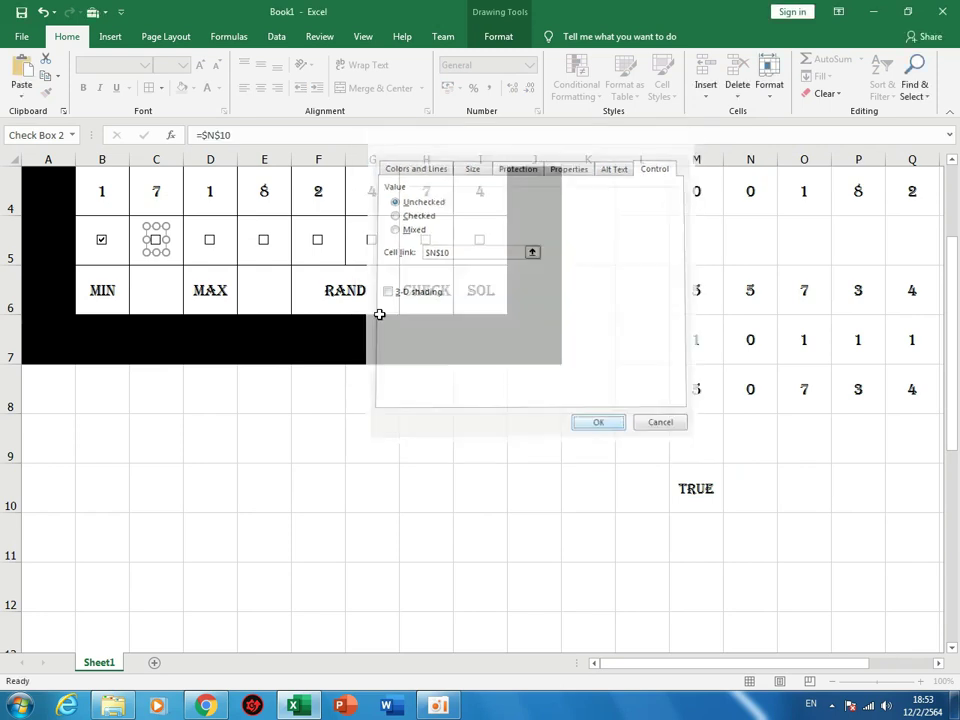
right_click(208, 240)
left_click(240, 376)
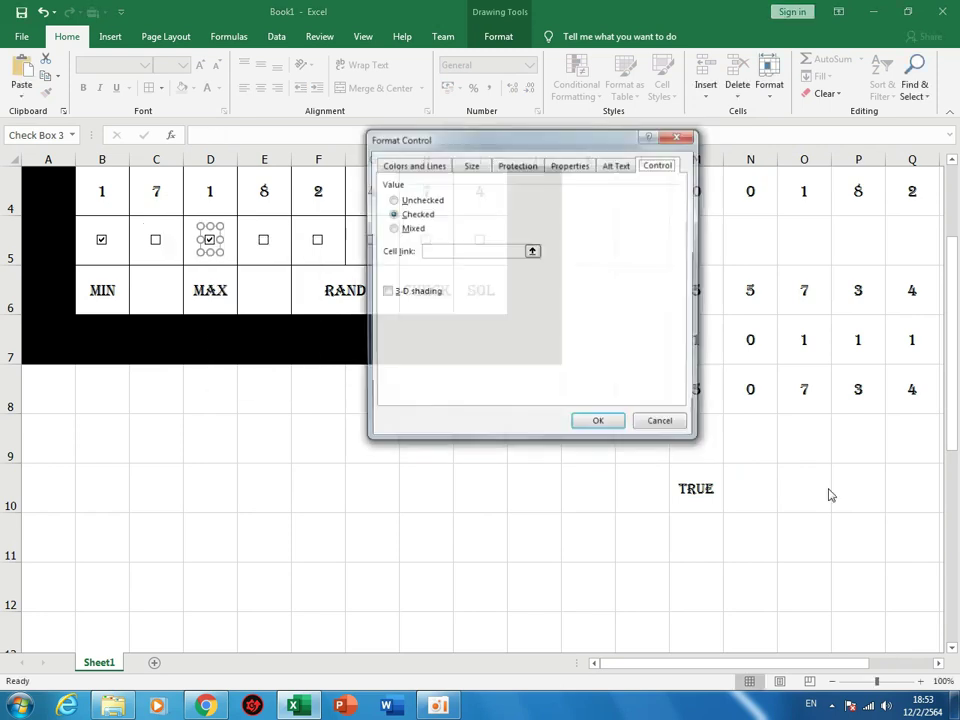
left_click(532, 252)
left_click(783, 472)
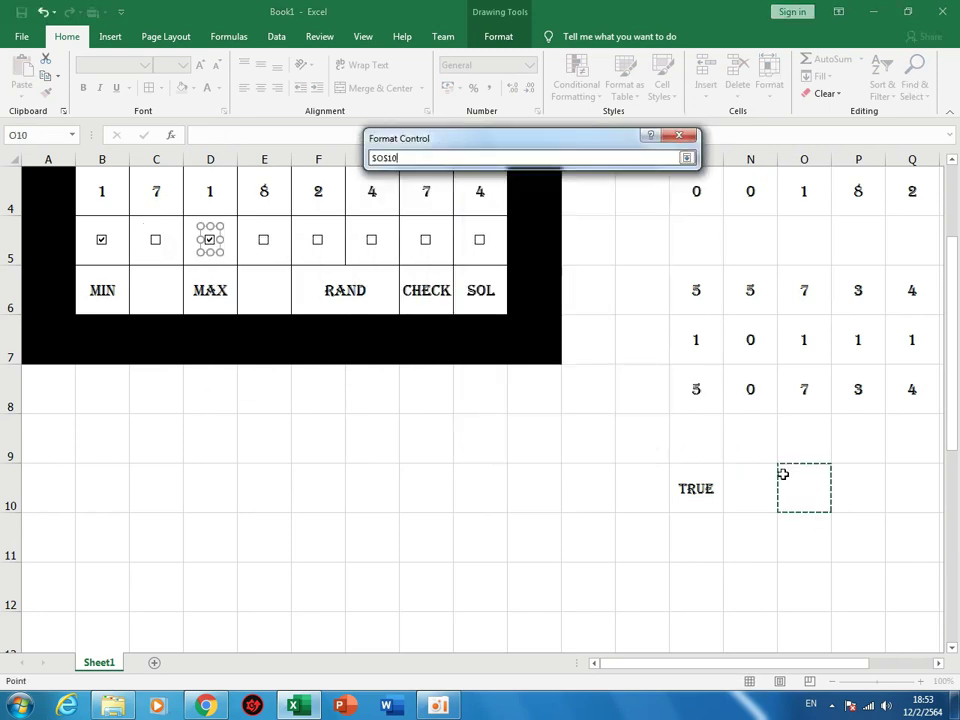
left_click(686, 160)
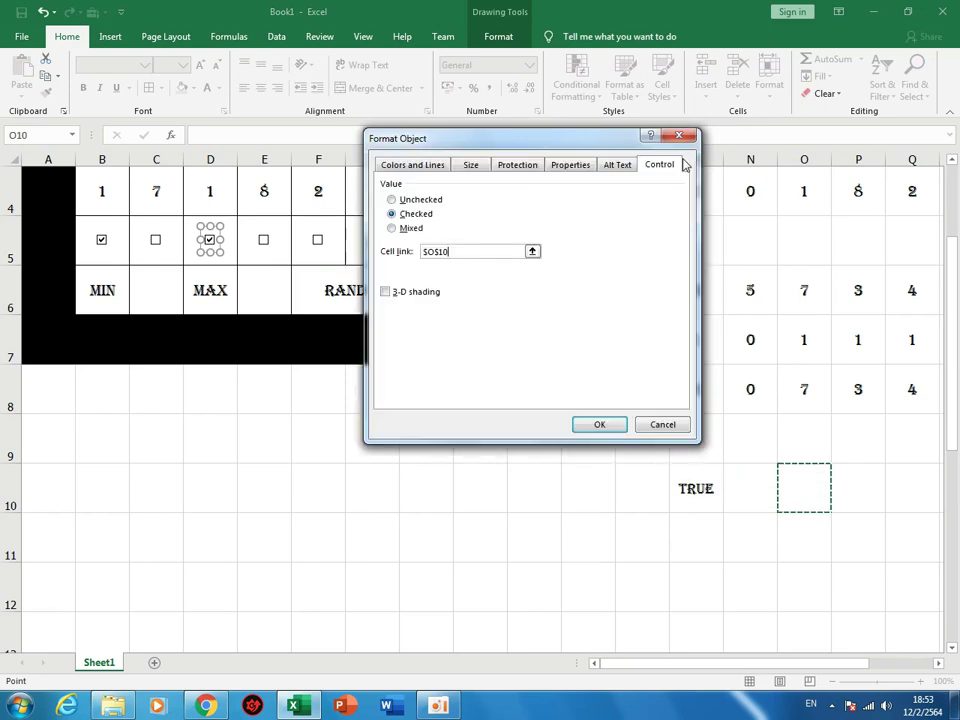
left_click(596, 420)
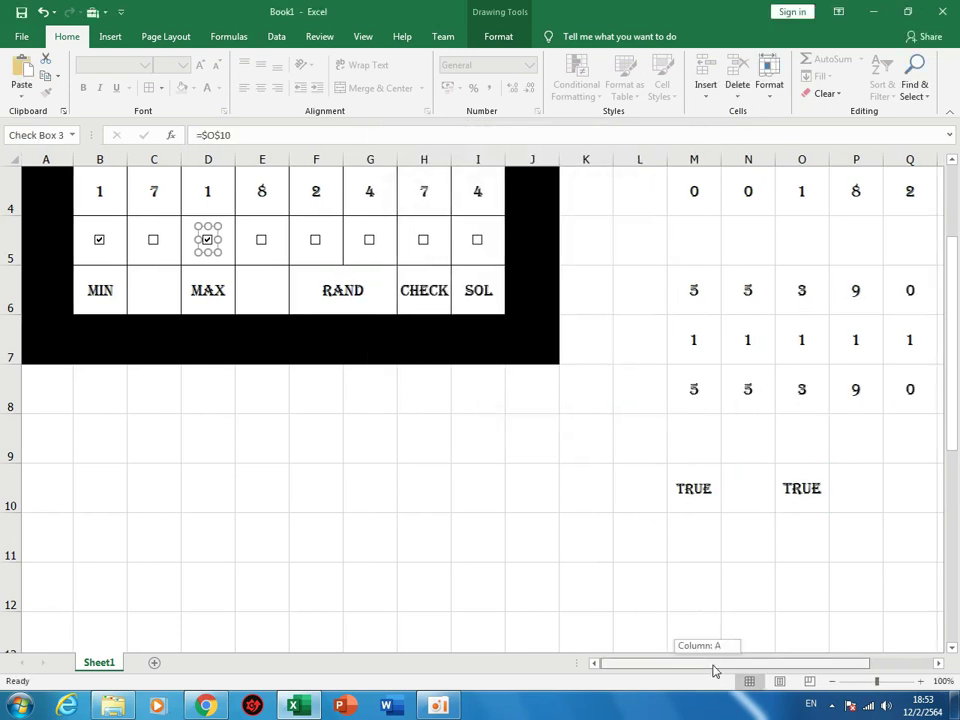
left_click_drag(713, 665, 763, 665)
Confirm the E5 tick box's cell link, then tick boxes E5 to I5 (unticking F5) to test the links.
right_click(103, 243)
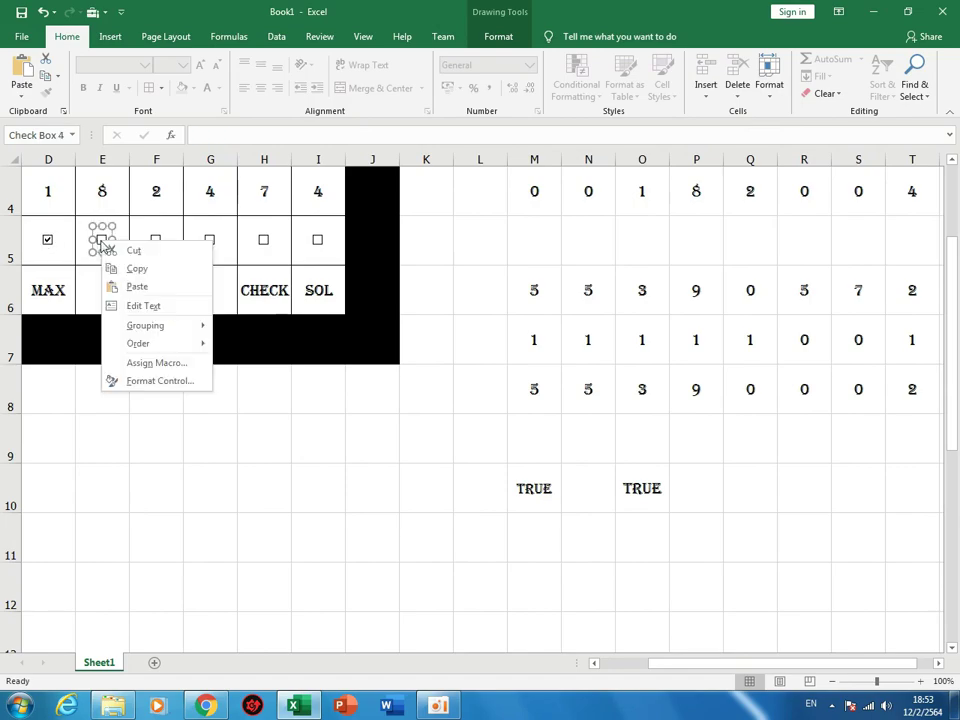
left_click(139, 381)
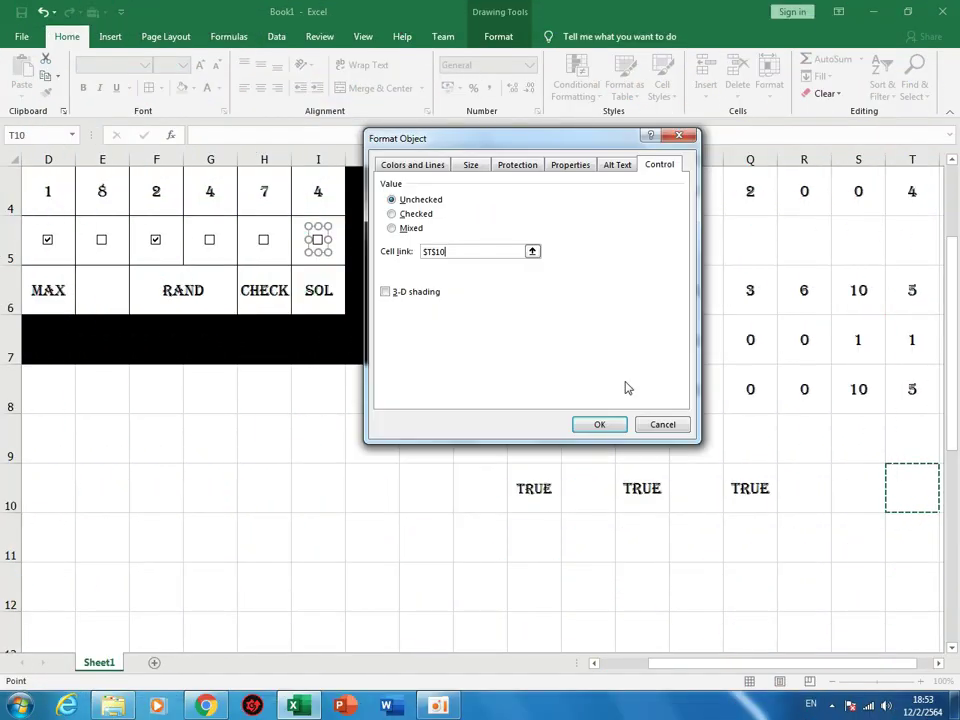
left_click(600, 424)
left_click(407, 420)
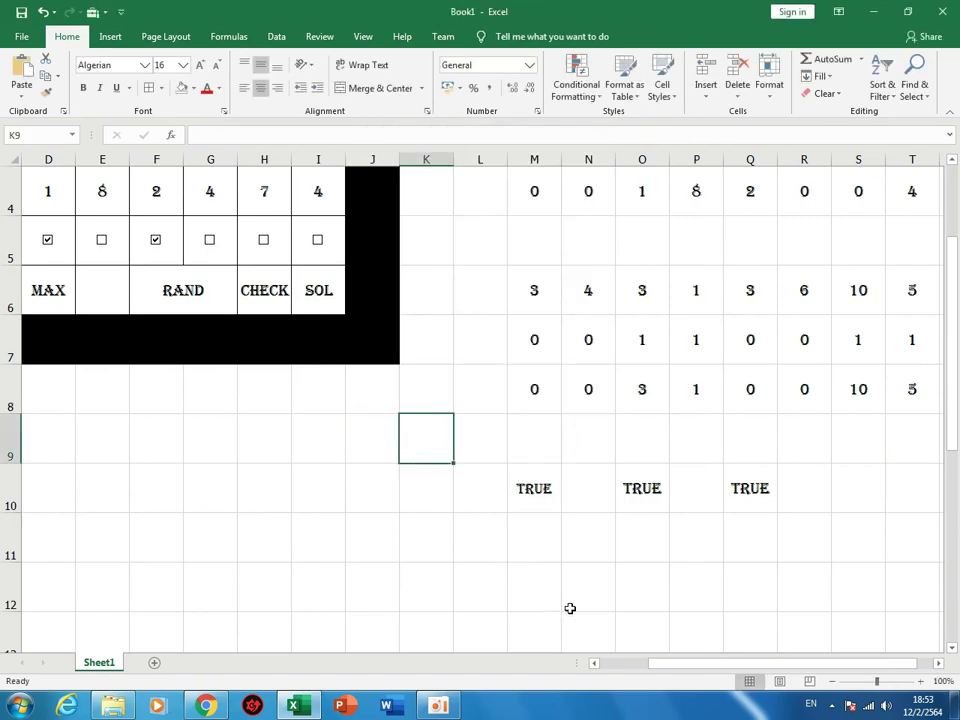
left_click(317, 245)
left_click(265, 245)
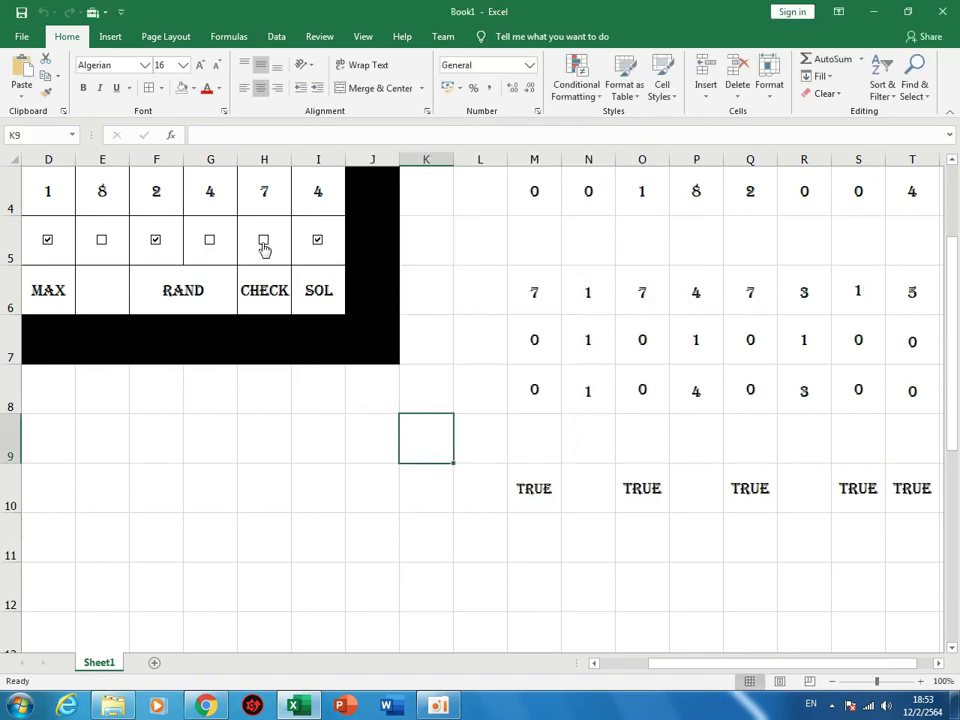
left_click(209, 240)
left_click(156, 240)
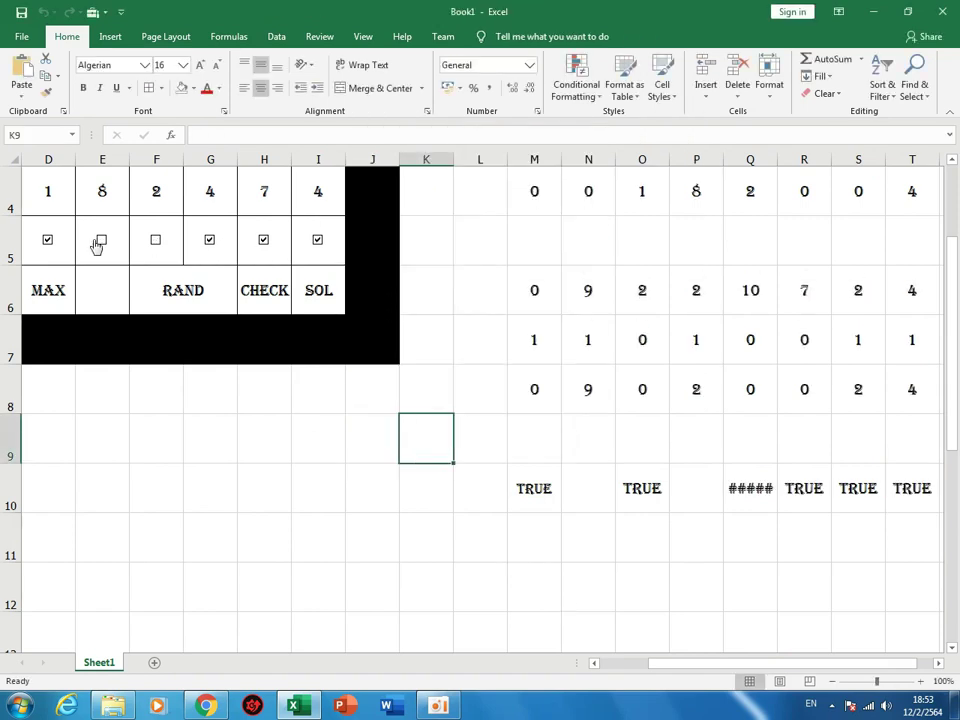
left_click(101, 241)
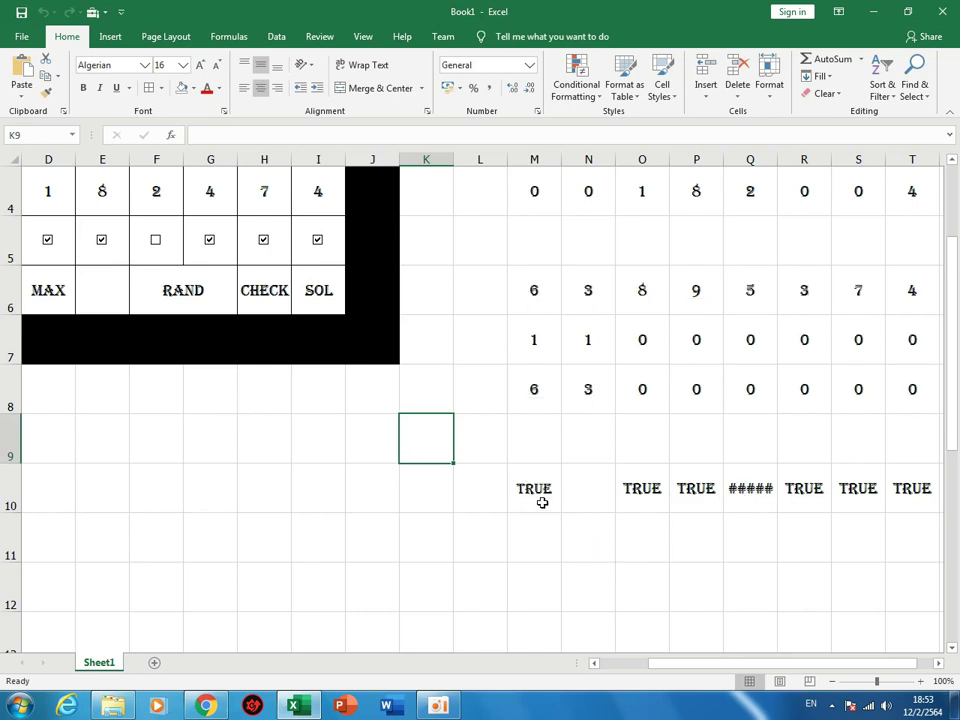
Set the row 10 results M10:T10 to font size 14.
left_click_drag(542, 503, 926, 488)
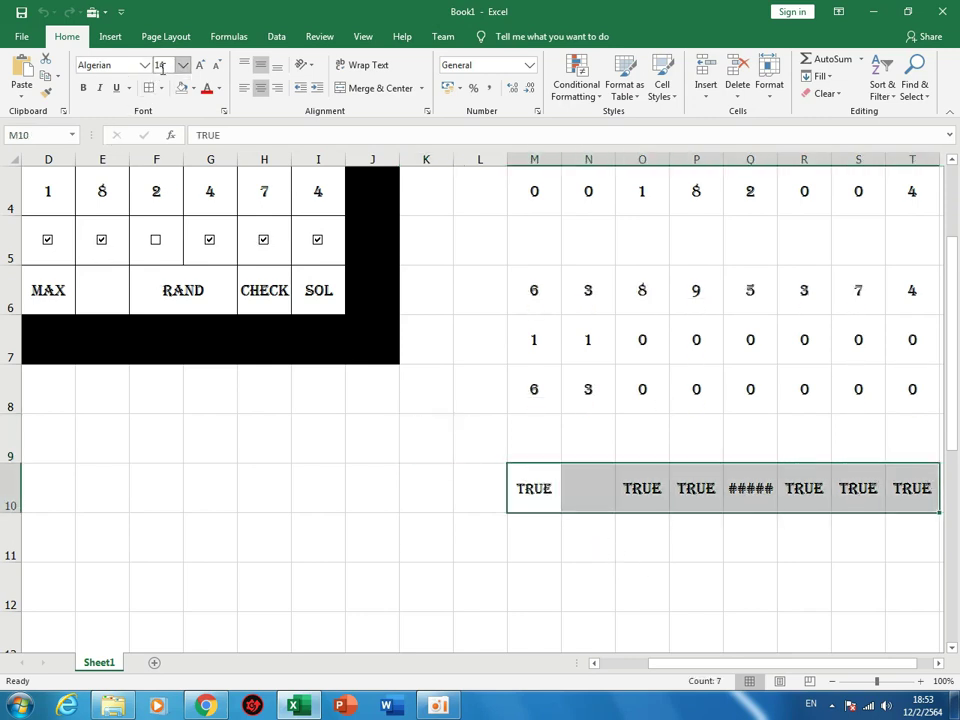
key("Return")
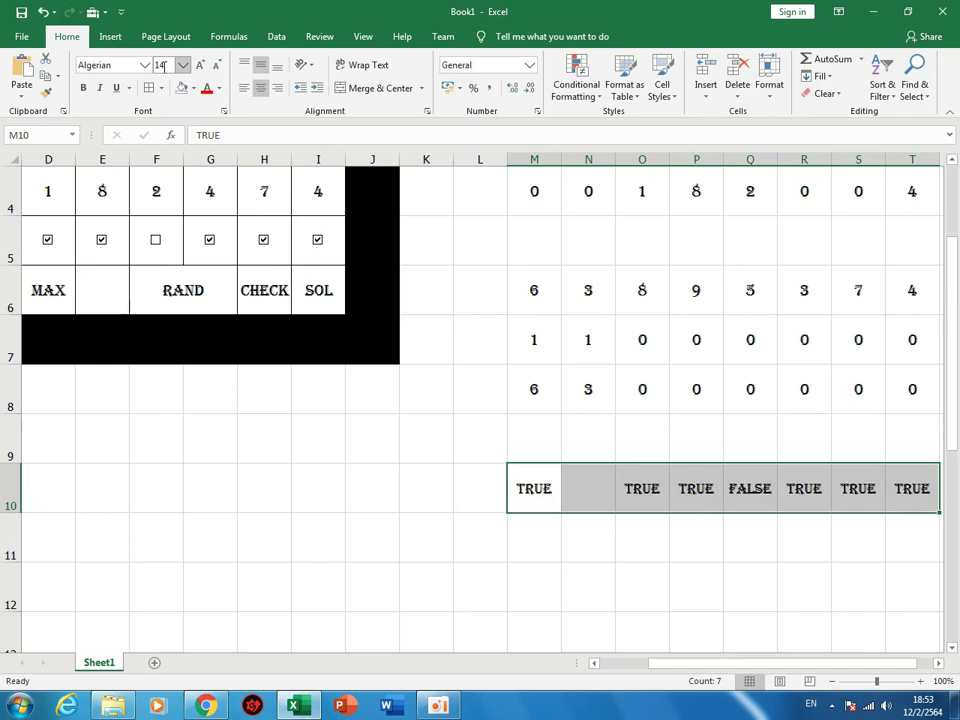
left_click(210, 388)
left_click(695, 665)
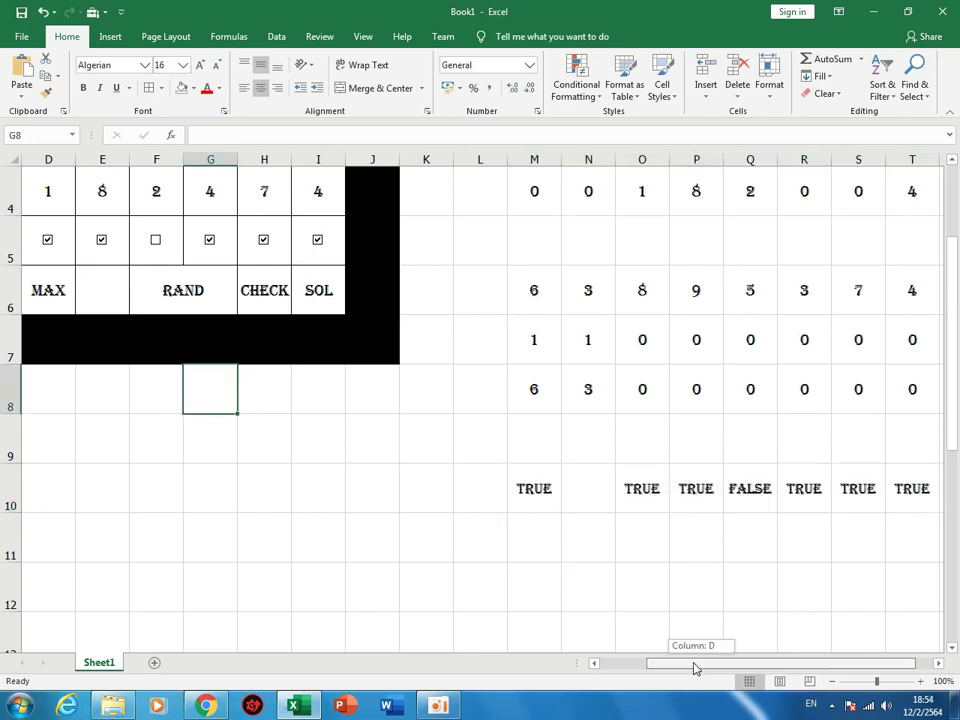
mouse_move(695, 665)
left_mouse_down()
mouse_move(648, 665)
mouse_move(700, 672)
left_mouse_up()
Enter the formula =M2*M10 in M11.
left_click(490, 527)
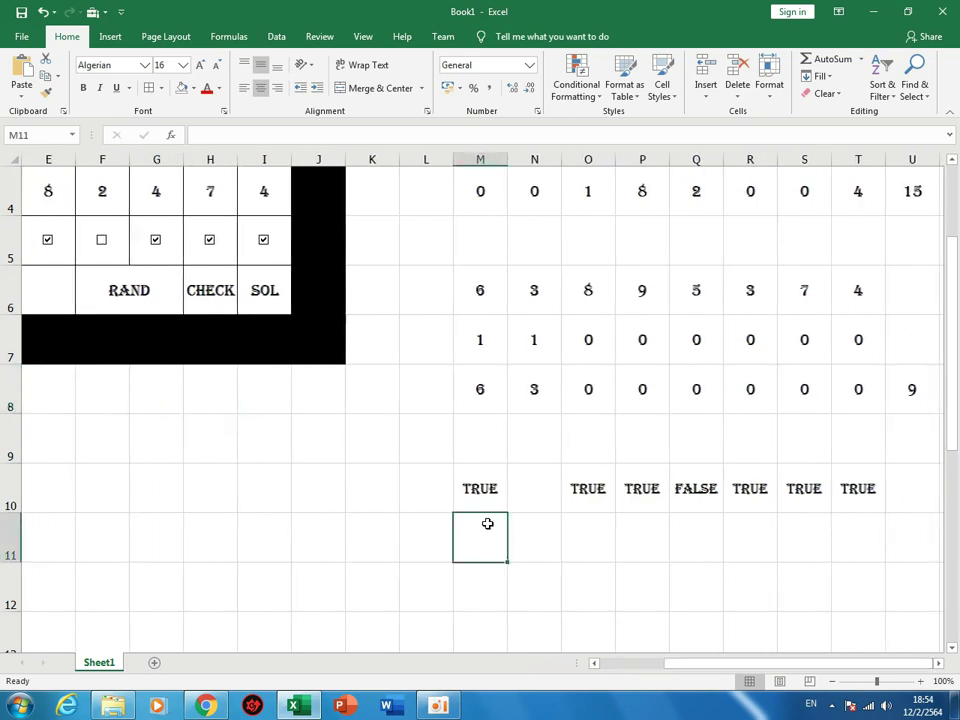
type("=")
left_click_drag(953, 448, 945, 395)
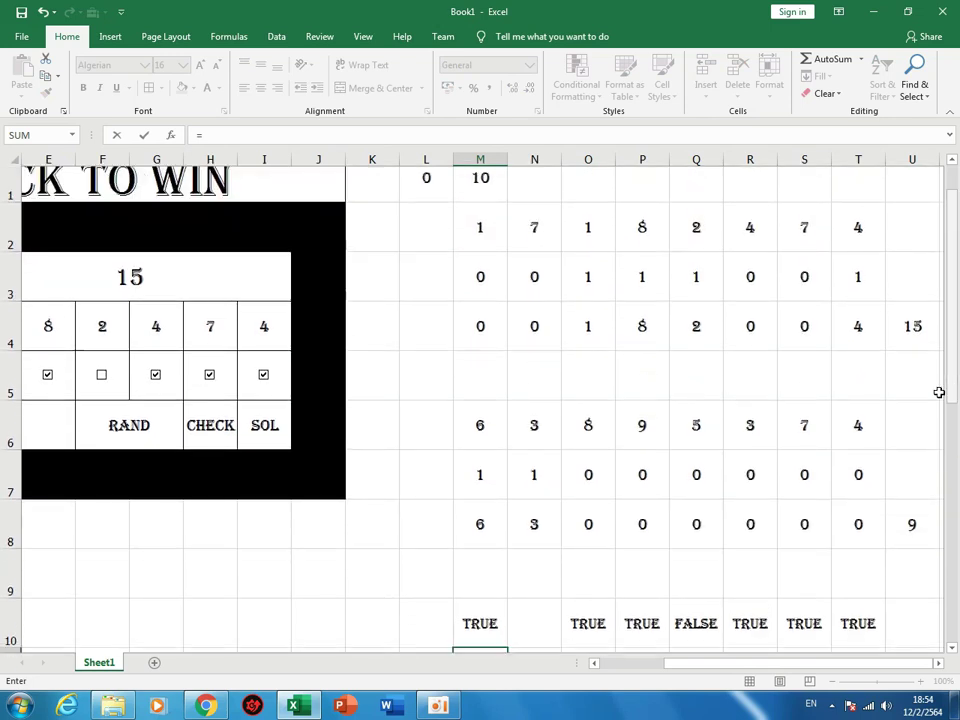
left_click(497, 190)
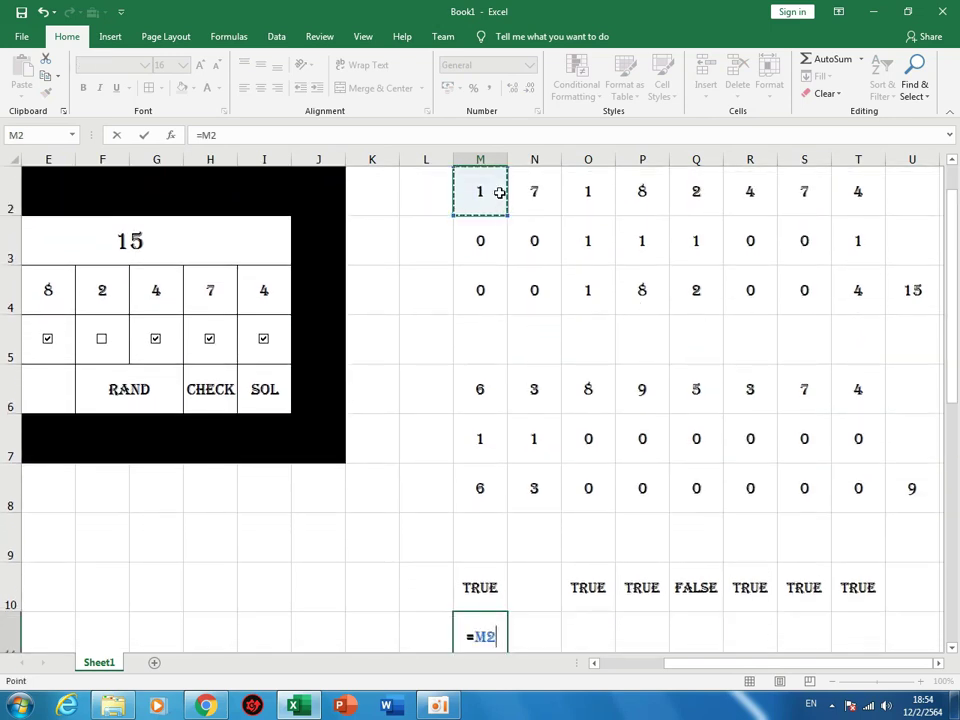
type("*")
left_click(484, 600)
key("Return")
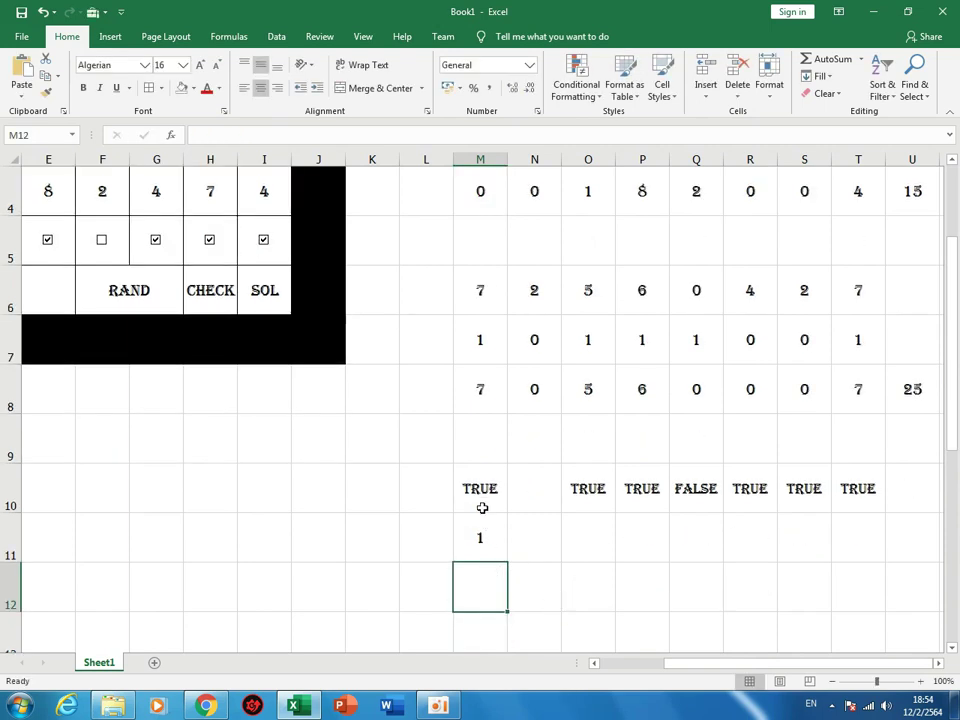
left_click(482, 504)
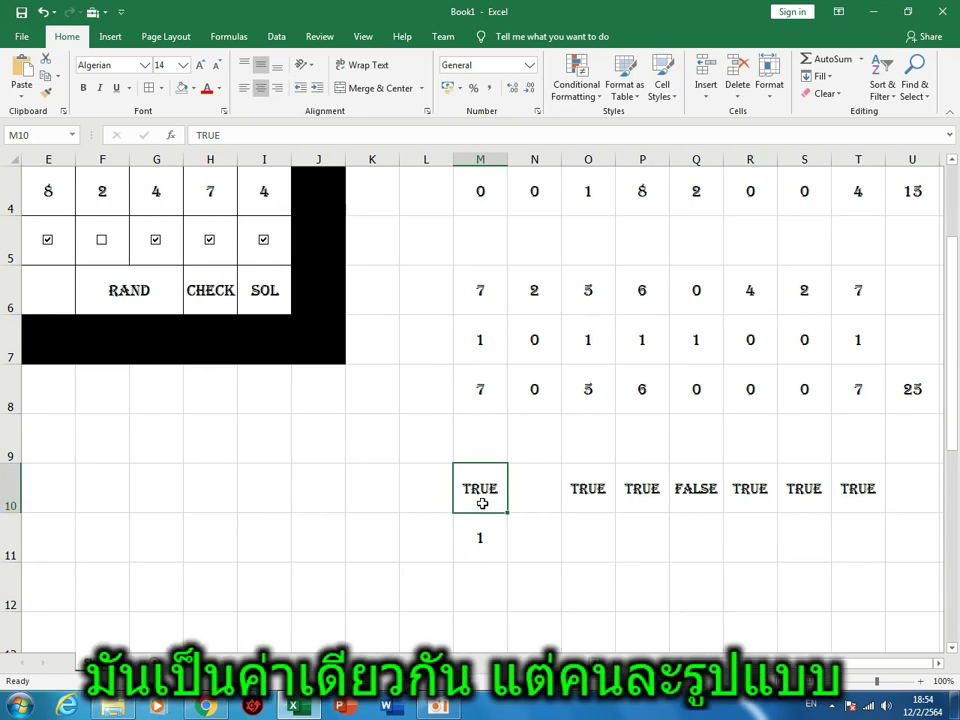
Fill the M11 formula across to T11 and total it in U11 with =SUM(M11:T11).
left_click(497, 555)
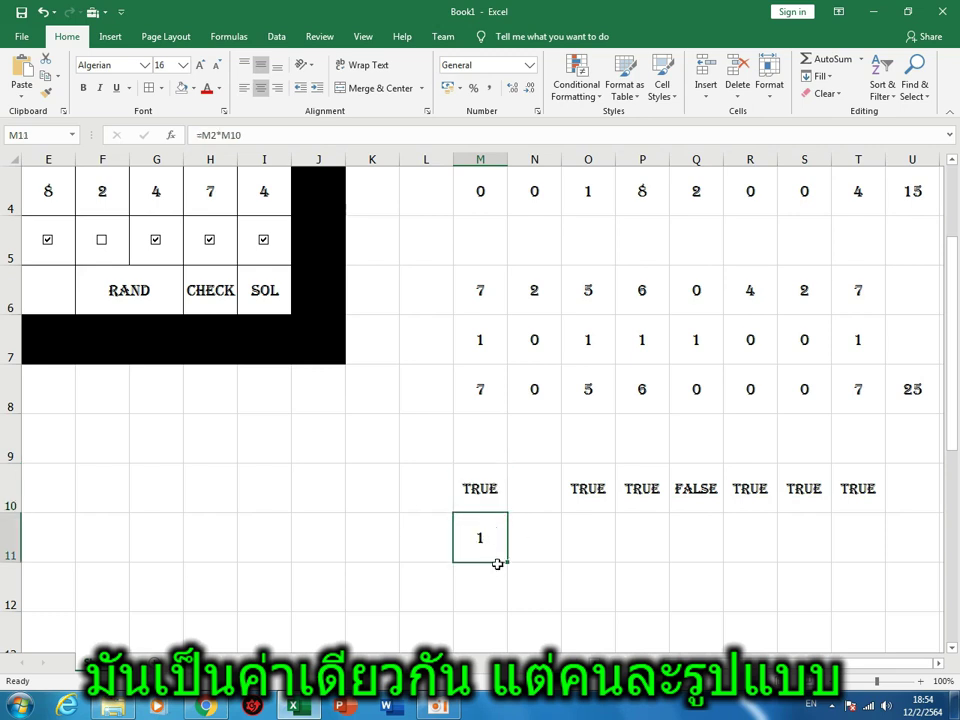
left_click_drag(507, 562, 877, 550)
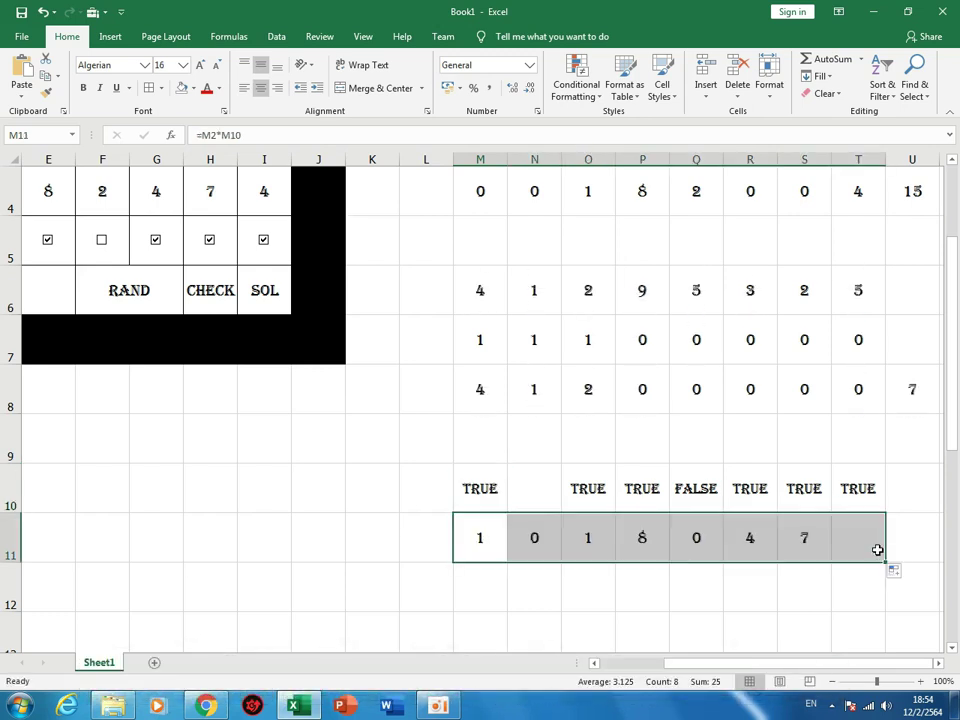
left_click(903, 539)
type("=")
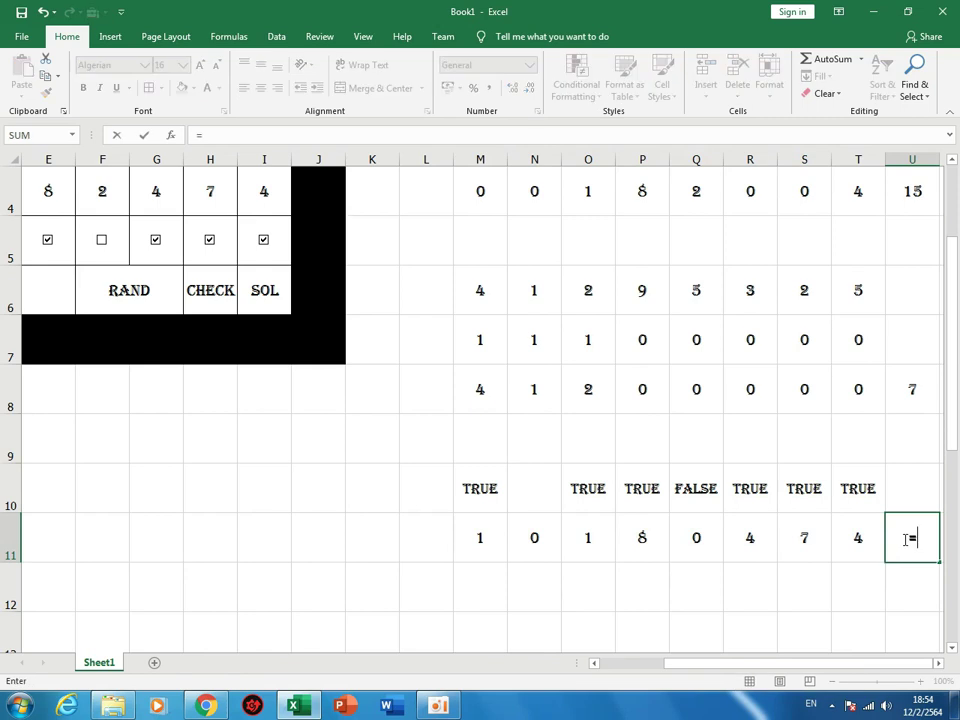
type("sum(")
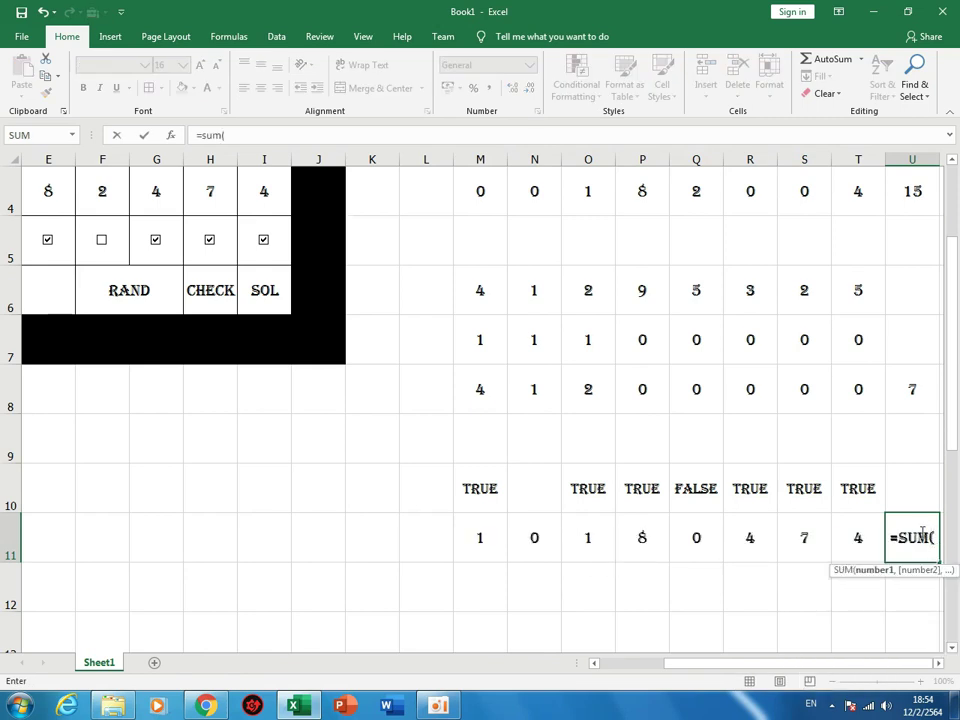
left_click_drag(857, 537, 493, 539)
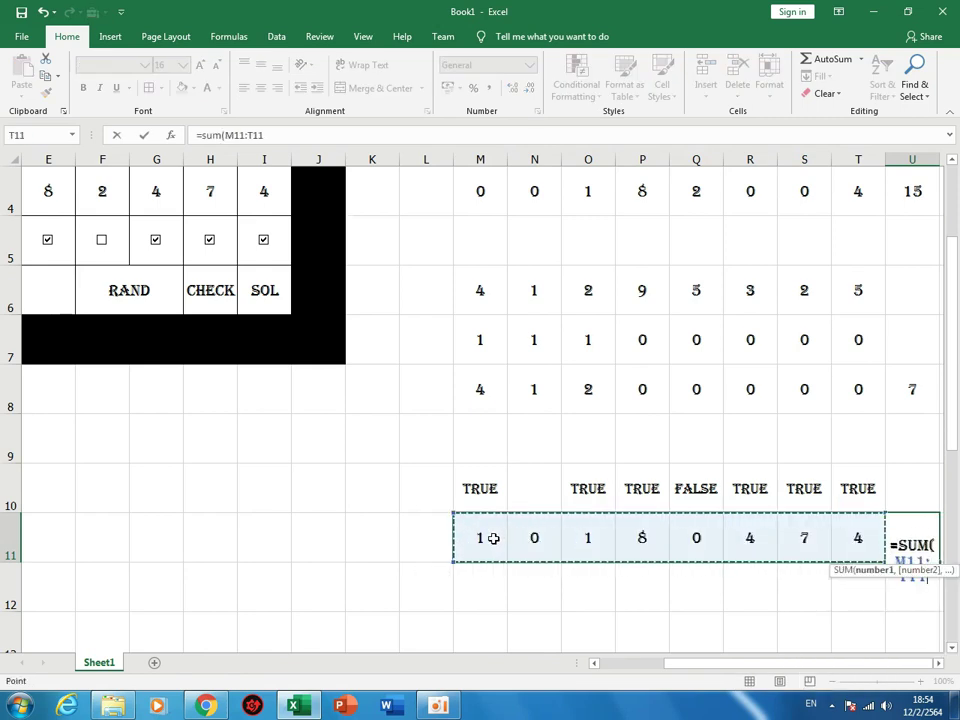
type(")")
key("Return")
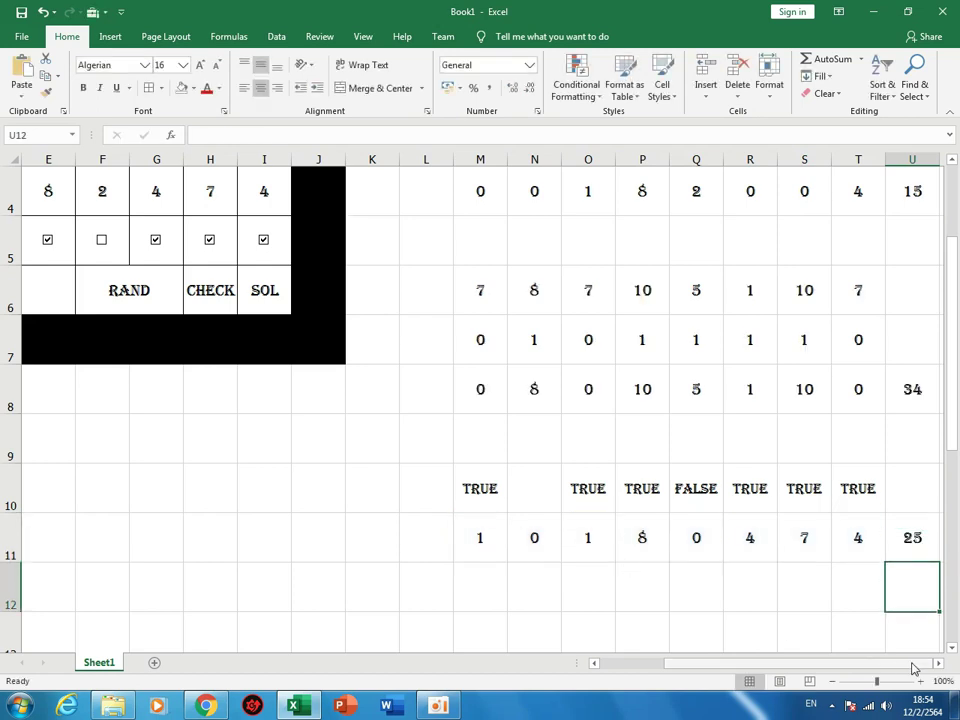
left_click_drag(875, 667, 720, 673)
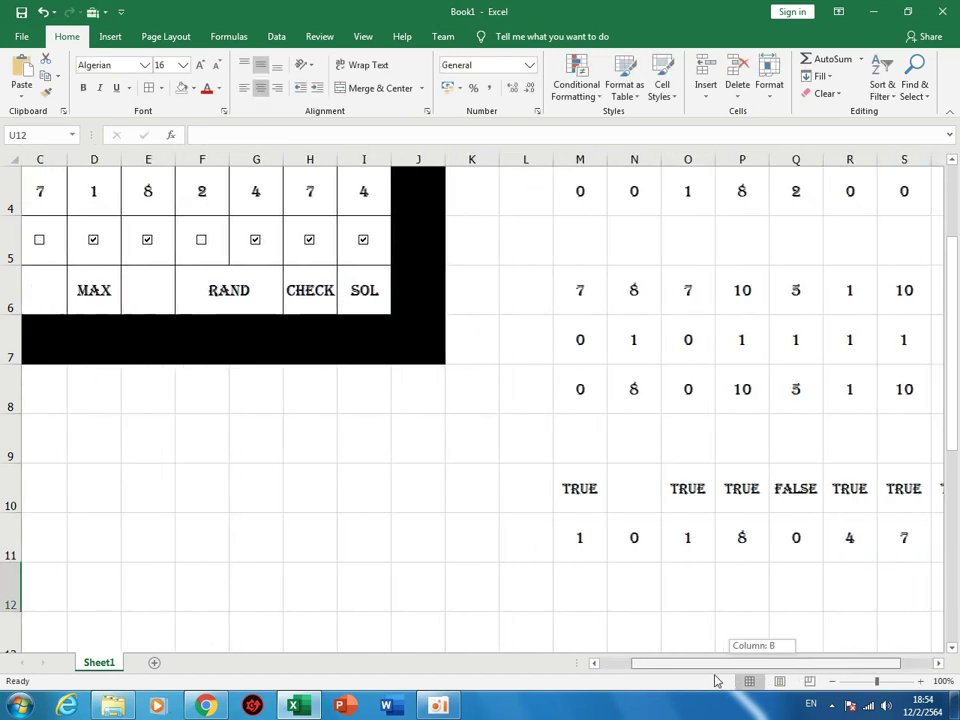
scroll(542, 542, "up", 1)
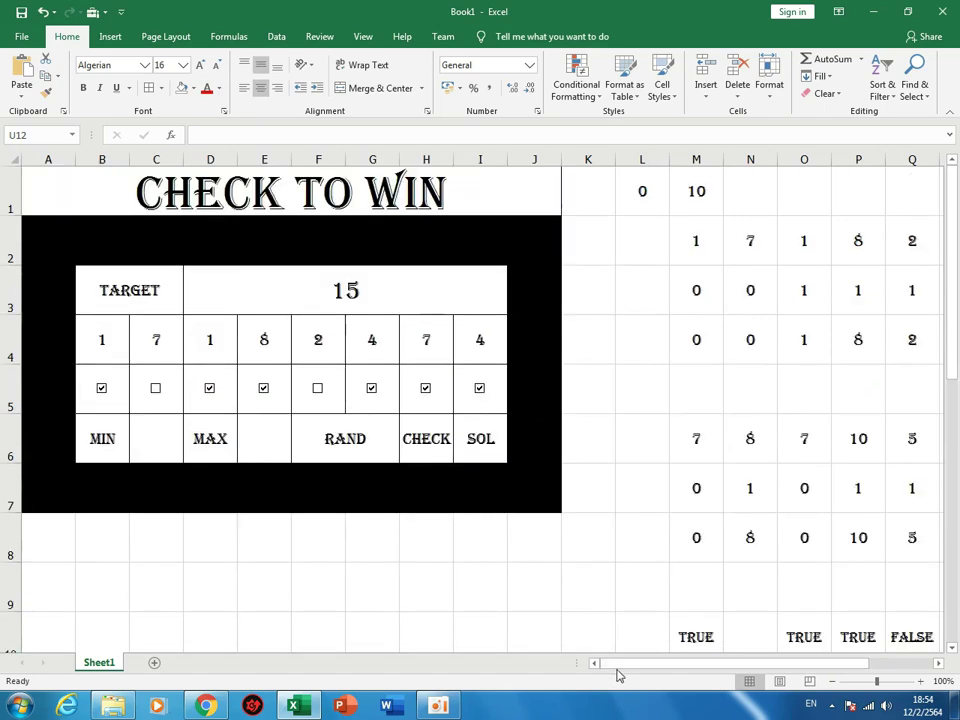
left_click_drag(618, 676, 724, 671)
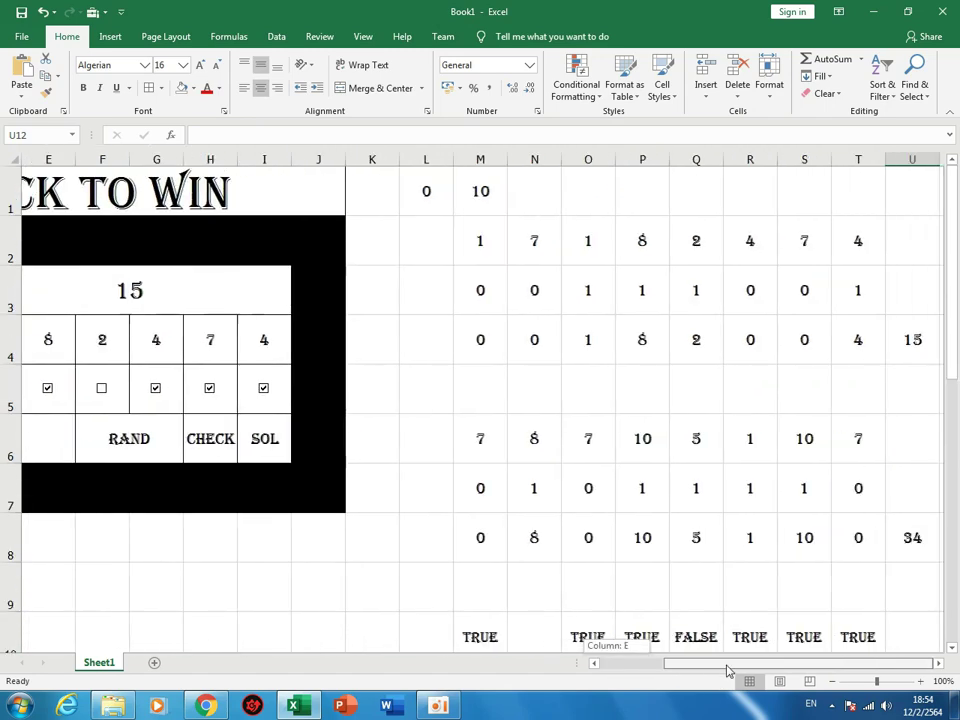
scroll(830, 575, "down", 1)
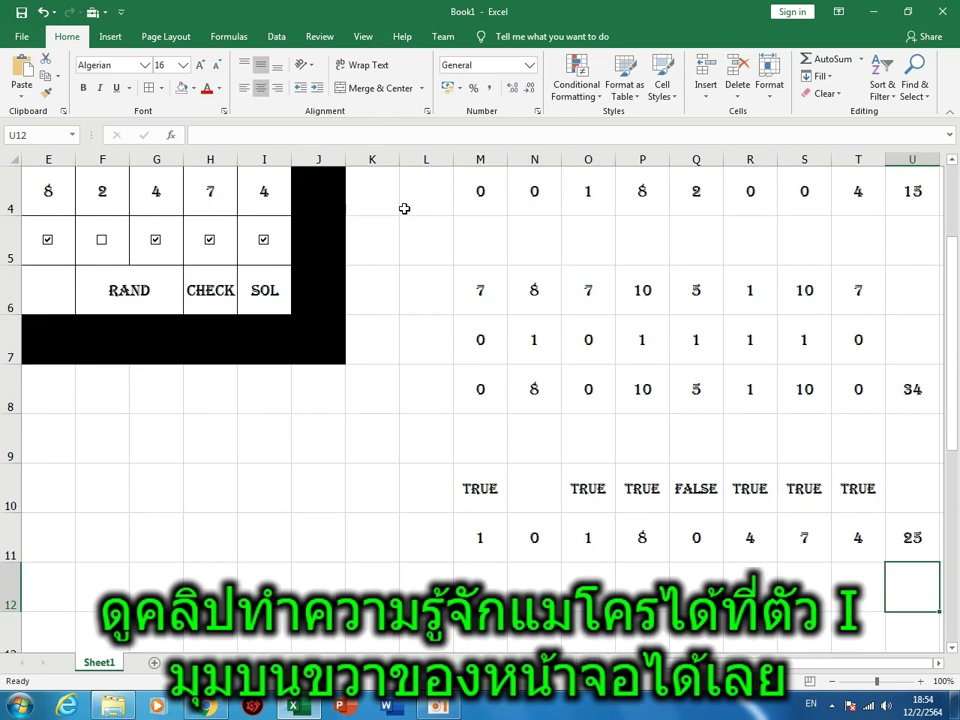
Start recording a new macro named 'checking'.
left_click(363, 36)
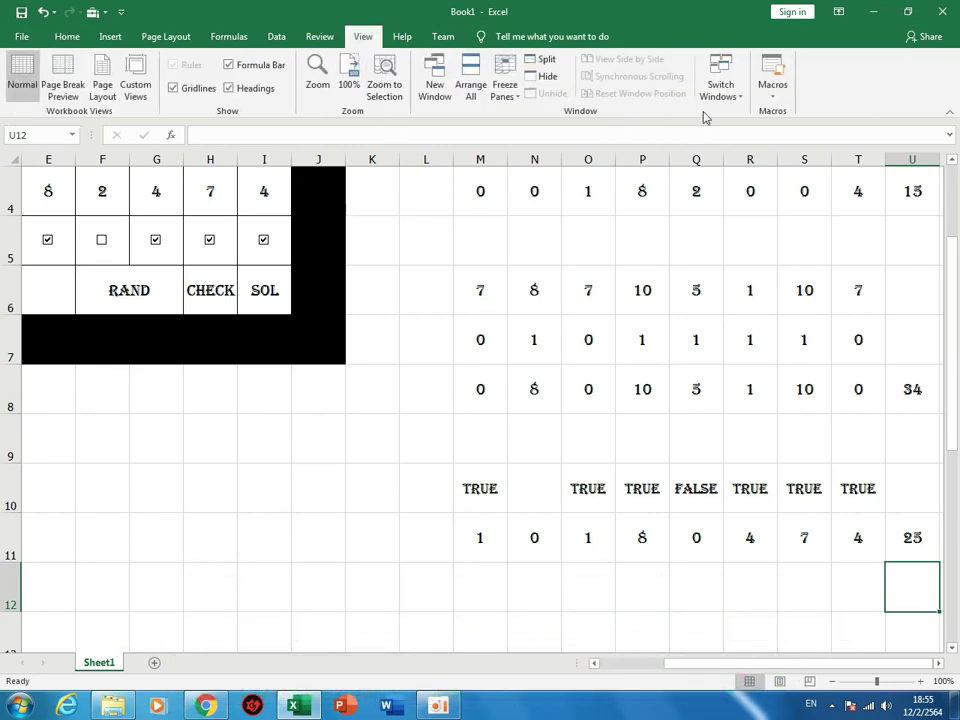
left_click(783, 97)
left_click(790, 134)
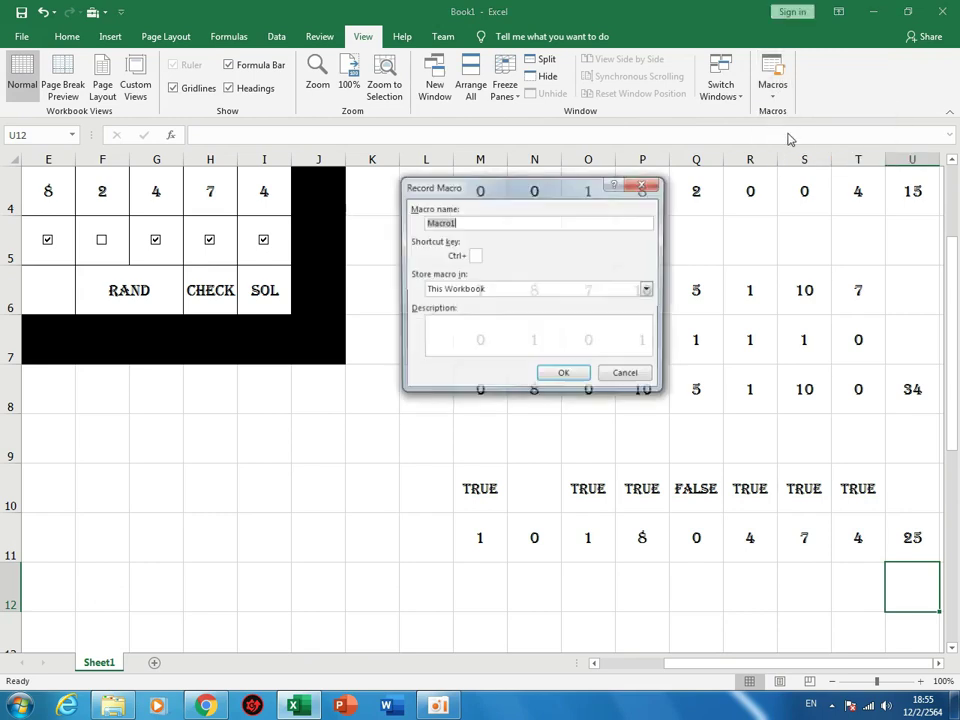
type("checking")
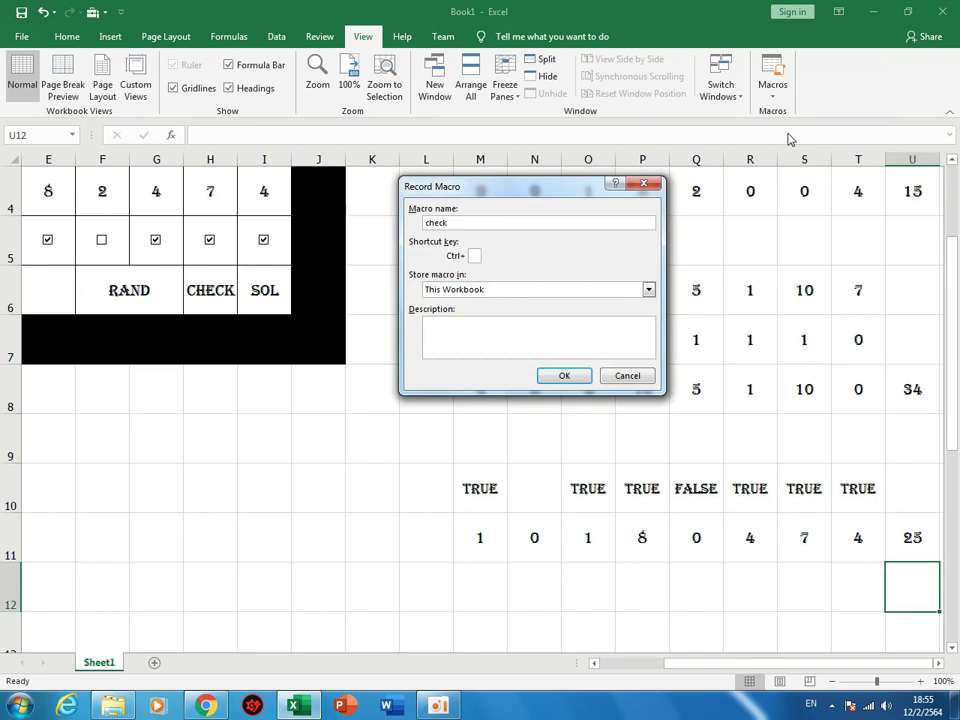
left_click(564, 376)
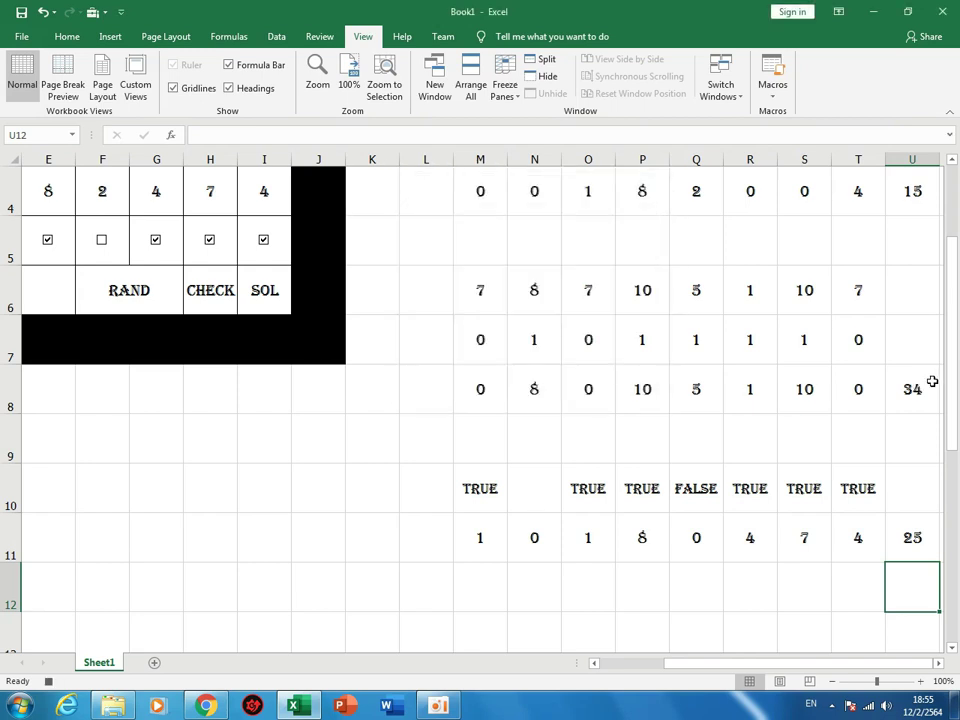
left_click_drag(953, 380, 953, 366)
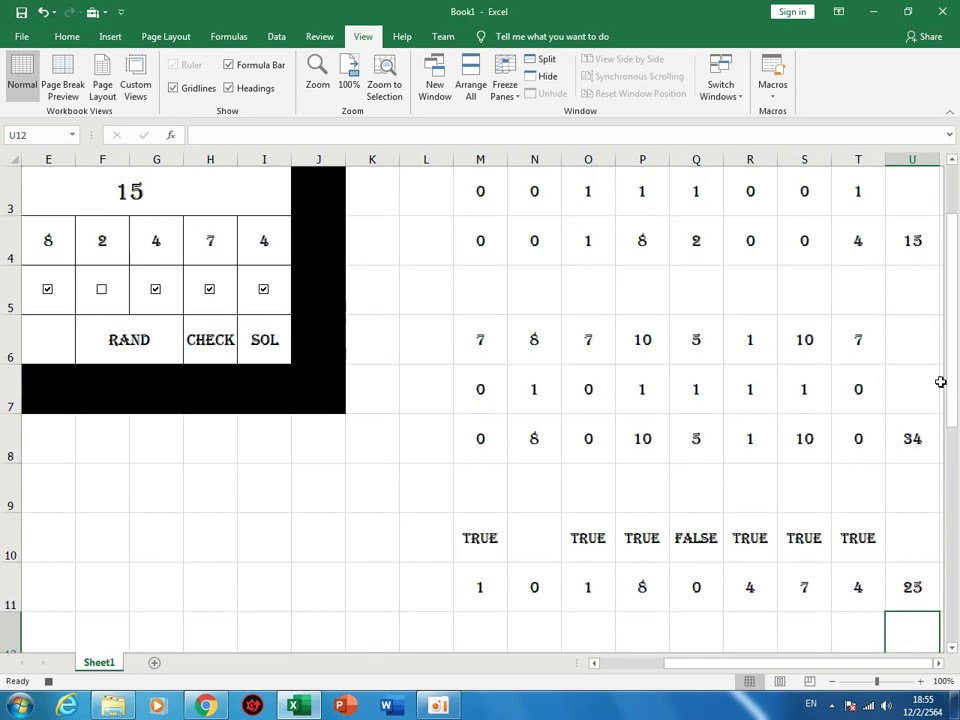
Copy the total from U11 and target U3 for pasting.
left_click(911, 594)
right_click(911, 594)
left_click(793, 311)
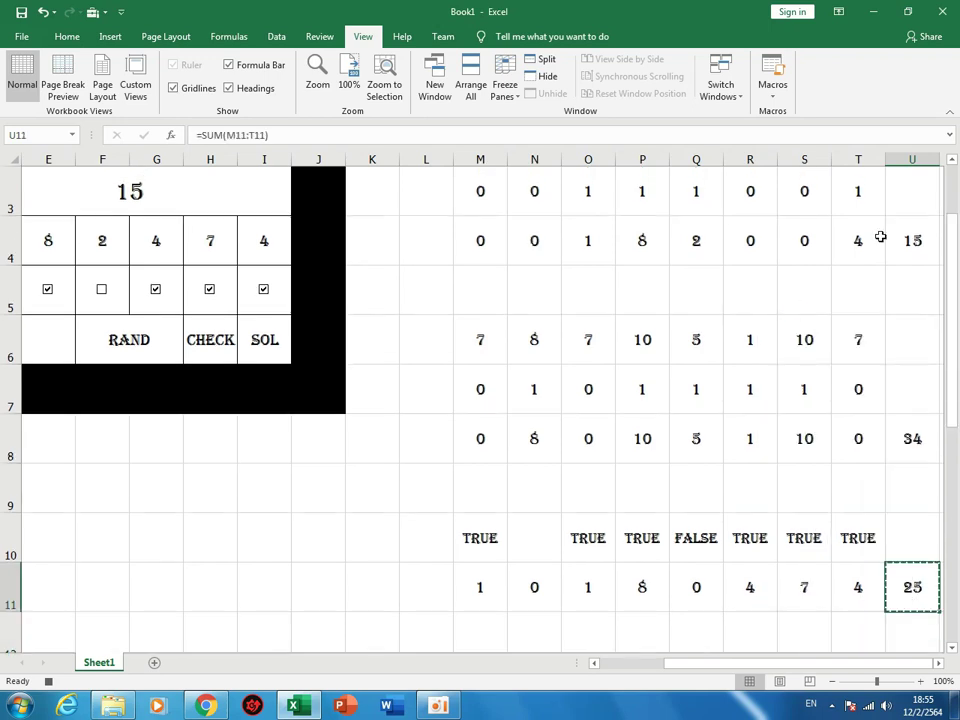
left_click(905, 197)
right_click(905, 197)
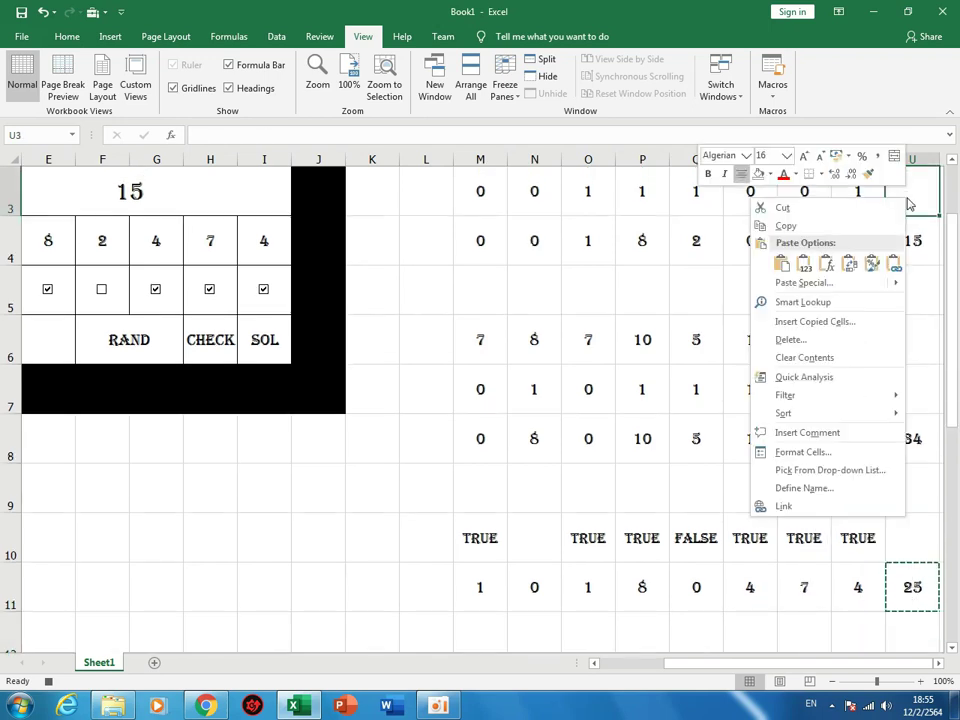
Paste U11's total into U3 as the value 25, then select the black border cells along row 2.
left_click(804, 264)
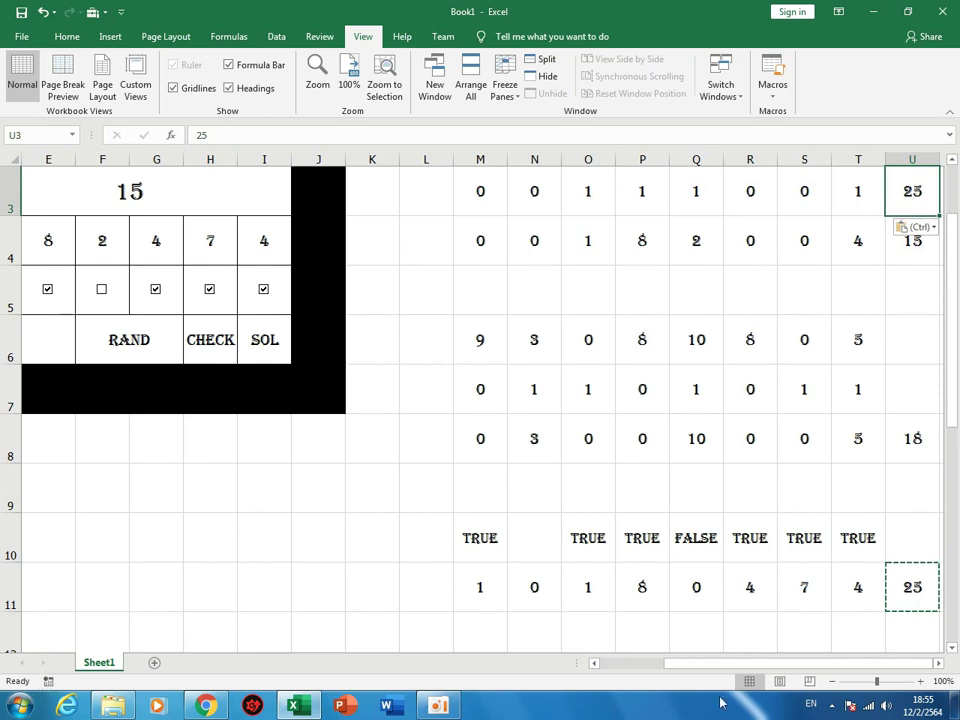
left_click_drag(714, 671, 626, 671)
scroll(448, 566, "up", 1)
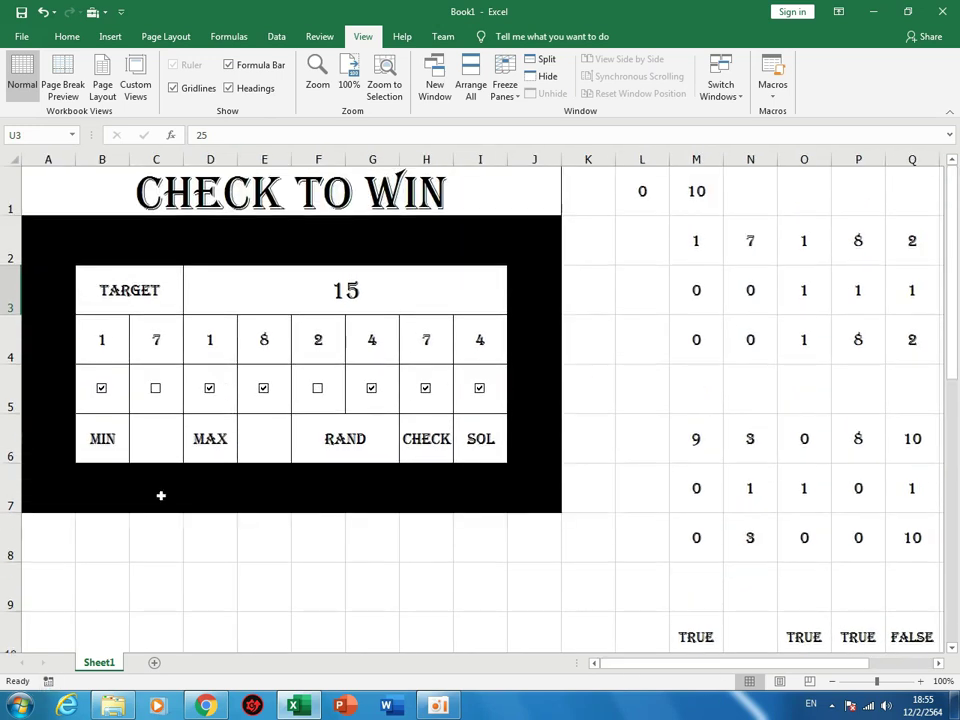
left_click_drag(71, 491, 530, 491)
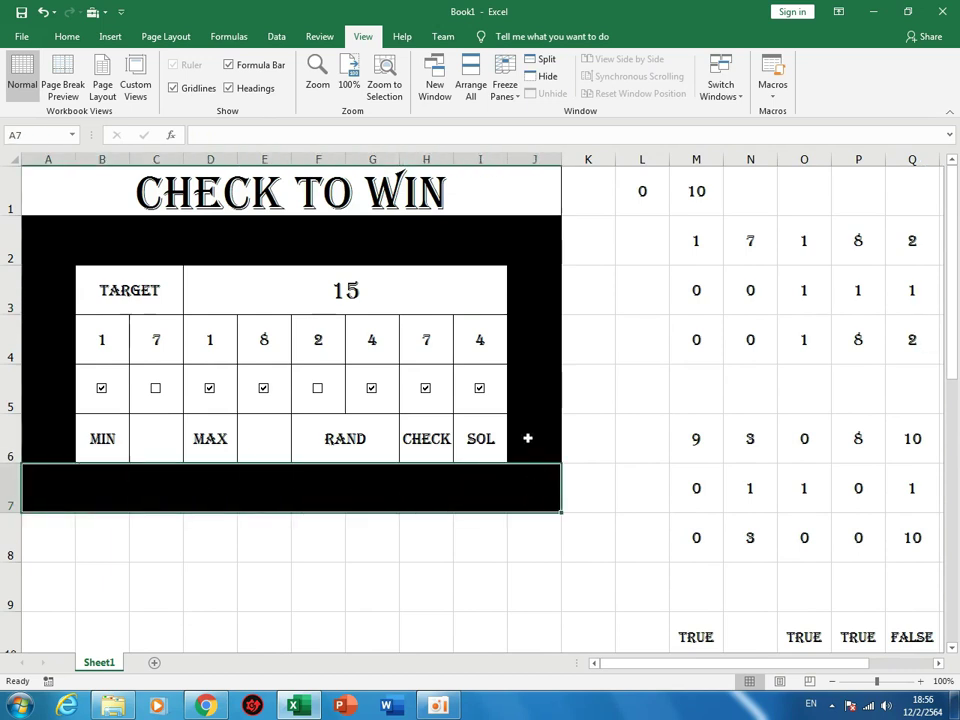
mouse_move(491, 249)
left_mouse_down()
mouse_move(77, 253)
mouse_move(47, 349)
left_mouse_up()
Create a new formula-based conditional formatting rule =$U$3=$U$4.
left_click(68, 36)
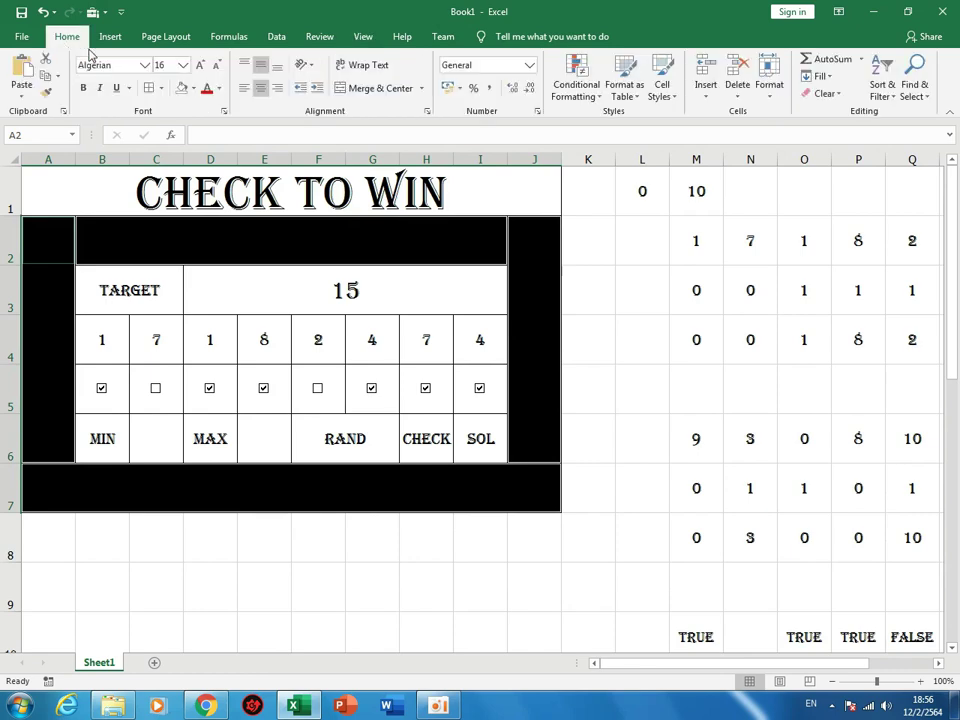
left_click(576, 78)
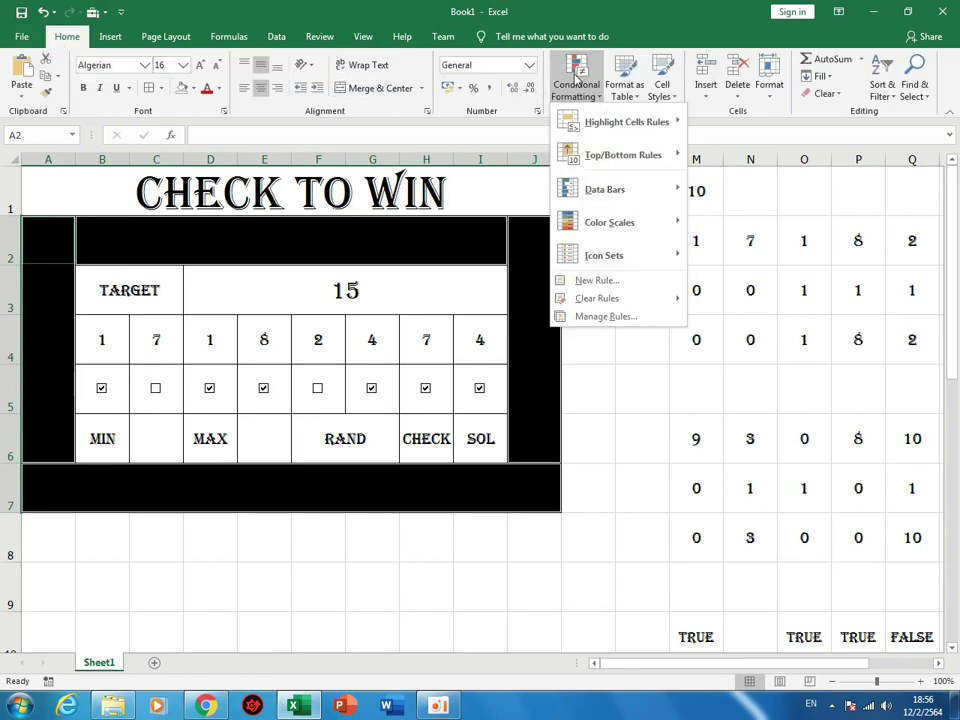
left_click(577, 280)
left_click(448, 273)
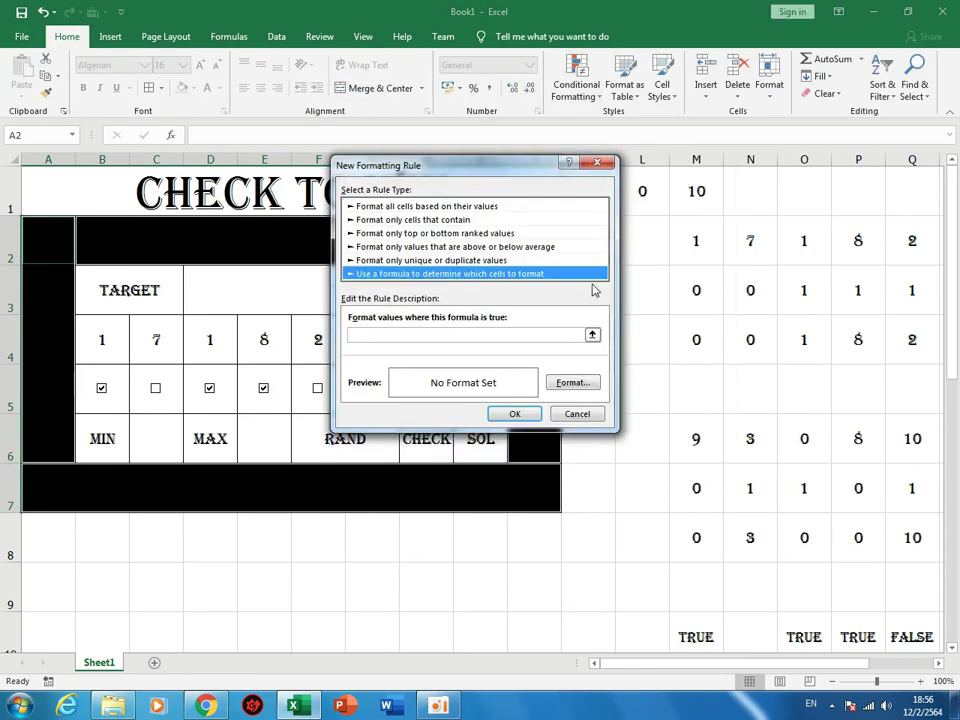
left_click(592, 334)
mouse_move(697, 669)
left_mouse_down()
mouse_move(775, 667)
mouse_move(877, 584)
left_mouse_up()
left_click(912, 290)
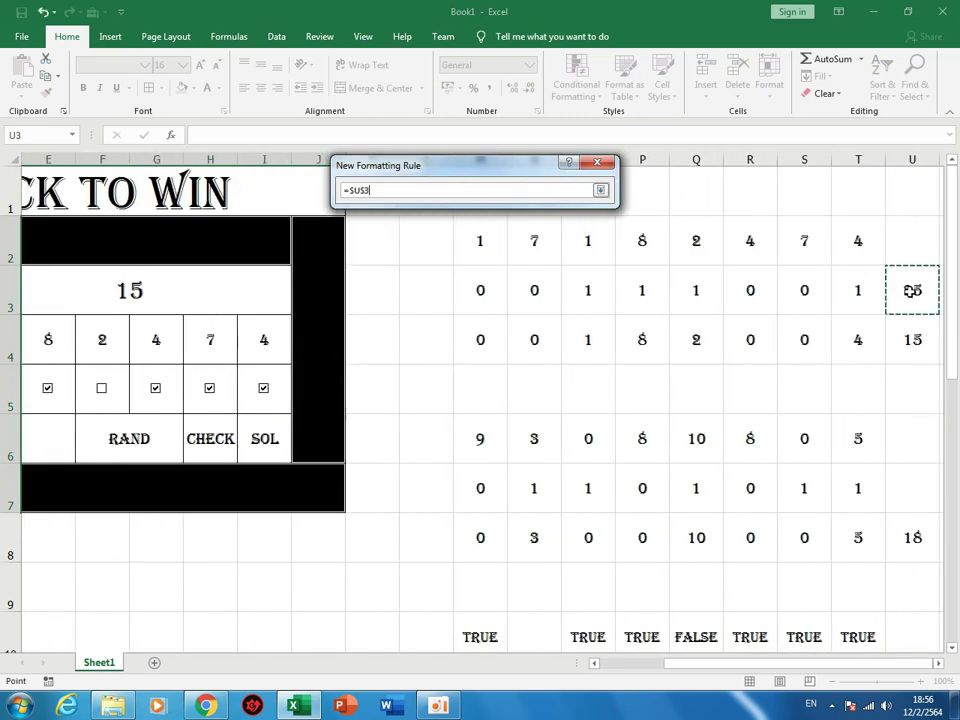
type("=")
left_click(913, 339)
key("Return")
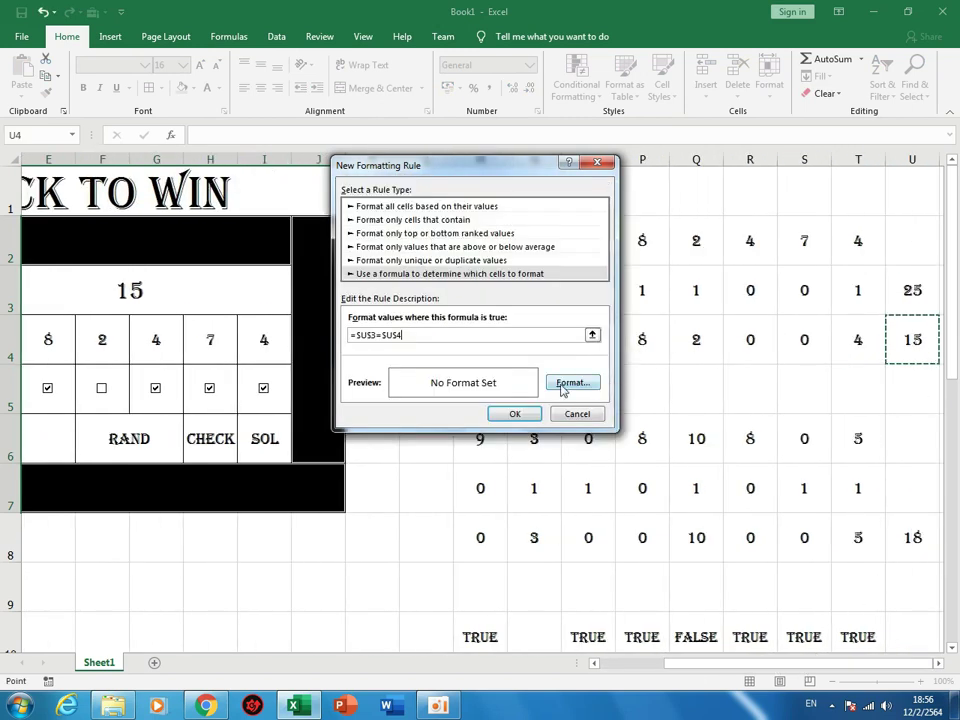
Give the rule a green fill and save it.
left_click(574, 381)
left_click(484, 127)
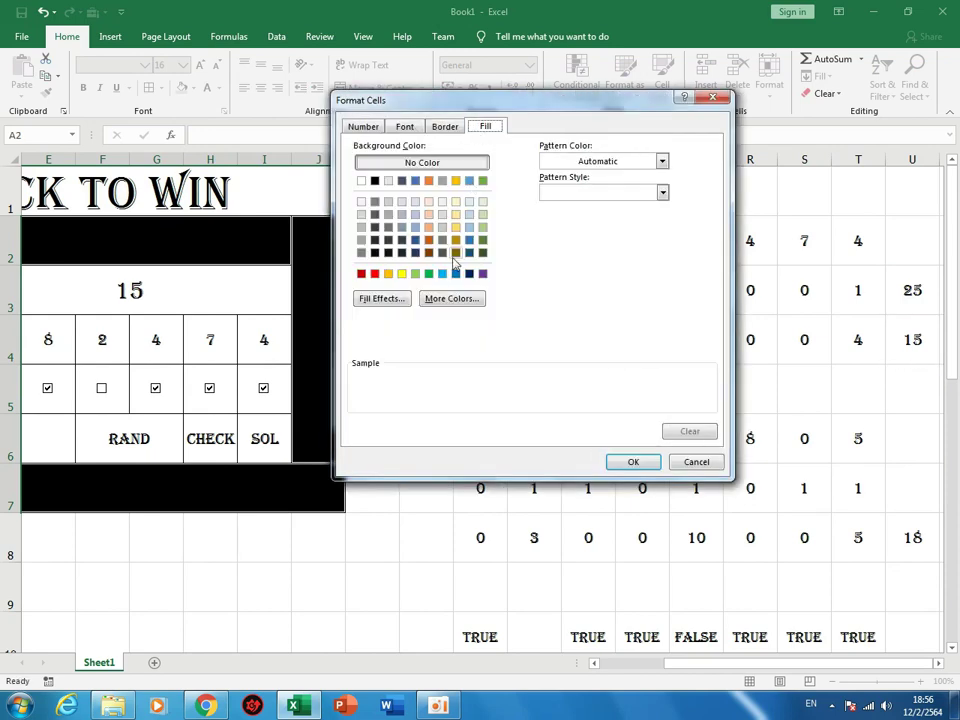
left_click(442, 273)
left_click(428, 273)
left_click(634, 462)
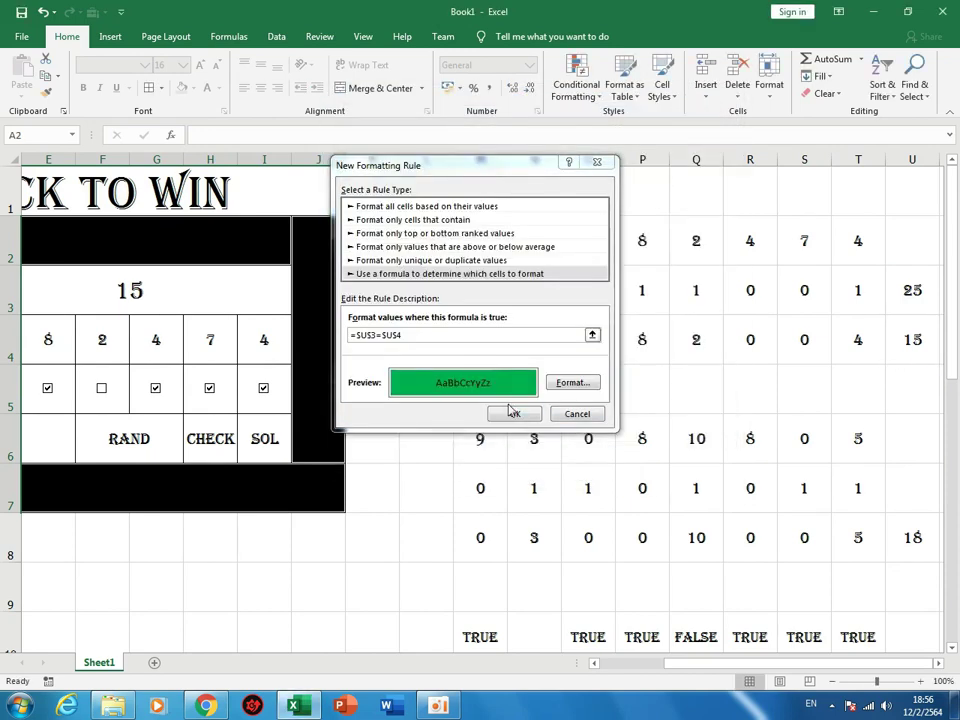
left_click(514, 414)
Create a second formula rule =NOT($U$3=$U$4).
left_click(572, 84)
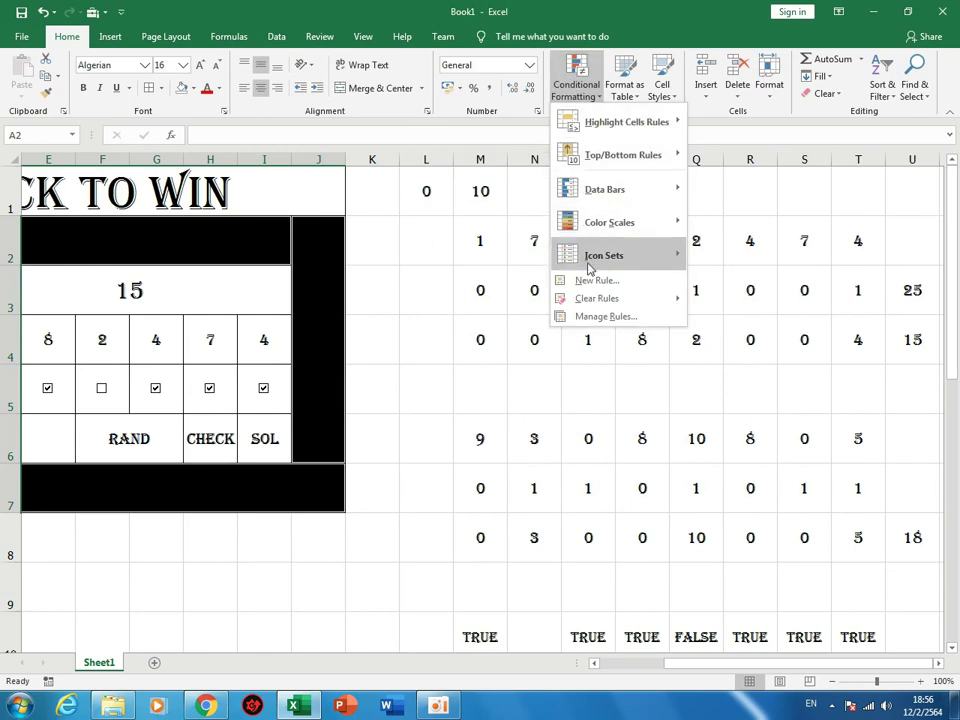
left_click(591, 279)
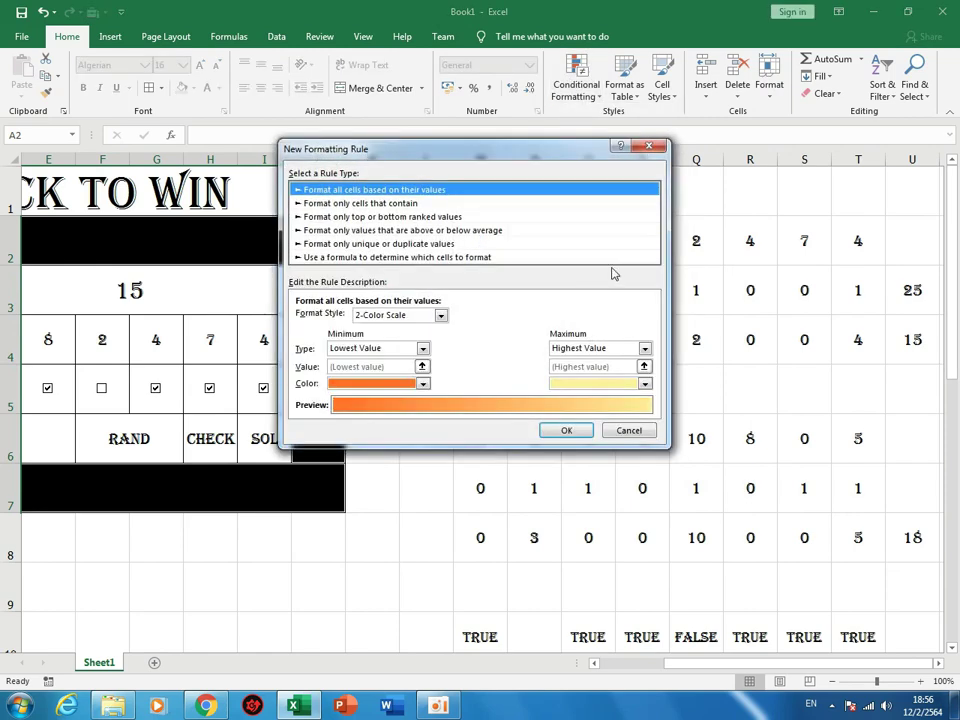
left_click(612, 258)
left_click(540, 318)
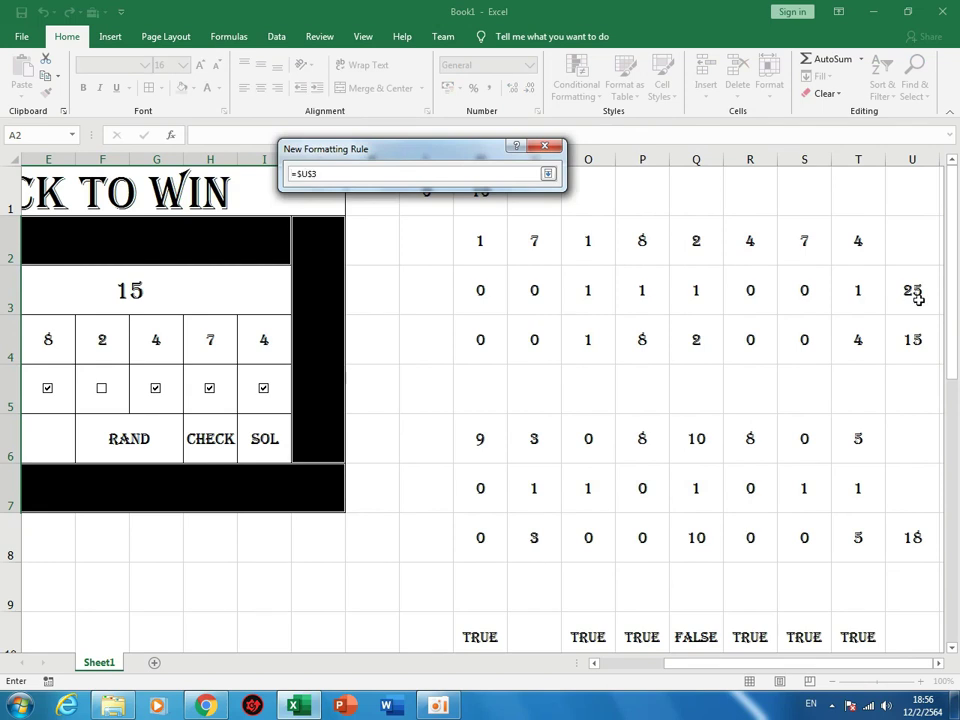
left_click(918, 298)
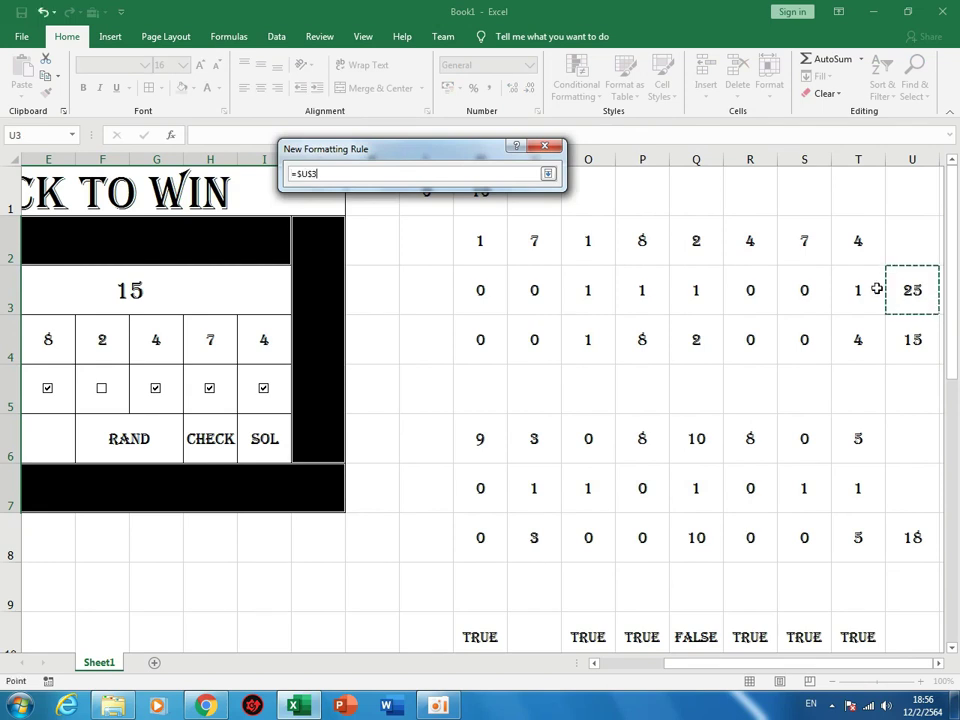
left_click(298, 174)
type("not(")
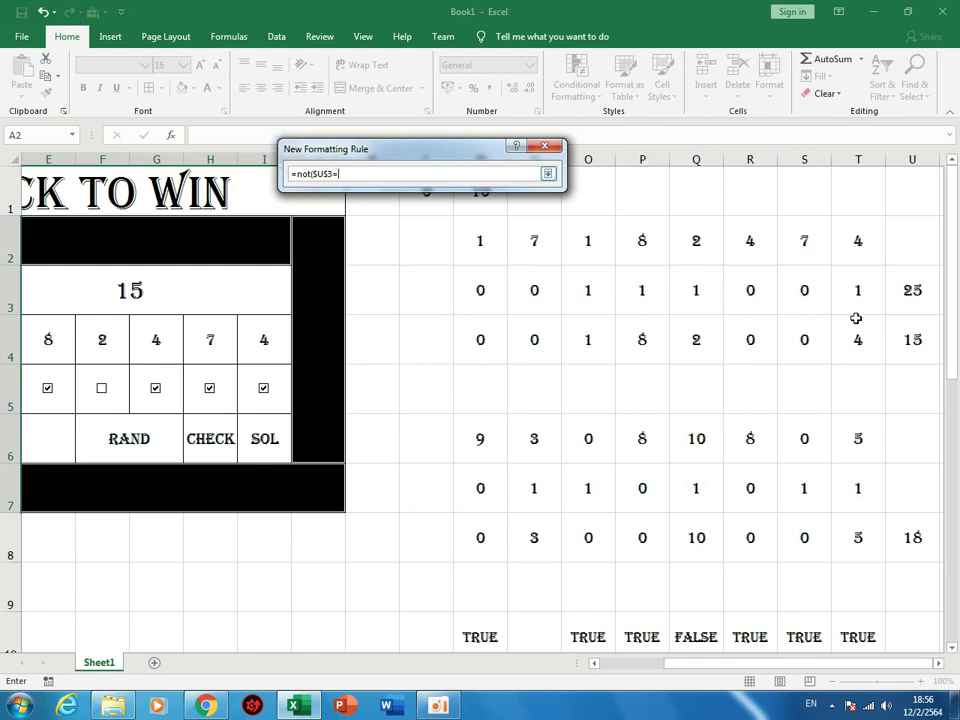
left_click(912, 340)
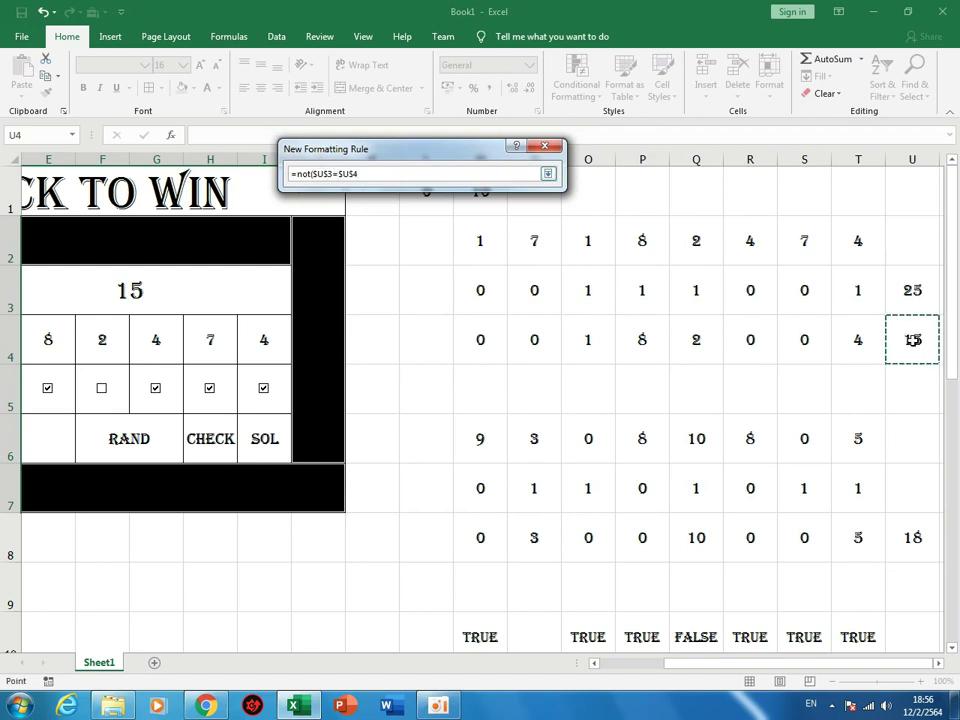
type(")")
Give the mismatch rule a red fill and save it.
left_click(548, 174)
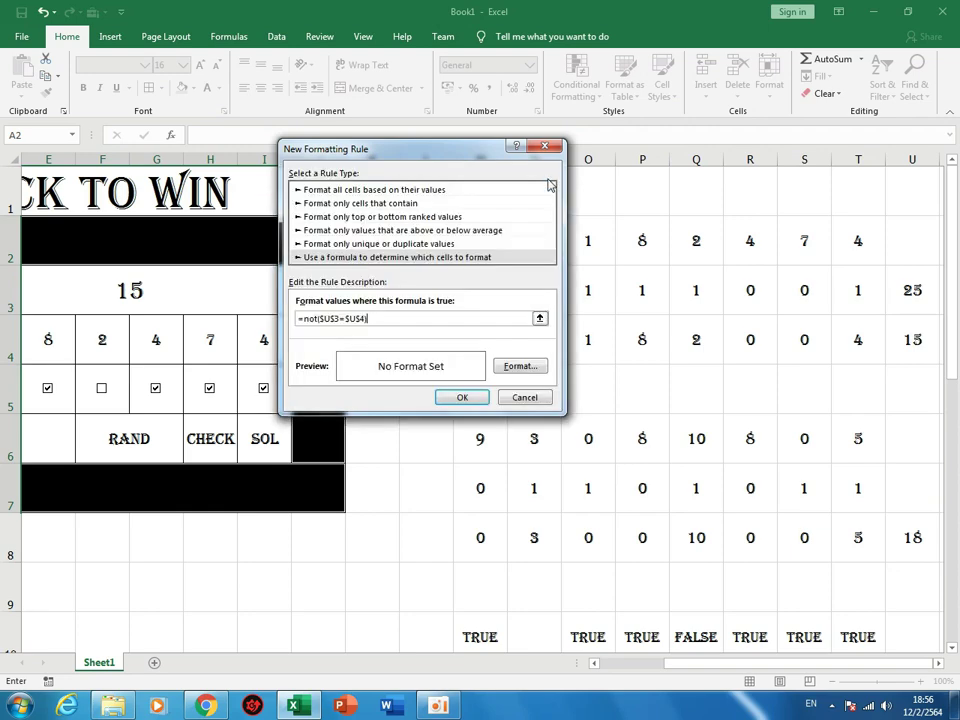
left_click(525, 364)
left_click(320, 260)
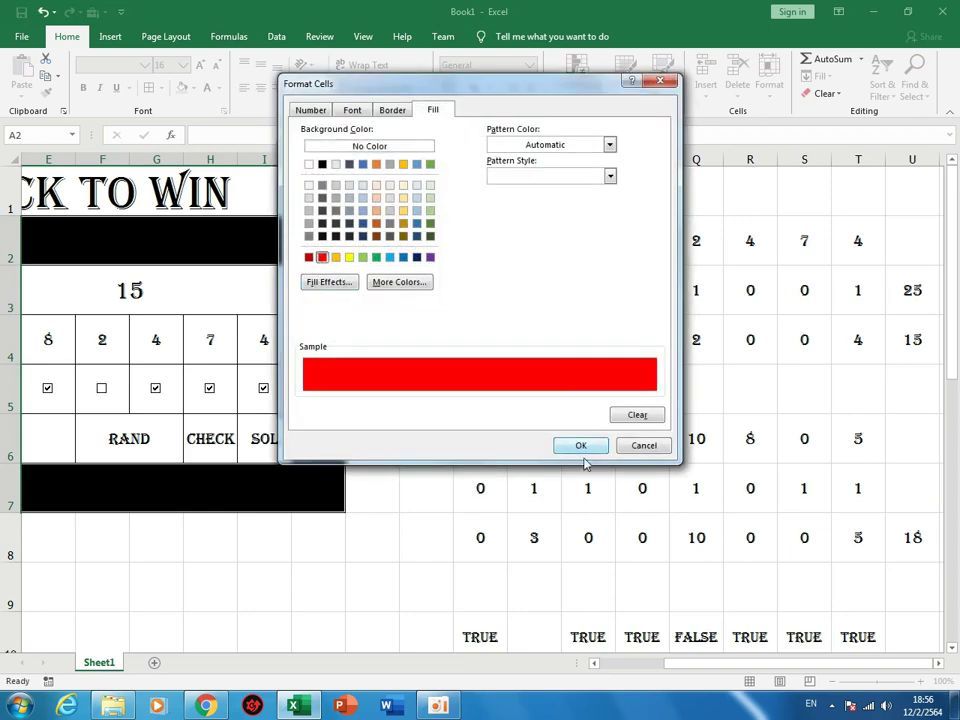
left_click(579, 445)
left_click(462, 397)
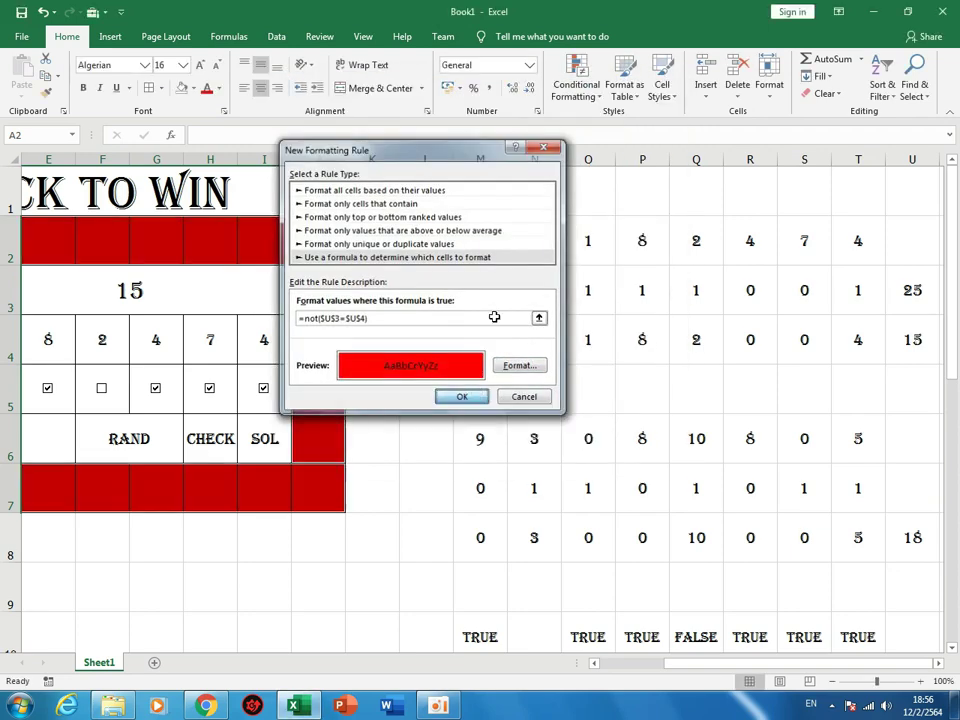
left_click(598, 100)
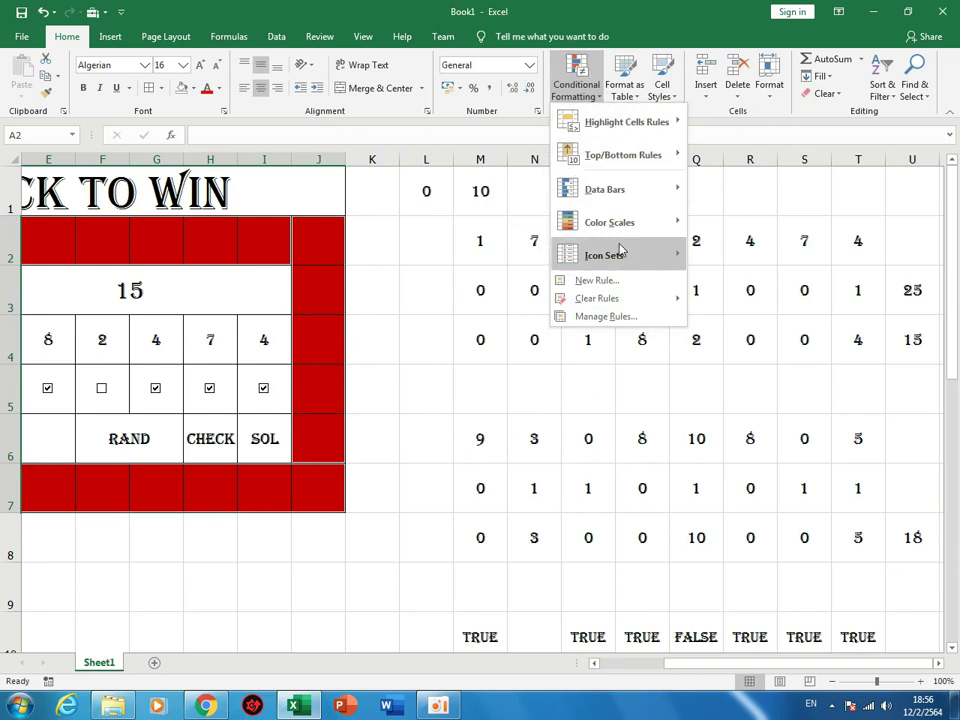
Try a 'Format only cells that contain' blank-cell rule, then cancel it.
mouse_move(621, 134)
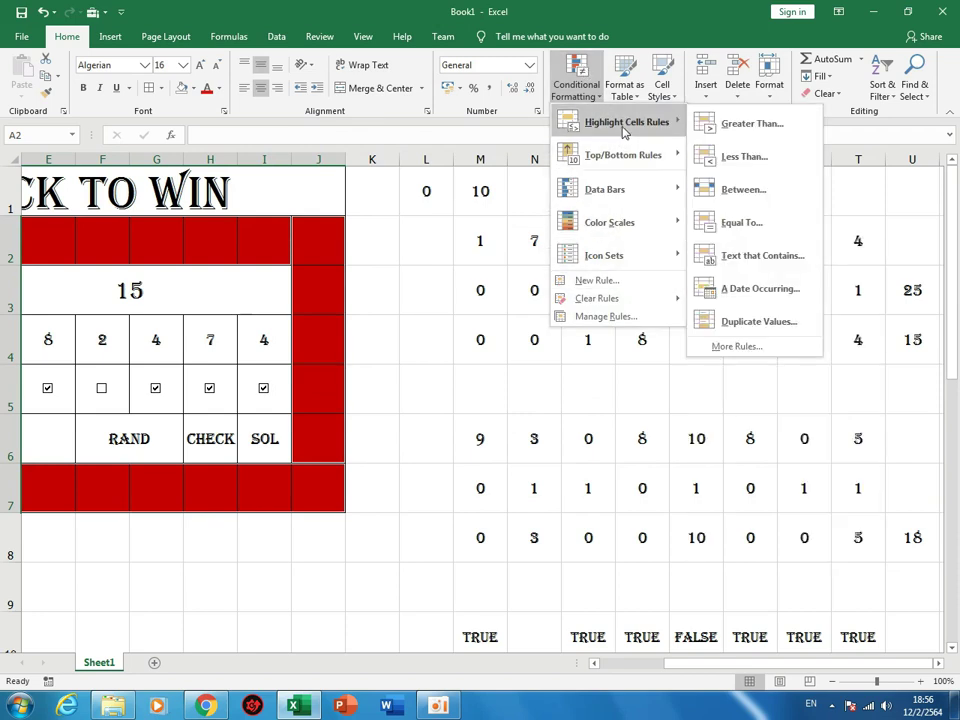
left_click(615, 280)
left_click(310, 201)
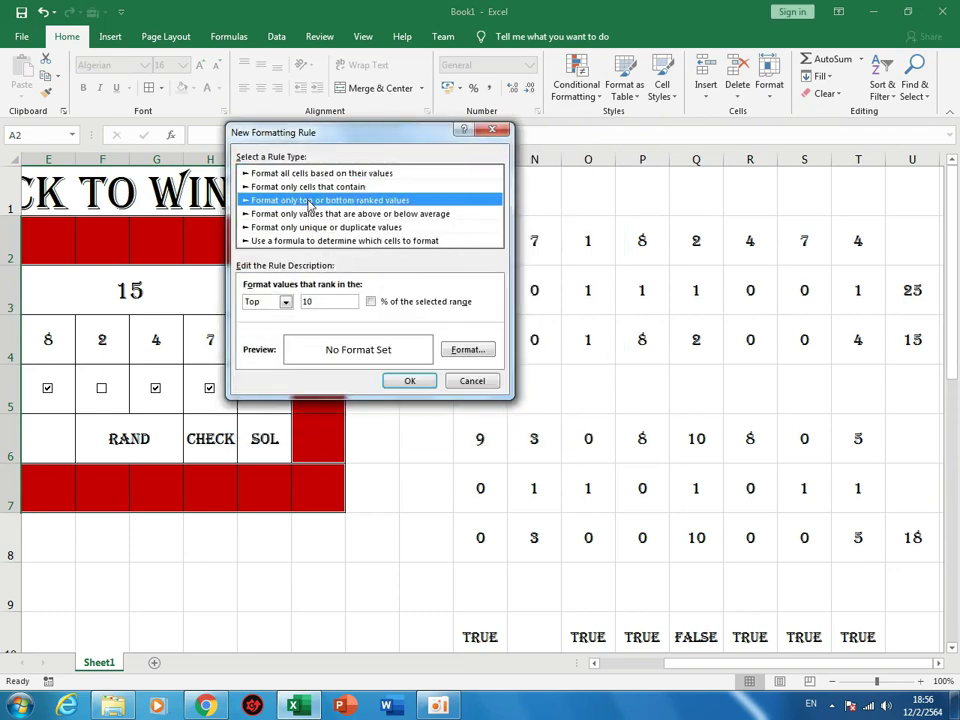
left_click(312, 187)
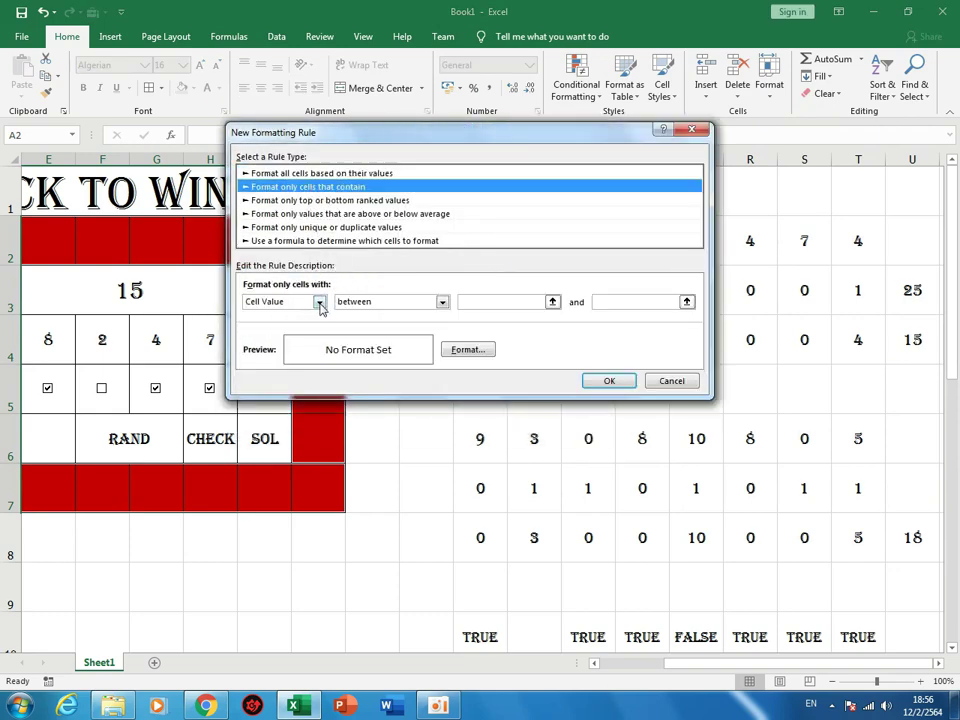
left_click(441, 302)
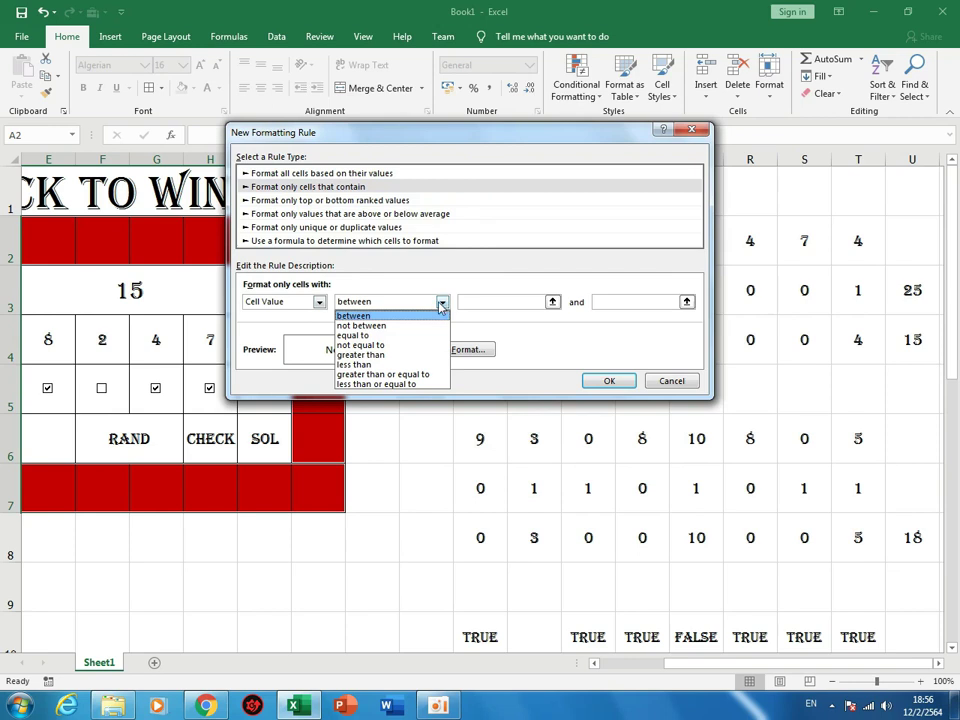
left_click(318, 302)
left_click(318, 302)
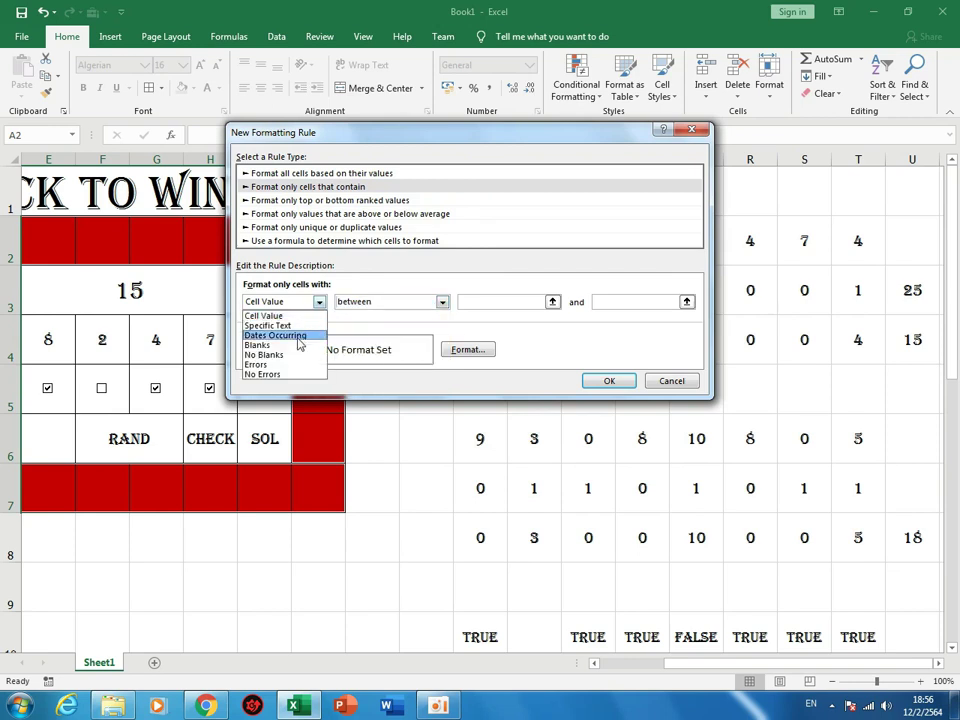
left_click(297, 345)
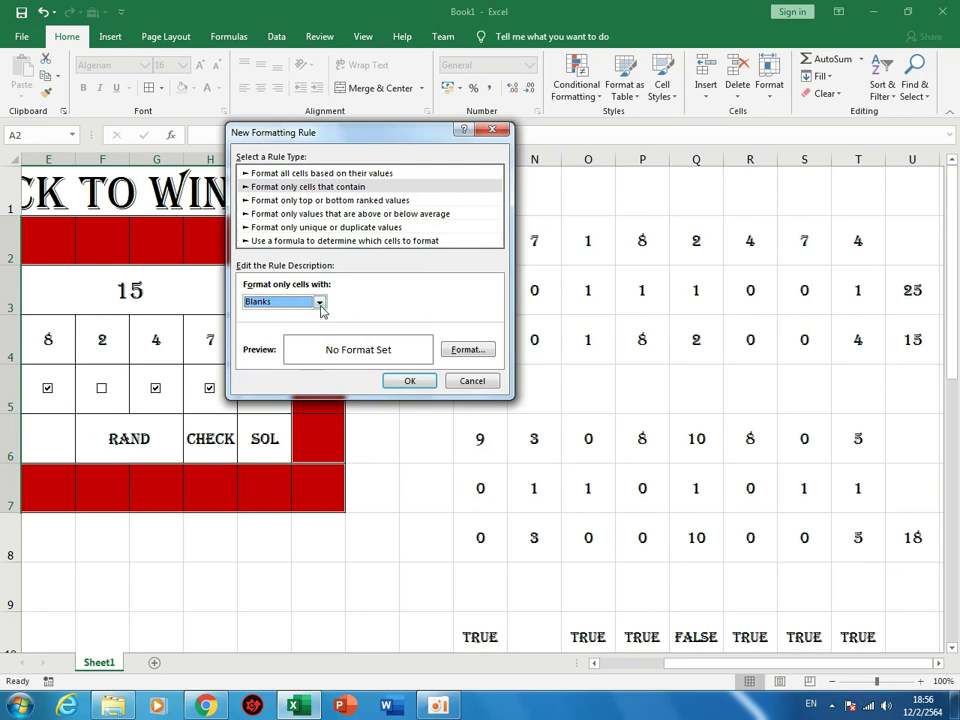
left_click(468, 381)
Start a new formula rule =$U$3="" for an empty sum cell.
left_click(576, 82)
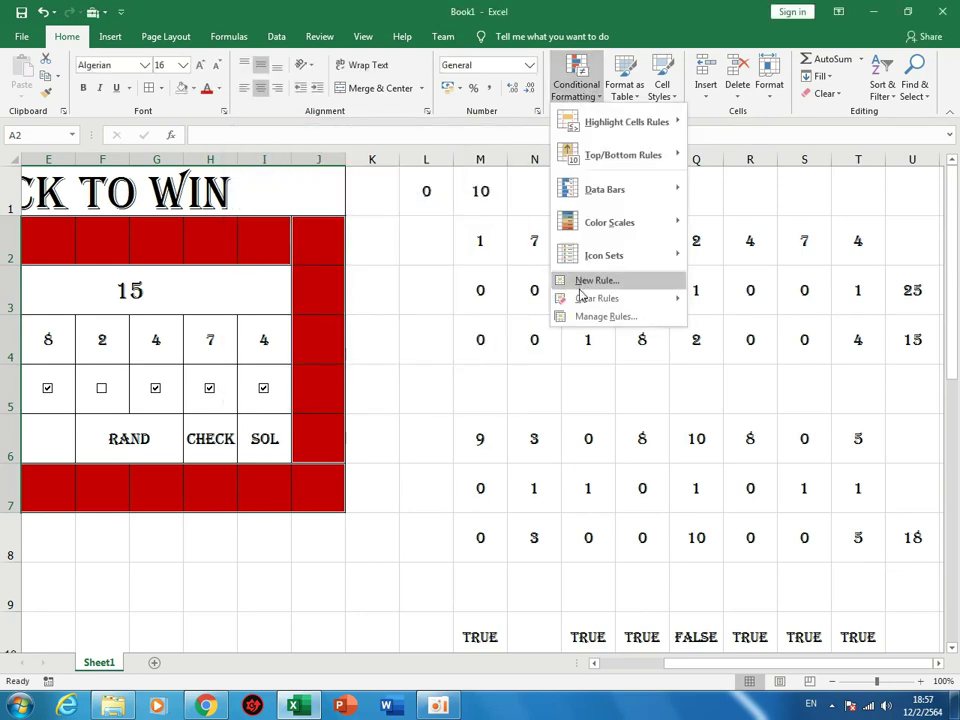
left_click(576, 282)
left_click(328, 214)
left_click(436, 282)
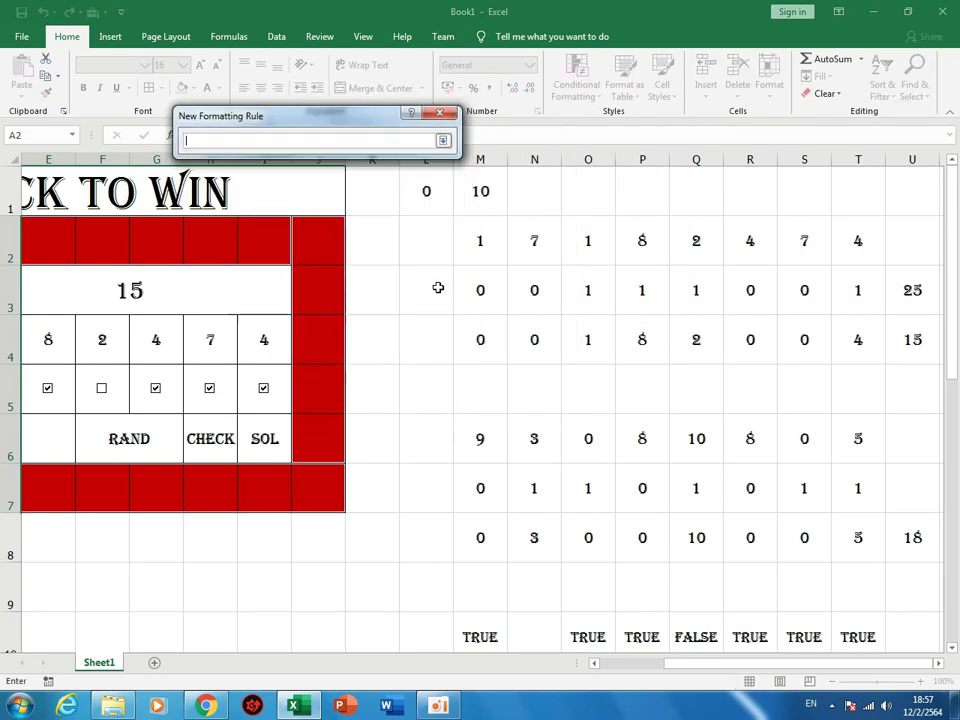
left_click(914, 293)
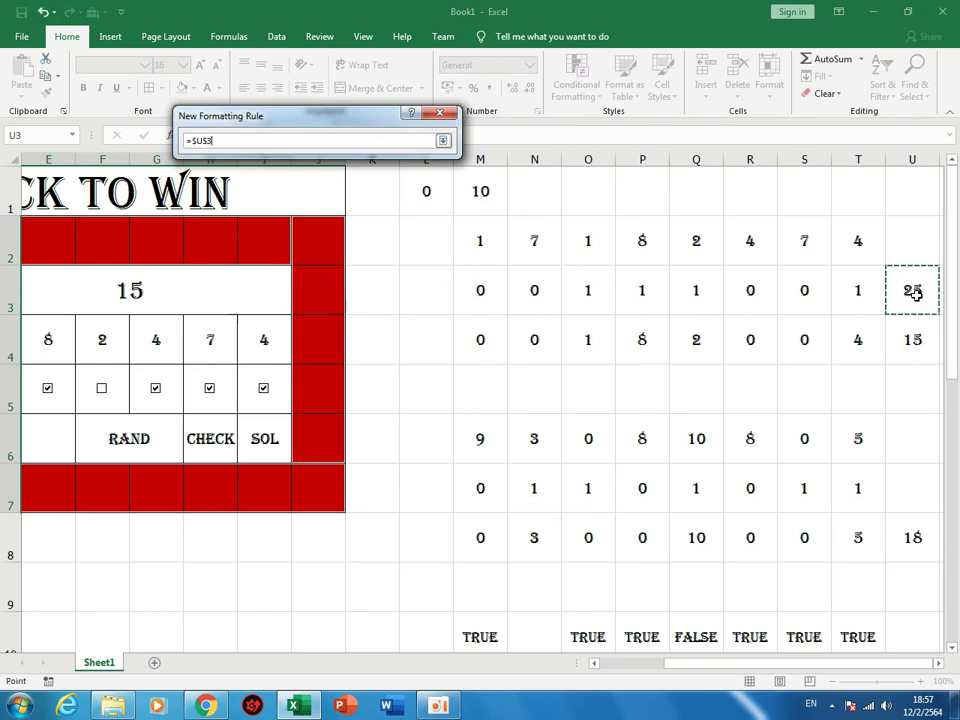
type("=")
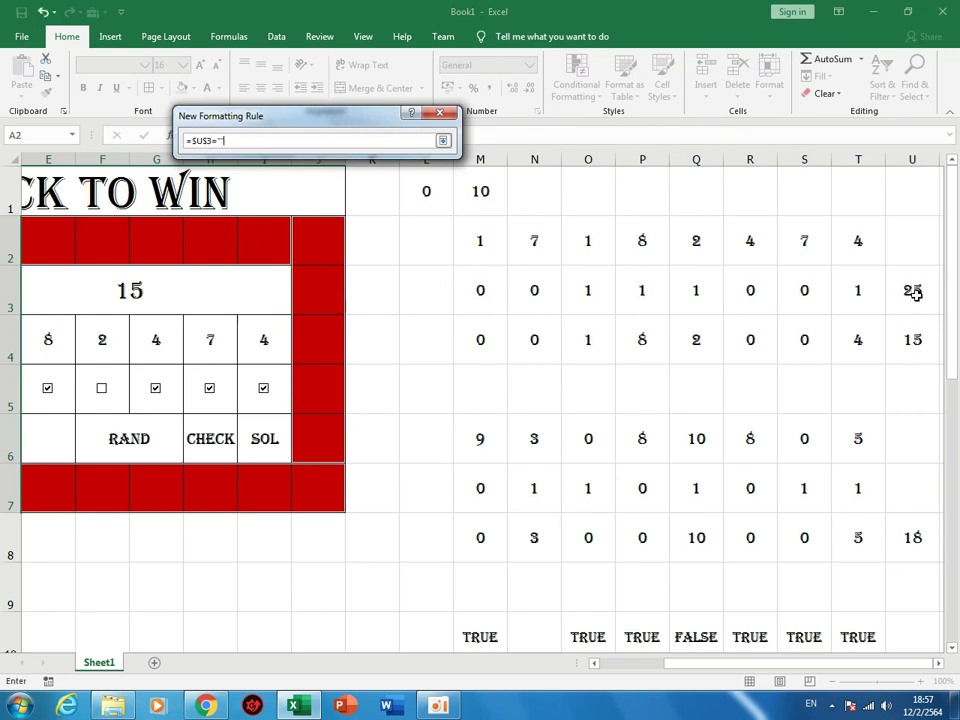
key("Return")
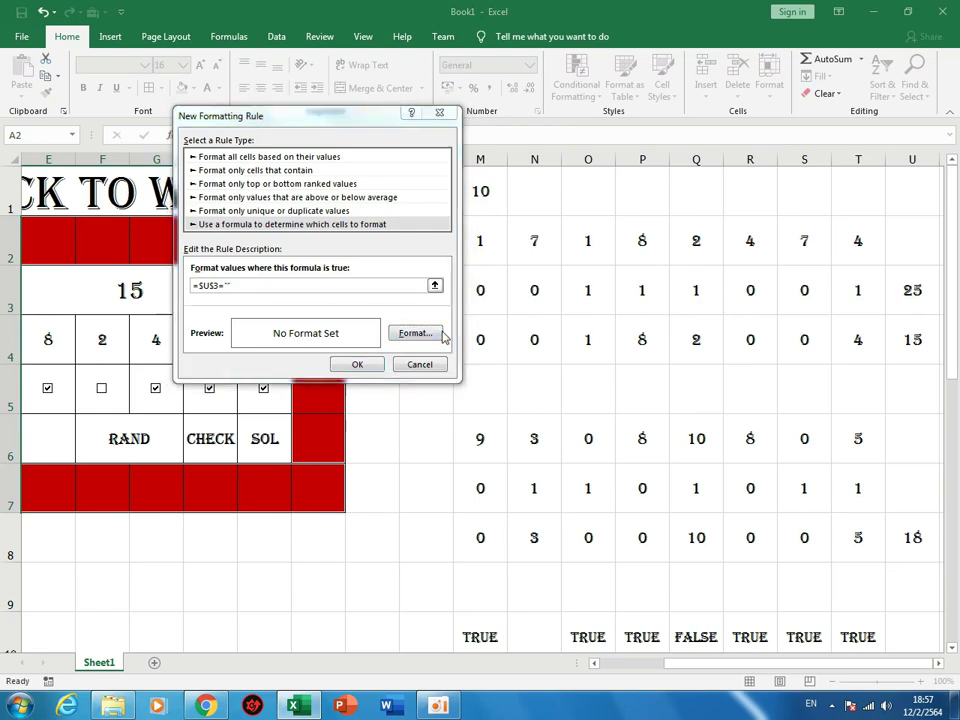
Give the empty-sum rule a gold fill, save it, and select U3.
left_click(438, 333)
left_click(231, 224)
left_click(470, 412)
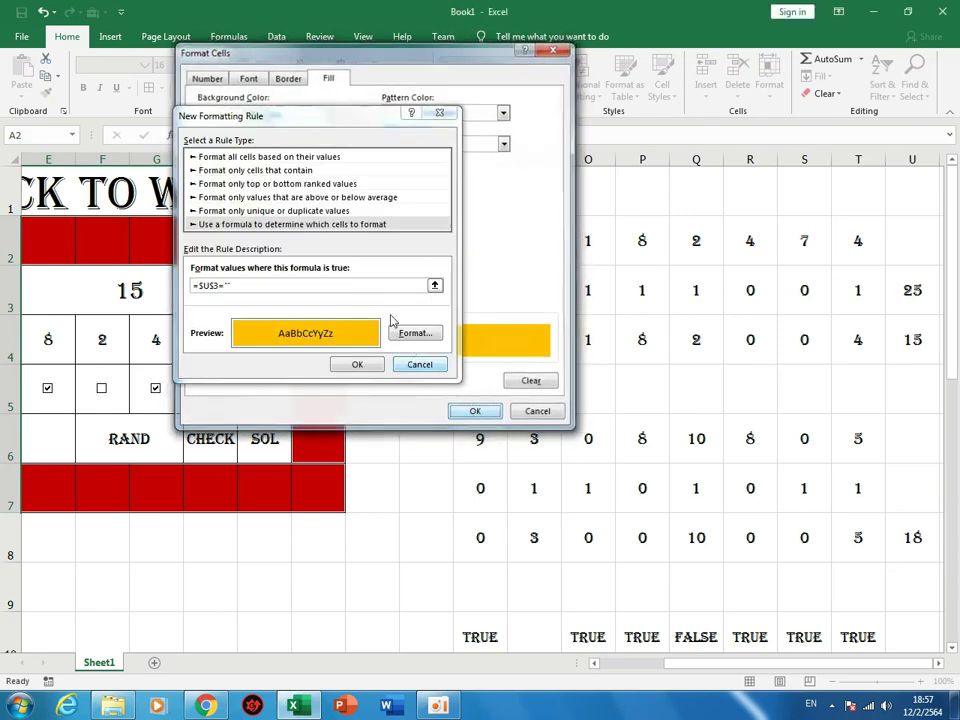
left_click(362, 363)
left_click(918, 294)
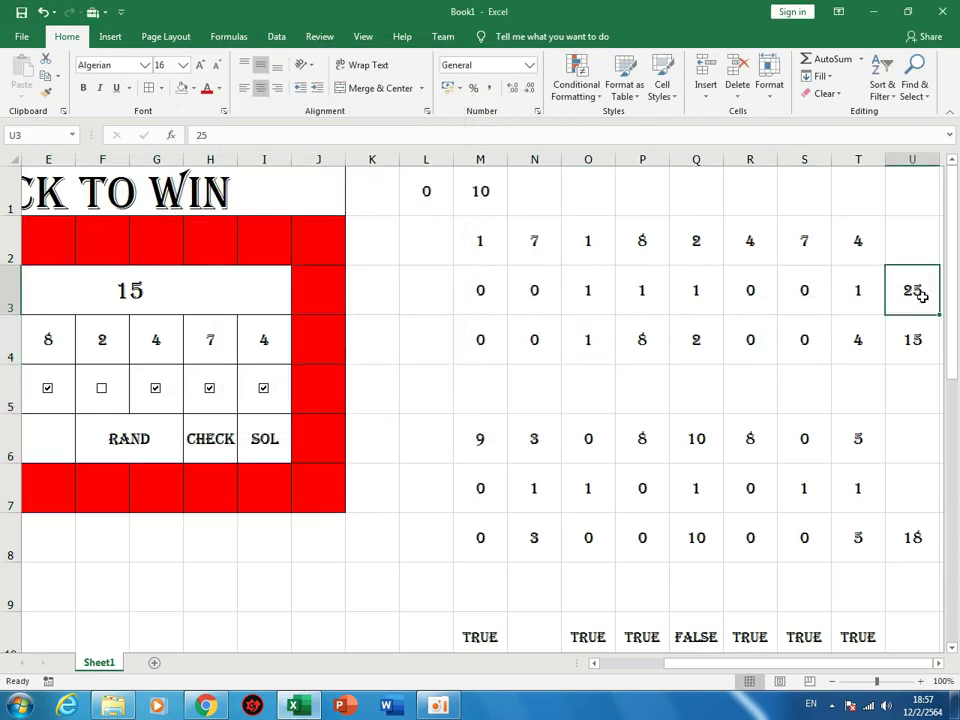
Test the border by clearing U3, then entering 16, then 15.
key("Delete")
left_click(480, 388)
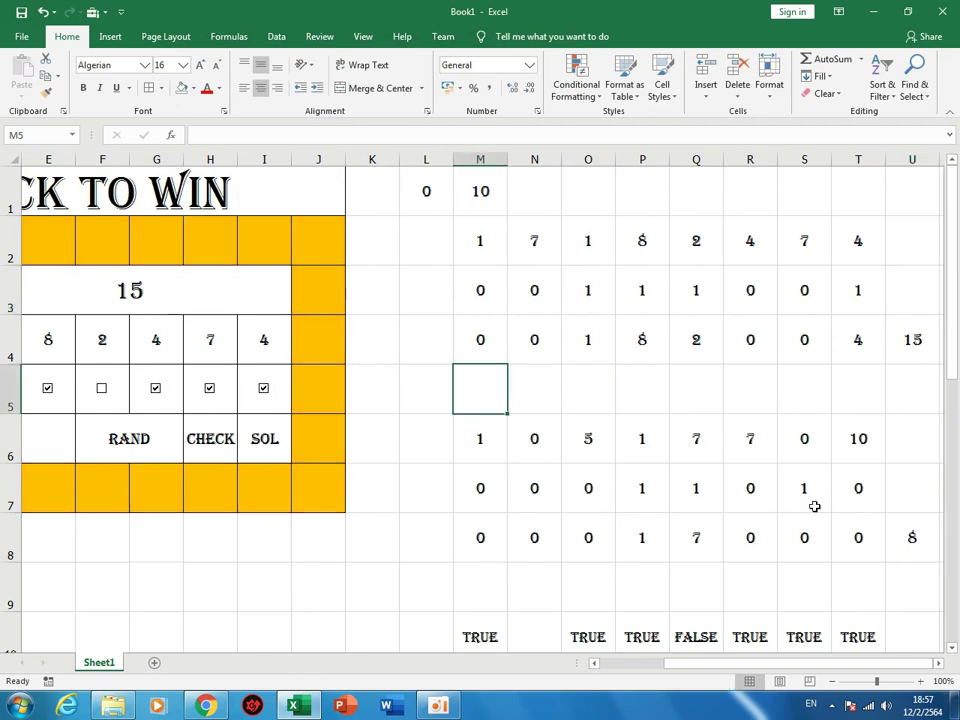
left_click(928, 282)
type("16")
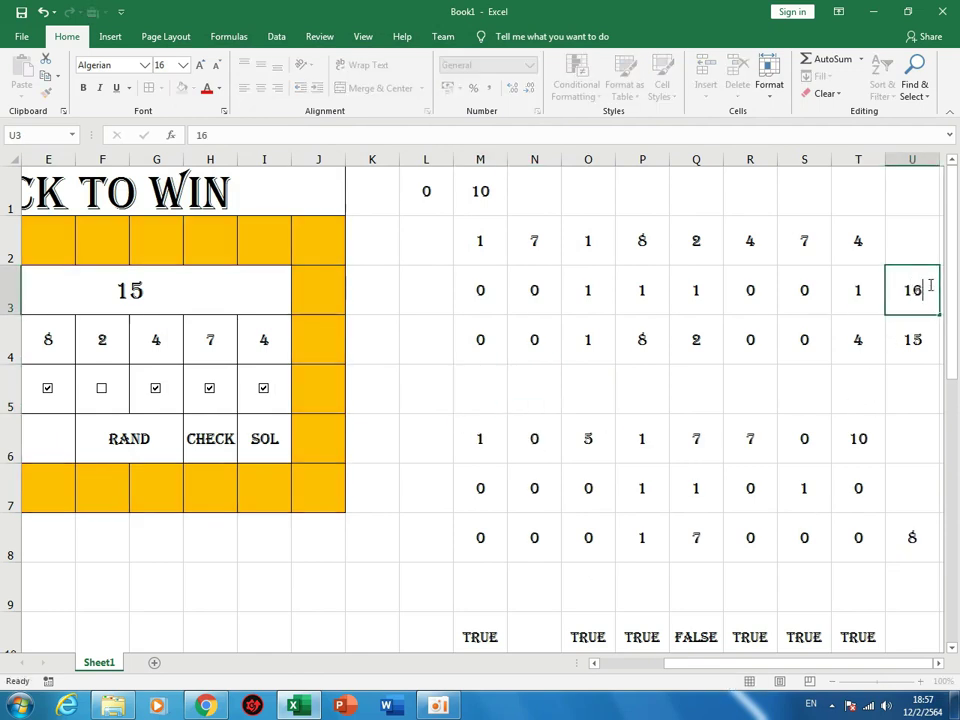
key("Return")
left_click(928, 285)
type("15")
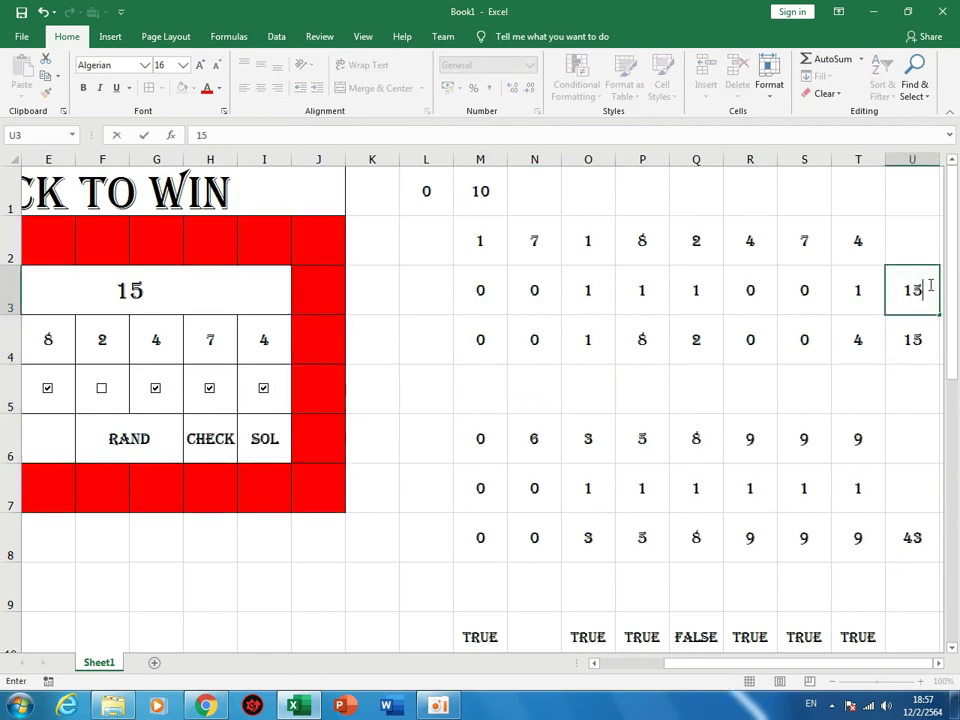
key("Return")
Clear U3 again and start recording a second macro.
left_click(929, 285)
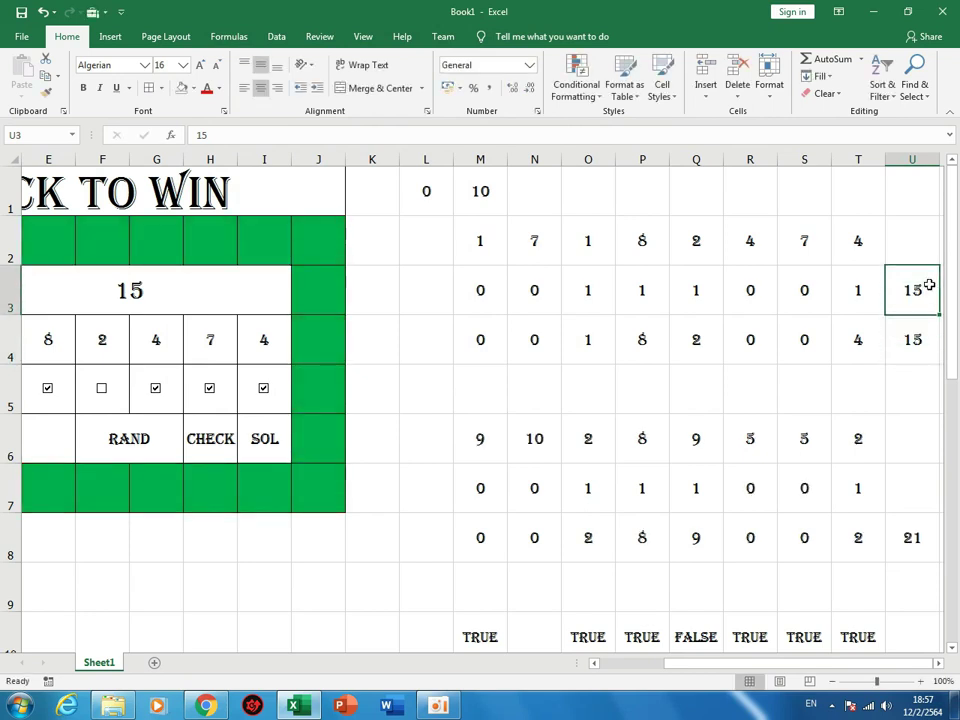
key("Delete")
left_click(480, 388)
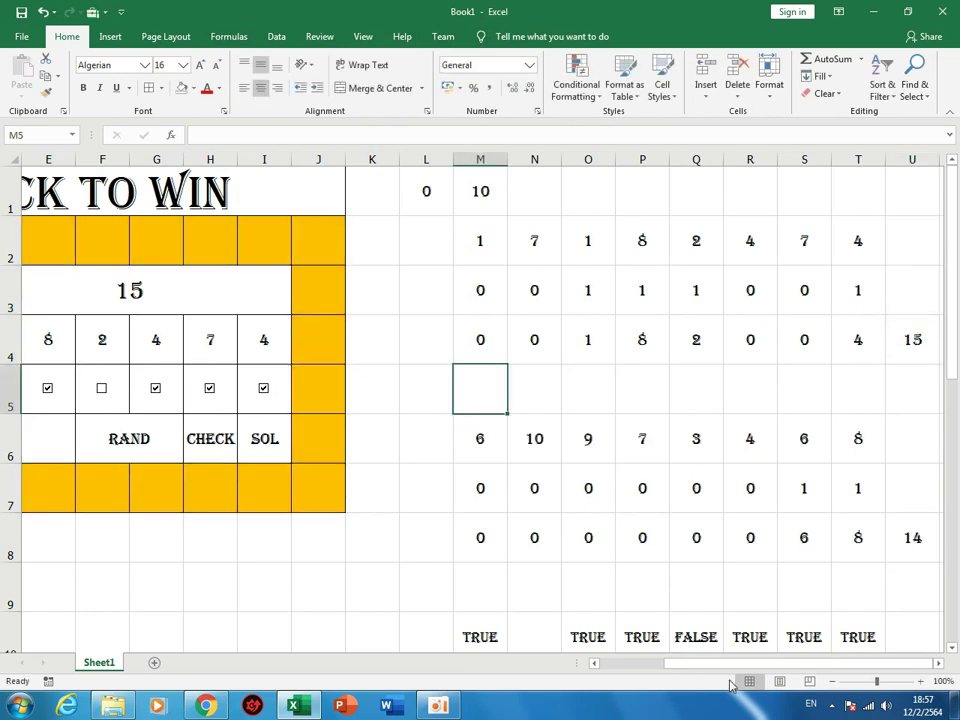
left_click_drag(655, 663, 392, 576)
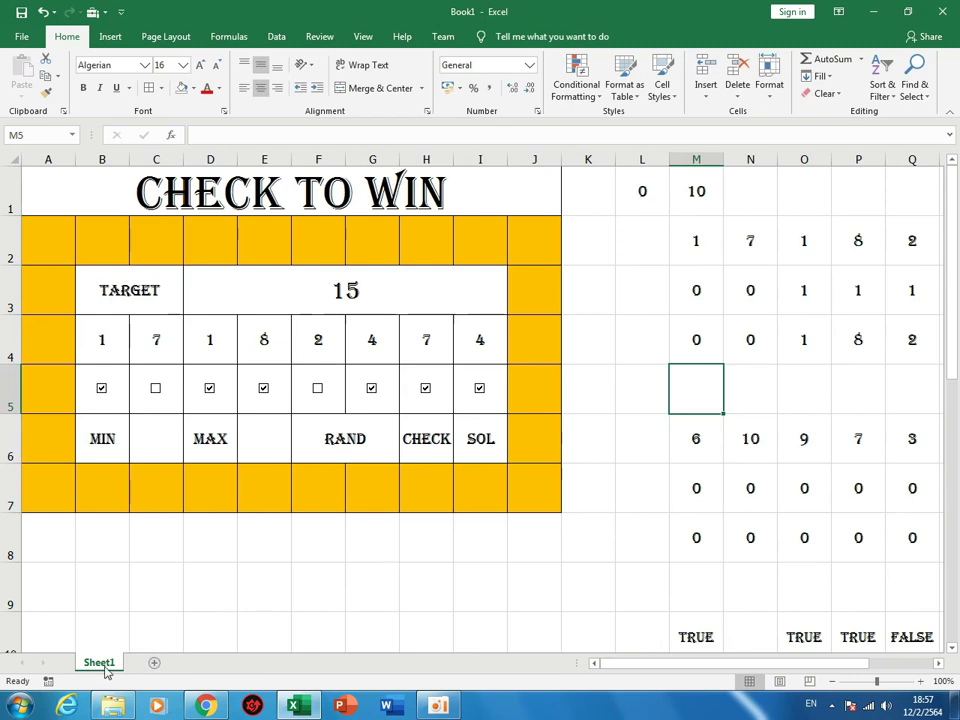
left_click(48, 681)
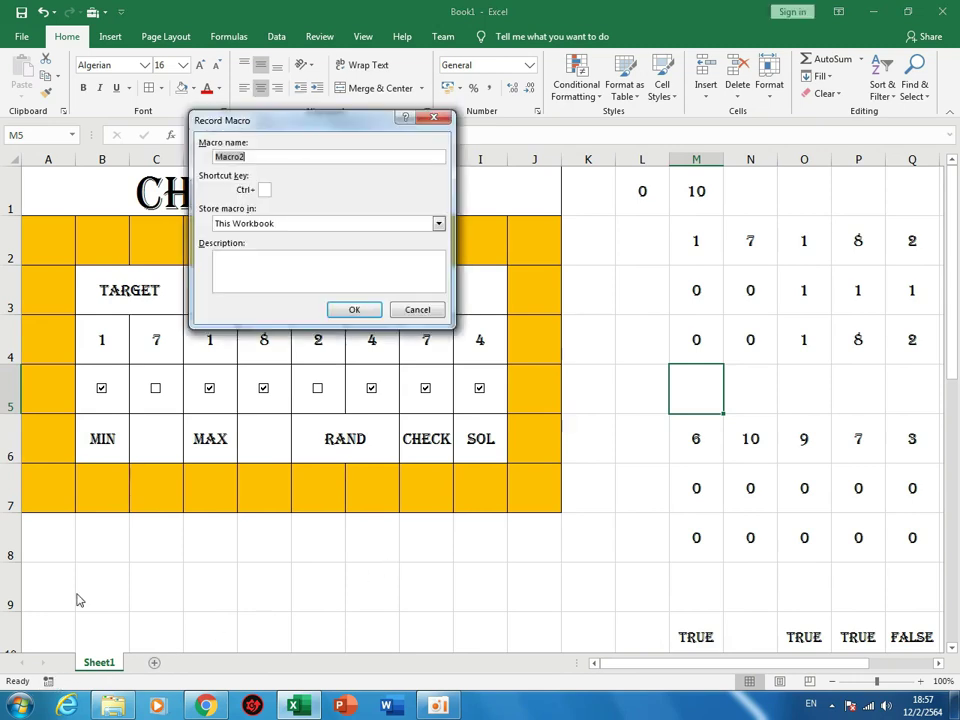
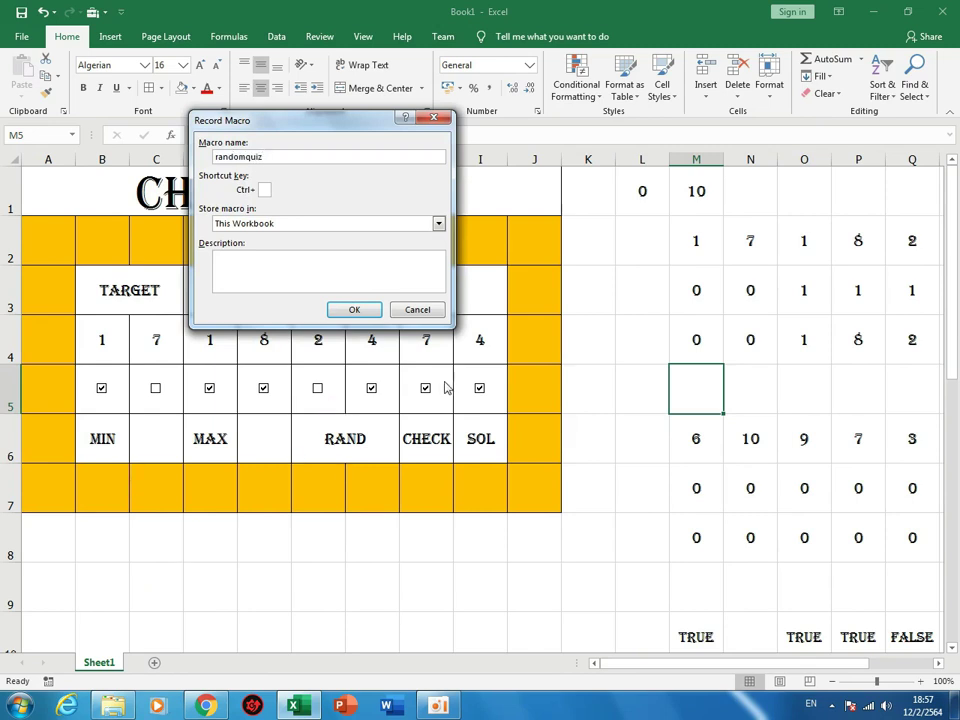
Start recording randomquiz and paste the new random numbers from M6:U8 as values into M2.
left_click(353, 310)
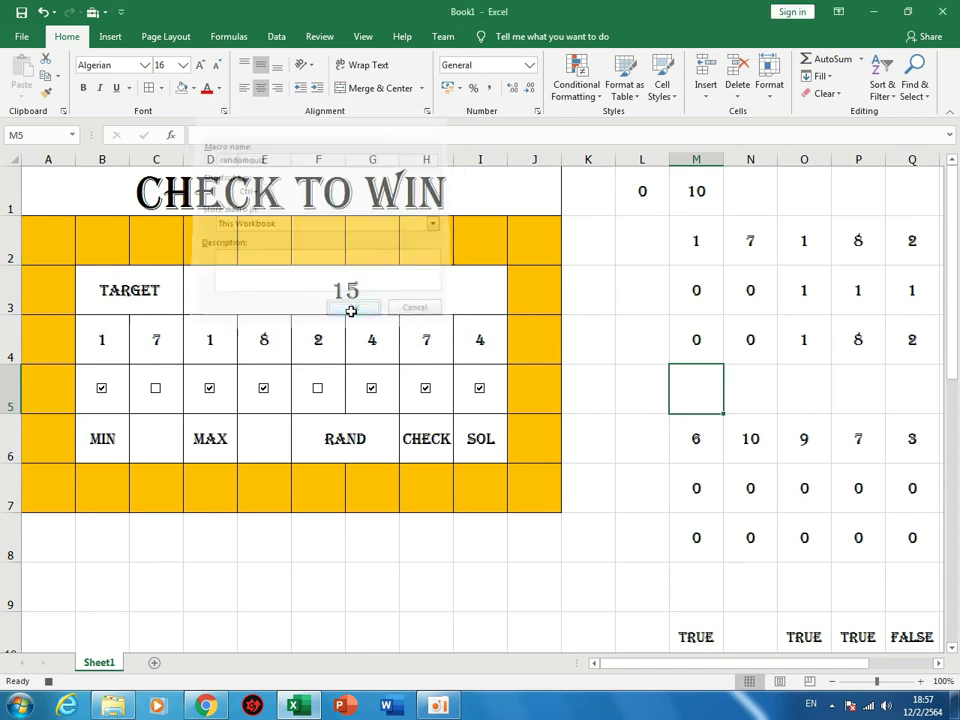
left_click_drag(688, 664, 762, 678)
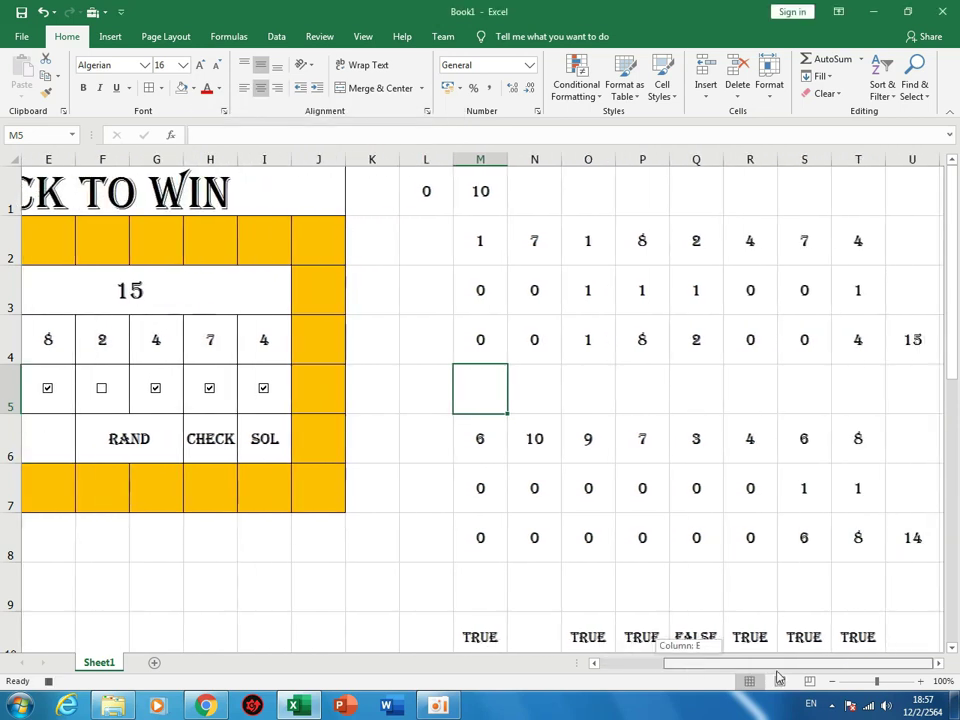
left_click_drag(488, 445, 913, 537)
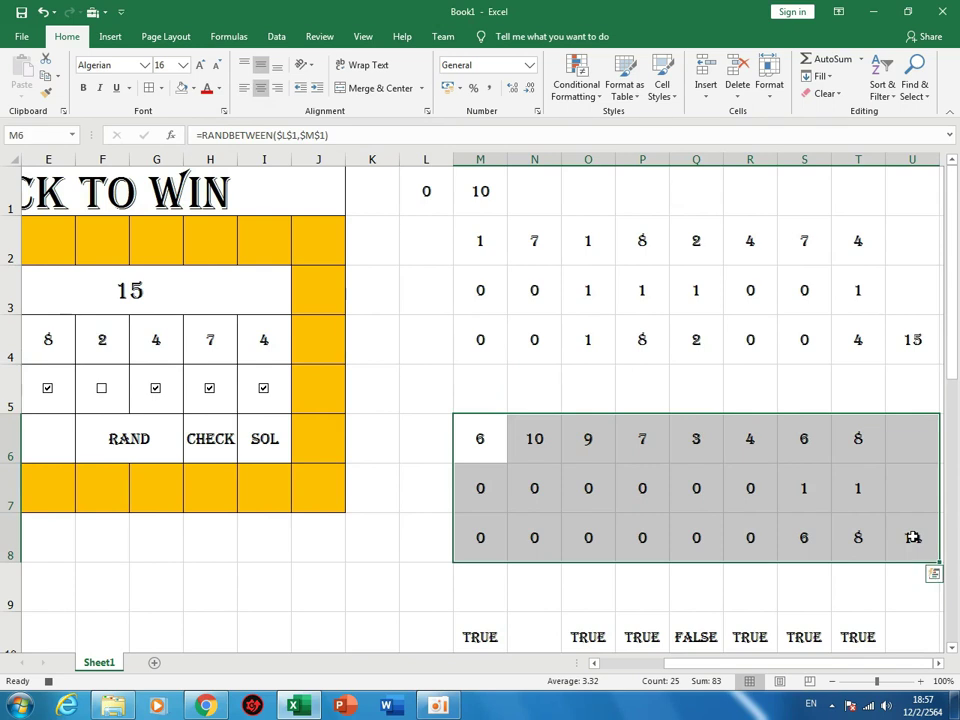
key("ctrl+c")
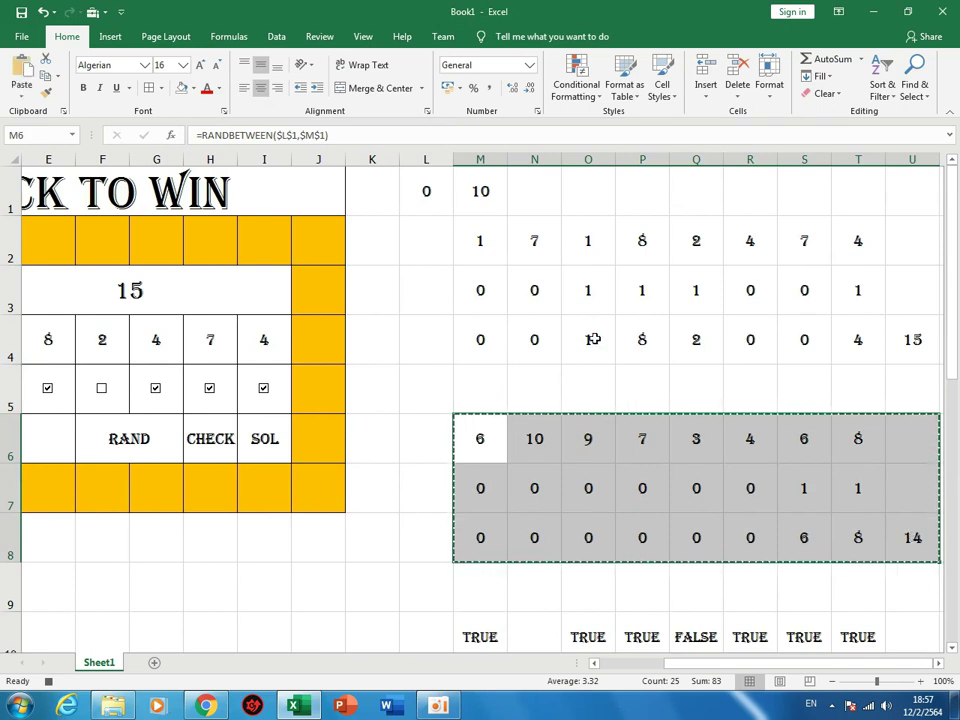
right_click(482, 245)
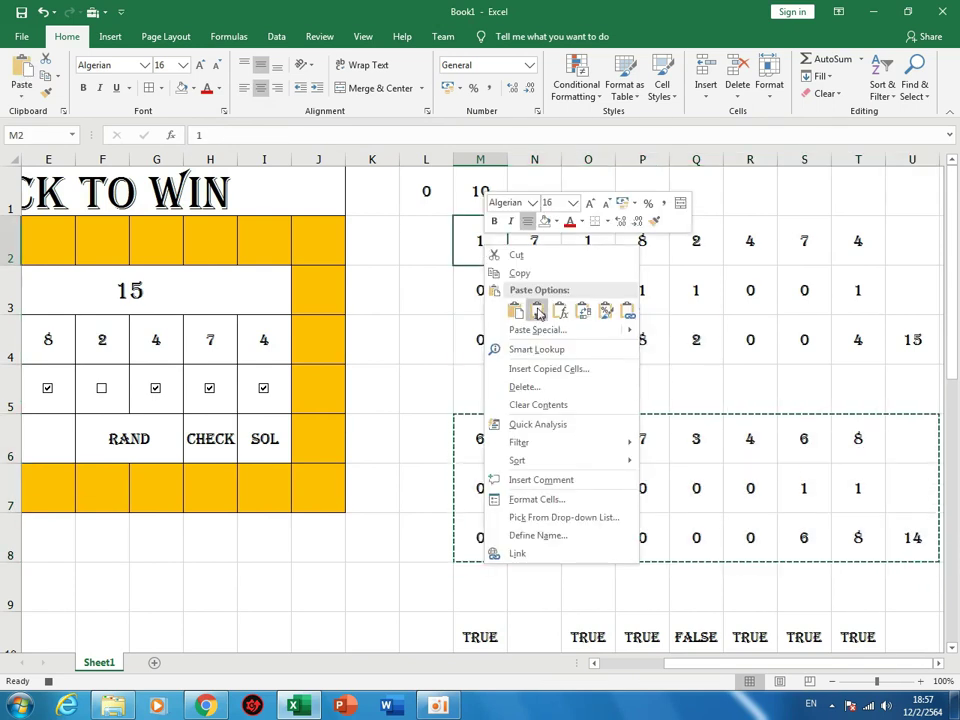
left_click(538, 311)
Clear M10:T10 so every checkbox unticks, then return to cell A2.
left_click_drag(957, 352, 957, 416)
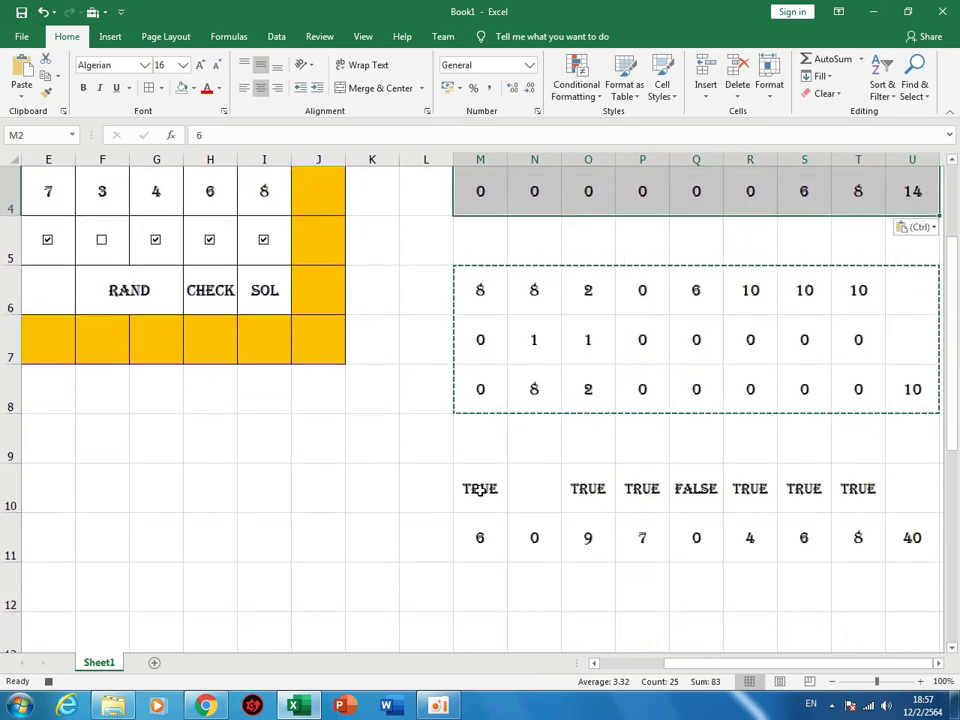
left_click_drag(480, 490, 857, 490)
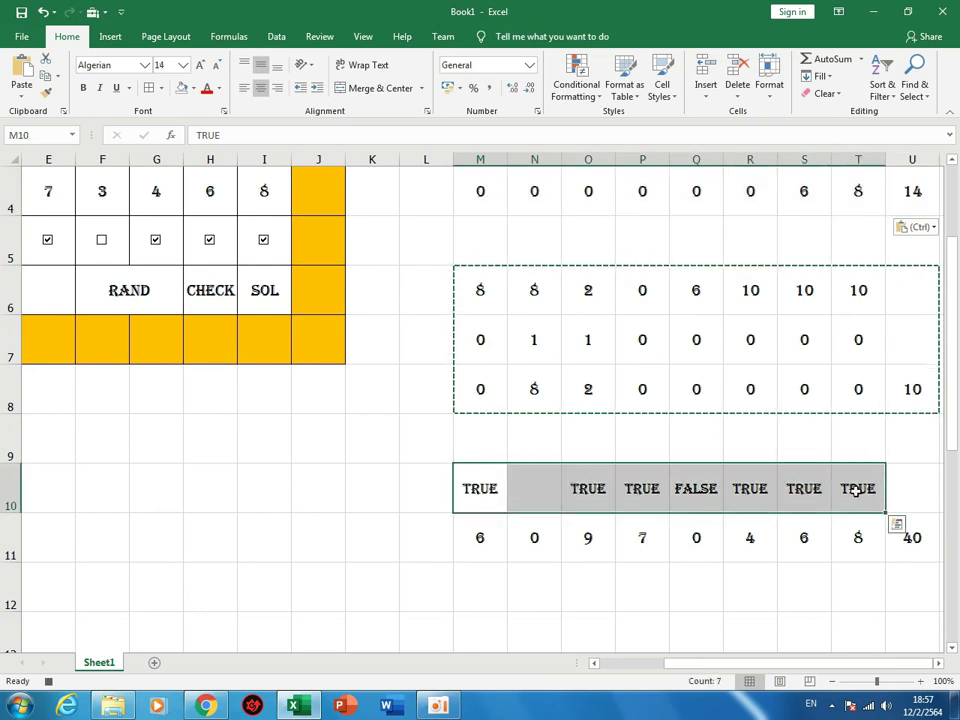
key("Delete")
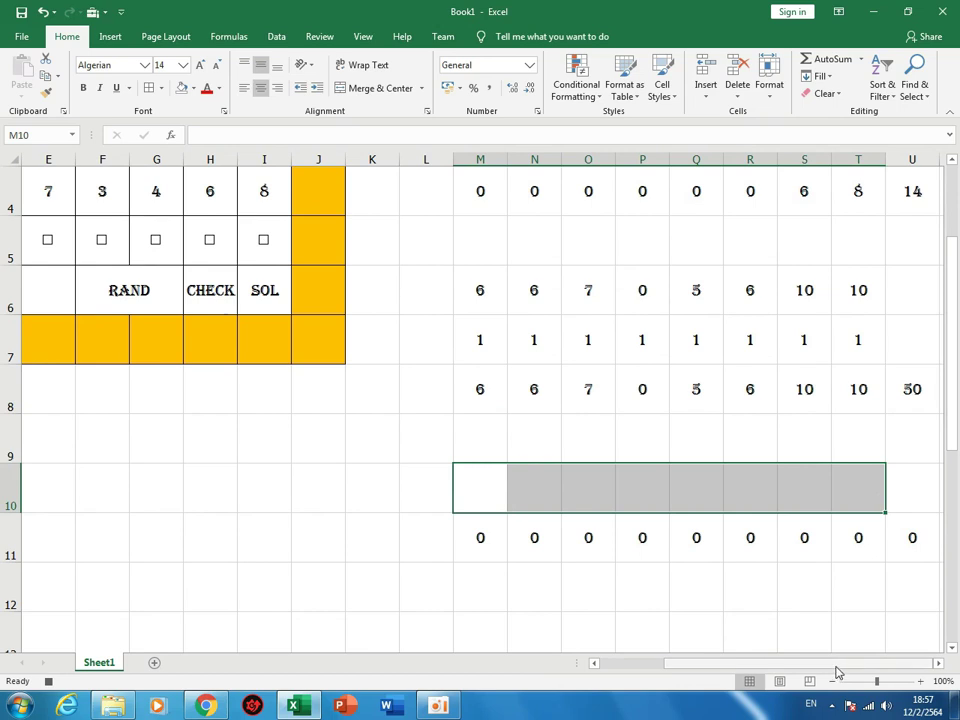
left_click_drag(838, 665, 686, 660)
scroll(46, 274, "up", 1)
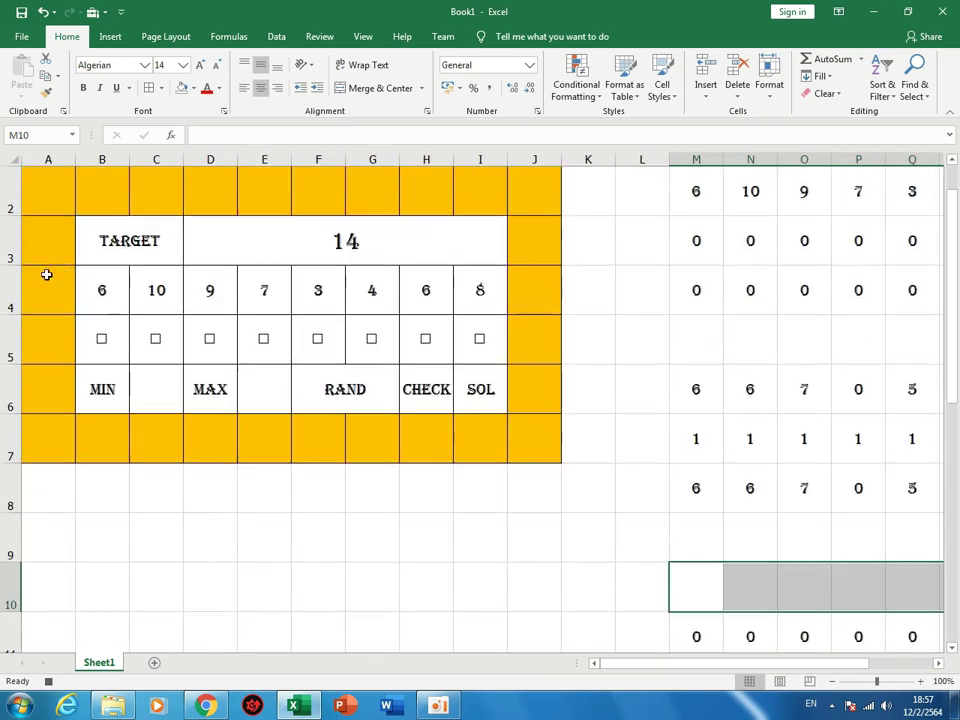
left_click(35, 205)
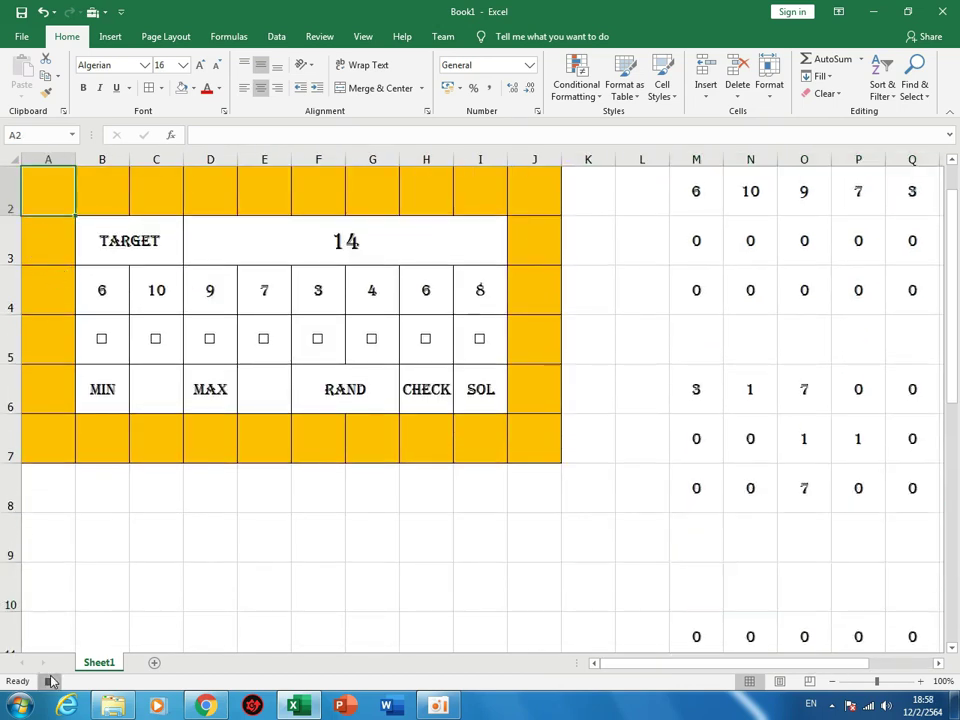
Check the list of recorded macros and close it without running anything.
scroll(70, 267, "up", 1)
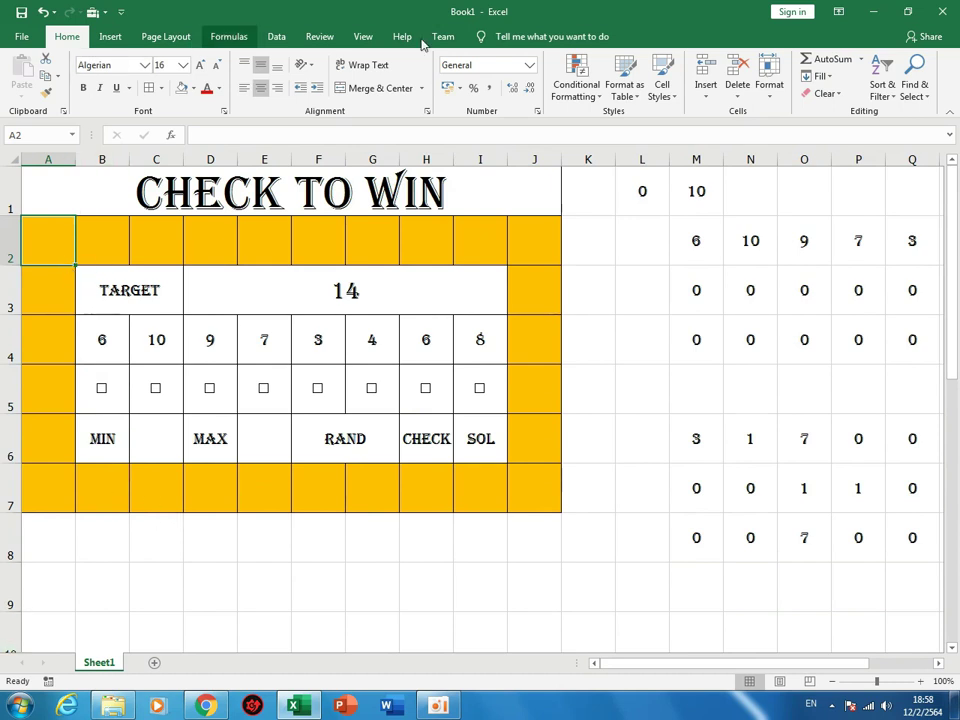
left_click(362, 38)
left_click(772, 90)
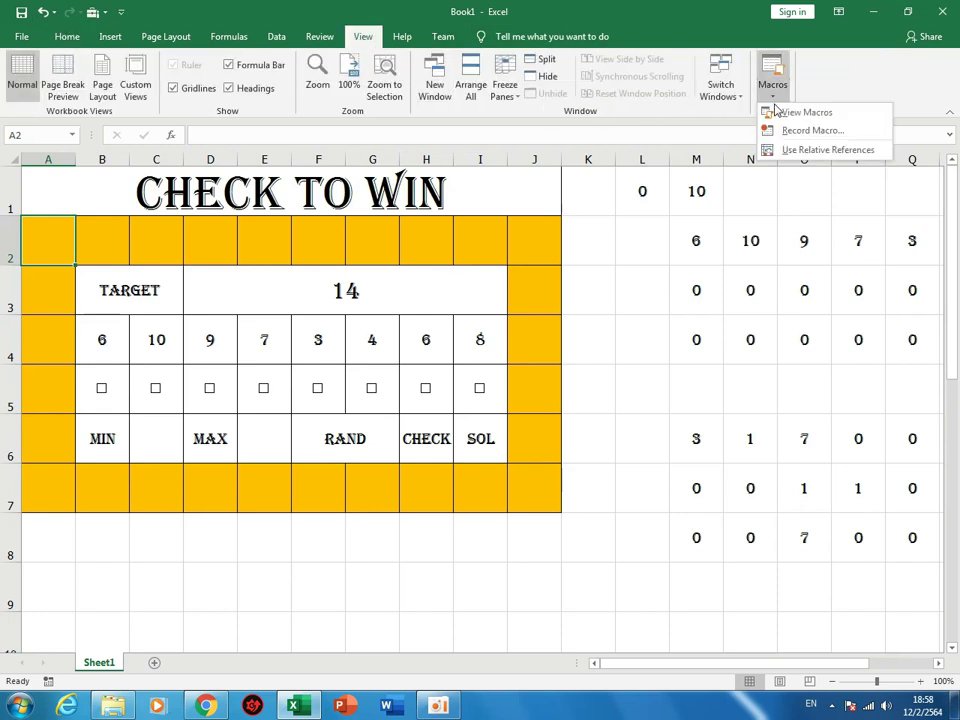
left_click(766, 111)
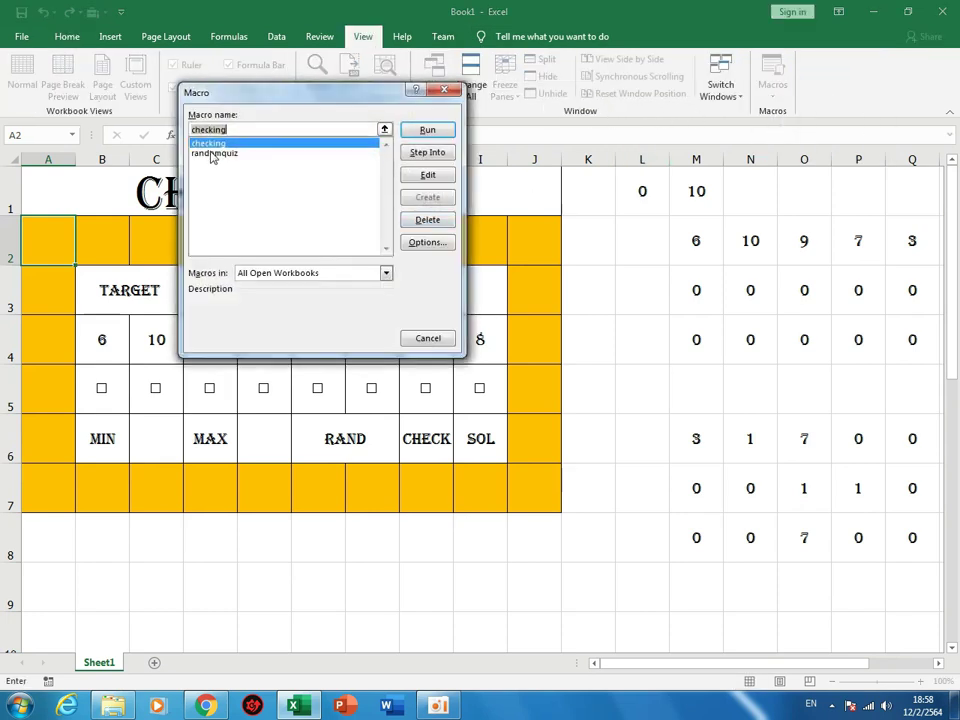
left_click(421, 337)
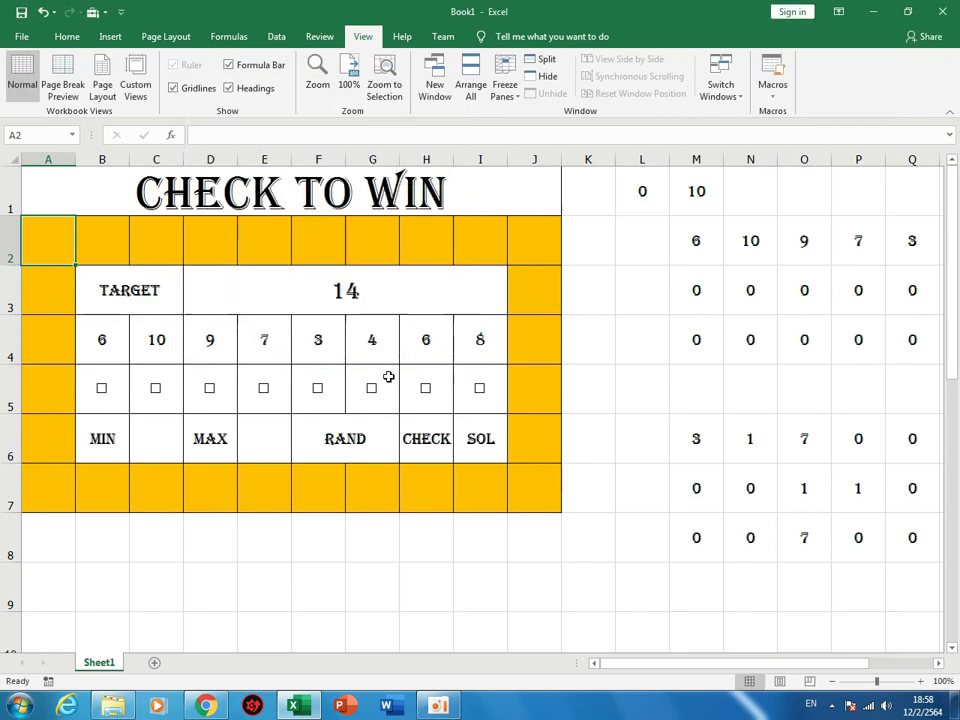
Start recording a new macro named solution.
left_click(48, 681)
type("solution")
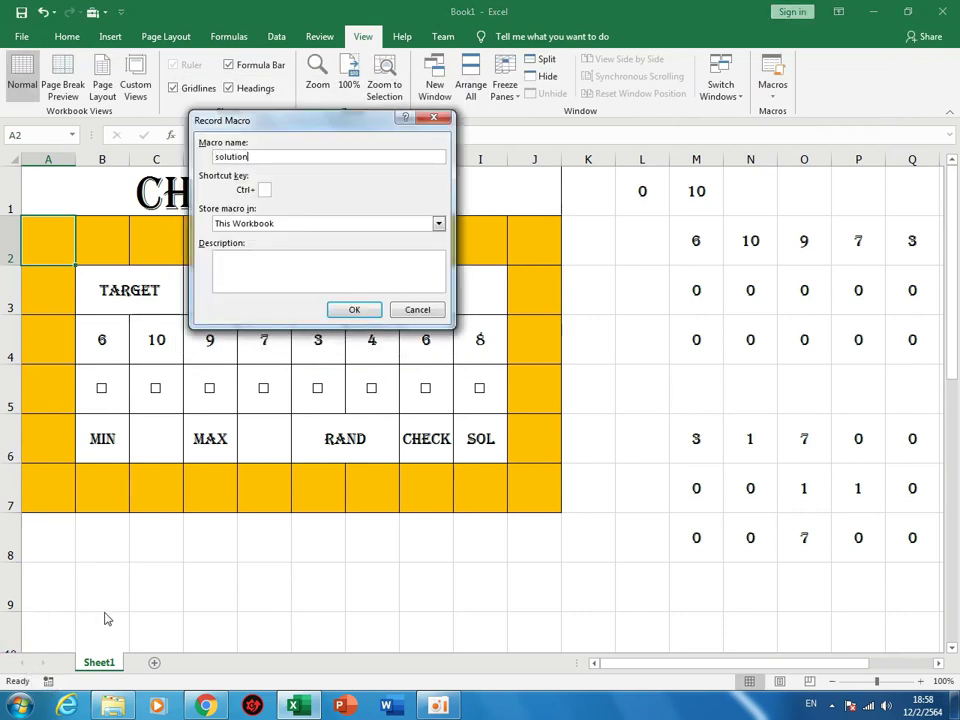
left_click(352, 310)
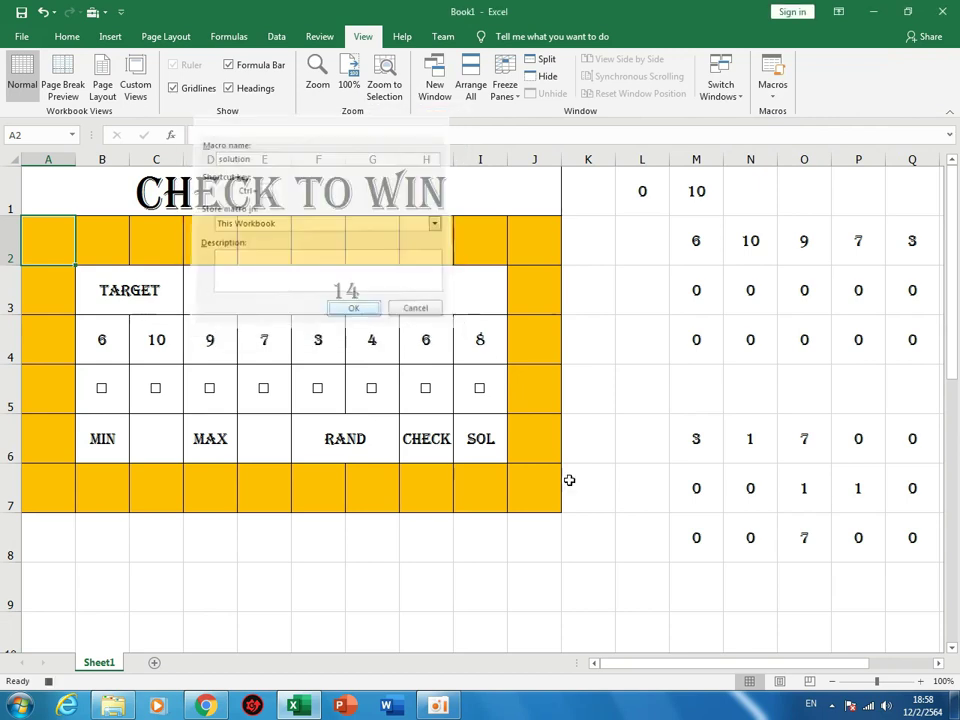
left_click_drag(738, 668, 840, 658)
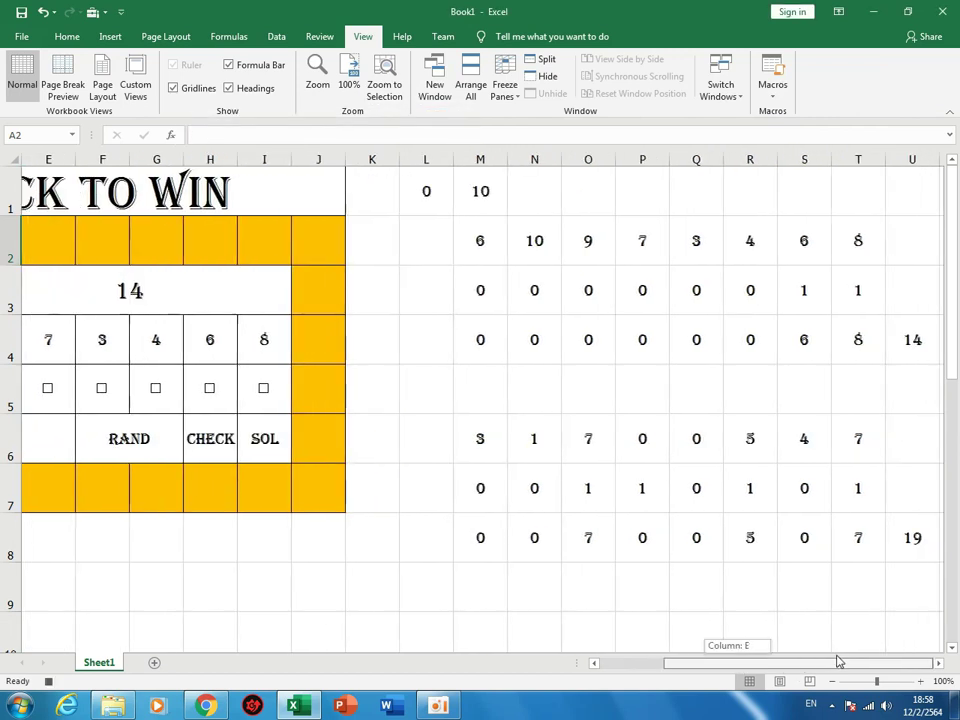
Paste the answer flags M3:T3 as values into M10:T10 and stop recording.
left_click(466, 291)
left_click_drag(466, 291, 842, 294)
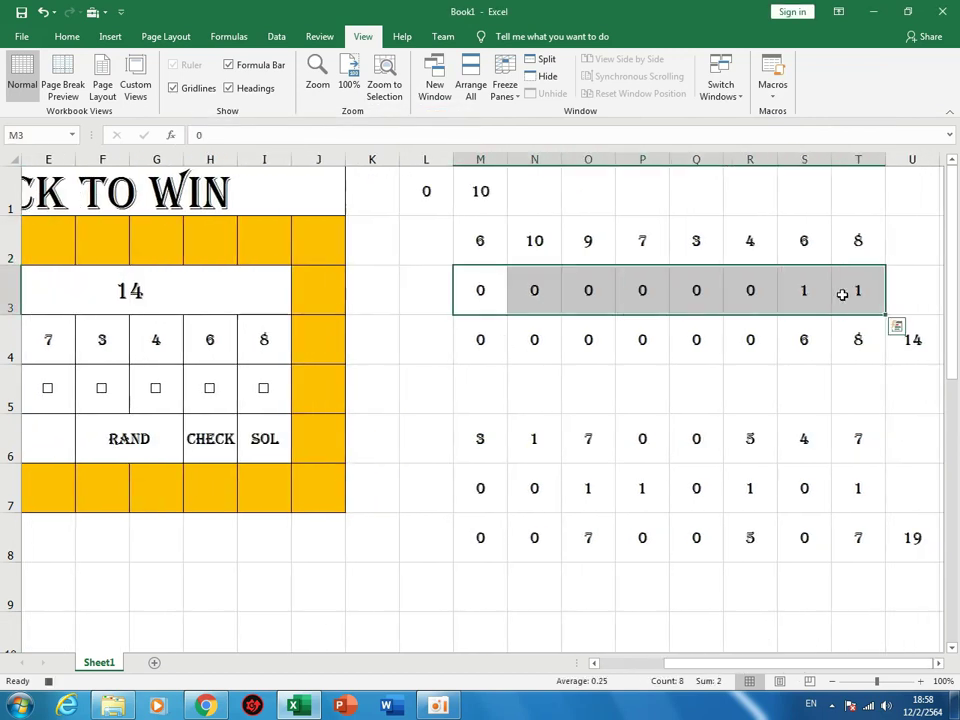
key("ctrl+c")
left_click_drag(952, 280, 950, 315)
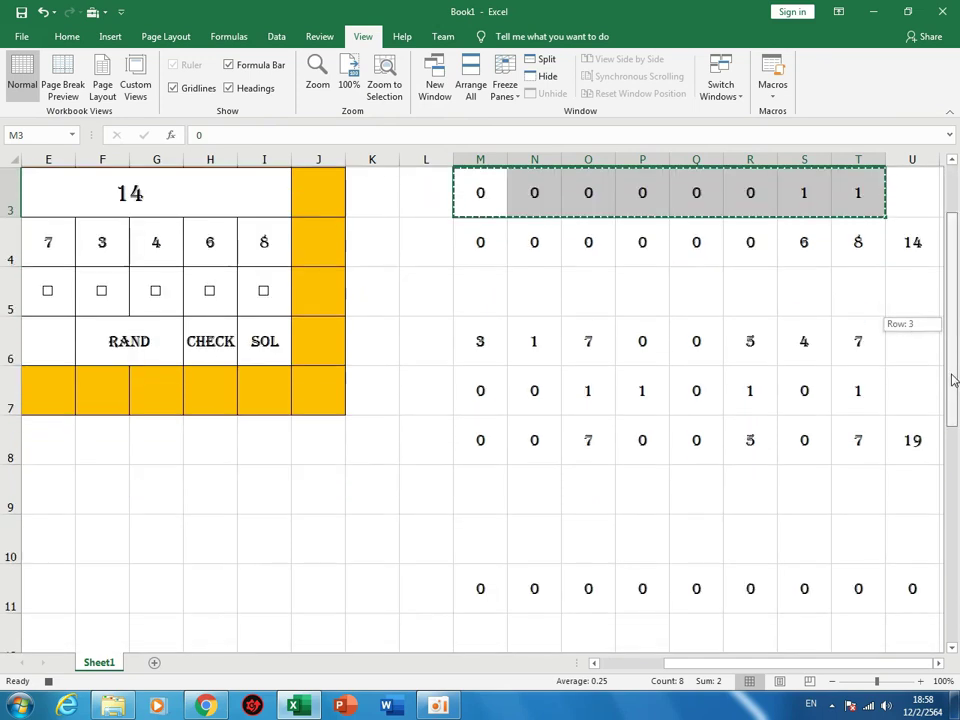
right_click(480, 545)
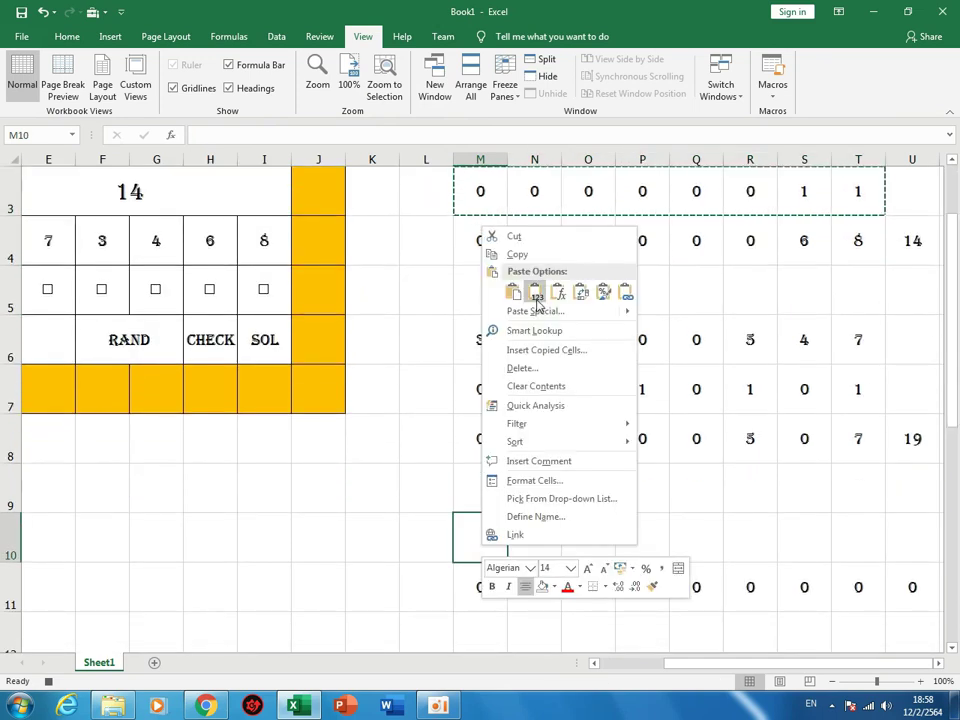
left_click(535, 293)
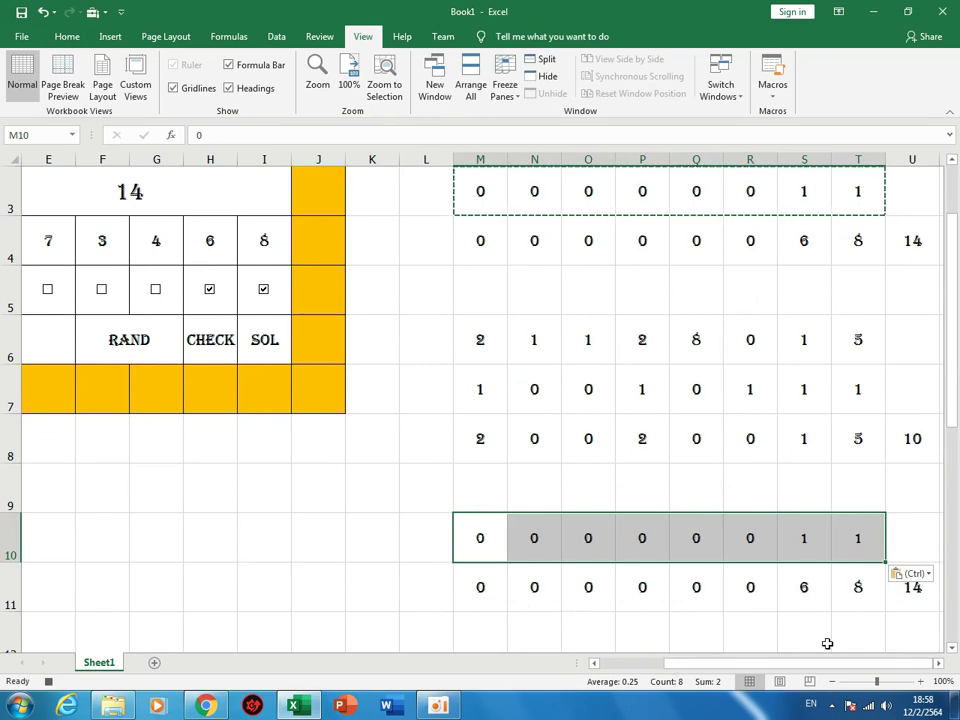
scroll(812, 675, "left", 2)
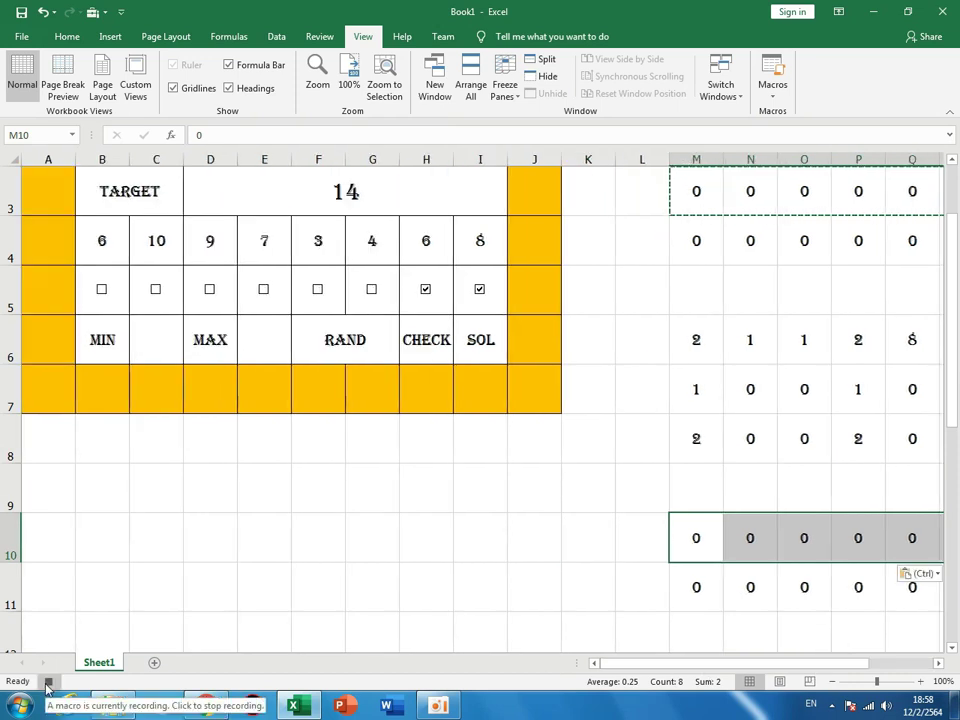
left_click(47, 682)
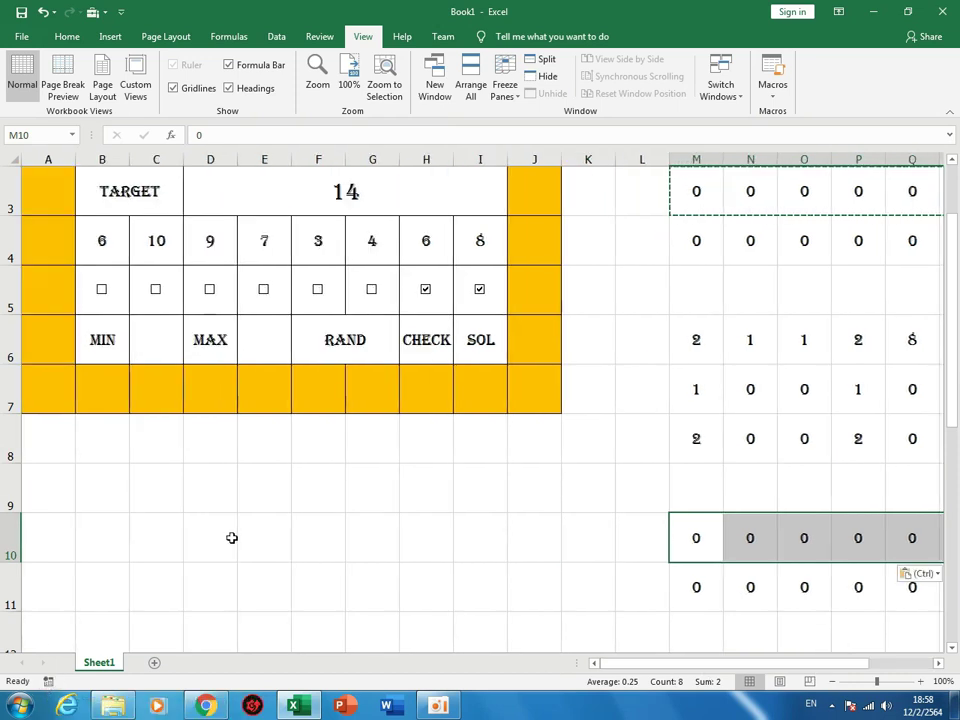
Open the randomquiz macro's code for editing from the macro list.
scroll(231, 538, "up", 1)
left_click(776, 92)
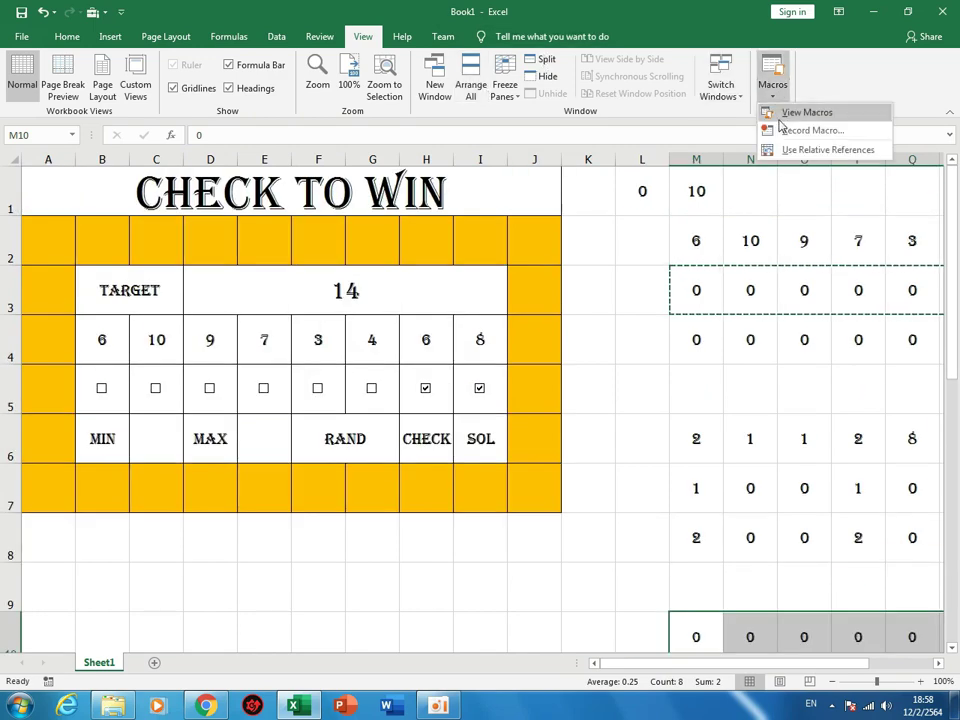
left_click(783, 117)
left_click(214, 153)
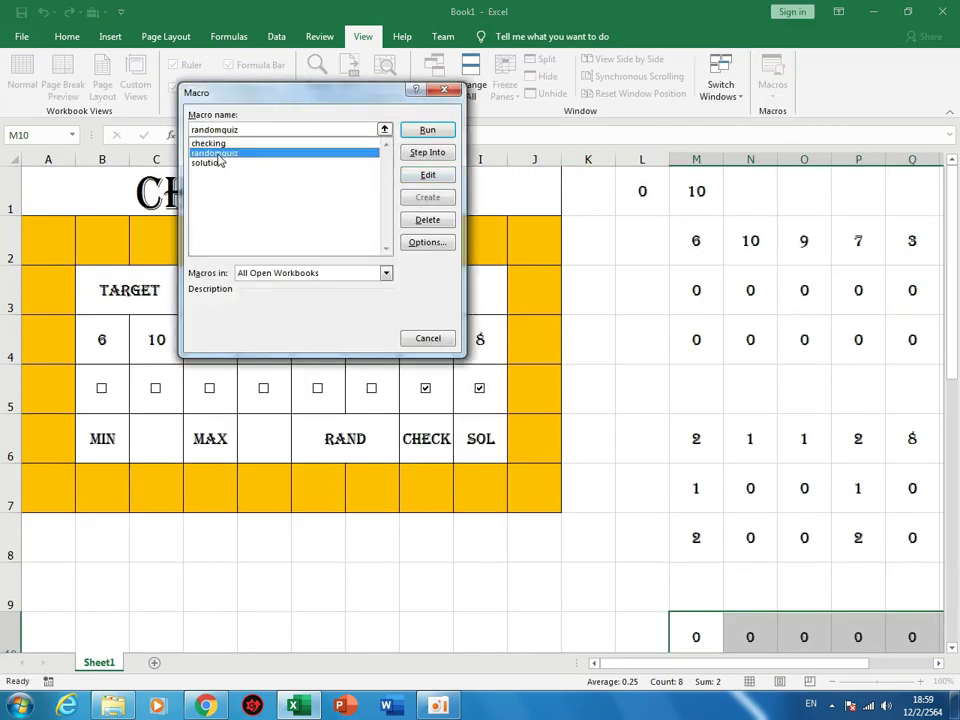
left_click(209, 143)
left_click(420, 177)
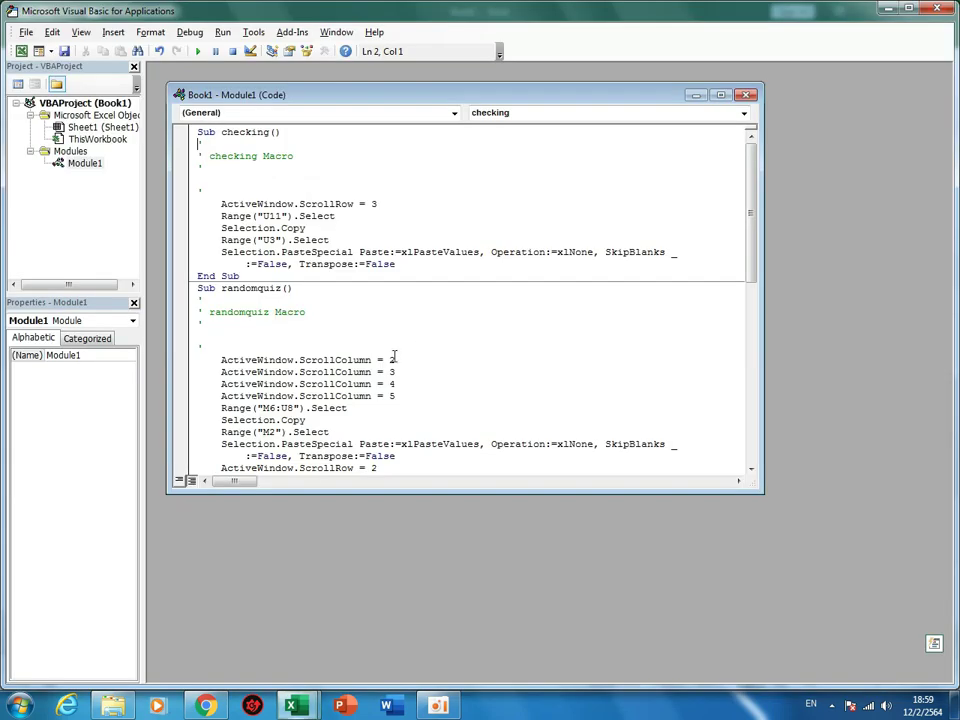
Delete all ScrollRow and ScrollColumn lines from the checking and randomquiz macros.
left_click_drag(377, 203, 185, 206)
key("Delete")
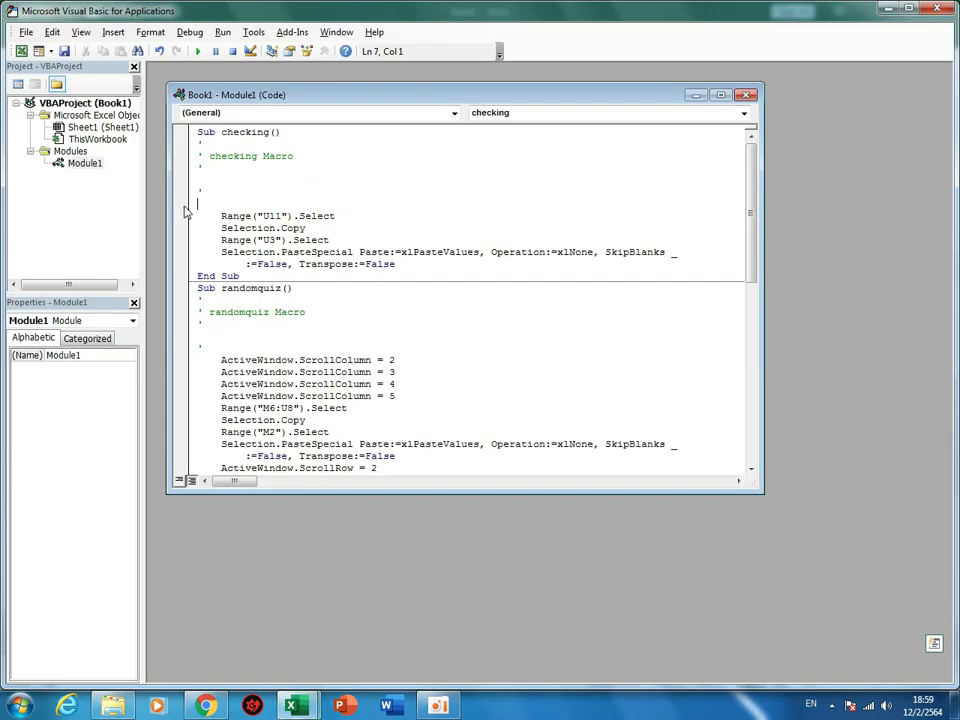
key("Delete")
left_click_drag(424, 383, 205, 340)
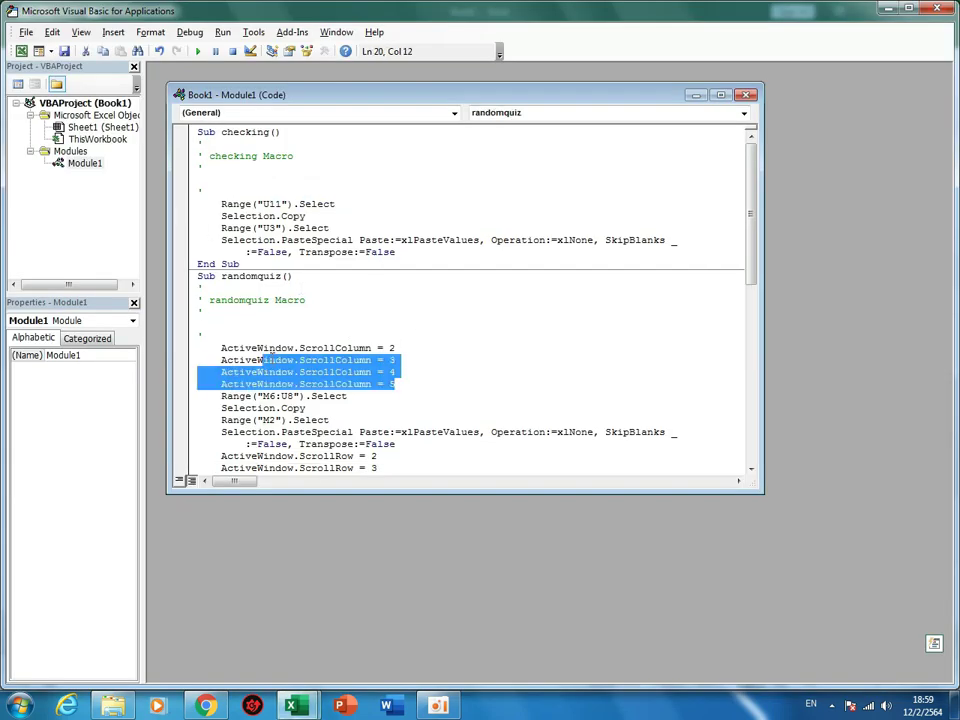
key("Delete")
scroll(351, 331, "down", 2)
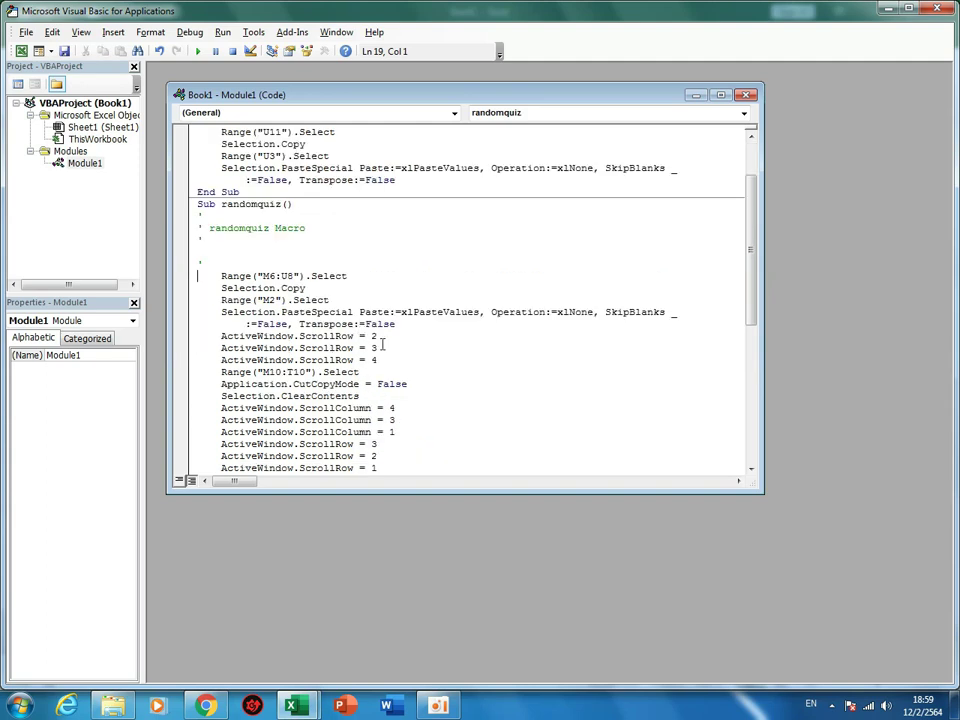
left_click_drag(378, 360, 190, 337)
key("Delete")
key("Delete")
scroll(395, 396, "down", 2)
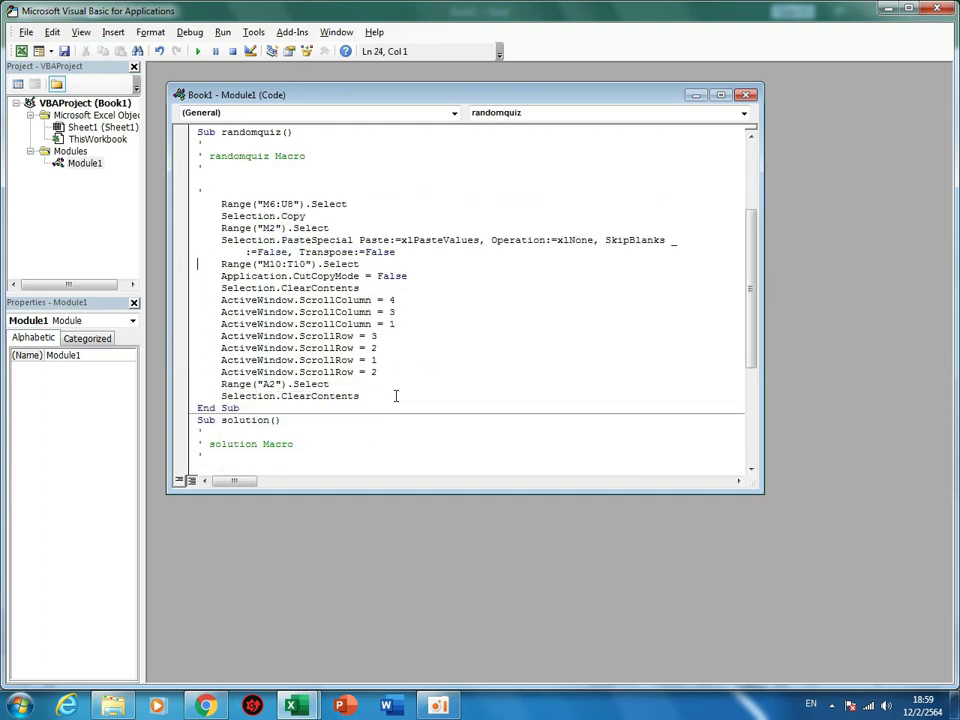
left_click_drag(386, 372, 200, 300)
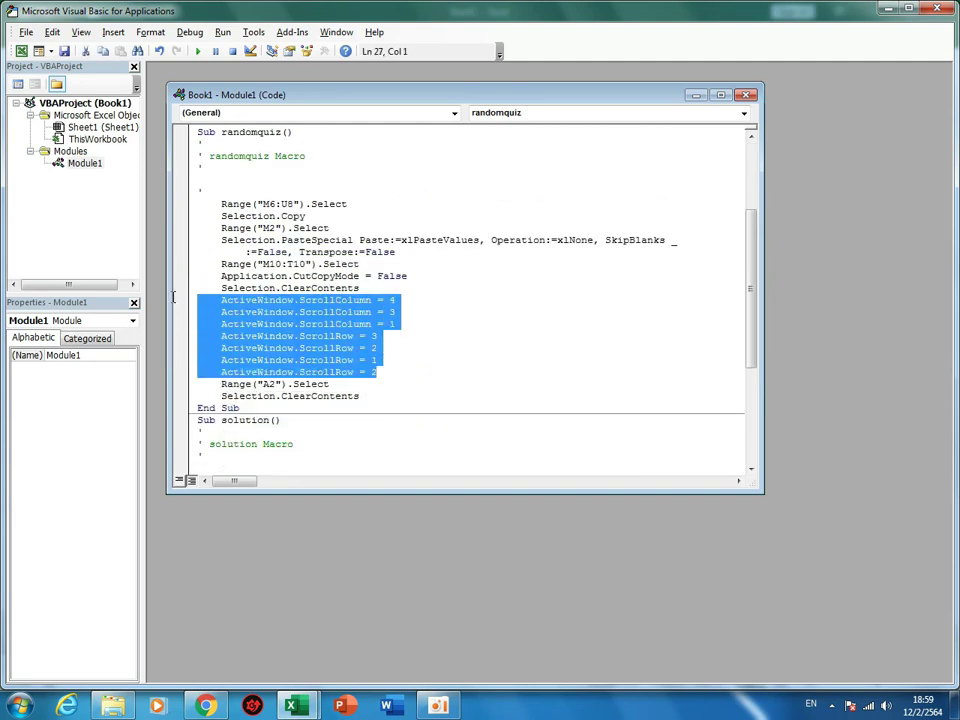
key("Delete")
Delete all ScrollRow and ScrollColumn lines from the solution macro.
scroll(400, 345, "down", 3)
scroll(416, 356, "down", 1)
mouse_move(401, 324)
left_mouse_down()
mouse_move(194, 302)
mouse_move(196, 289)
left_mouse_up()
key("Delete")
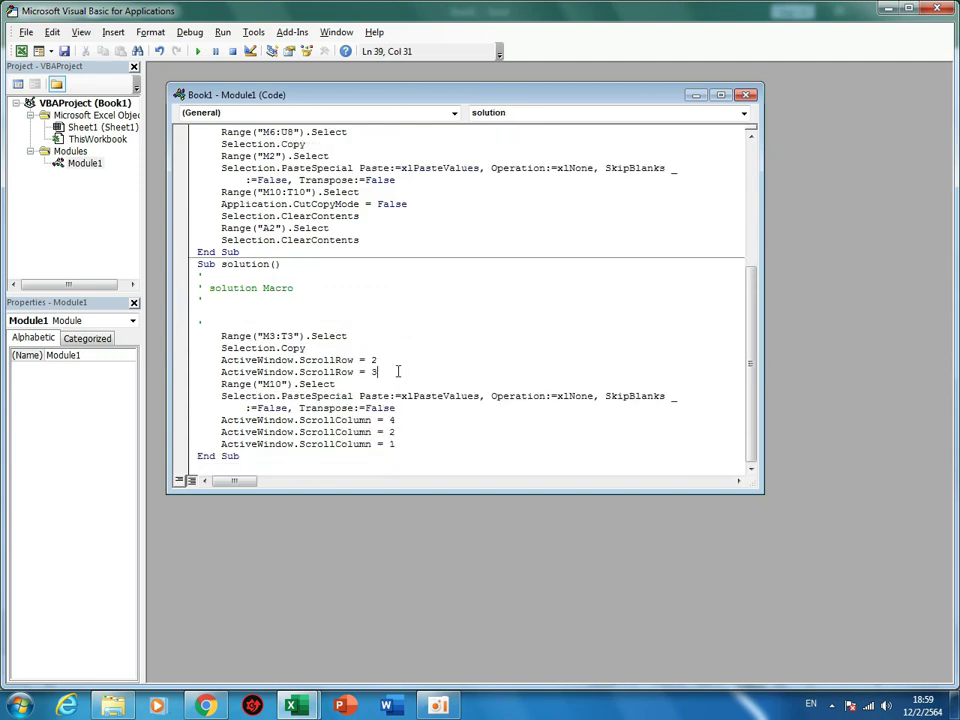
left_click_drag(397, 371, 197, 360)
key("Delete")
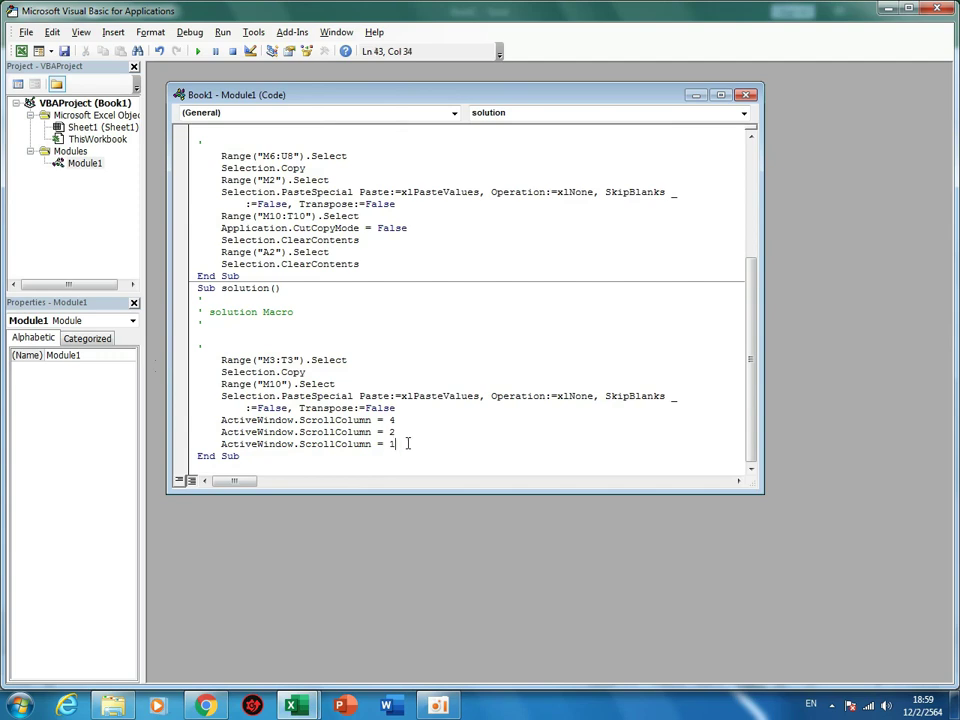
left_click_drag(407, 443, 182, 419)
key("Delete")
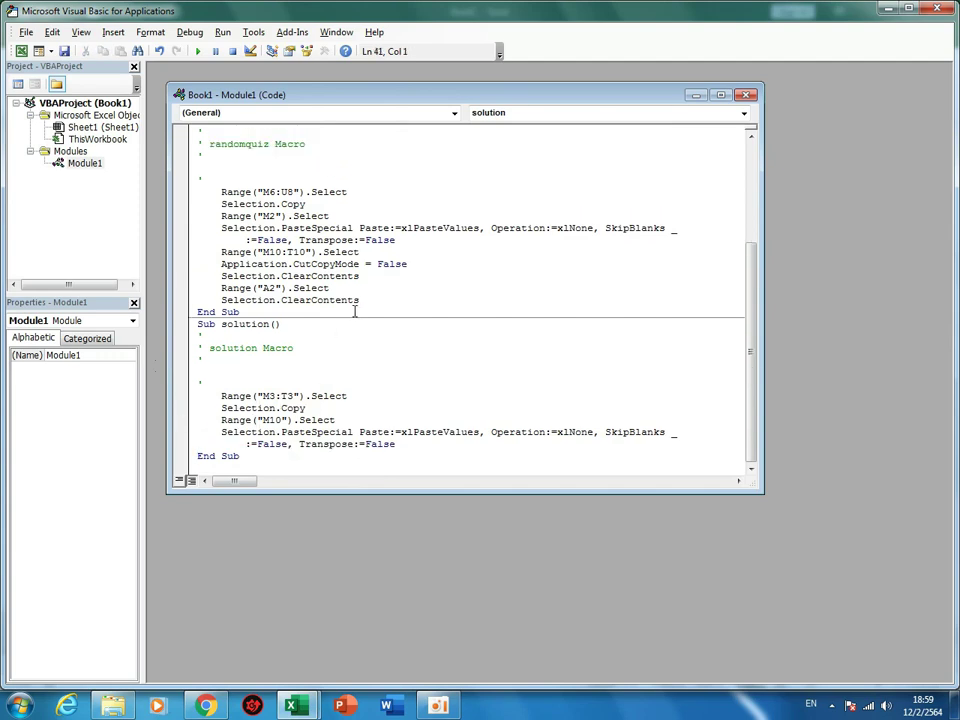
Copy the Range("A2") ClearContents lines into the end of solution and close the editor.
left_click_drag(359, 300, 221, 288)
key("ctrl+c")
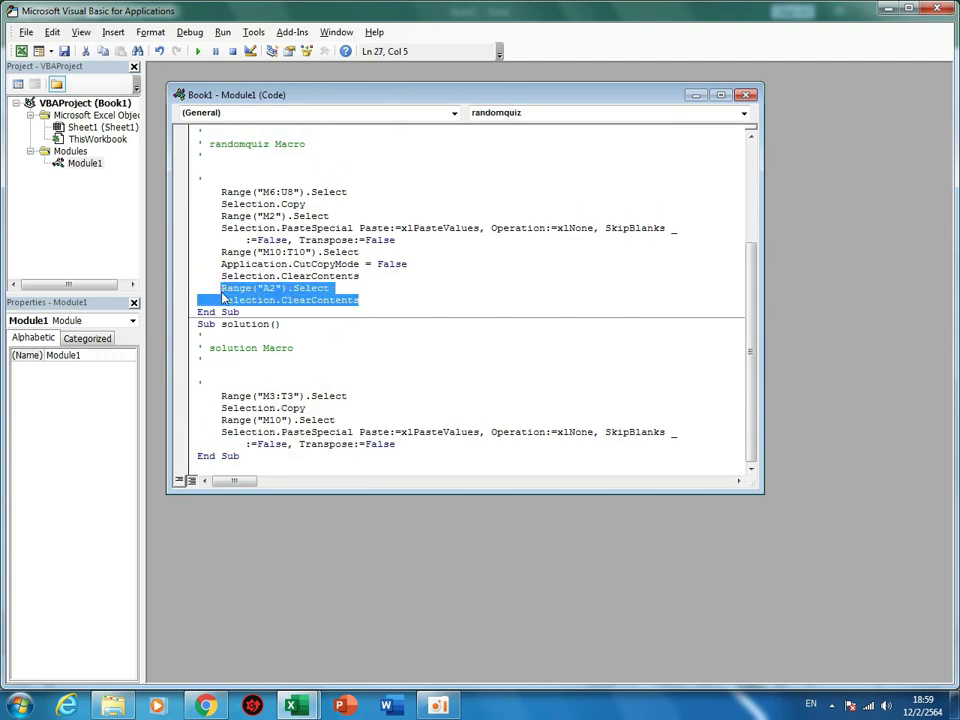
left_click(396, 444)
key("Return")
key("ctrl+v")
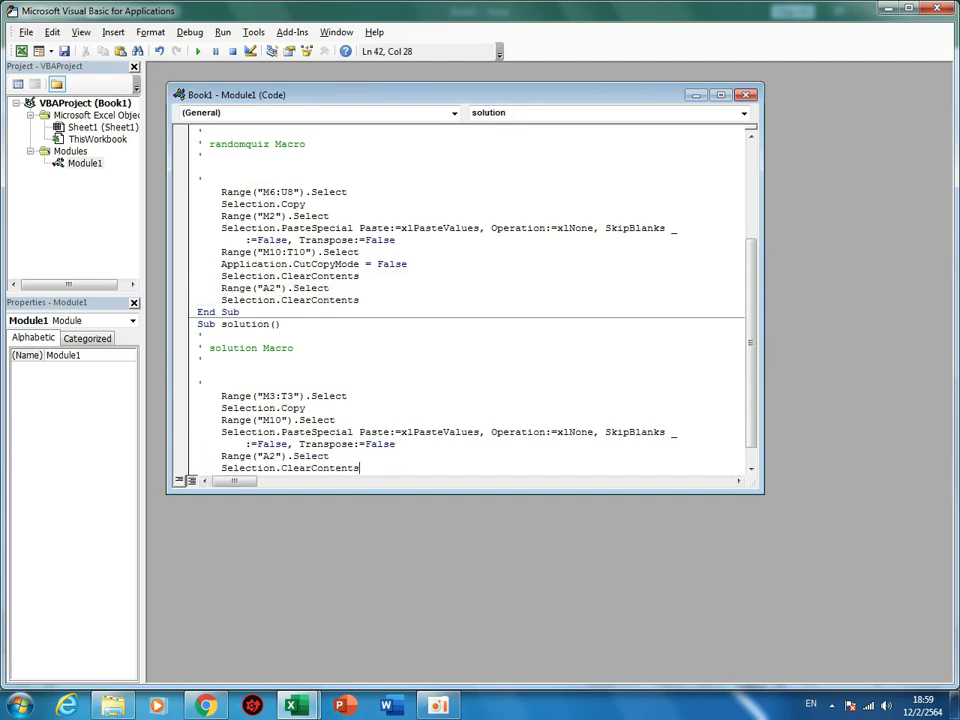
left_click(940, 10)
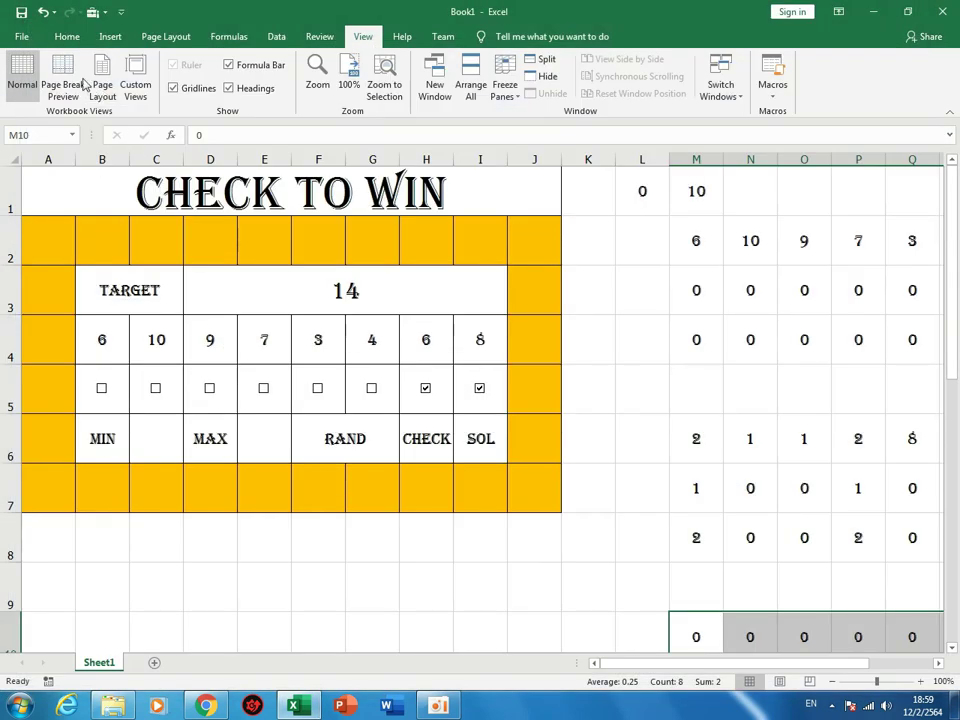
Draw a Form Controls button over F6:G6 and assign it a macro.
left_click(93, 12)
left_click(93, 49)
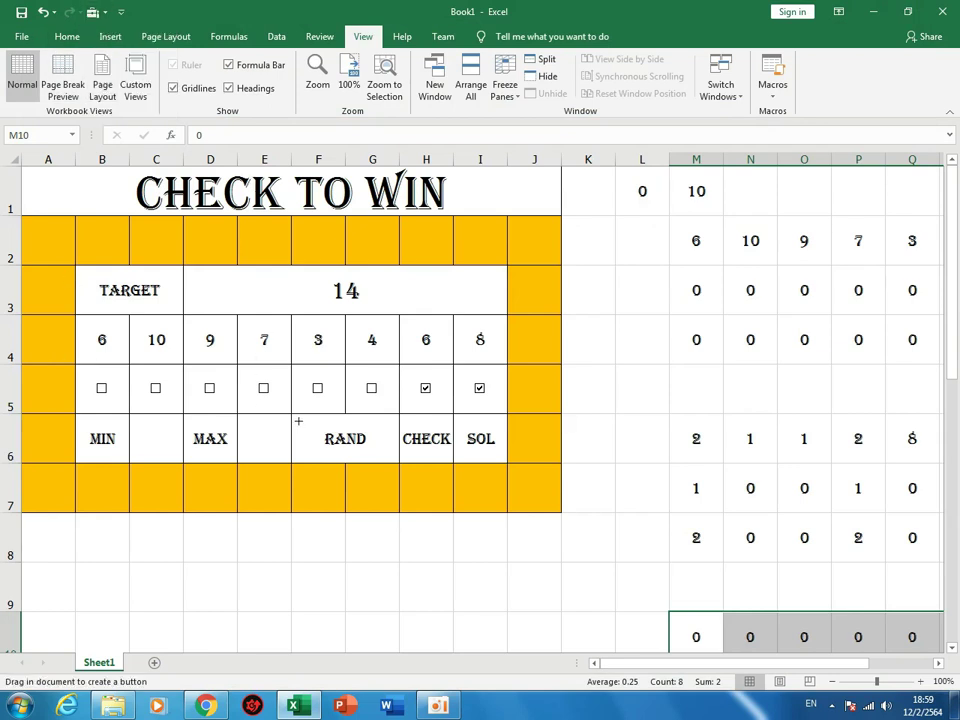
left_click_drag(296, 421, 395, 457)
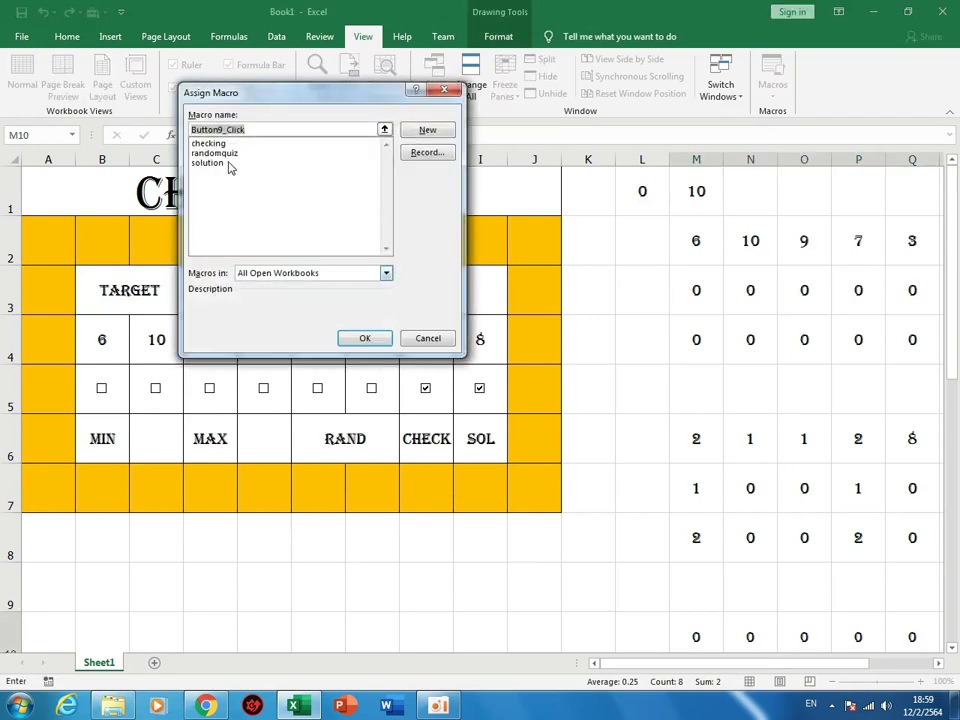
double_click(217, 154)
Change the button's label to Rand Quiz.
left_click(325, 439)
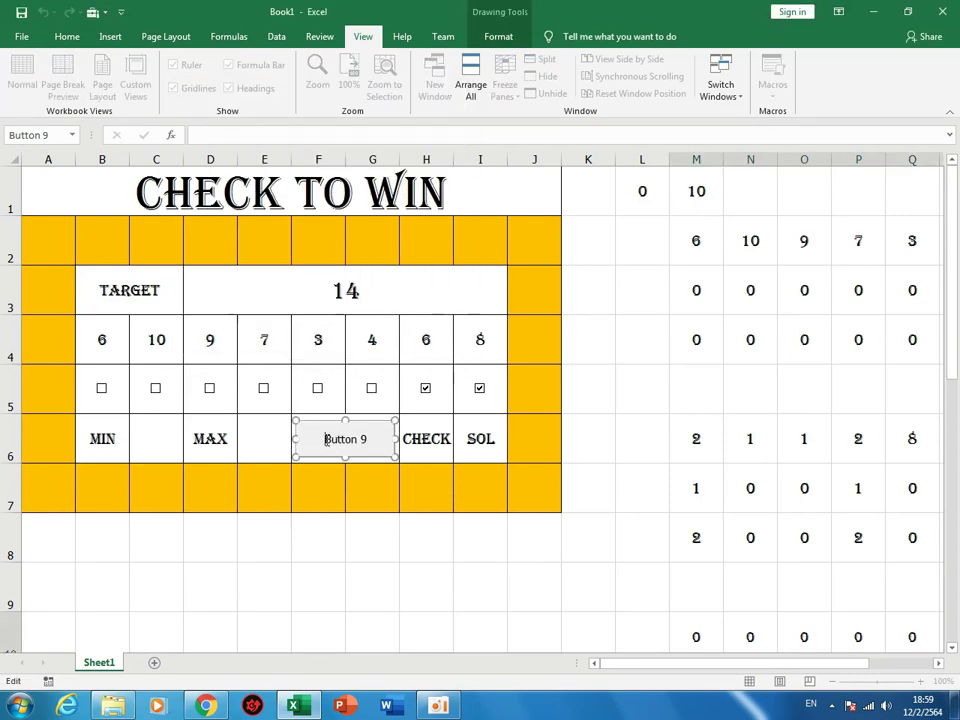
key("Delete")
key("Delete")
key("Delete")
key("Delete")
key("Delete")
key("Delete")
type("nd")
type(" Qi")
key("BackSpace")
type("uiz")
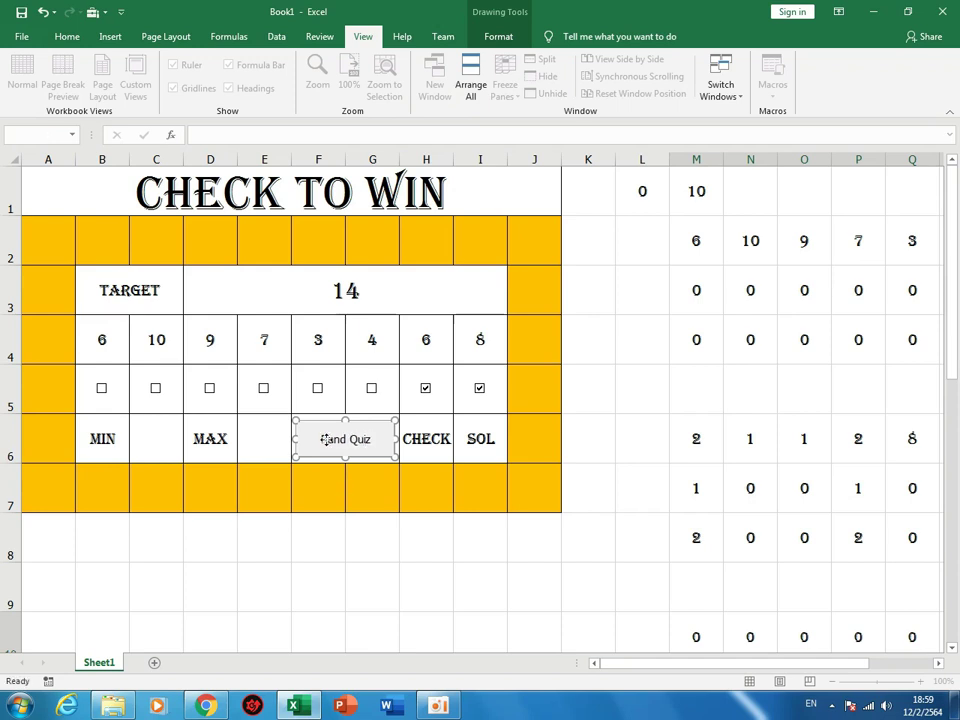
key("Escape")
key("ctrl+a")
left_click(369, 454)
Set the button caption to Algerian at size 16, then copy the button.
right_click(367, 451)
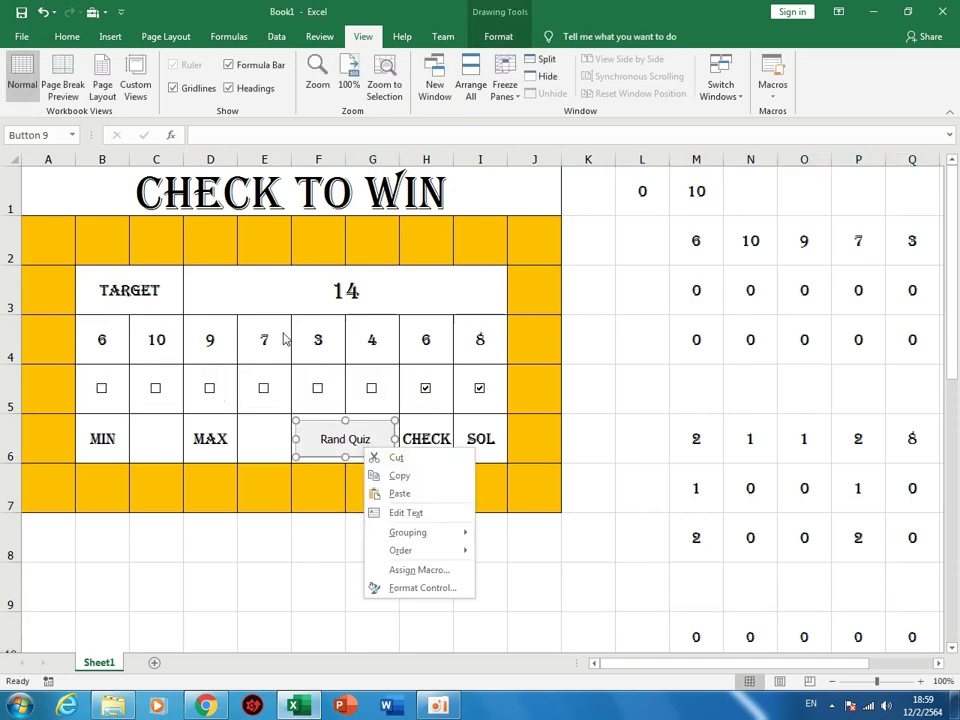
left_click(77, 38)
left_click(128, 66)
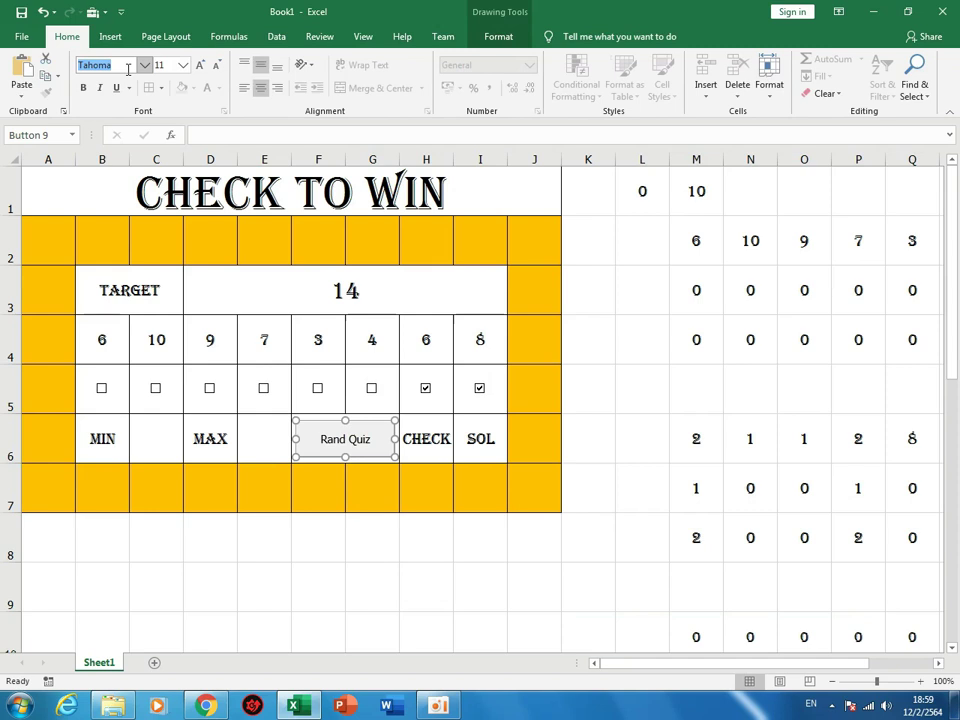
type("Algerian")
key("Return")
left_click(201, 65)
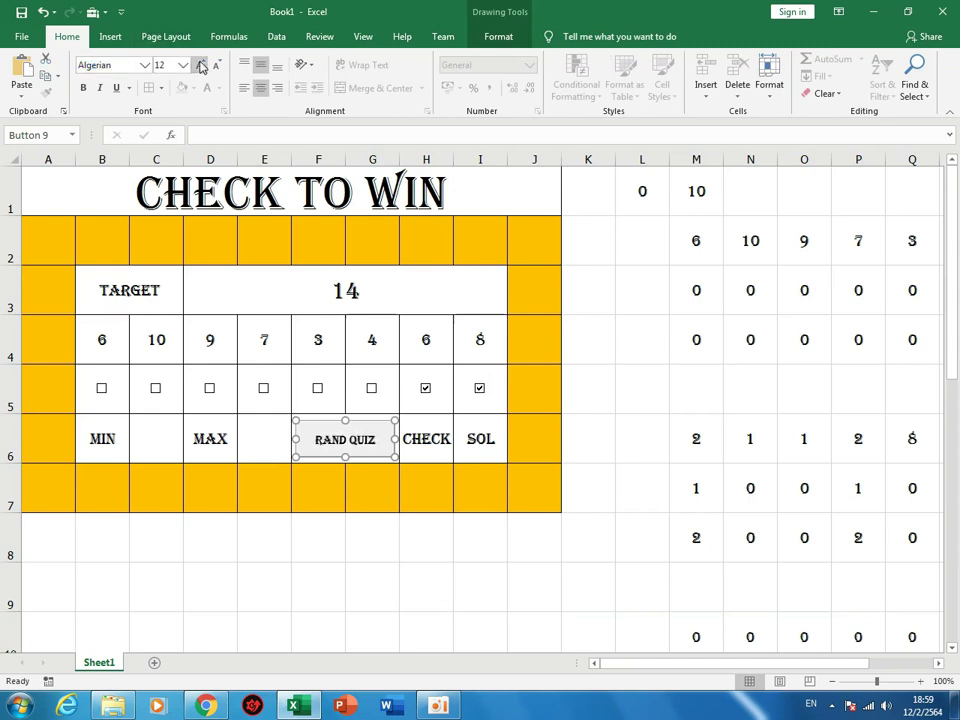
left_click(201, 65)
left_click(201, 65)
left_click(381, 516)
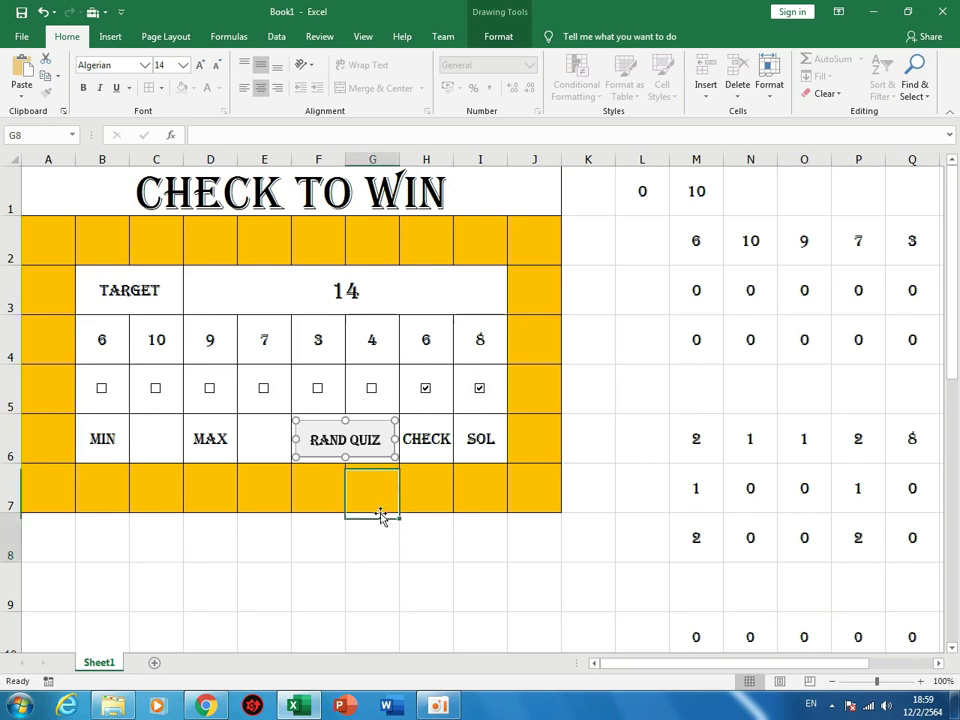
right_click(371, 455)
left_click(424, 439)
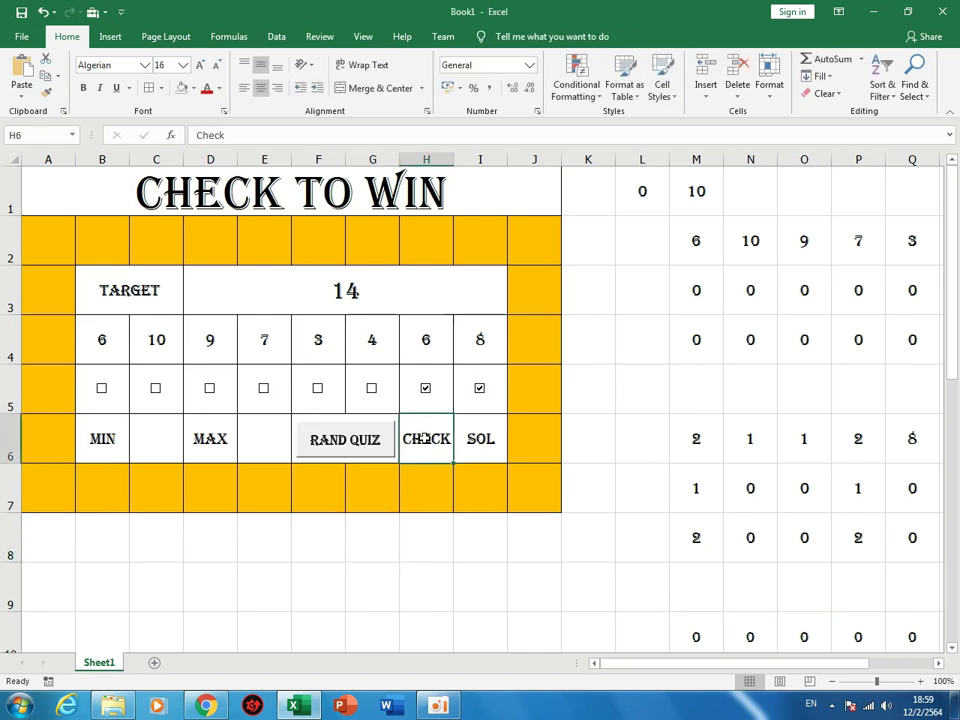
Paste a copy of the button into column H, narrow it, and label it CHECK.
key("ctrl+v")
left_click_drag(500, 439, 450, 439)
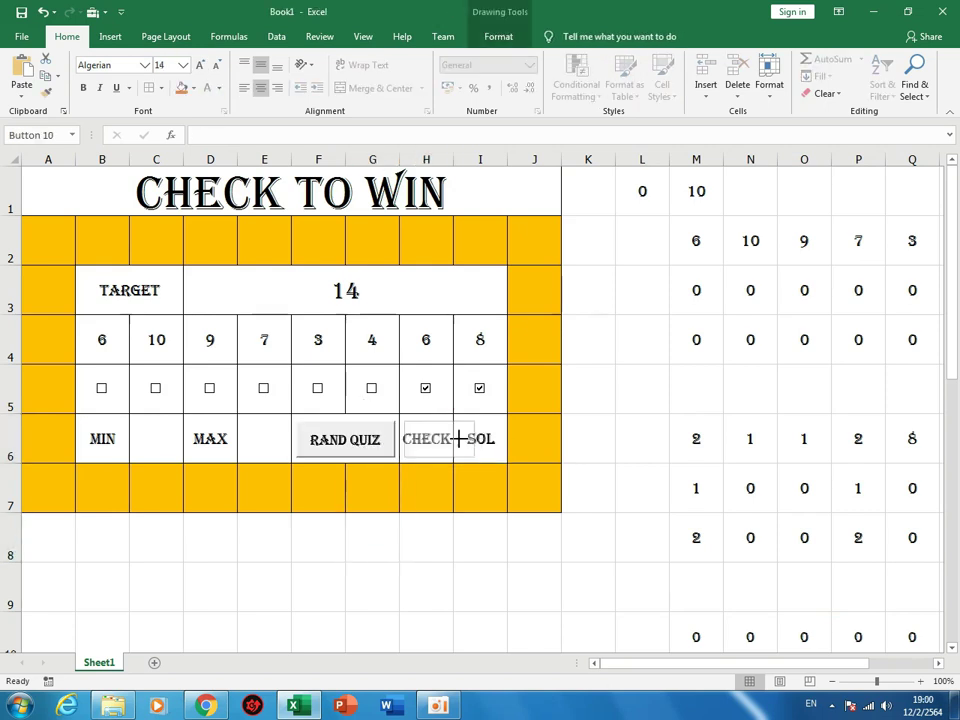
left_click(410, 440)
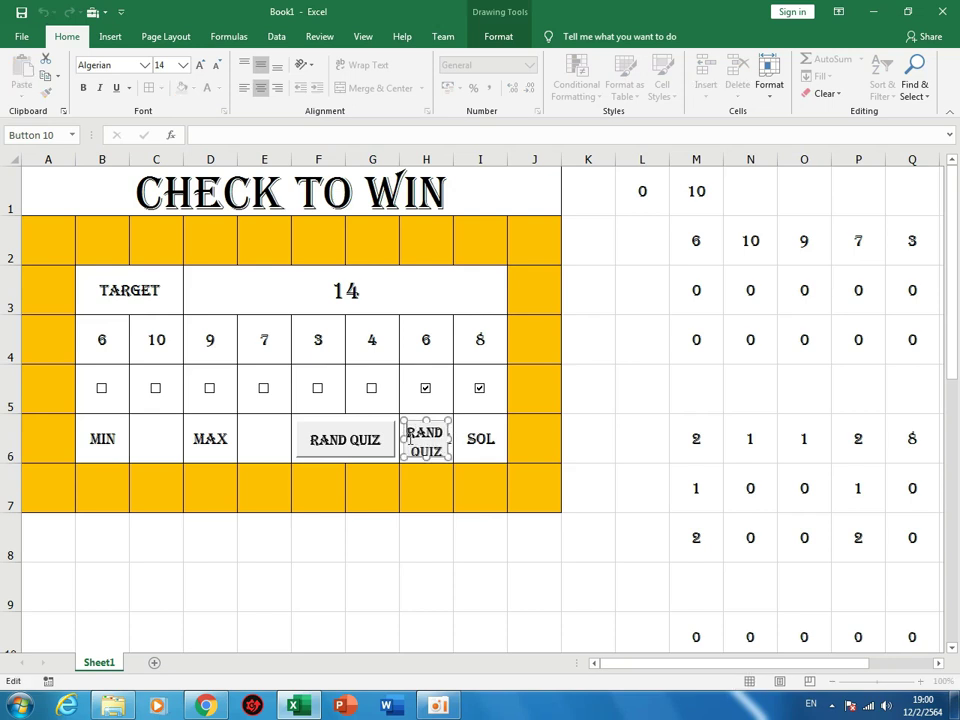
key("Delete")
key("Delete")
key("Delete")
key("Delete")
key("Delete")
key("Delete")
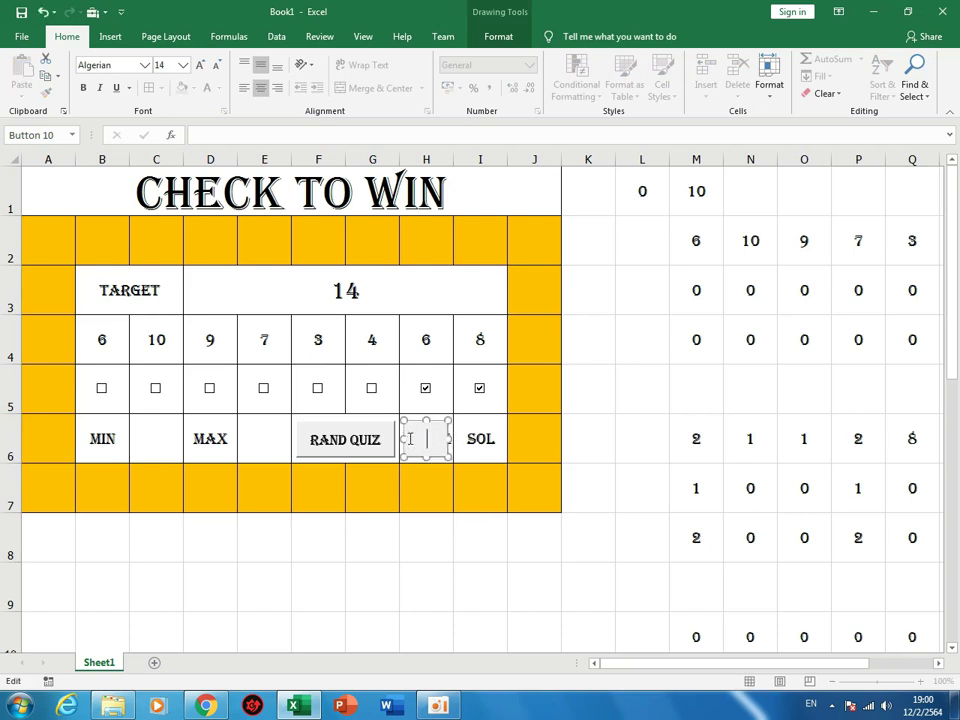
type("CHECK")
left_click_drag(443, 447, 360, 407)
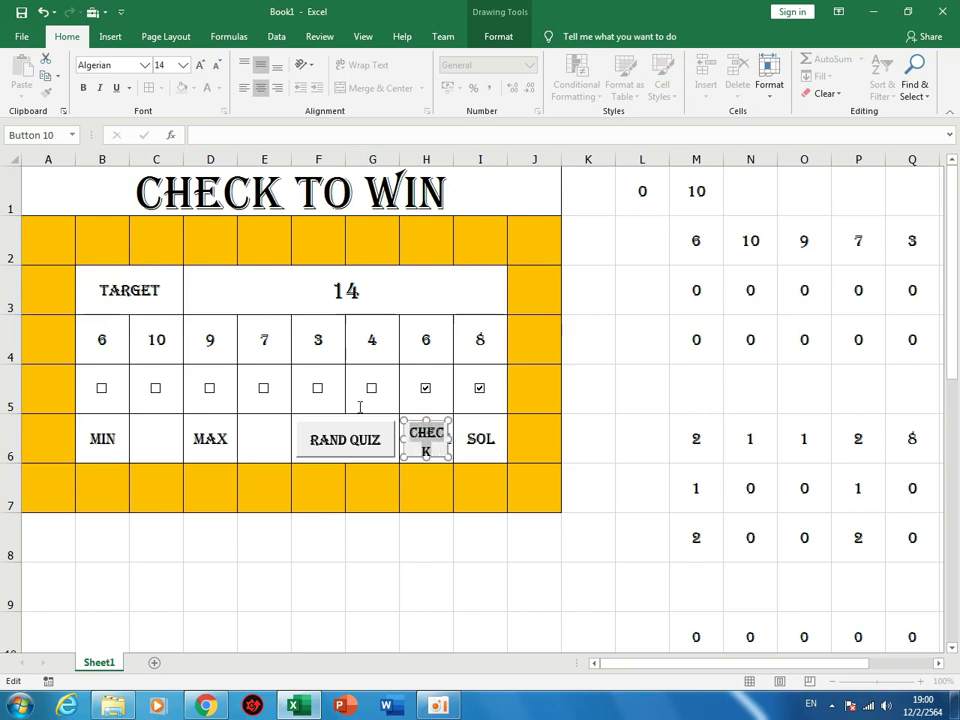
left_click(456, 530)
Duplicate the CHECK button into cell I6 and relabel it SOL.
right_click(430, 445)
left_click(461, 465)
left_click(471, 444)
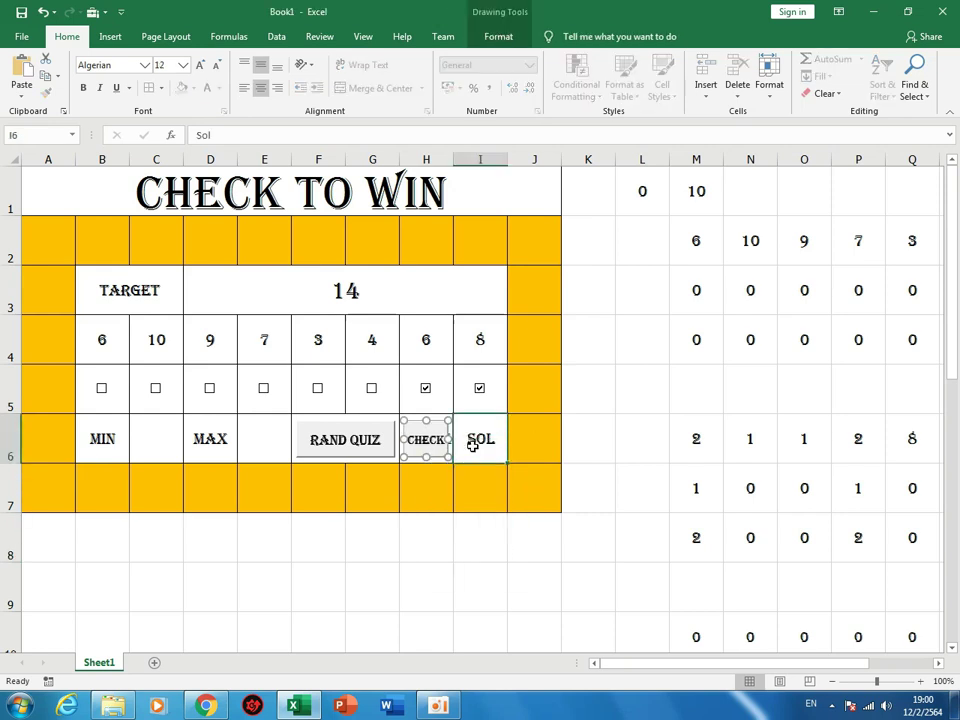
key("ctrl+v")
left_click(464, 438)
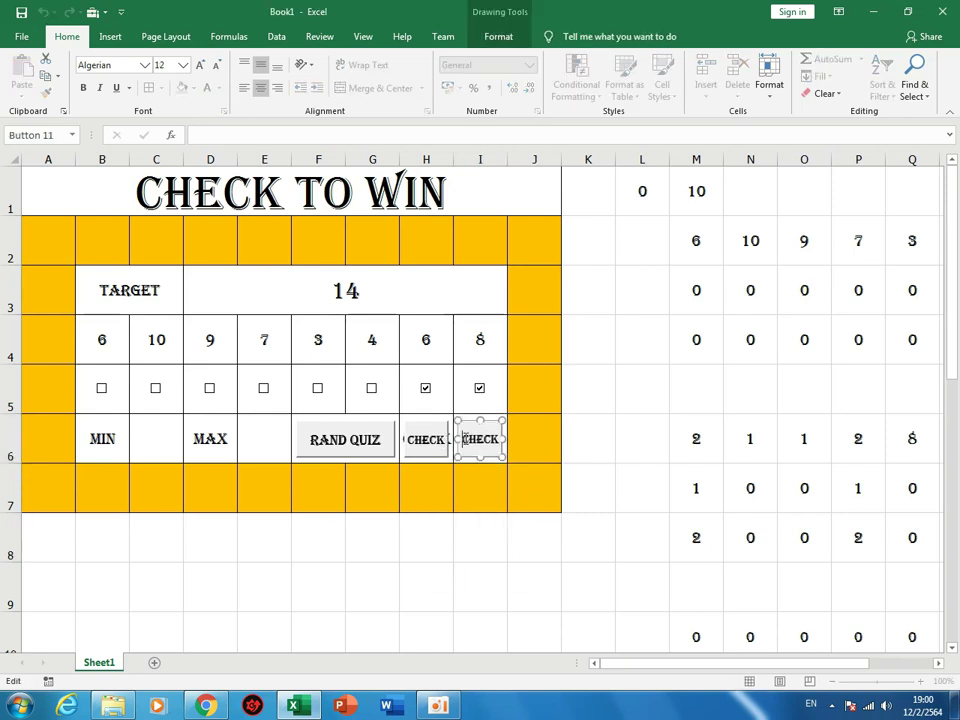
key("Delete")
key("Delete")
key("Delete")
key("Delete")
key("Delete")
type("L")
left_click(469, 489)
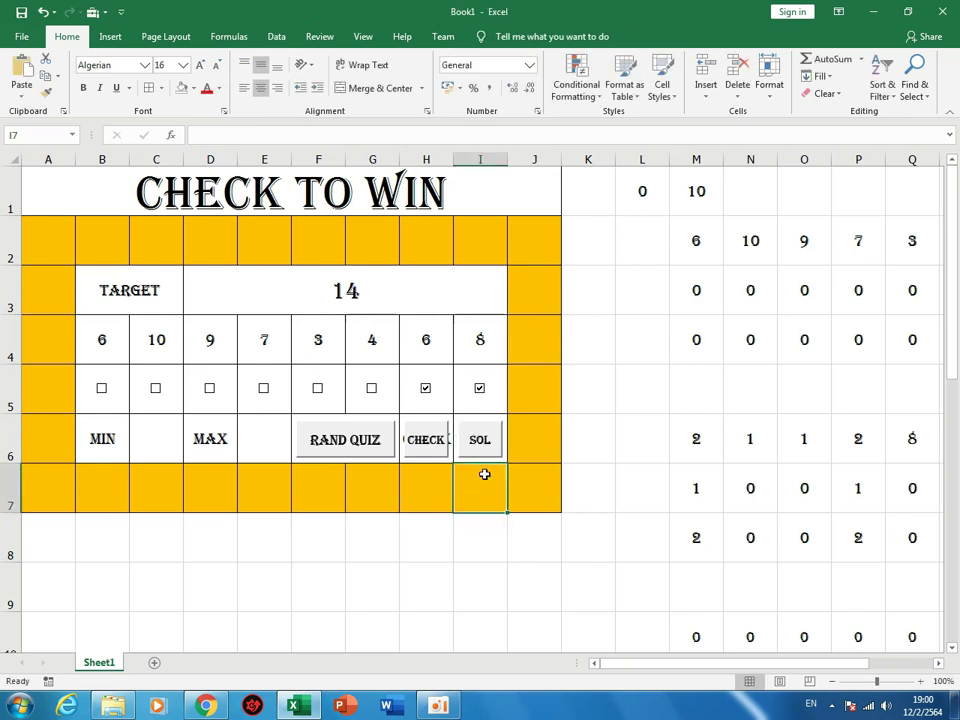
key("Up")
key("shift+Left")
key("shift+Left")
key("shift+Left")
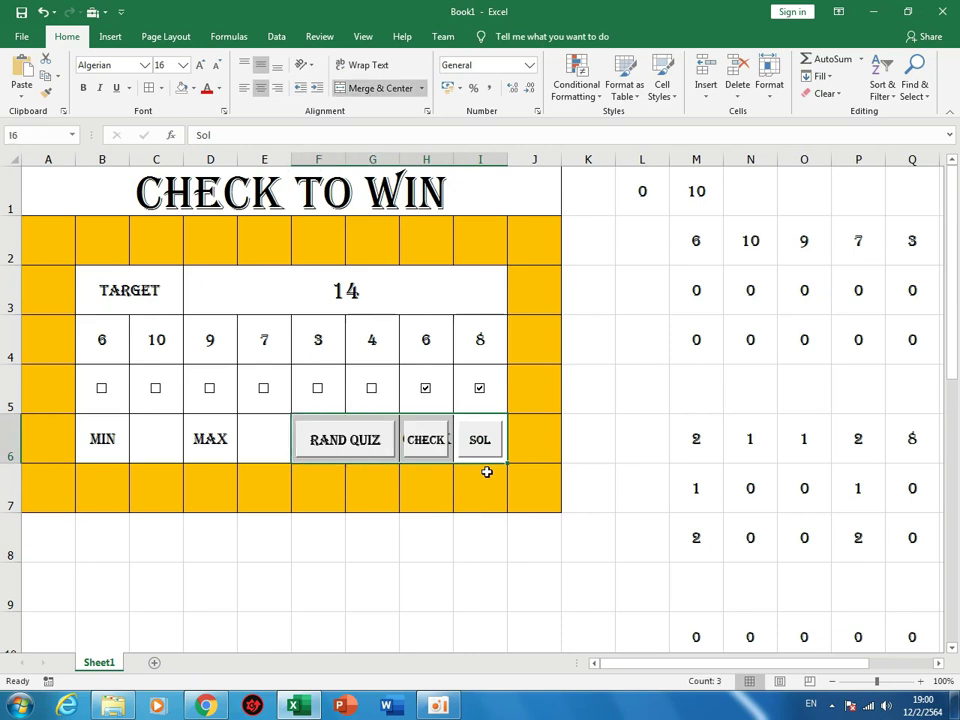
key("F9")
Assign the checking macro to CHECK and the solution macro to SOL.
right_click(422, 443)
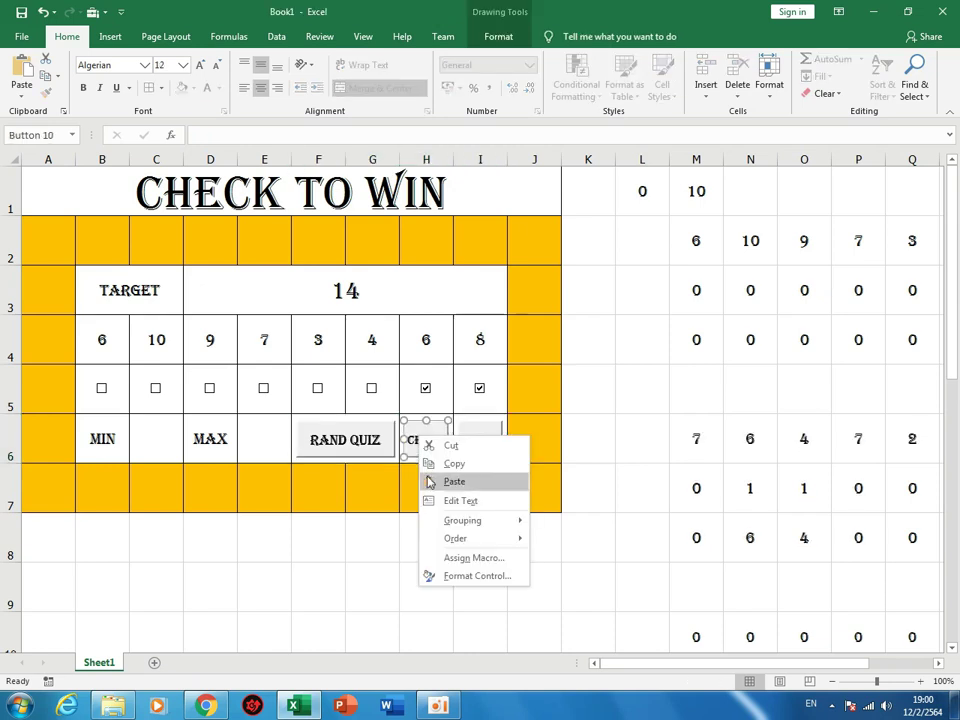
left_click(446, 558)
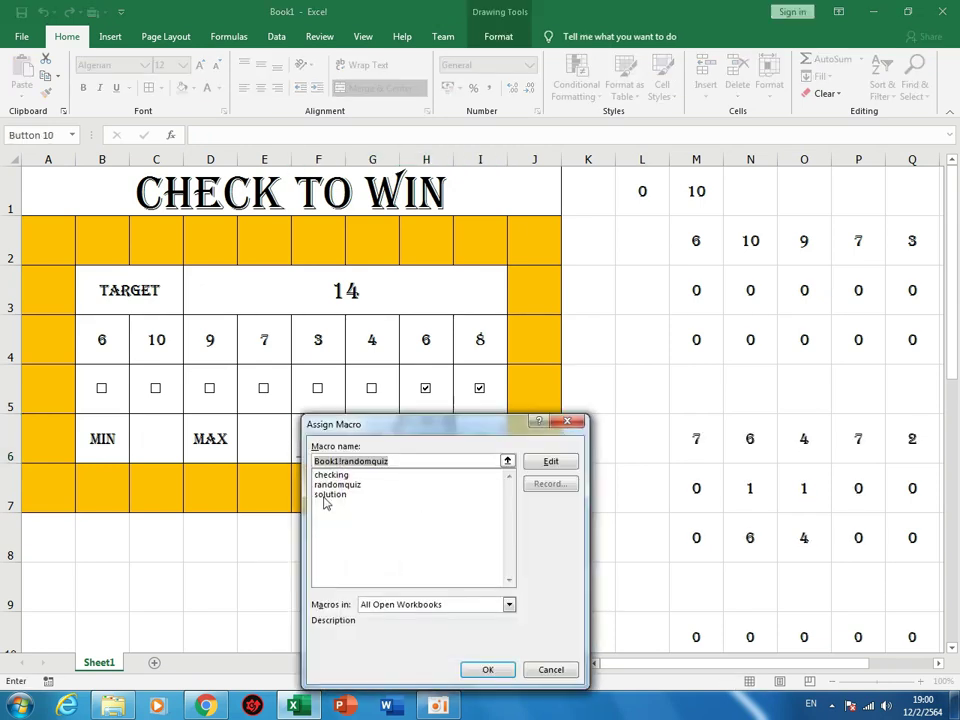
mouse_move(375, 430)
left_mouse_down()
mouse_move(690, 428)
mouse_move(521, 320)
left_mouse_up()
left_click(489, 362)
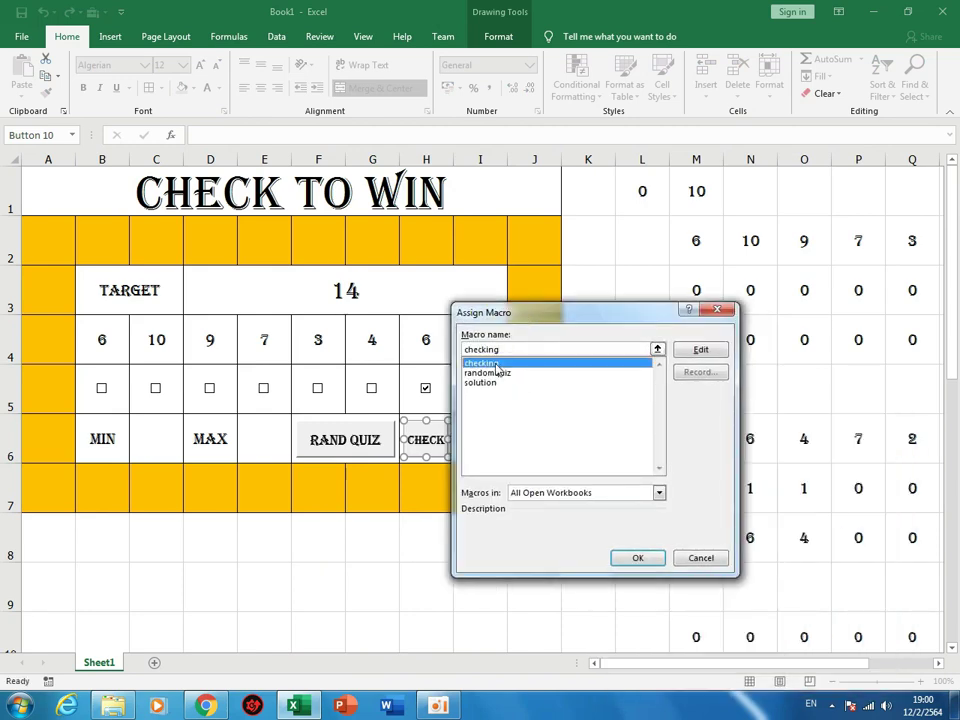
key("Return")
right_click(494, 433)
left_click(540, 555)
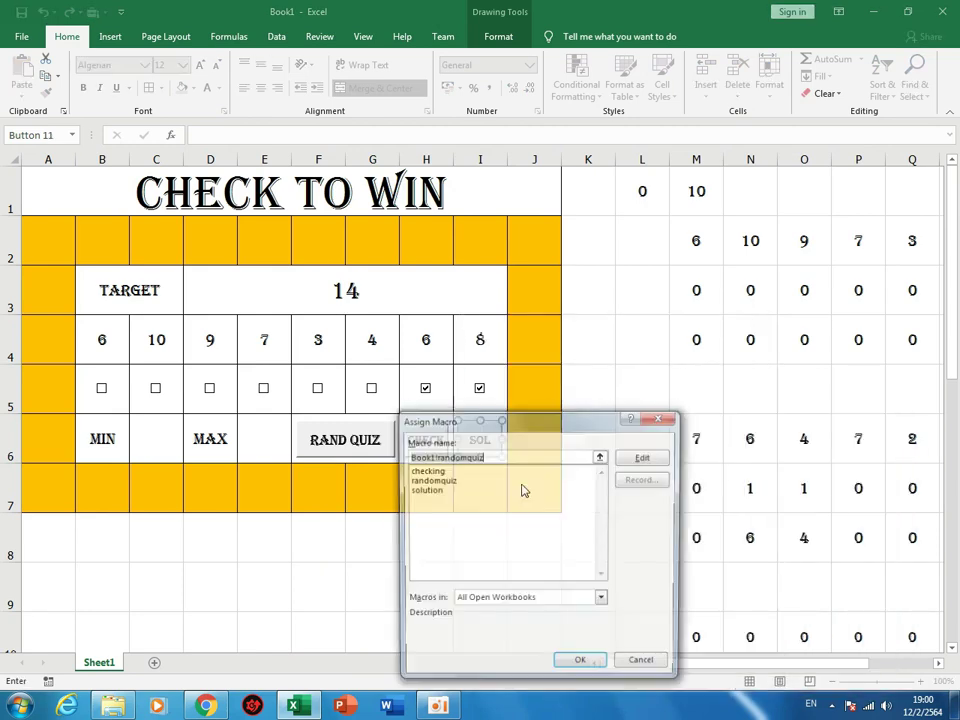
left_click(435, 490)
key("Return")
Fill the target row B3:I3 with yellow.
left_click(538, 550)
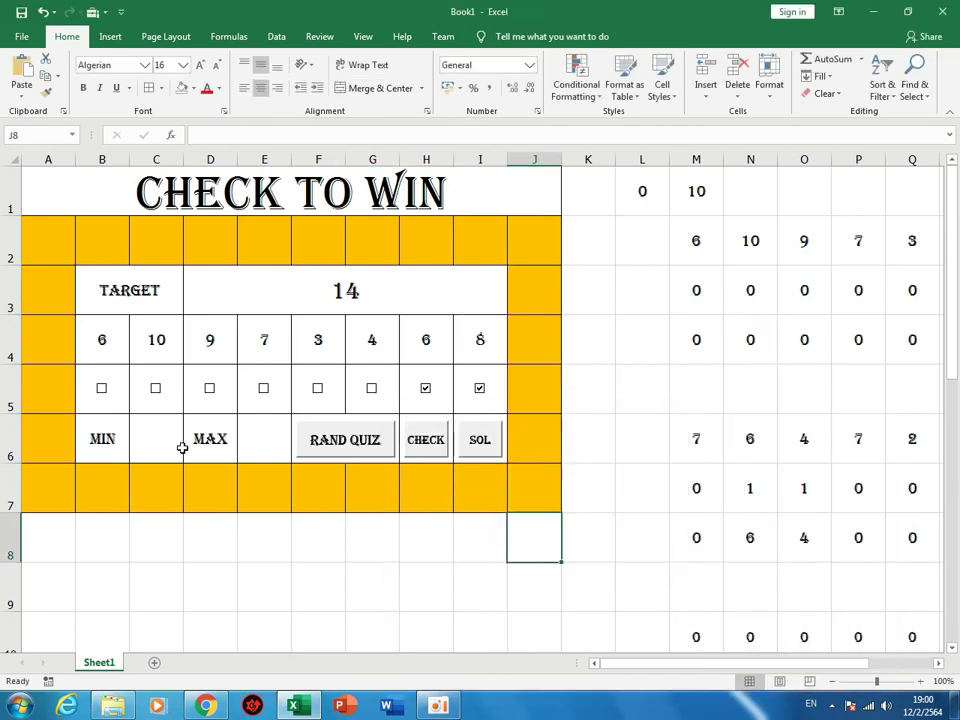
left_click(107, 401)
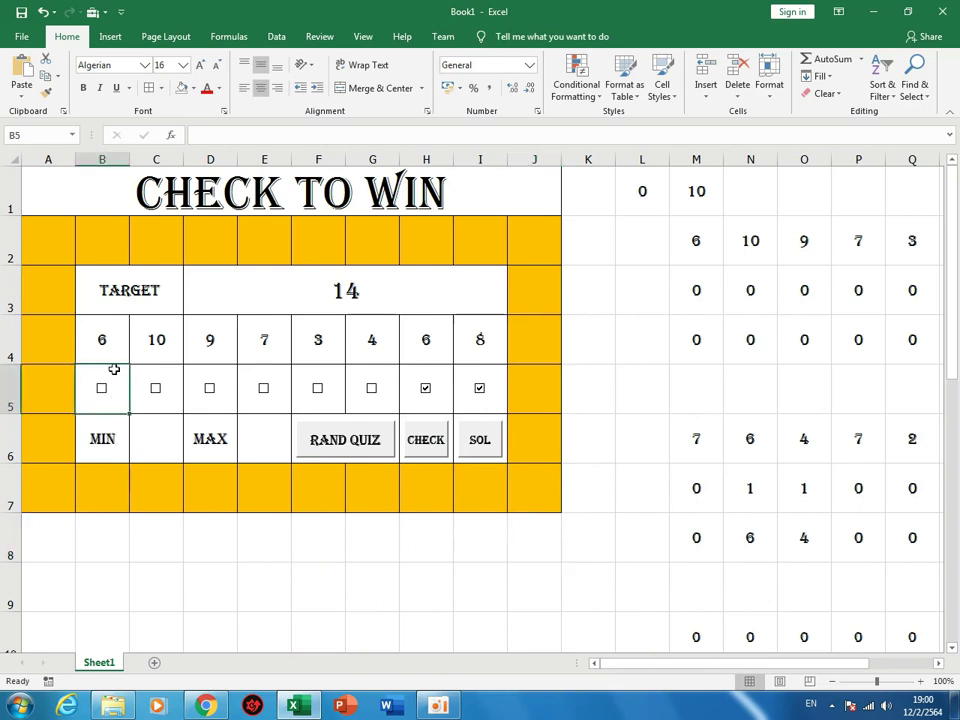
left_click_drag(110, 290, 345, 290)
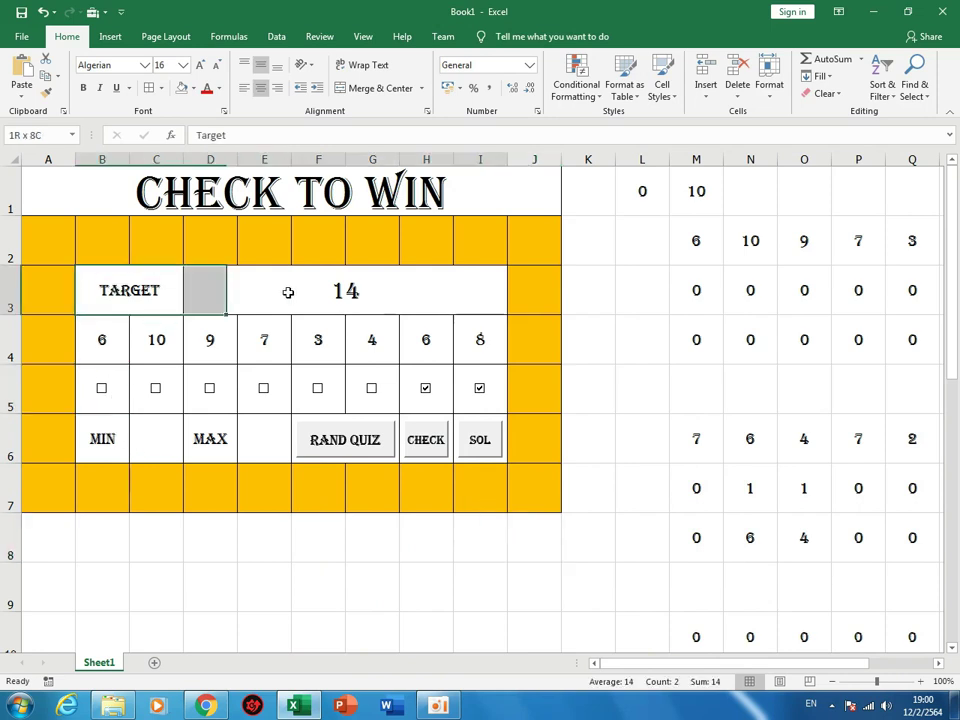
left_click(193, 88)
left_click(218, 206)
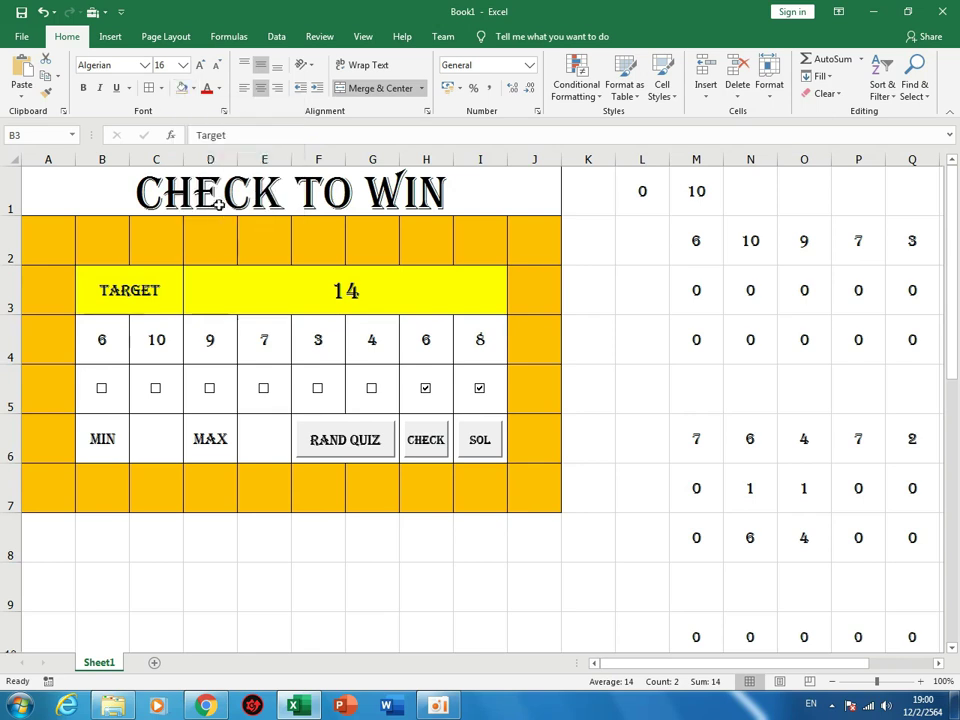
Fill B4:I5 with blue and the MIN/MAX row B6:I6 with grey.
mouse_move(102, 338)
left_mouse_down()
mouse_move(277, 338)
mouse_move(491, 377)
left_mouse_up()
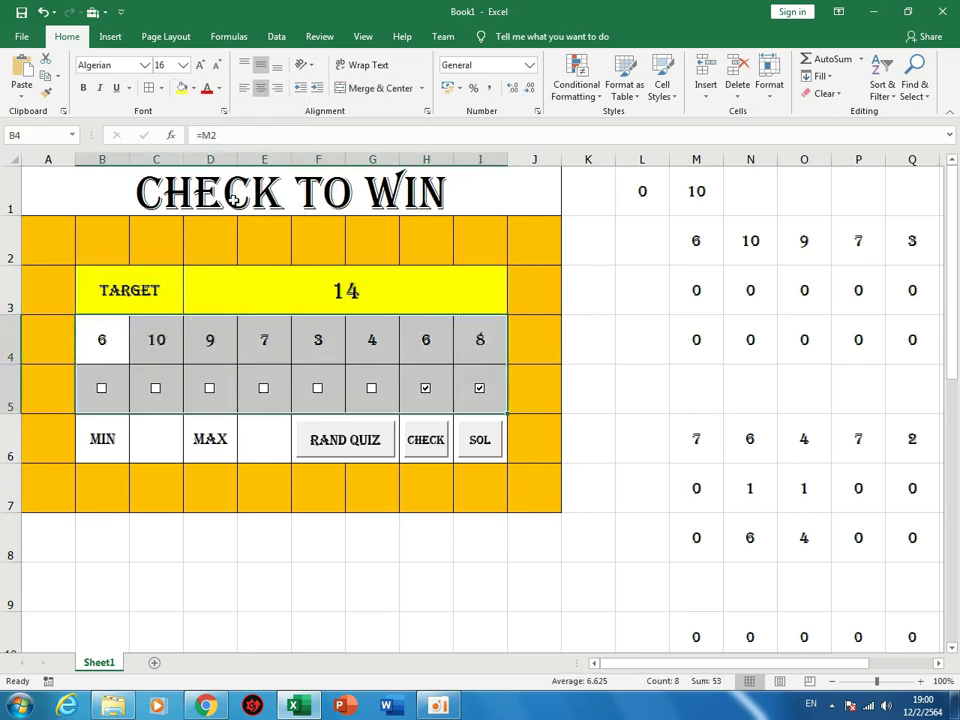
left_click(193, 88)
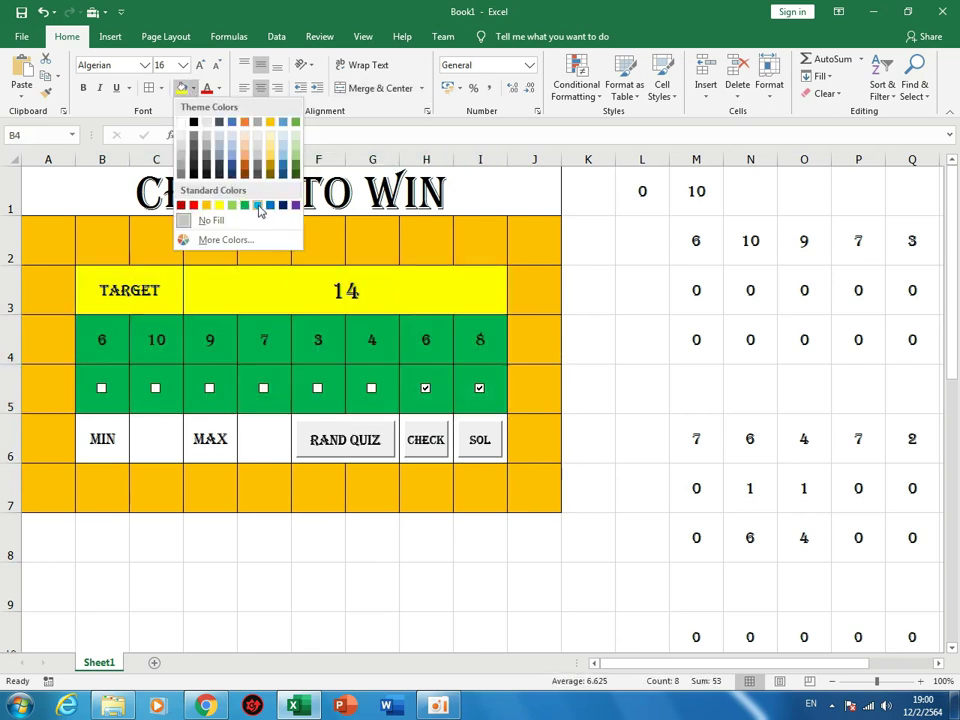
left_click(262, 206)
left_click_drag(115, 435, 480, 441)
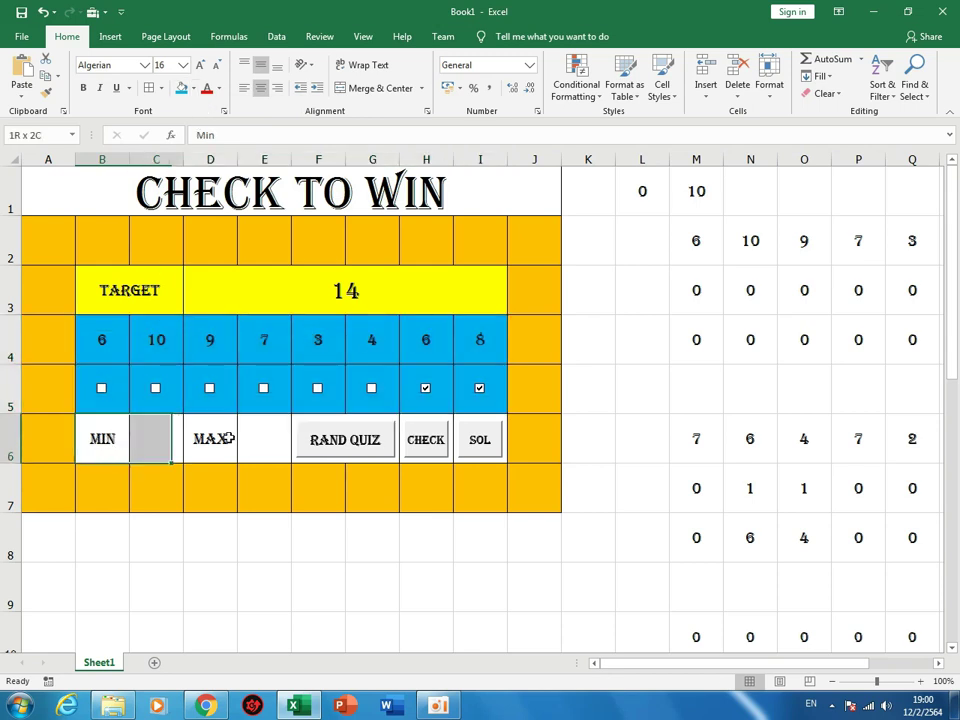
left_click(193, 88)
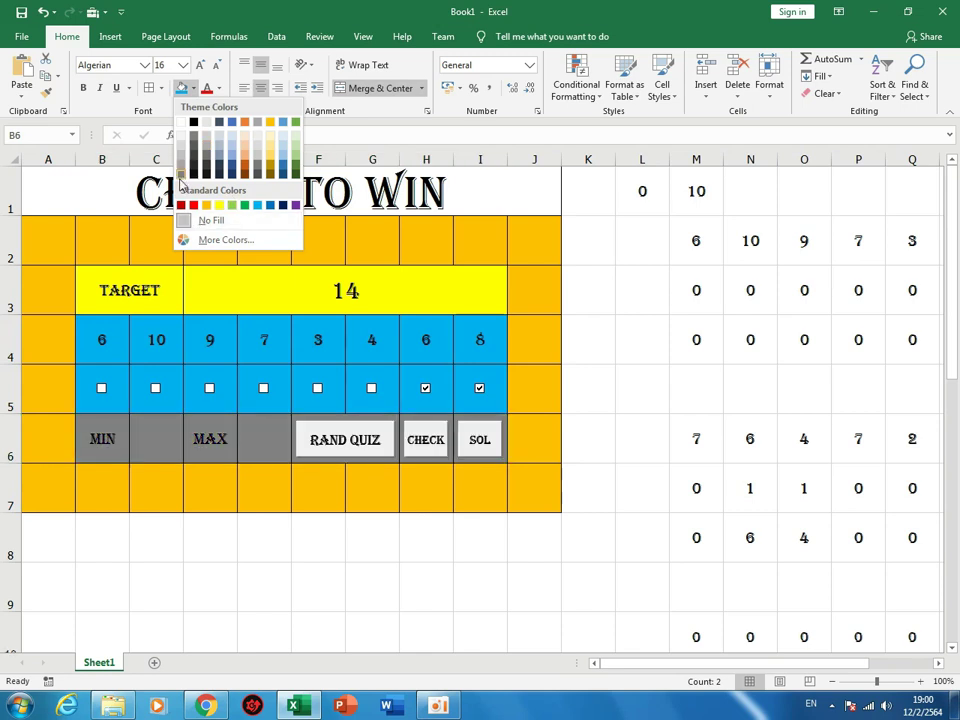
left_click(181, 177)
left_click(213, 471)
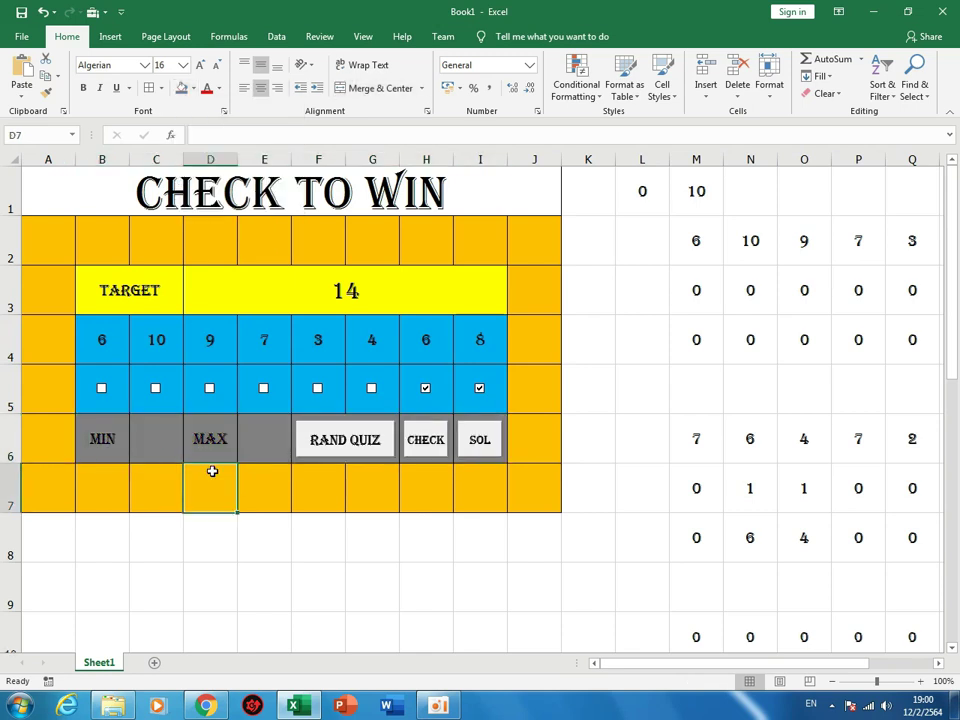
left_click(141, 172)
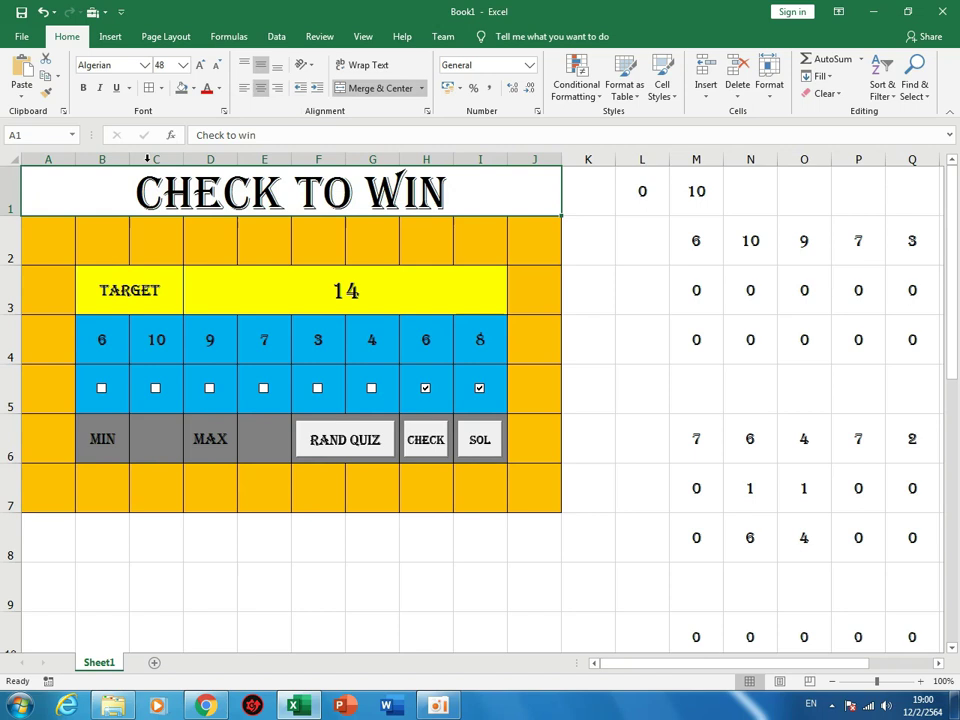
Fill the CHECK TO WIN title with light green.
left_click(193, 88)
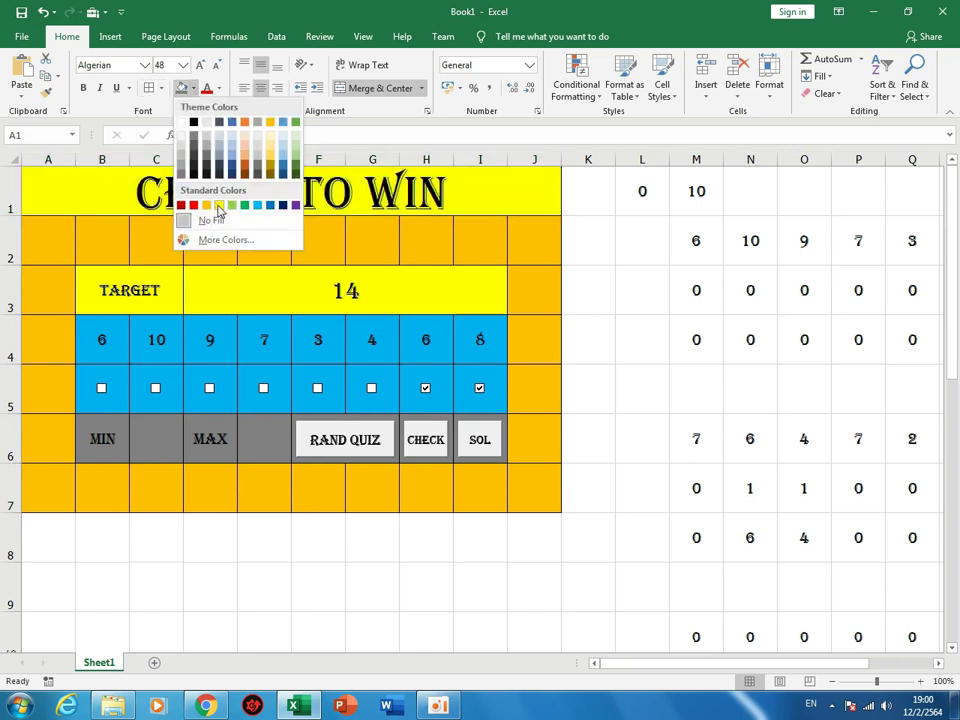
left_click(231, 205)
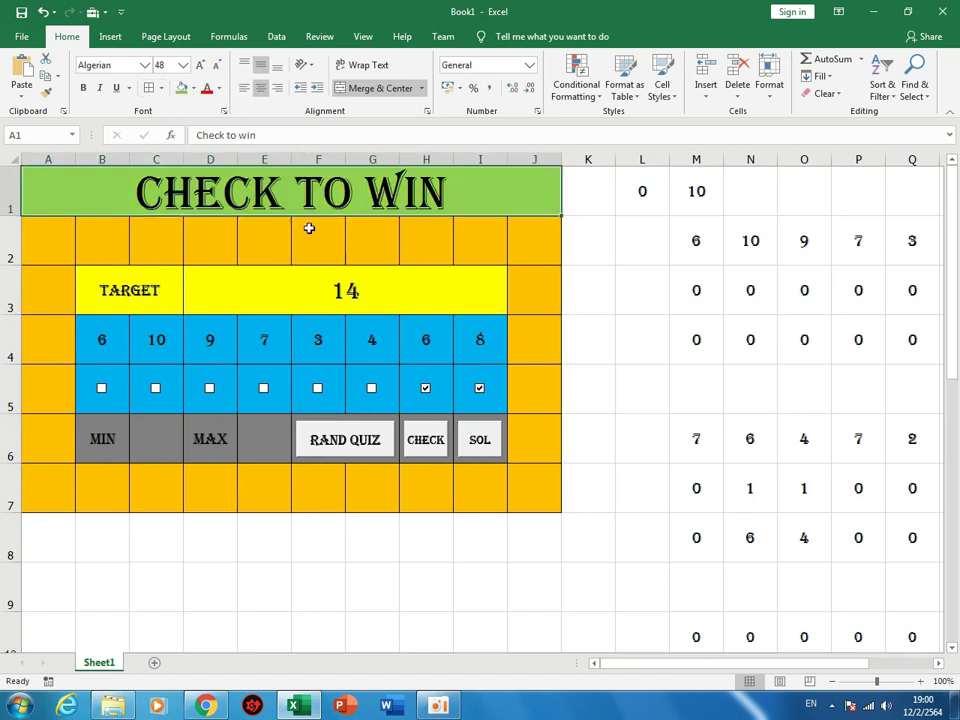
left_click(311, 228)
Hide every column from K onward.
left_click(584, 158)
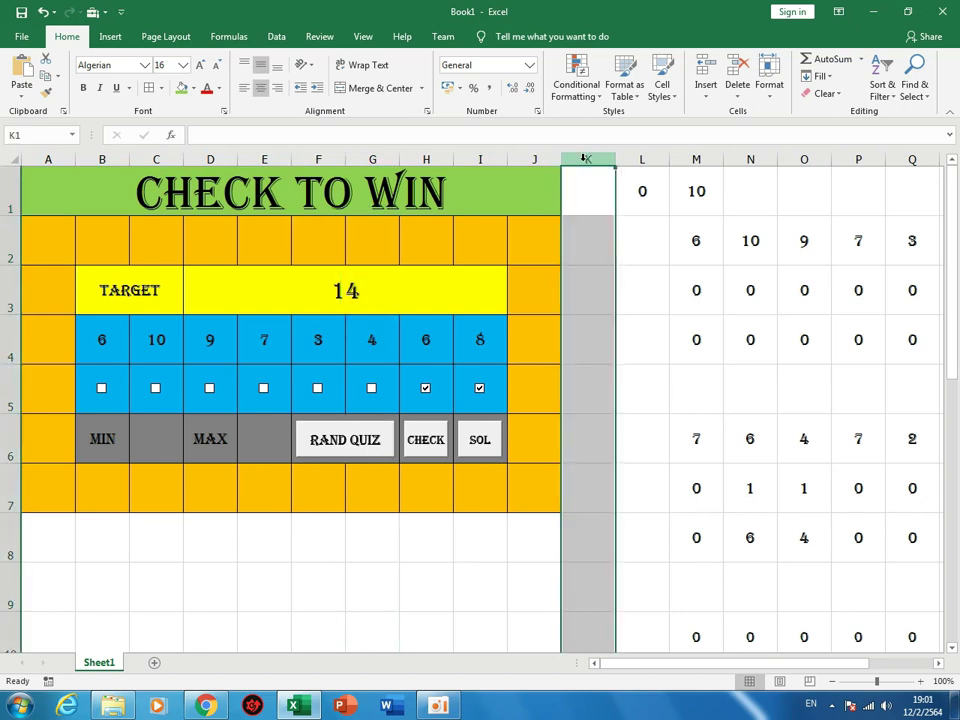
key("ctrl+shift+Right")
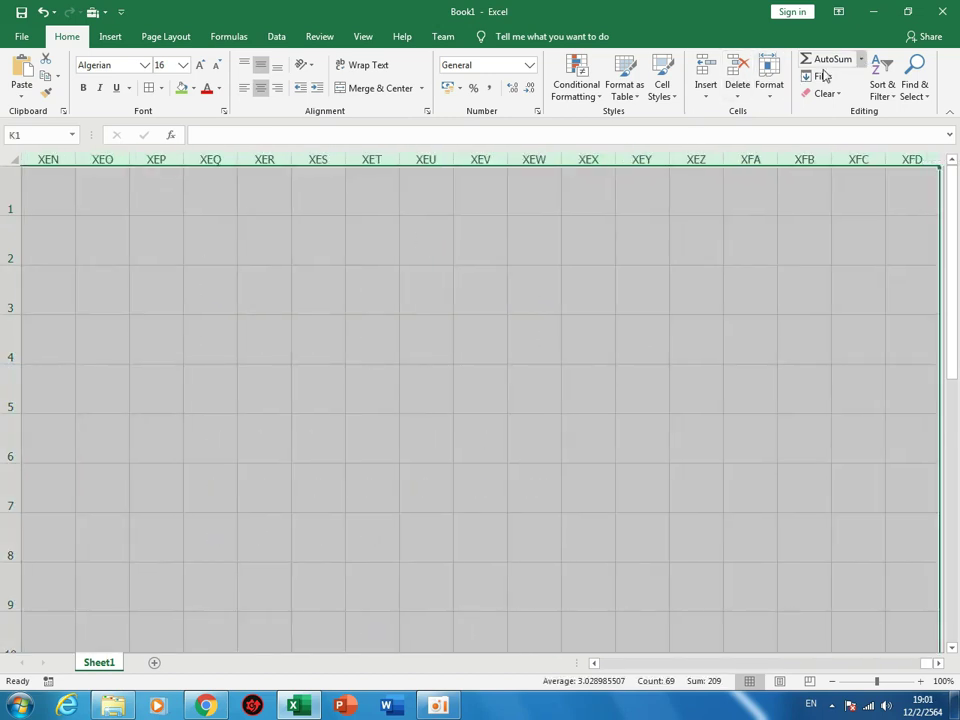
left_click(769, 80)
mouse_move(799, 240)
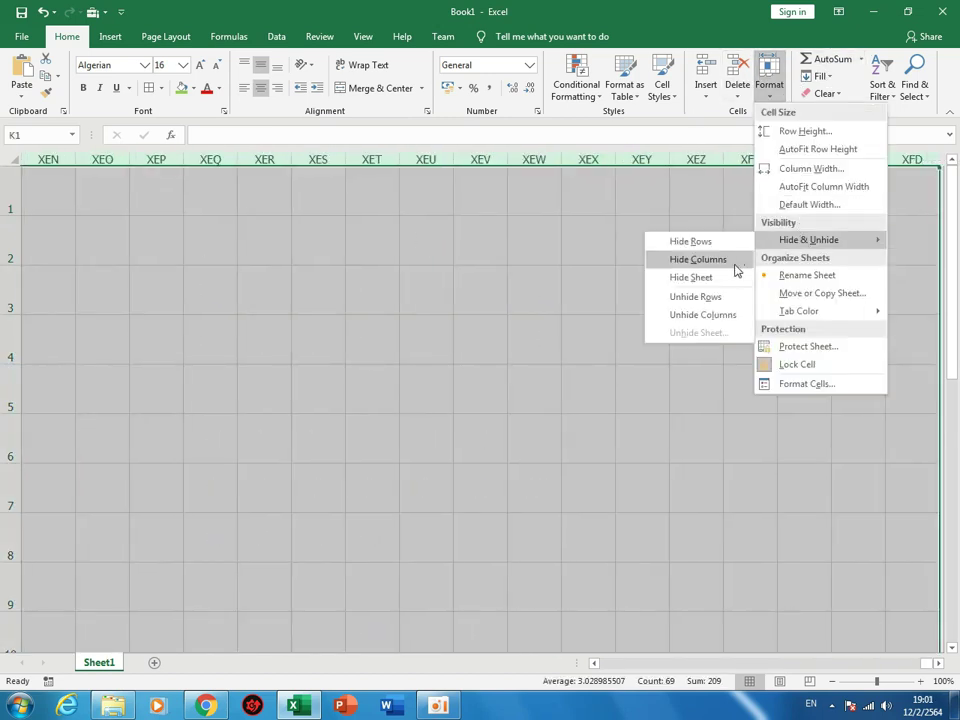
left_click(735, 260)
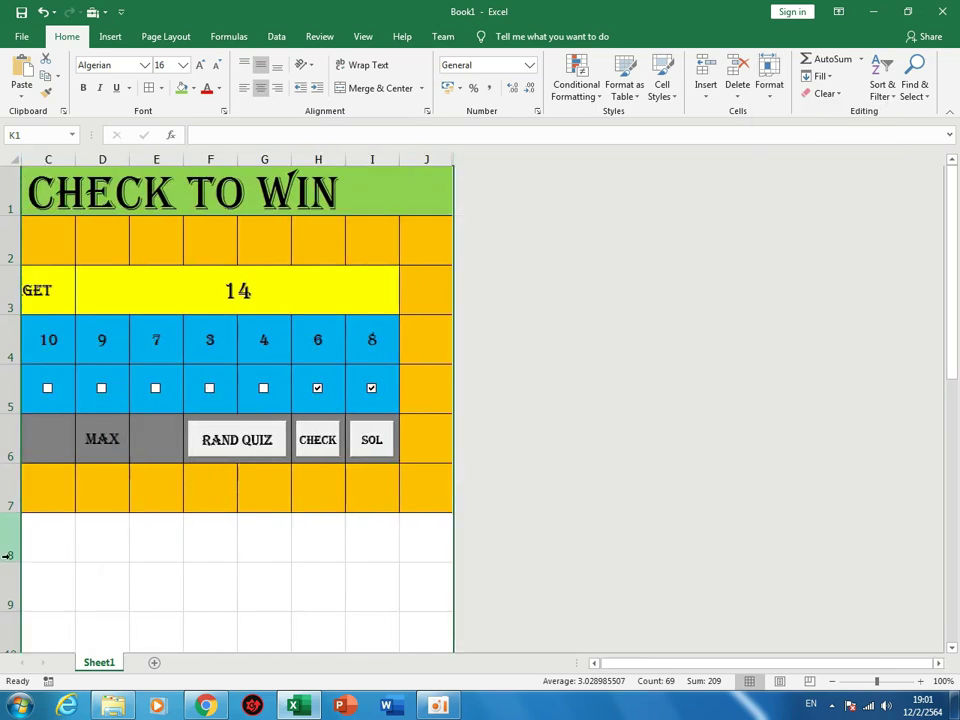
Hide every row from 8 onward and scroll back to column A.
left_click(9, 541)
key("ctrl+shift+Down")
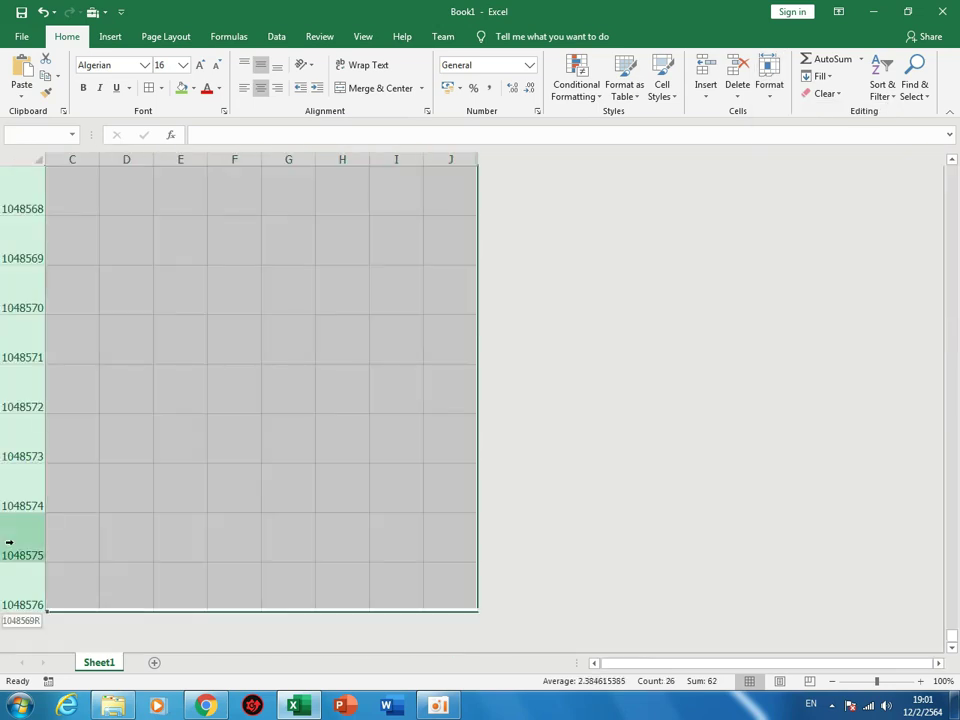
left_click(769, 85)
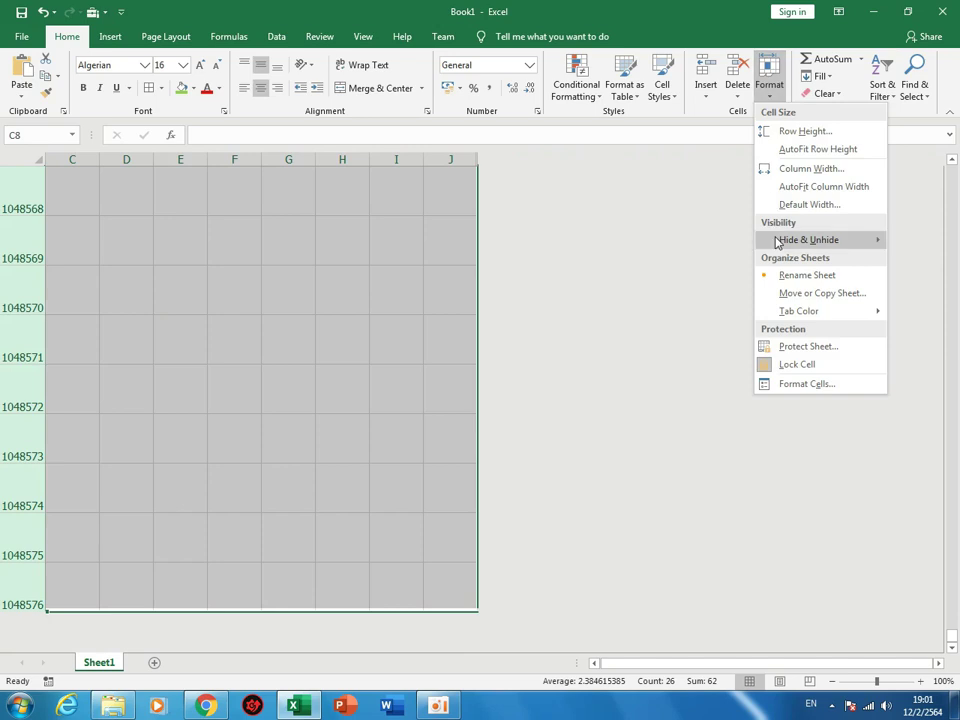
mouse_move(776, 240)
left_click(720, 243)
scroll(563, 275, "up", 3)
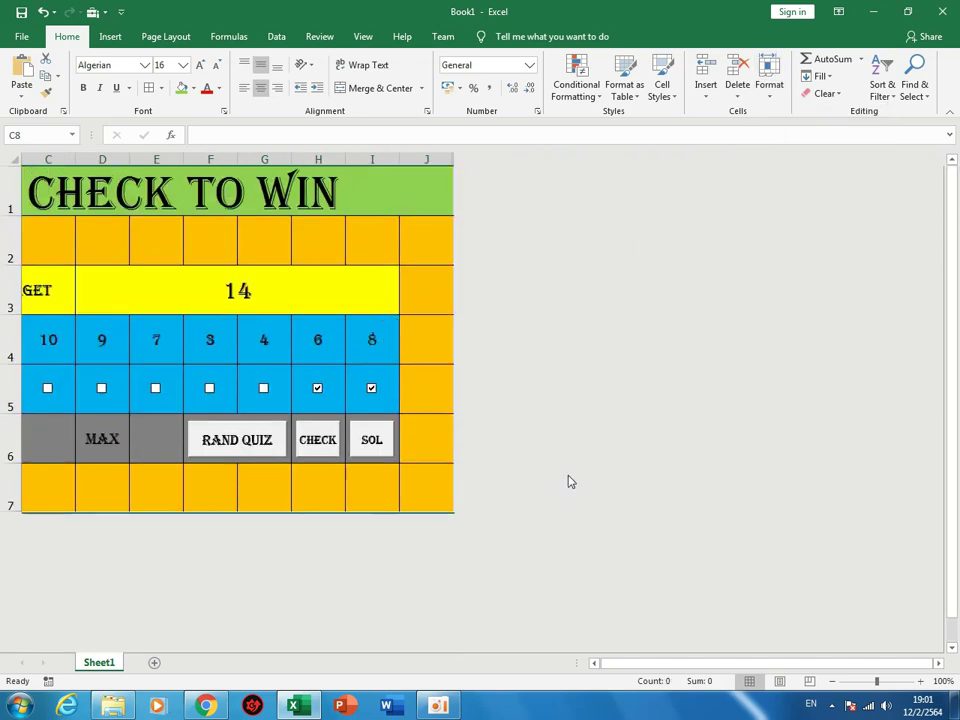
left_click_drag(686, 666, 583, 666)
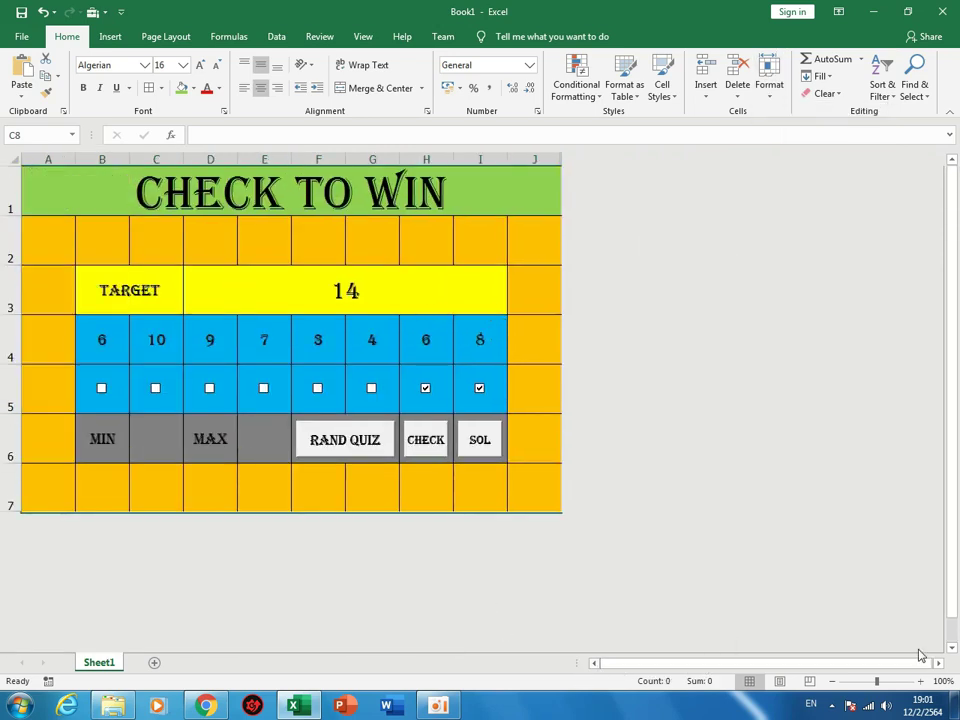
Enter 10 as MIN in C6 and 50 as MAX in E6, then roll a new quiz (target 166).
left_click(921, 681)
left_click(921, 681)
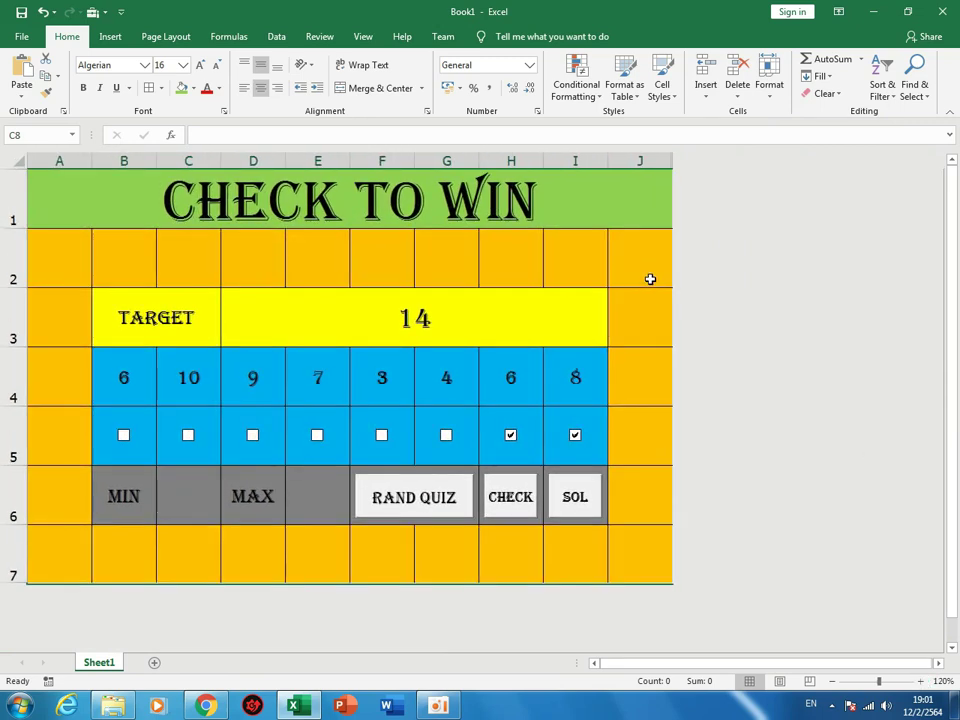
left_click(481, 222)
left_click(328, 266)
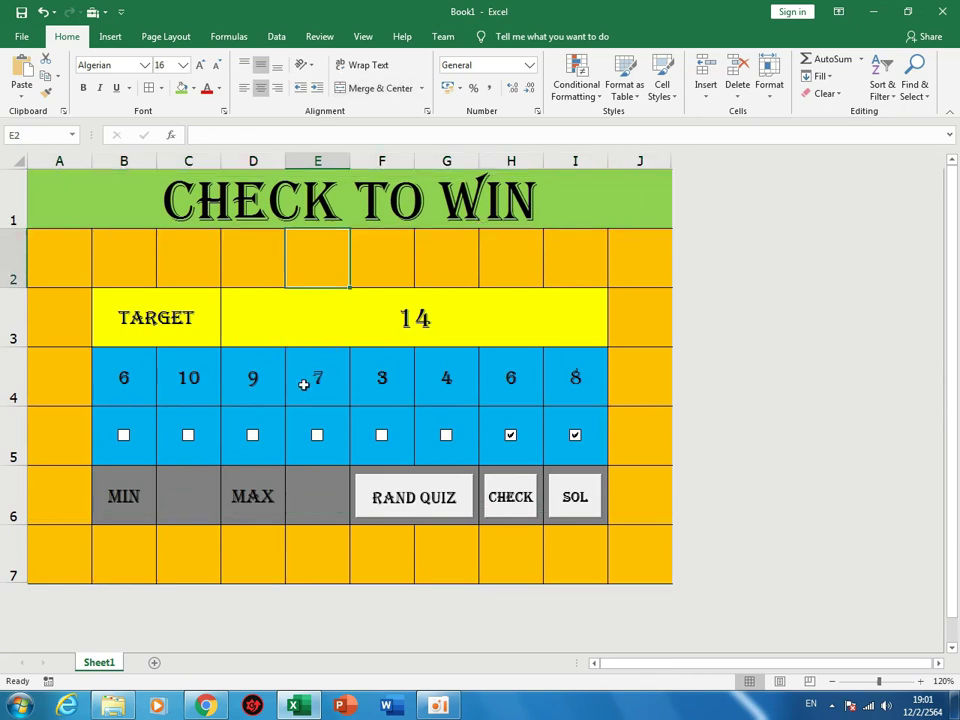
left_click(188, 501)
type("10")
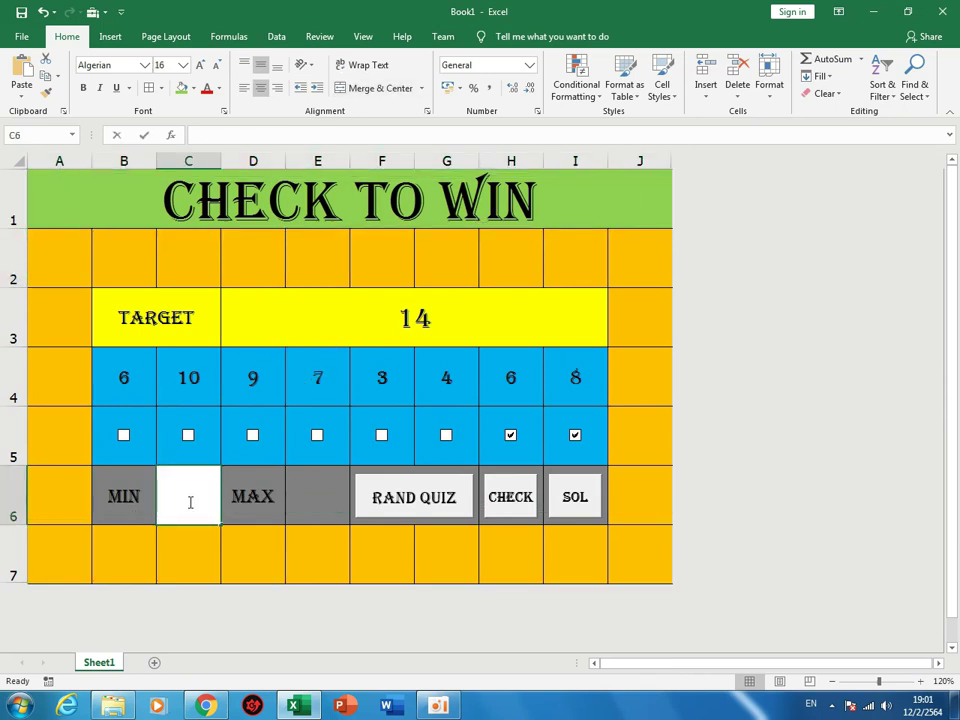
key("Tab")
type("50")
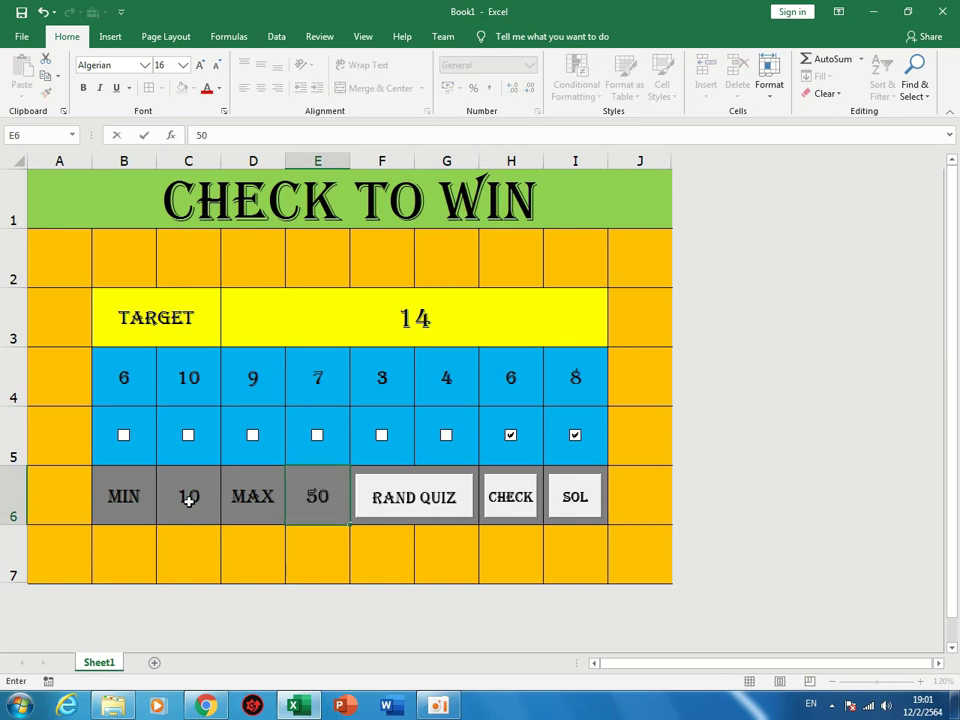
key("Return")
left_click(414, 498)
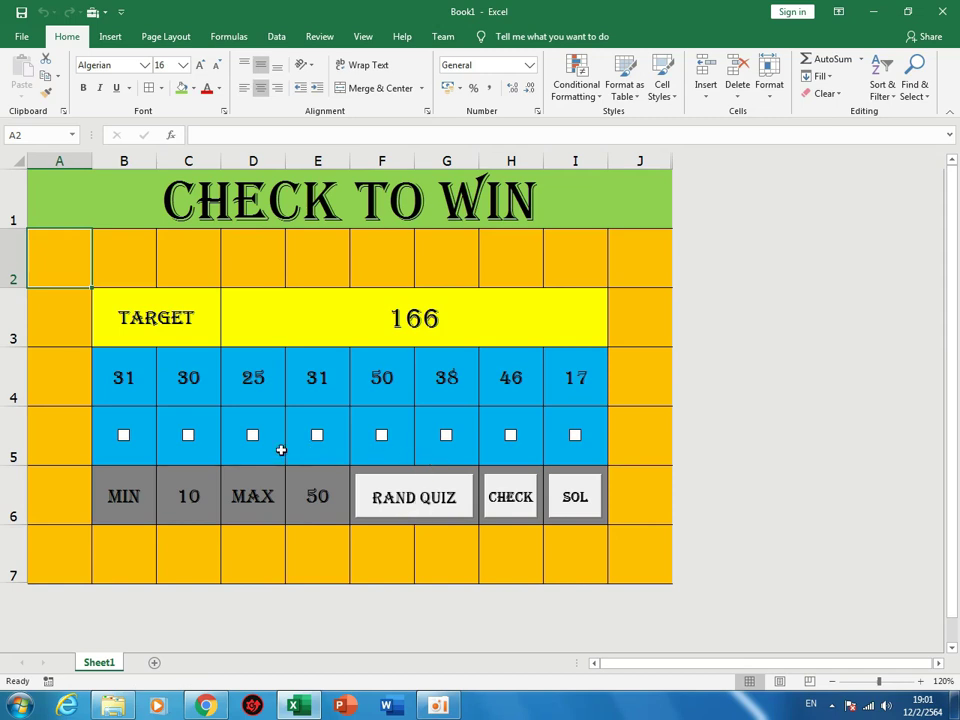
Tick 31, 30, 38 and 17 to total 166, check it green, then reveal the solution.
left_click(124, 436)
left_click(189, 438)
left_click(446, 378)
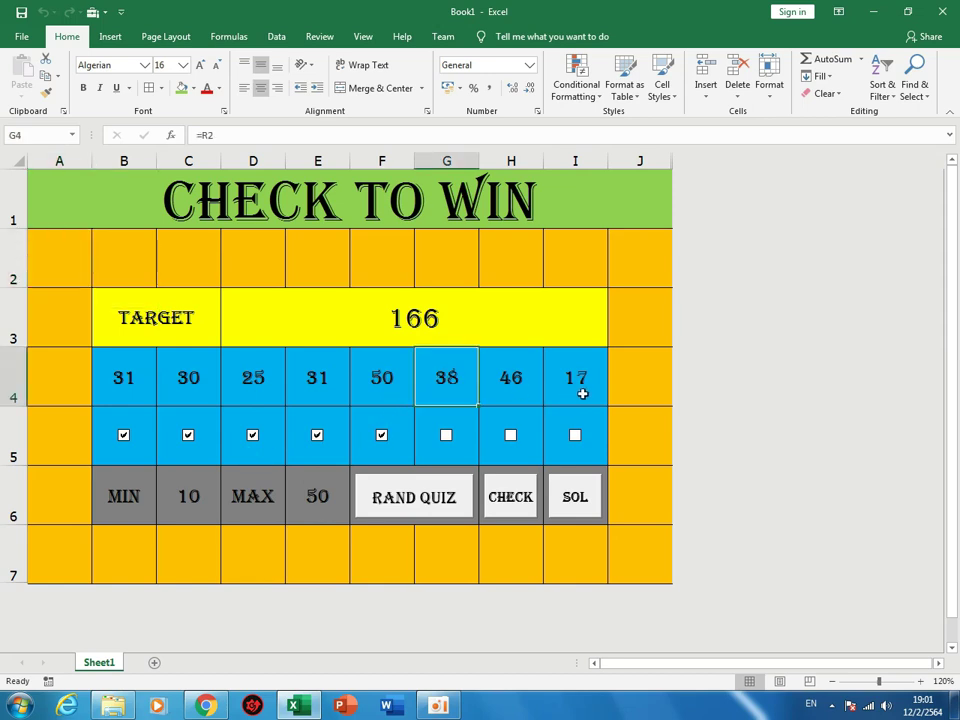
left_click(582, 394)
left_click(253, 435)
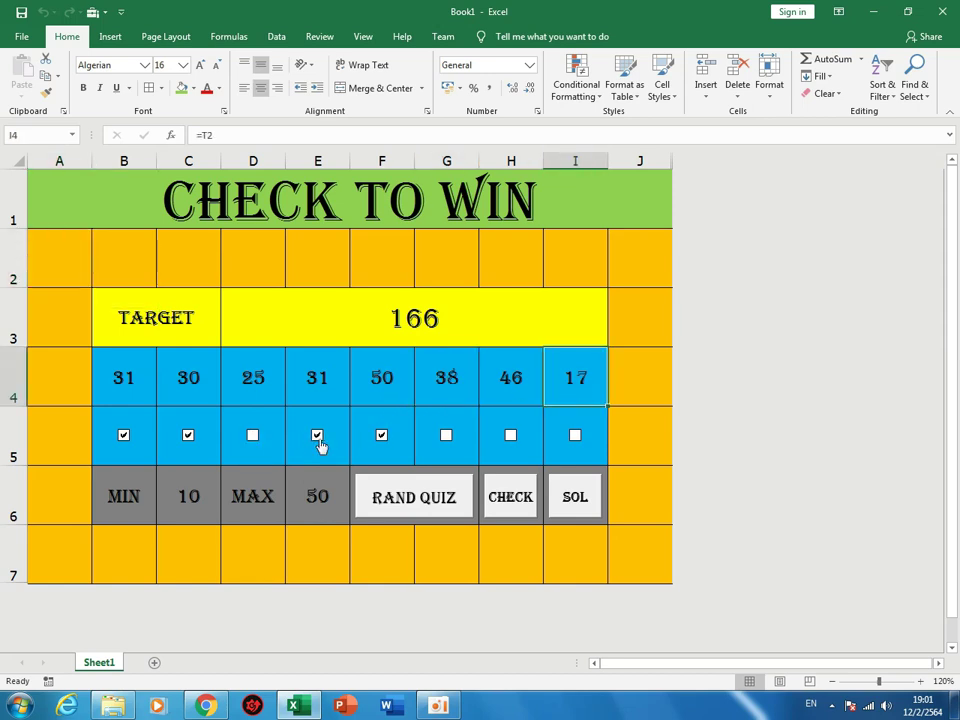
left_click(318, 440)
left_click(447, 438)
left_click(575, 436)
left_click(514, 497)
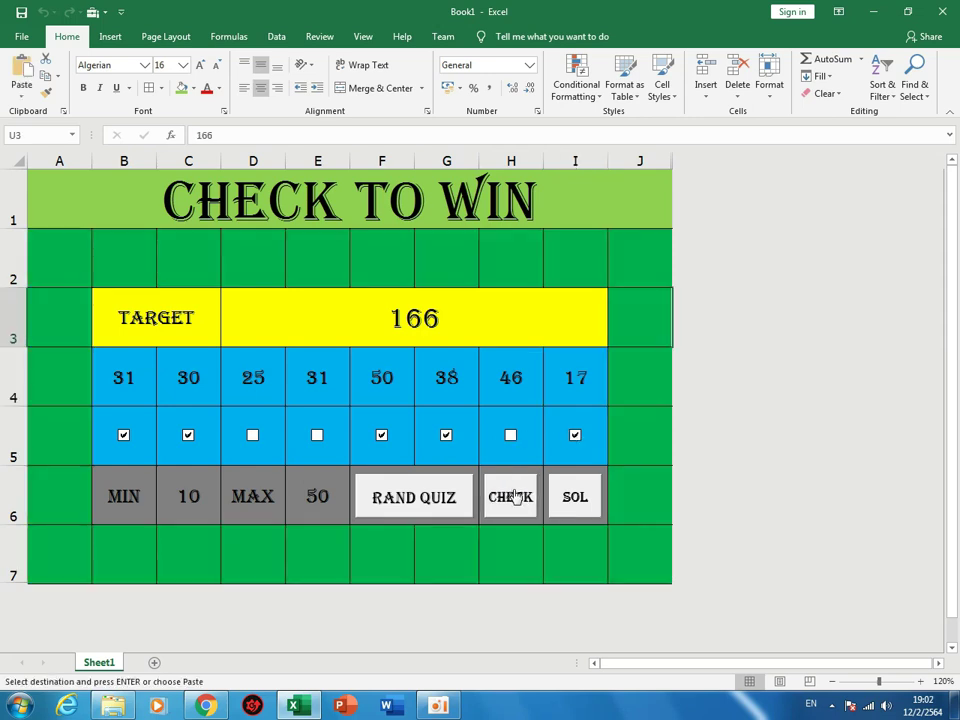
left_click(578, 497)
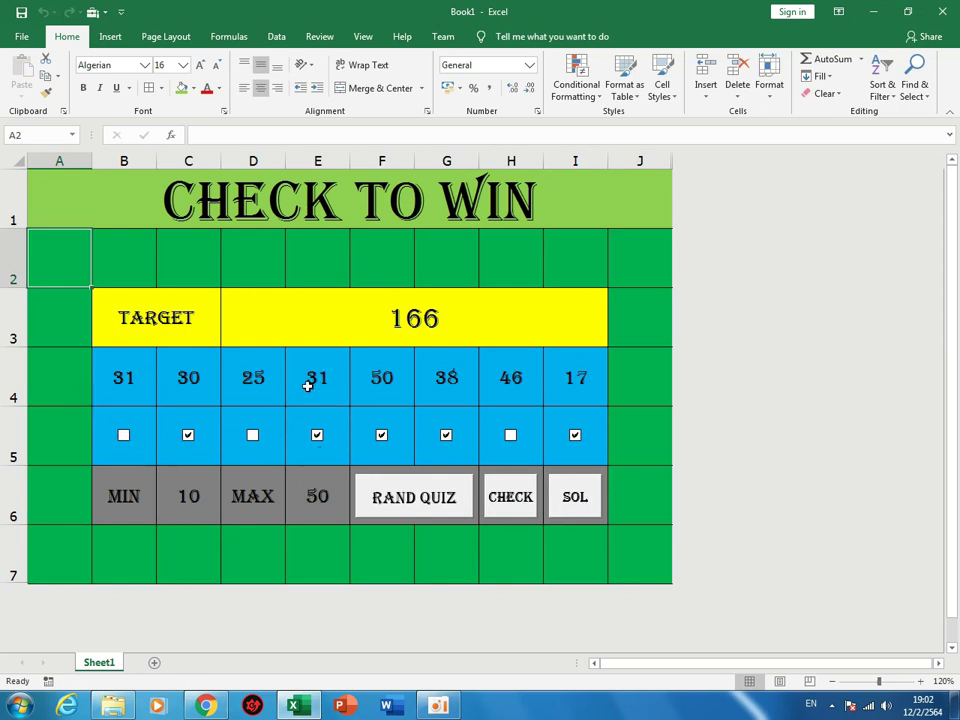
left_click(583, 505)
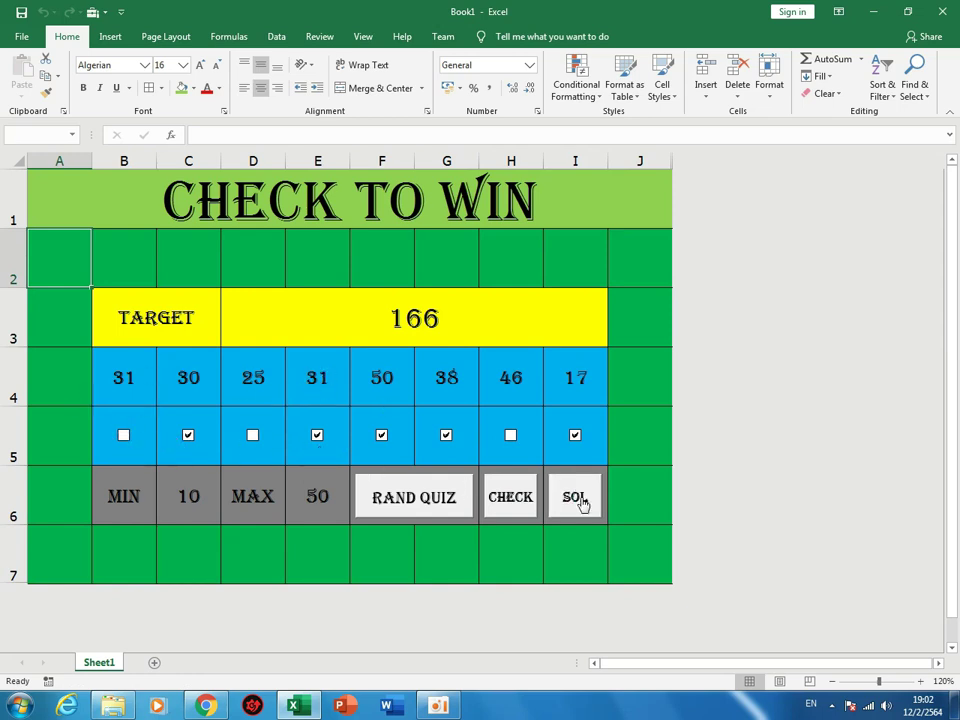
Roll target 132, check the unticked board for red, and reveal its solution (30, 27, 36, 11, 28).
left_click(440, 508)
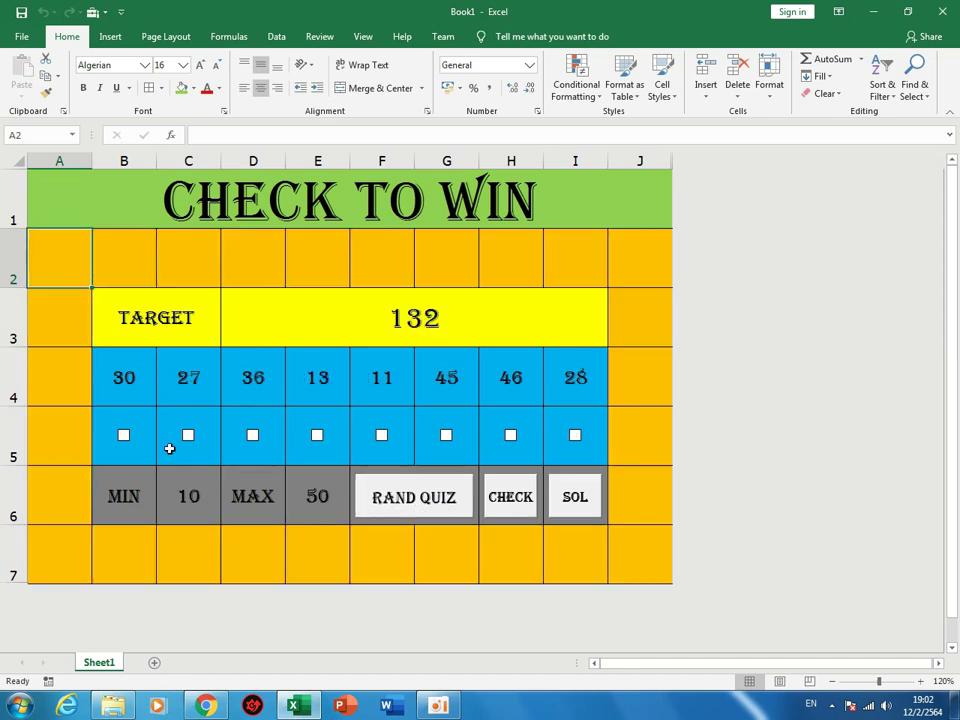
left_click(511, 508)
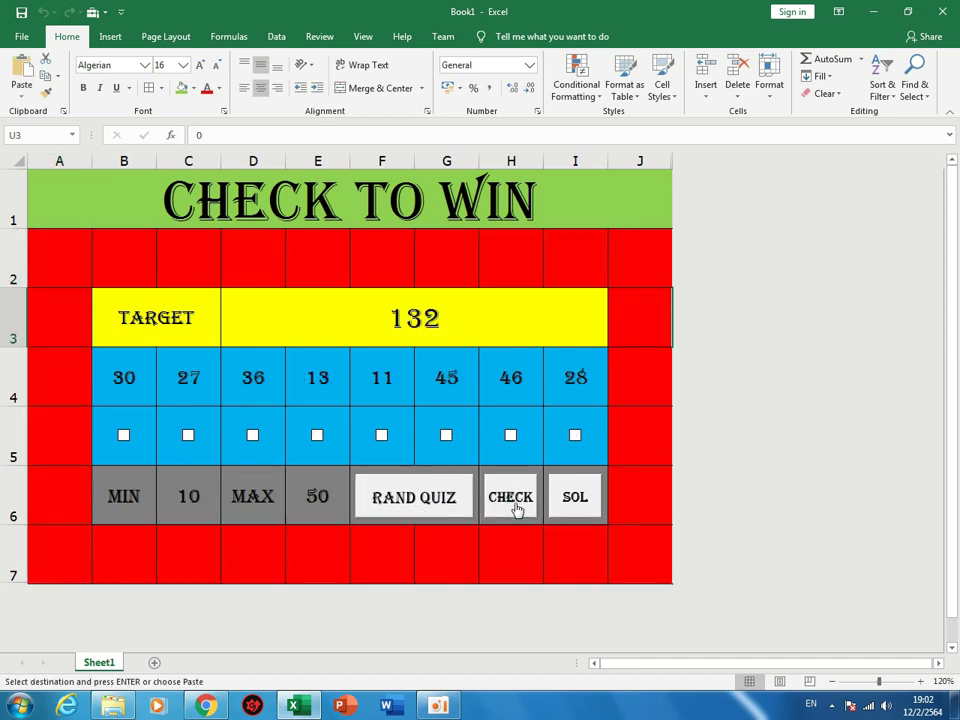
left_click(589, 499)
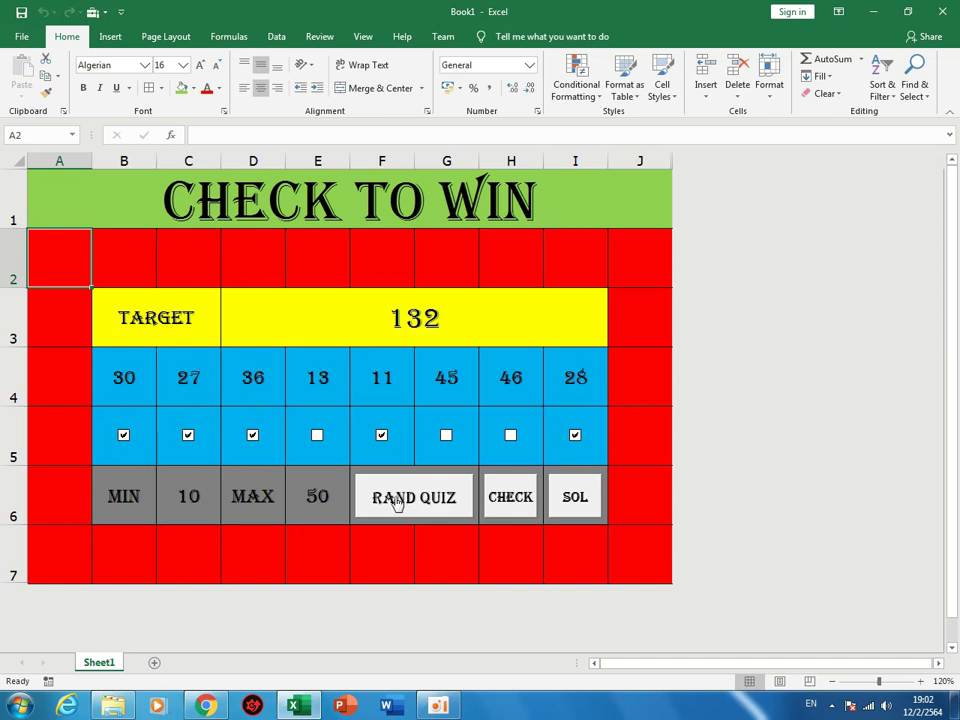
Set MIN to 100 and MAX to 1000, then roll a new random quiz.
left_click(195, 498)
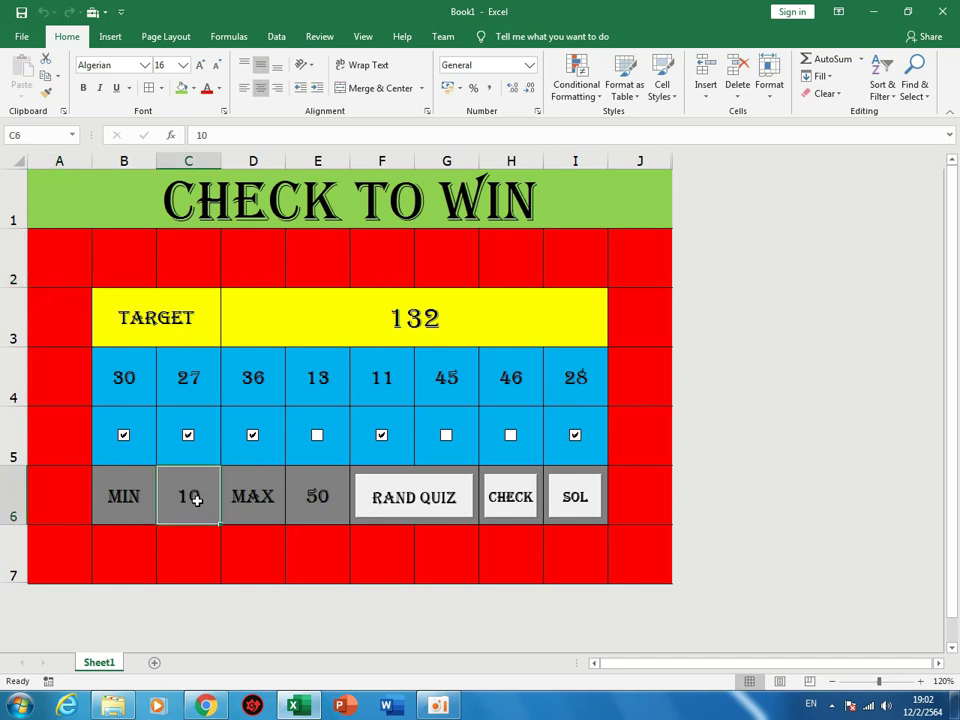
type("100")
key("Return")
key("Up")
key("Right")
key("Right")
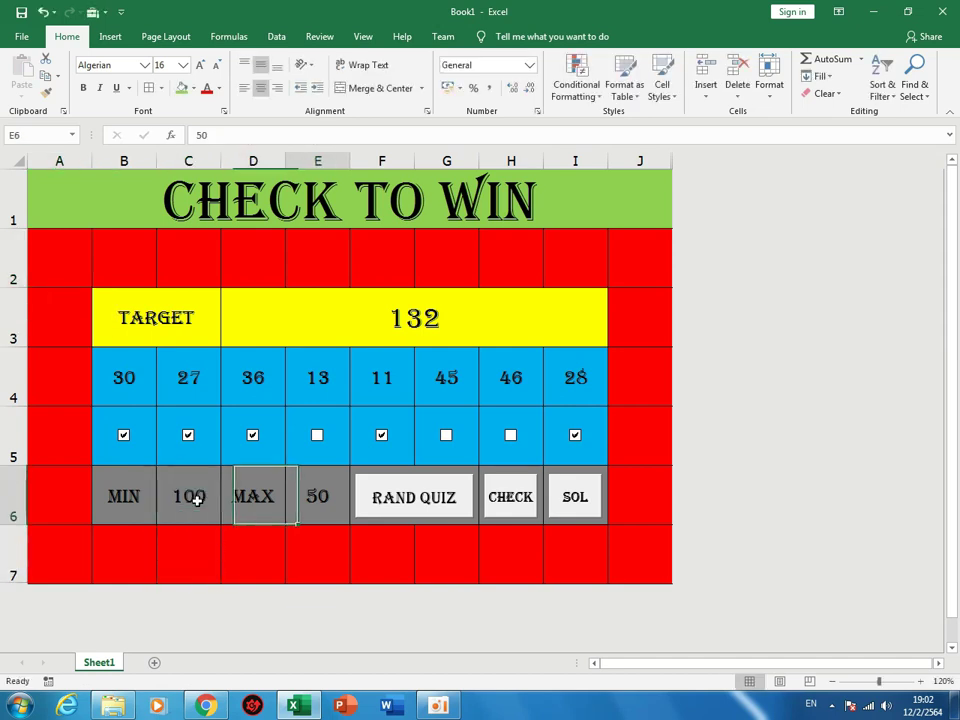
type("1000")
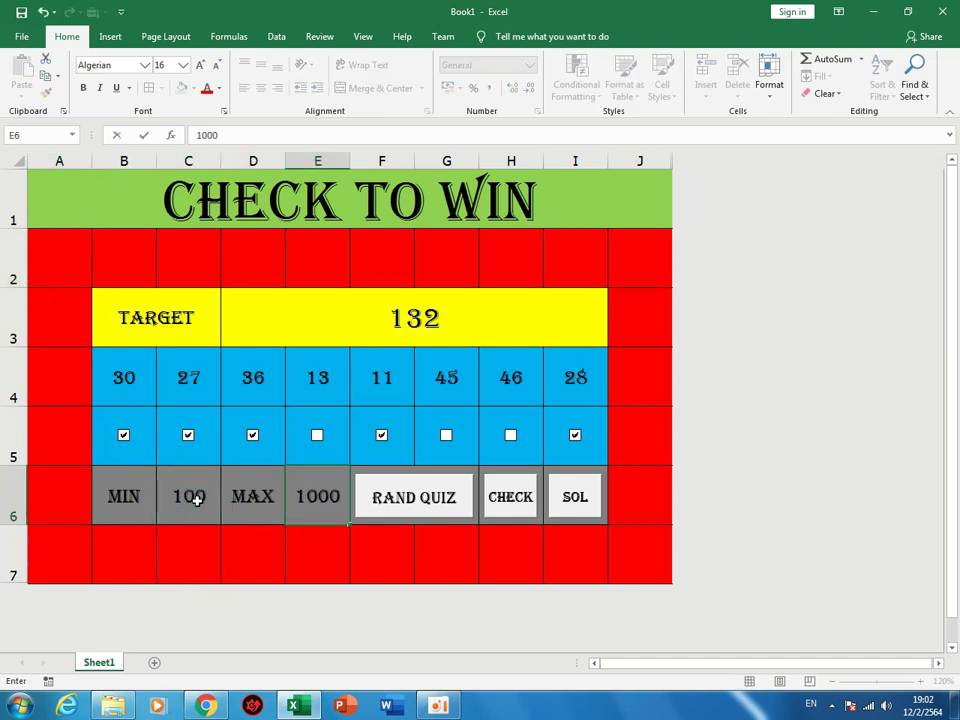
key("Return")
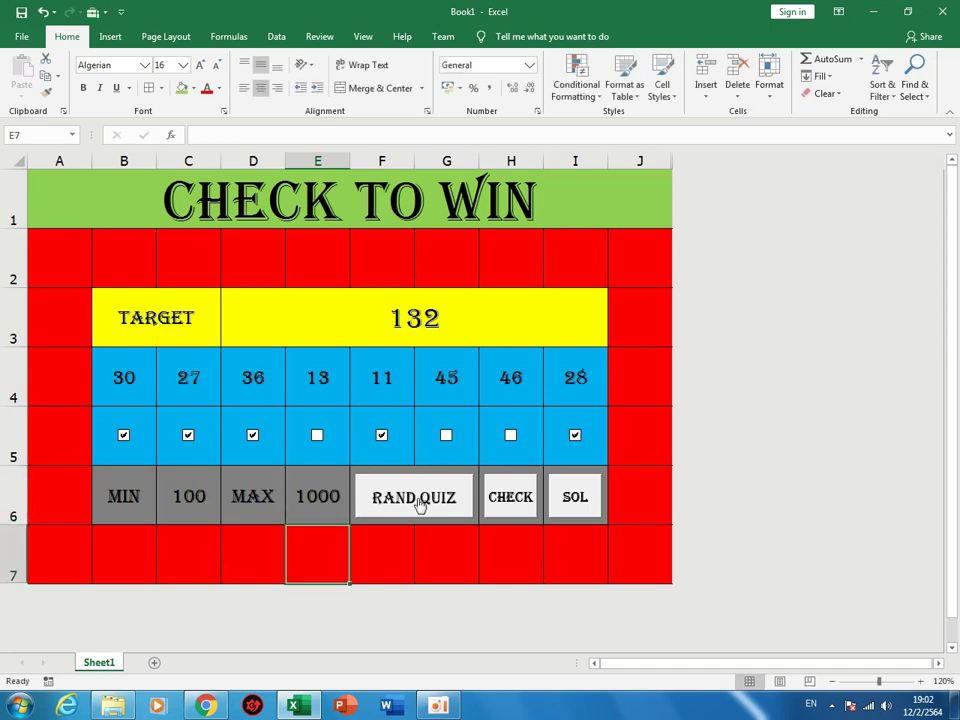
left_click(420, 505)
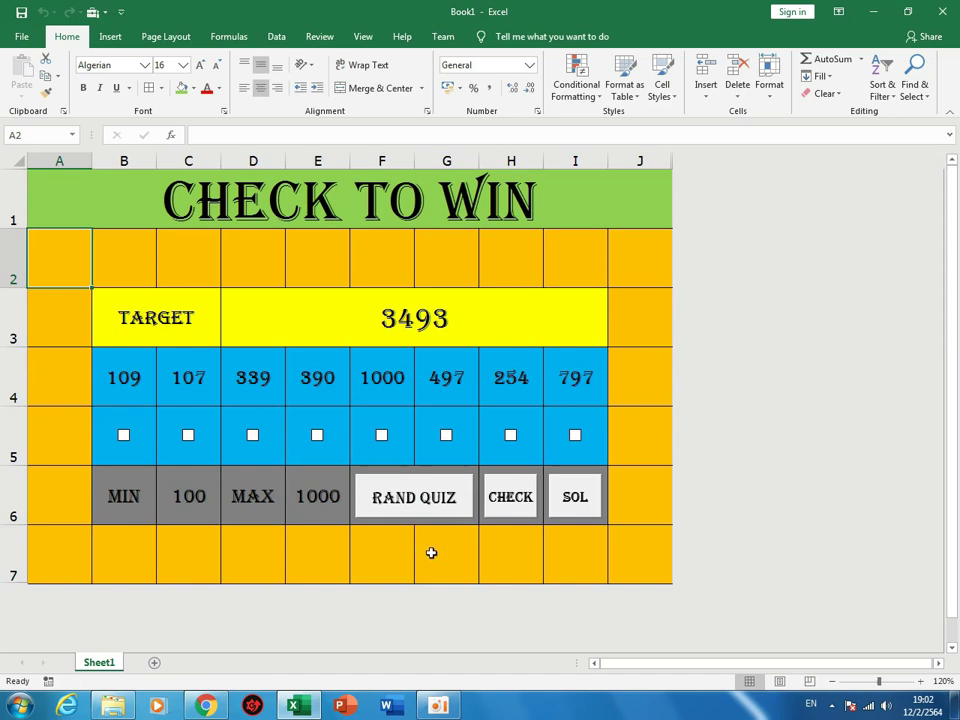
Tick all eight numbers (1000, 797, 497, 254, 390, 339, 107, 109) and check they make 3493.
left_click(381, 436)
left_click(574, 436)
left_click(447, 438)
left_click(511, 436)
left_click(320, 440)
left_click(253, 437)
left_click(189, 437)
left_click(124, 437)
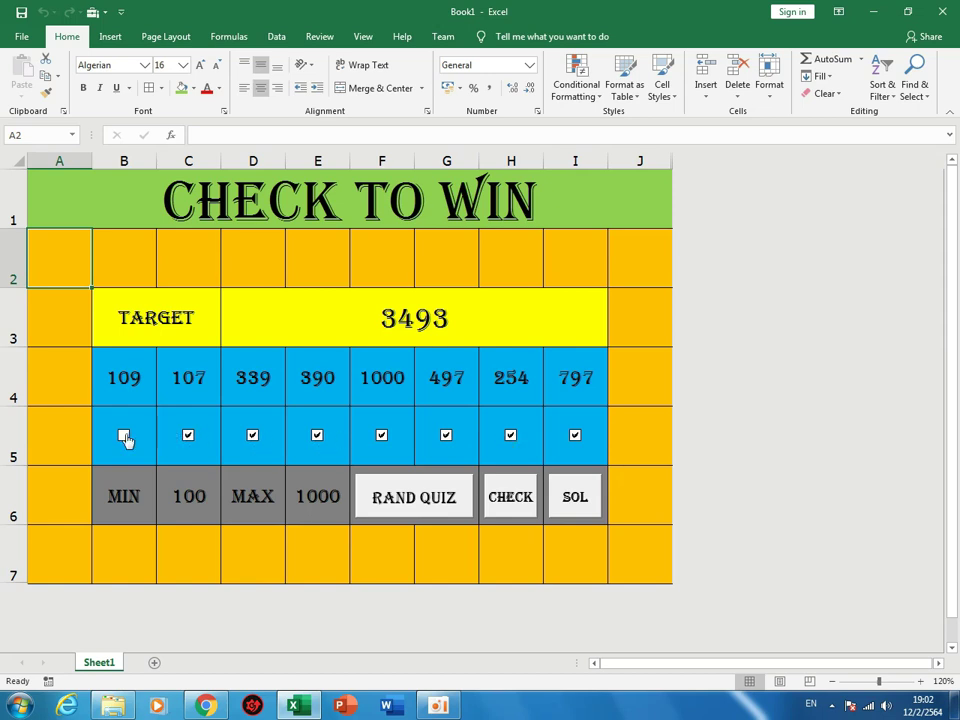
left_click(509, 498)
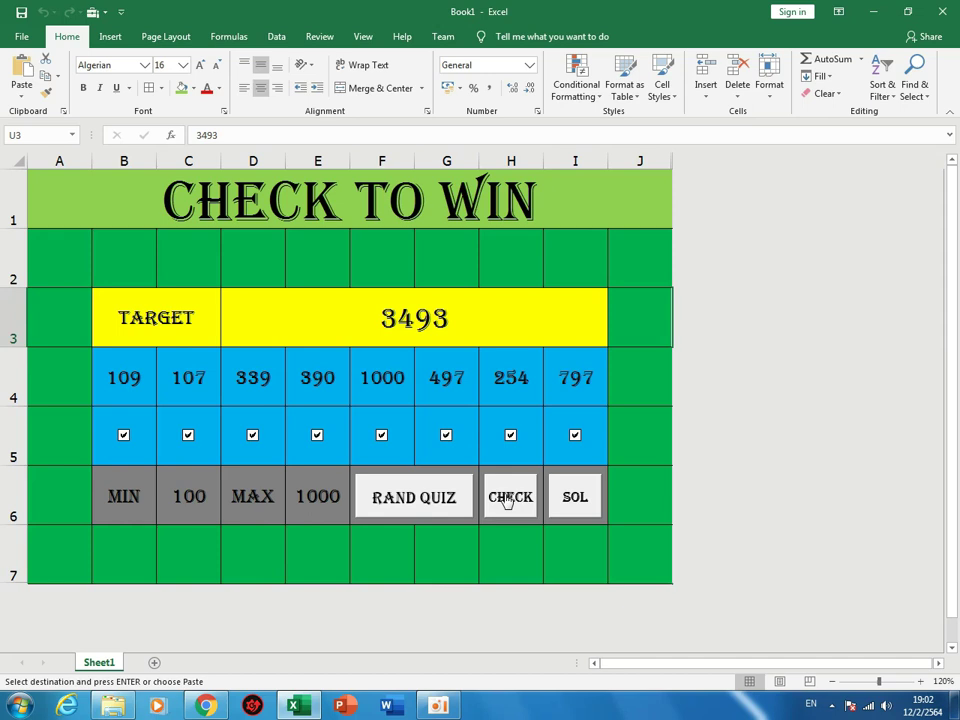
Roll target 1976, tick 1000, 259, 290 and 327, and check the wrong answer.
left_click(447, 497)
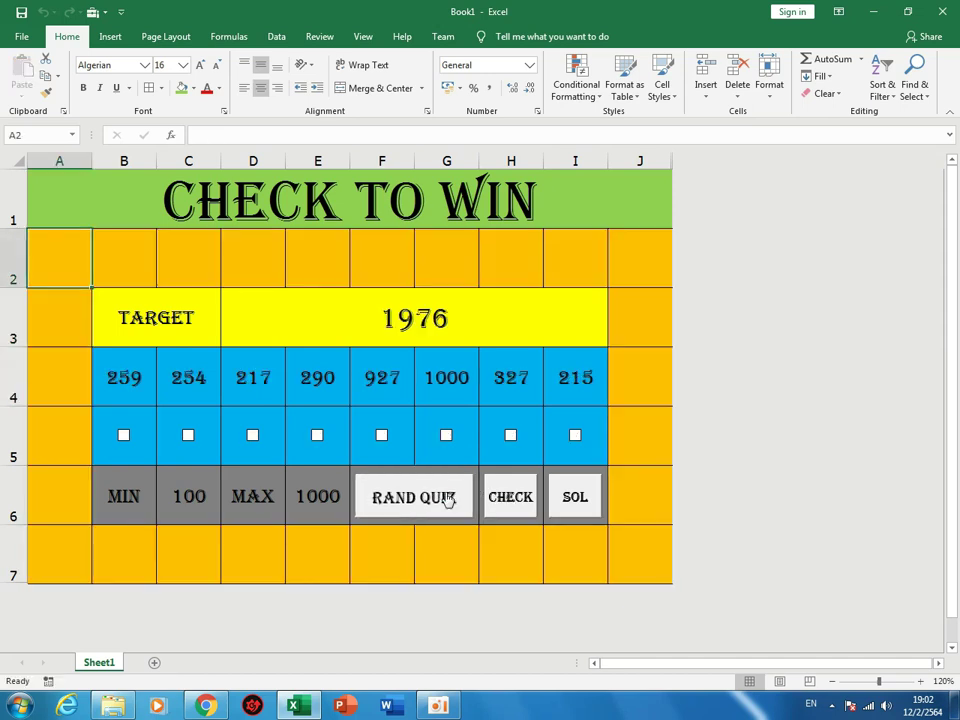
left_click(446, 437)
left_click(126, 437)
left_click(317, 437)
left_click(511, 437)
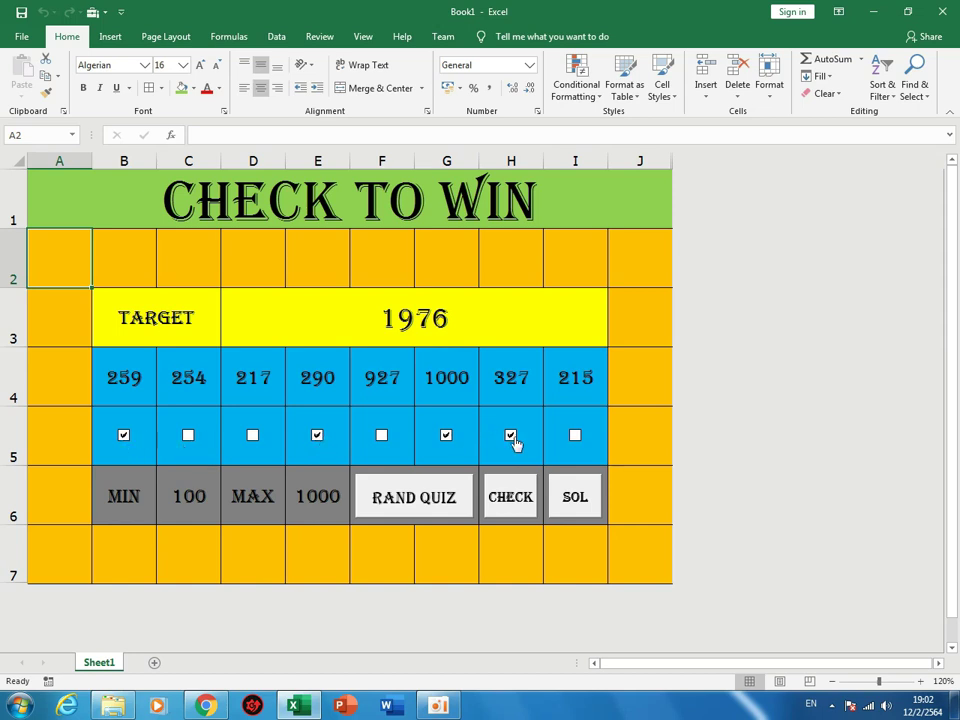
left_click(512, 497)
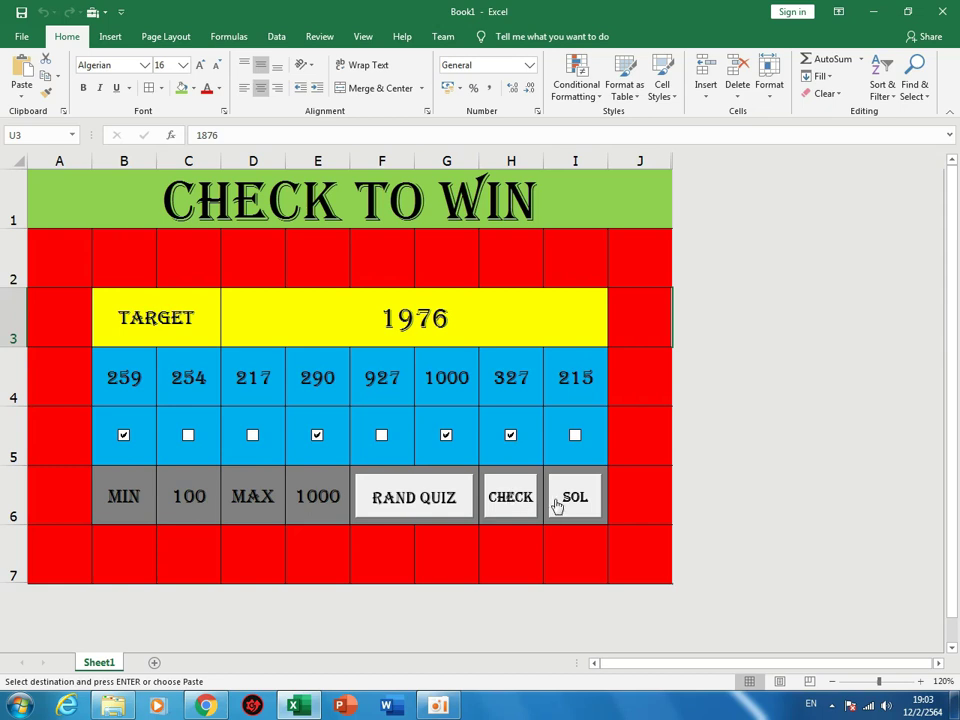
Reveal the 1976 solution: 254, 217, 290, 1000 and 215.
left_click(130, 378)
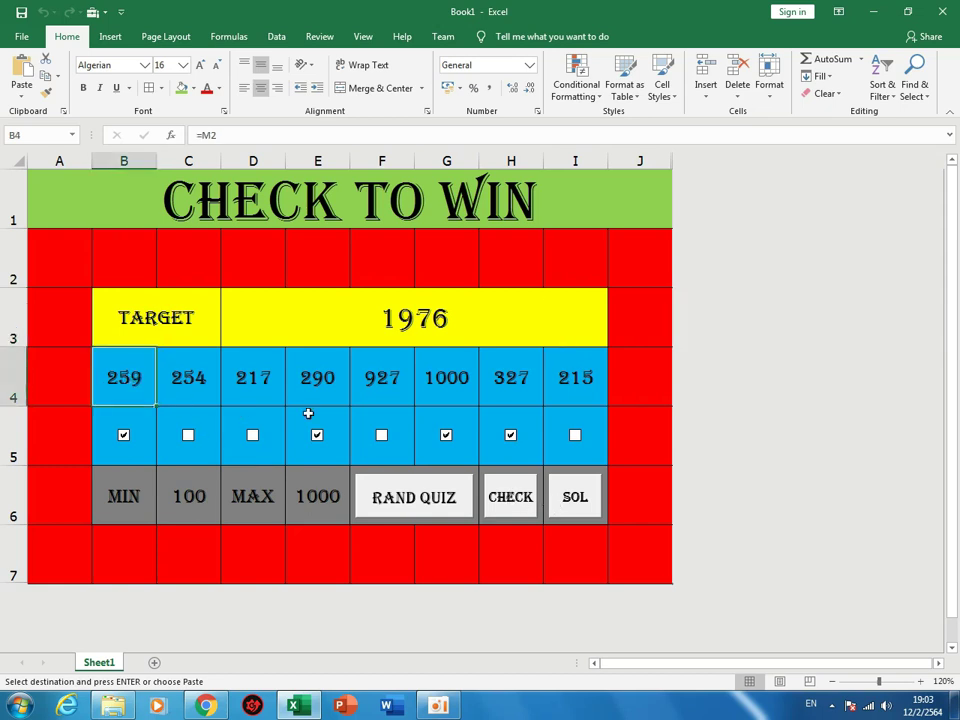
left_click(316, 389)
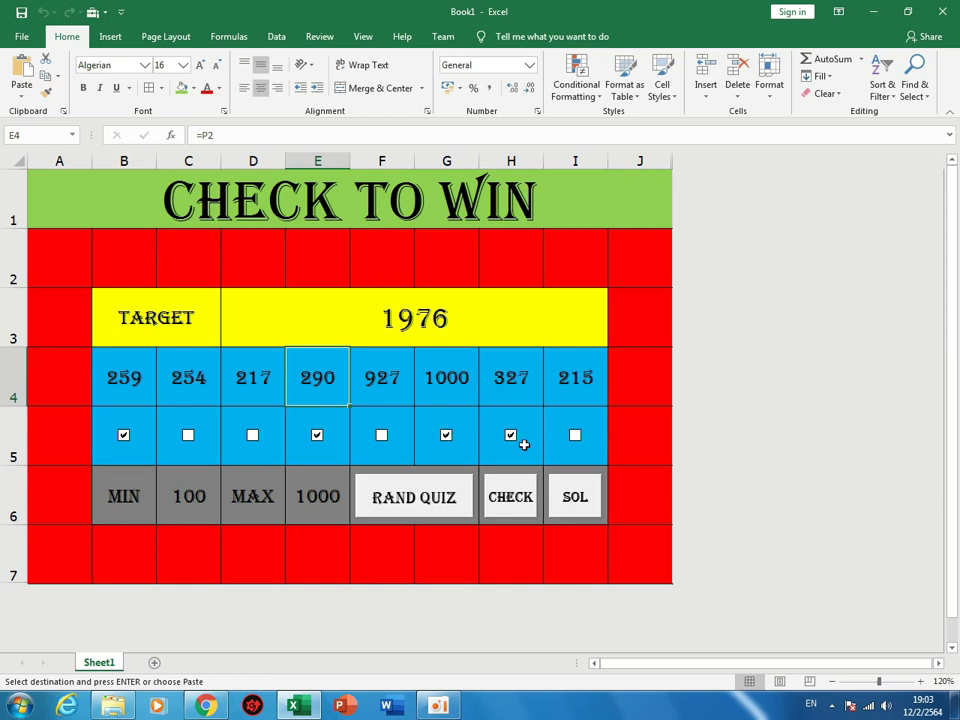
left_click(578, 500)
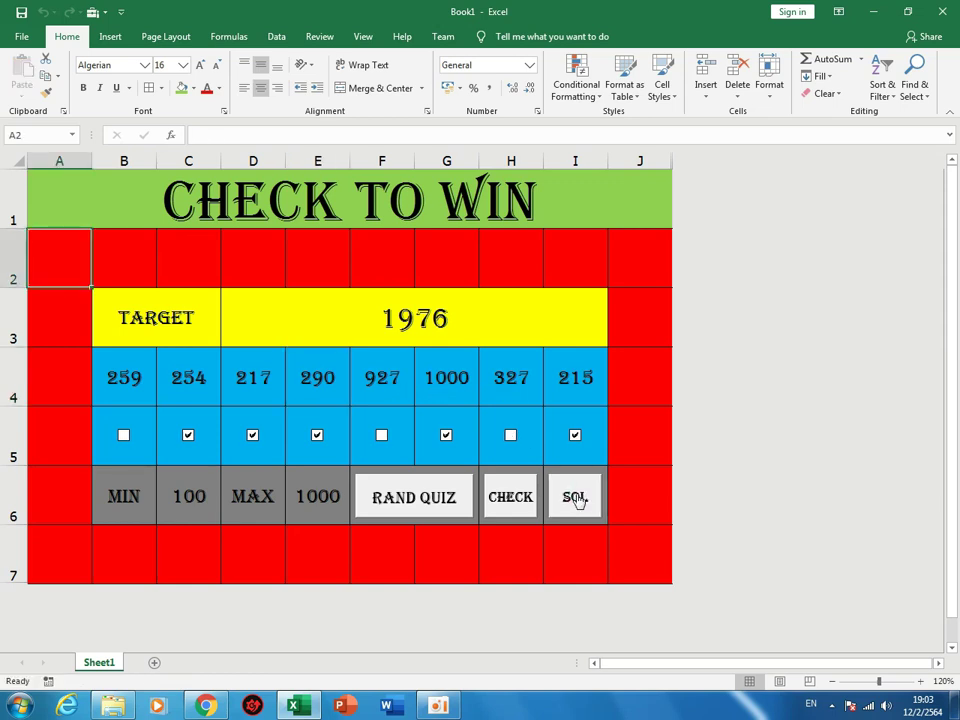